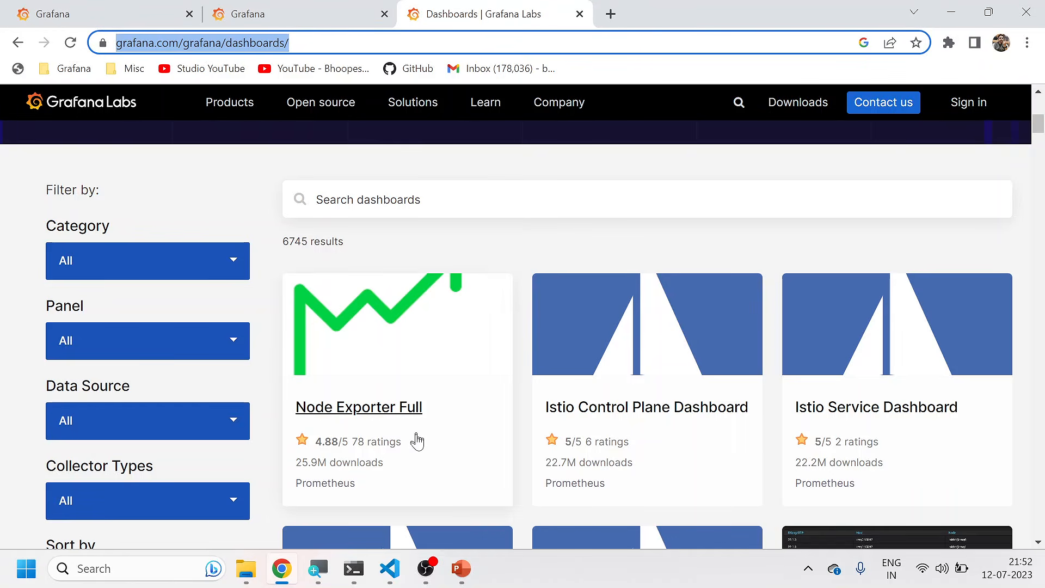
# Step: Open the Node Exporter Full dashboard page in the Grafana Labs catalogue and copy its dashboard ID, 1860
pyautogui.click(394, 417)
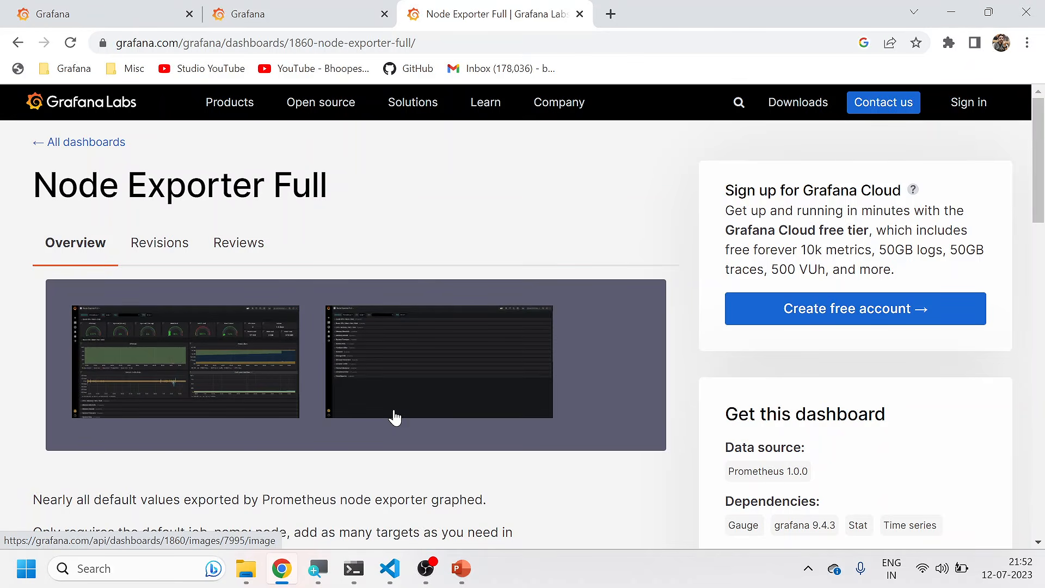
pyautogui.scroll(-1, 427, 384)
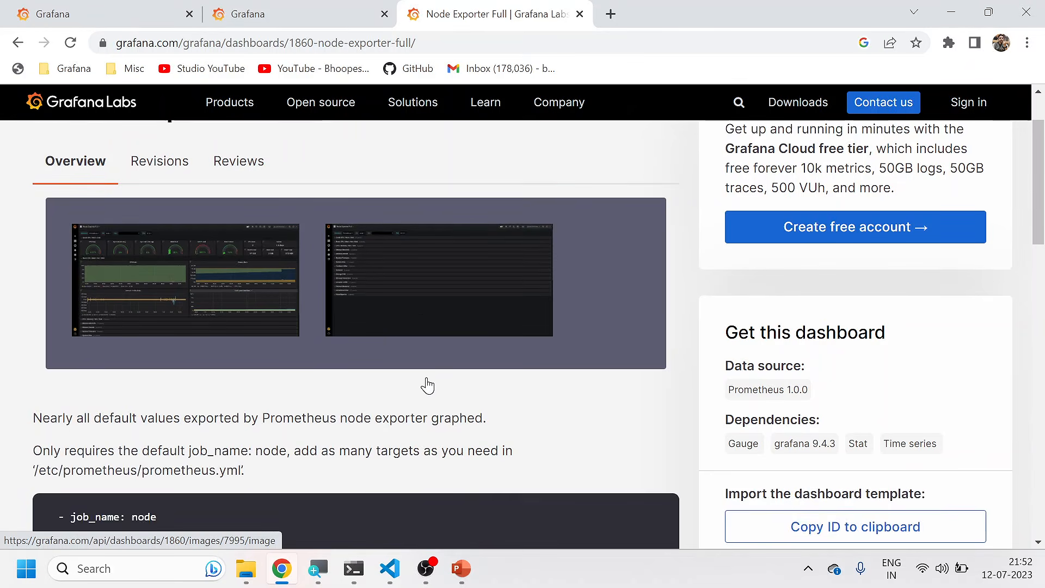
pyautogui.scroll(1, 427, 384)
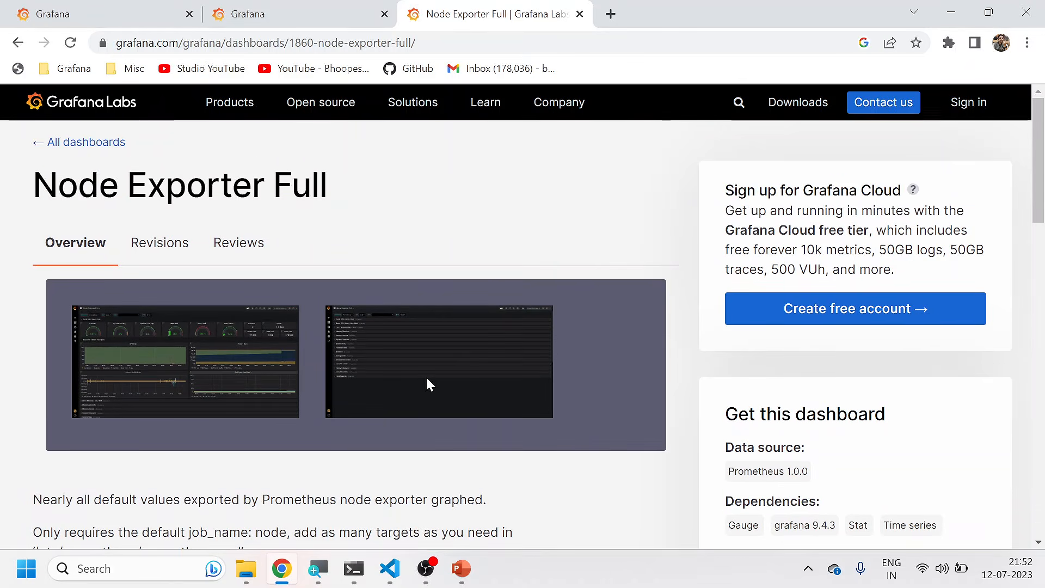
pyautogui.scroll(-2, 427, 384)
pyautogui.scroll(-1, 426, 384)
pyautogui.click(854, 378)
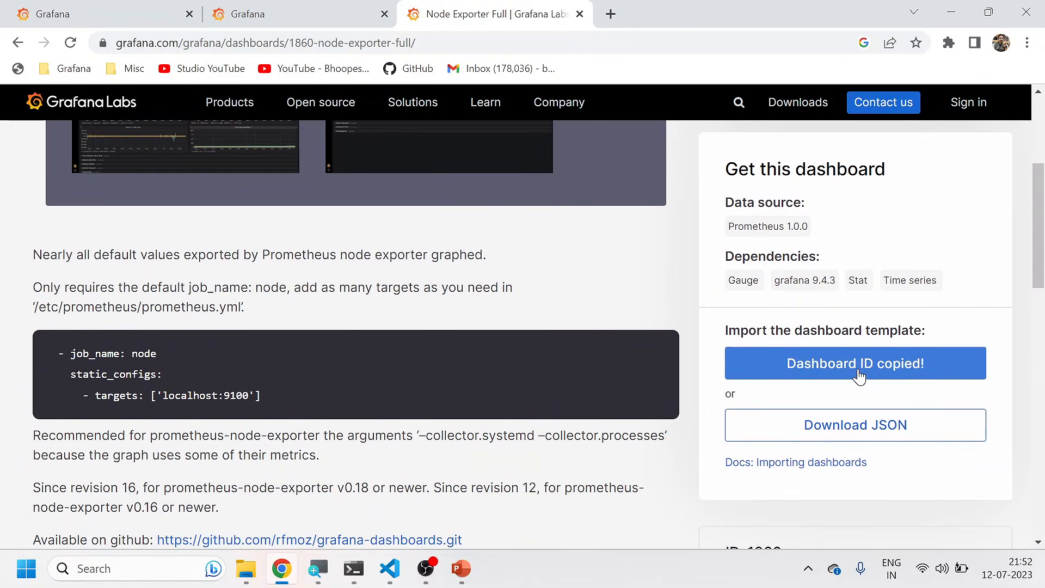
pyautogui.scroll(-2, 831, 438)
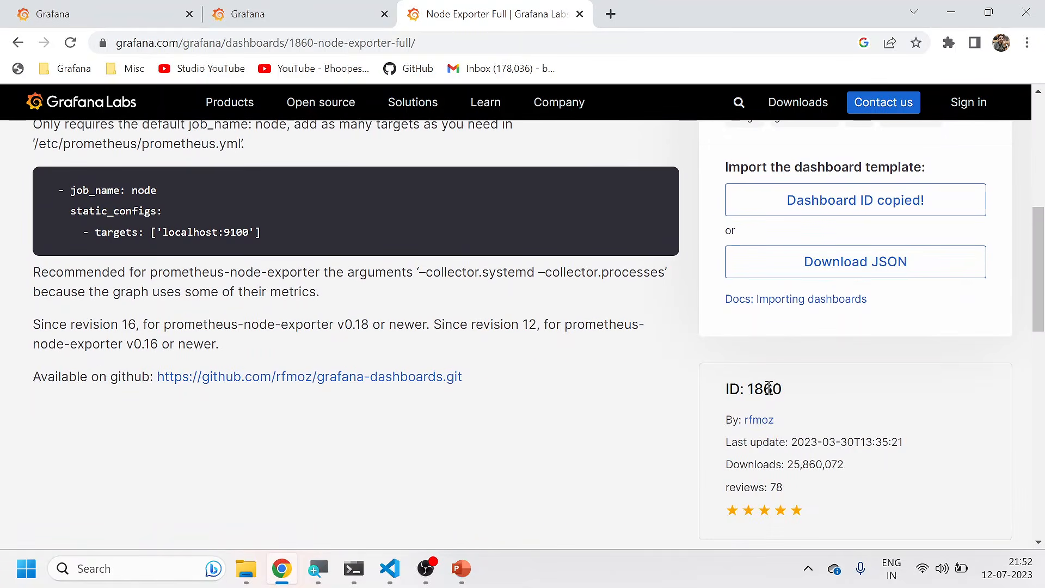
pyautogui.doubleClick(768, 388)
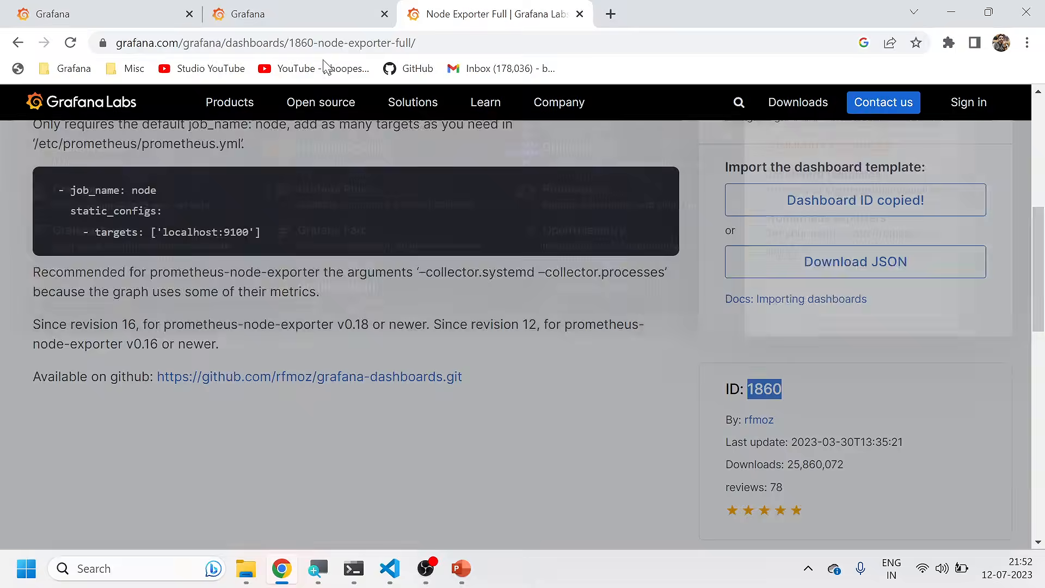
# Step: Return to the local Grafana instance at 127.0.0.1:3000 and open its list of dashboards
pyautogui.click(291, 10)
pyautogui.click(139, 8)
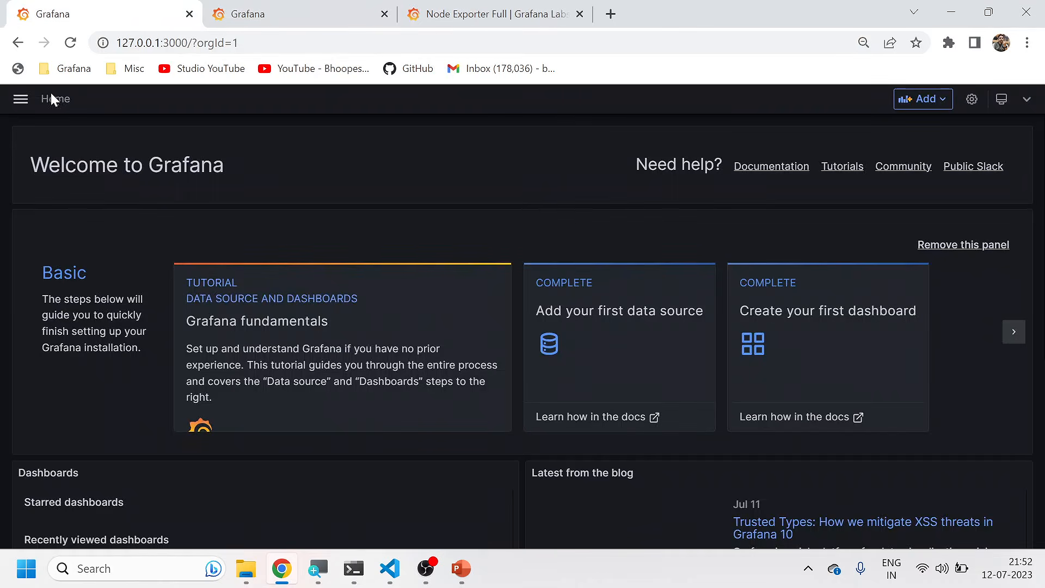
pyautogui.click(21, 99)
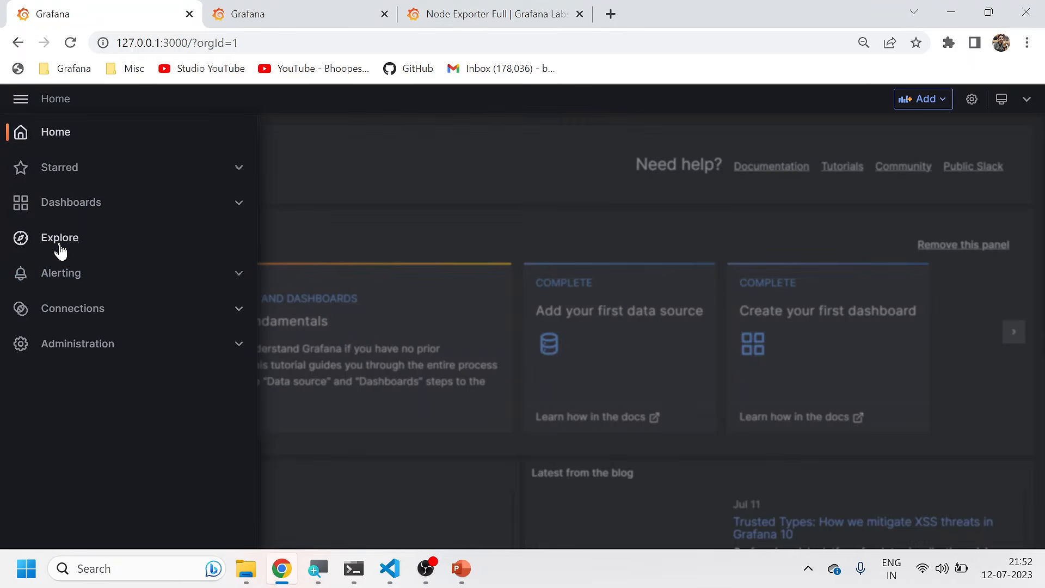
pyautogui.click(76, 209)
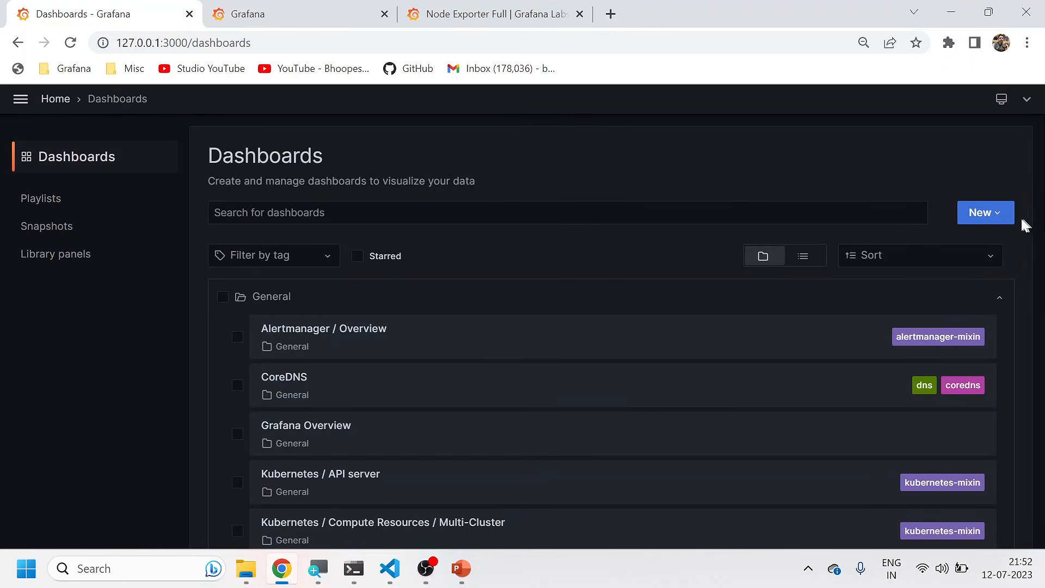
# Step: Look through the existing dashboards in the General folder and collapse the folder
pyautogui.click(986, 217)
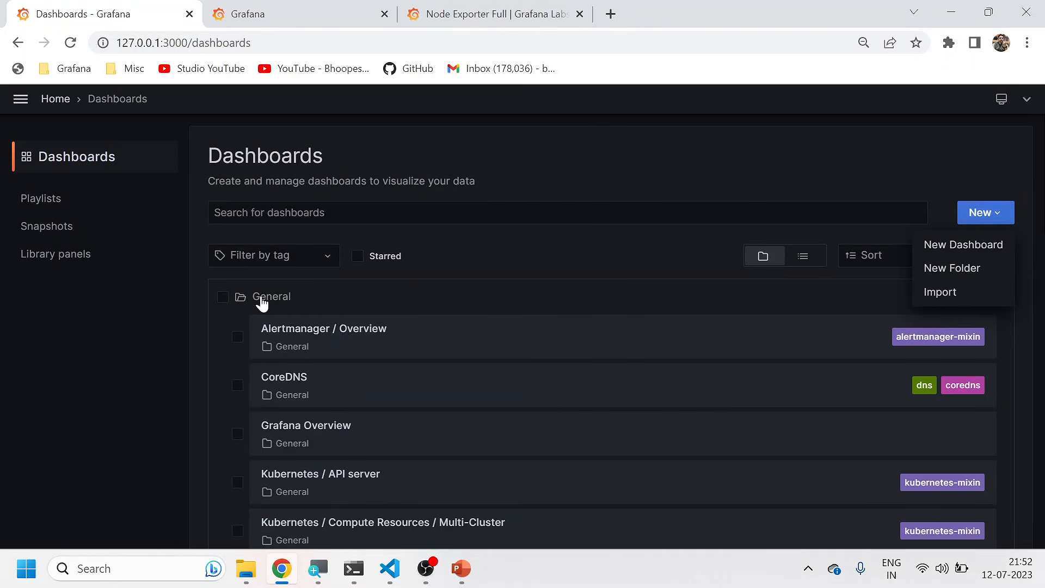
pyautogui.click(261, 301)
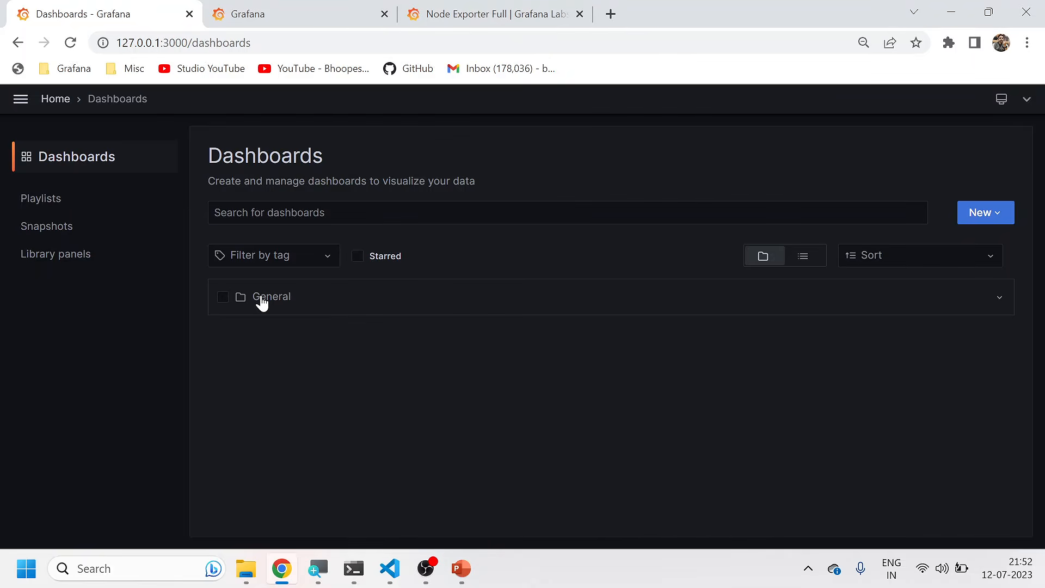
pyautogui.click(262, 301)
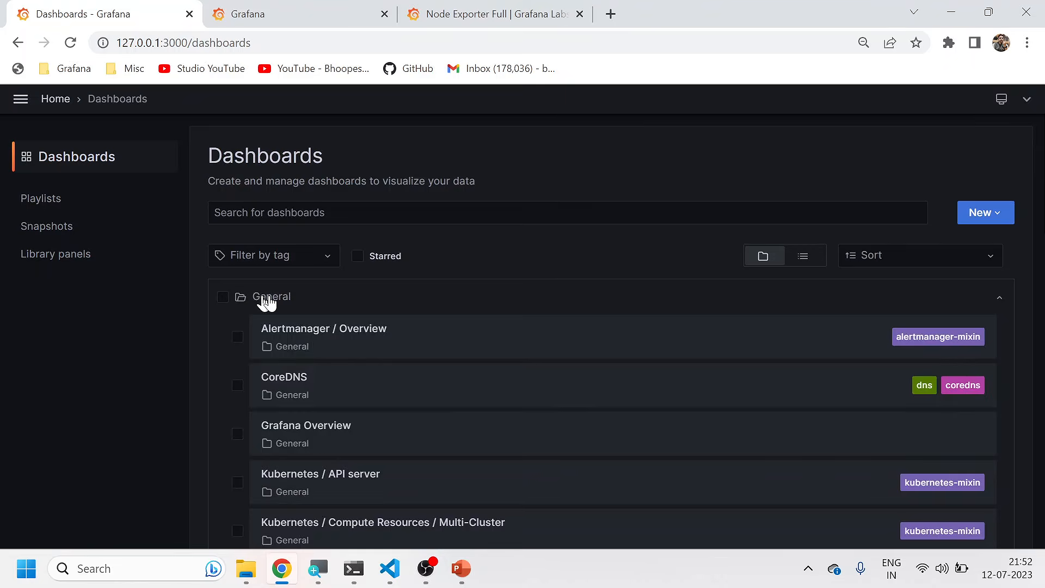
pyautogui.scroll(-3, 394, 424)
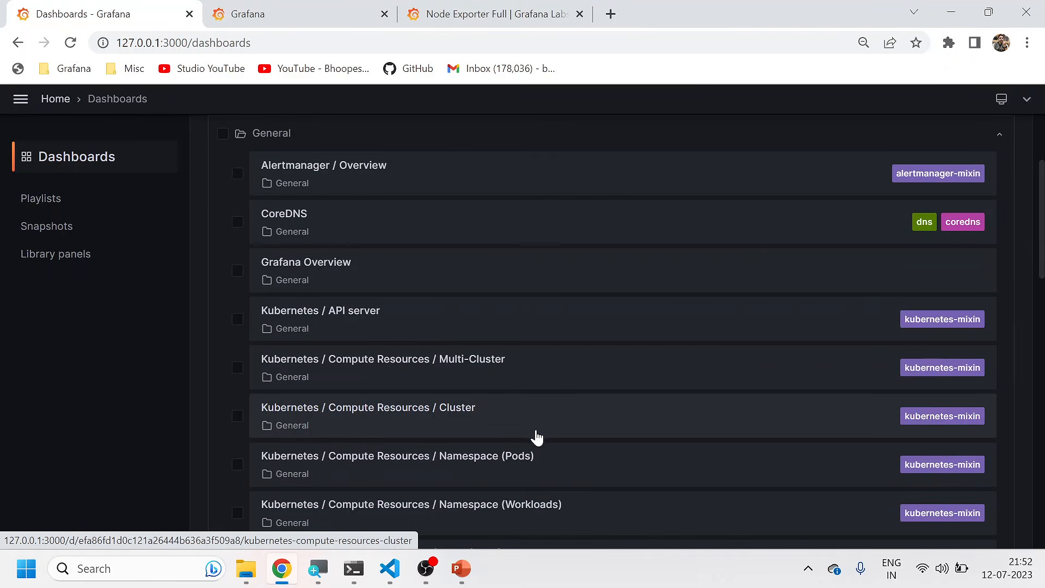
pyautogui.scroll(-3, 532, 453)
pyautogui.scroll(-5, 531, 453)
pyautogui.scroll(10, 530, 449)
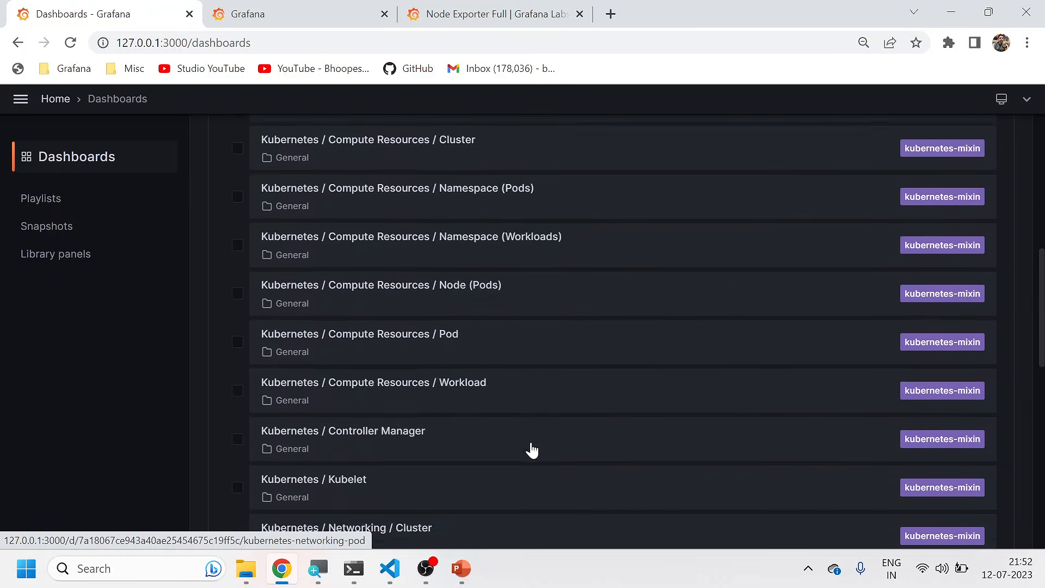
pyautogui.click(276, 295)
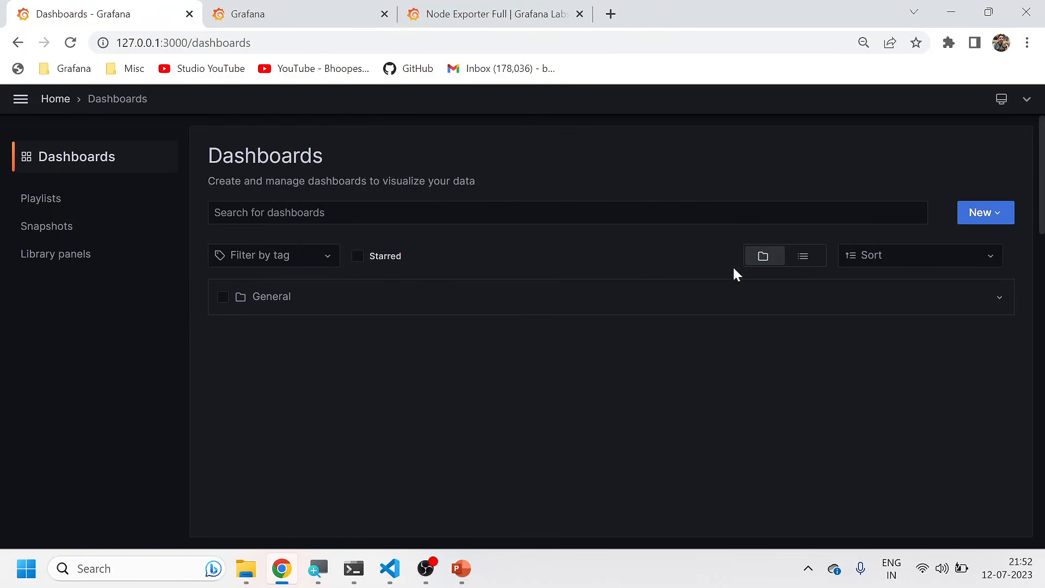
# Step: Create a new dashboard folder named "training" and dismiss the notification
pyautogui.click(984, 216)
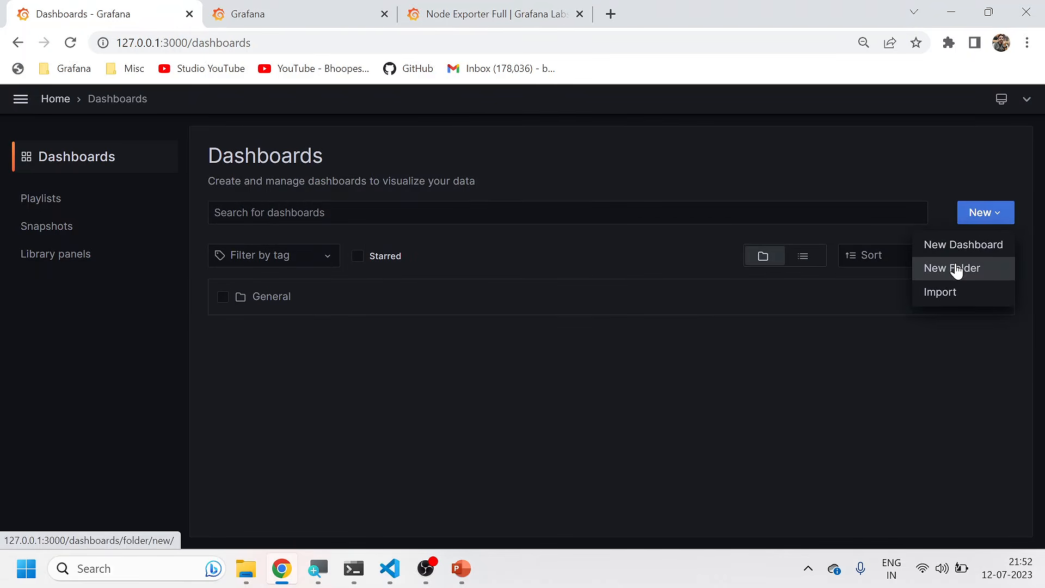
pyautogui.click(954, 269)
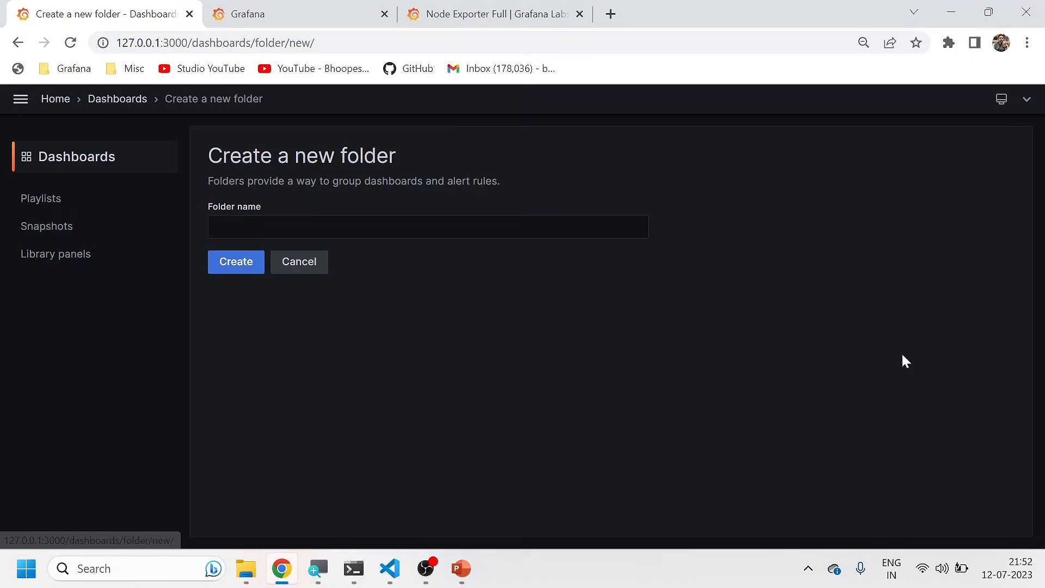
pyautogui.click(551, 232)
pyautogui.write('training')
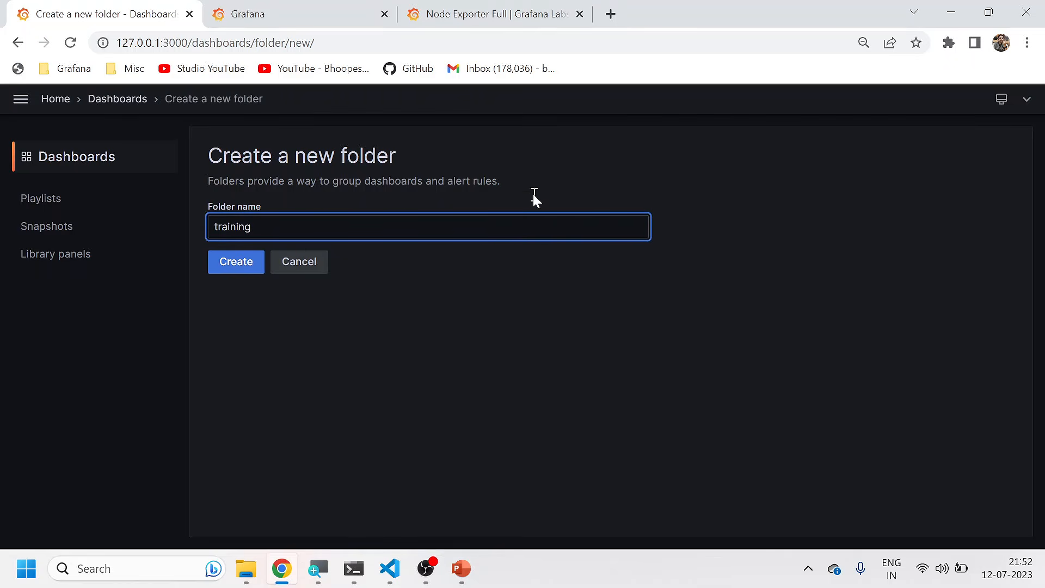
pyautogui.click(260, 263)
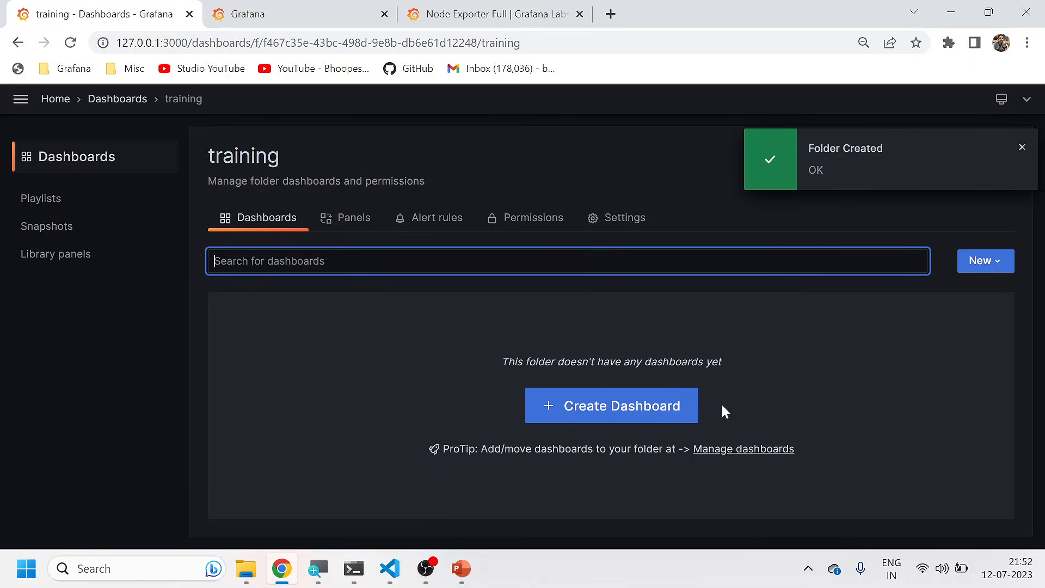
pyautogui.click(1021, 147)
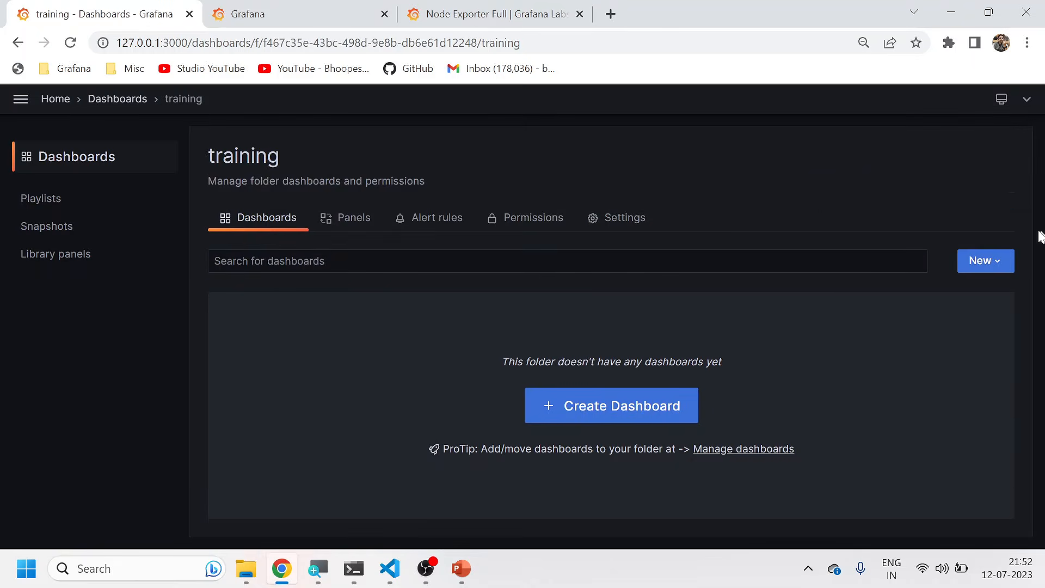
# Step: Start a dashboard import from within the training folder and load the grafana.com dashboard with ID 1860
pyautogui.click(986, 264)
pyautogui.click(962, 318)
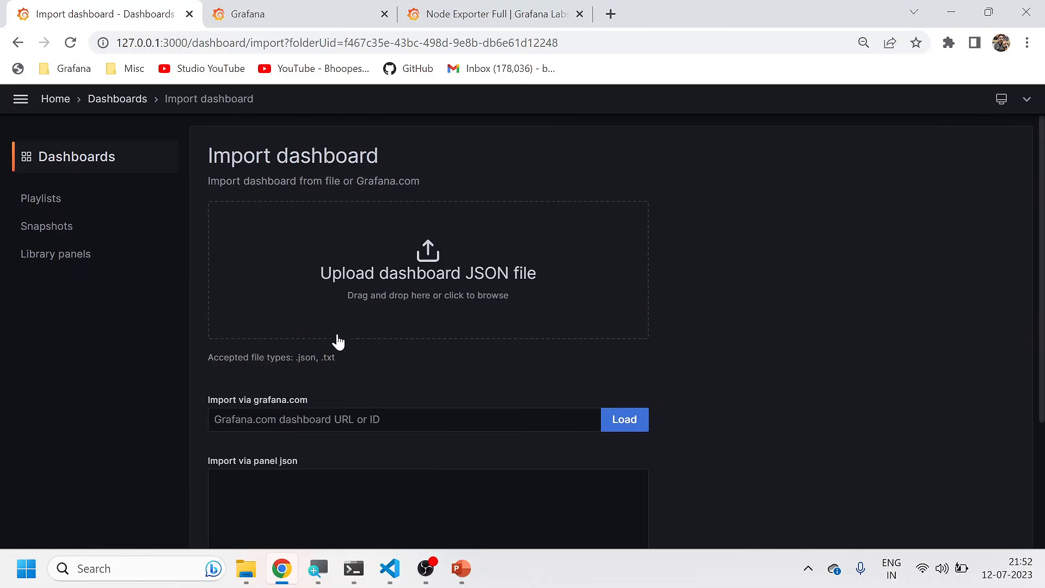
pyautogui.click(270, 422)
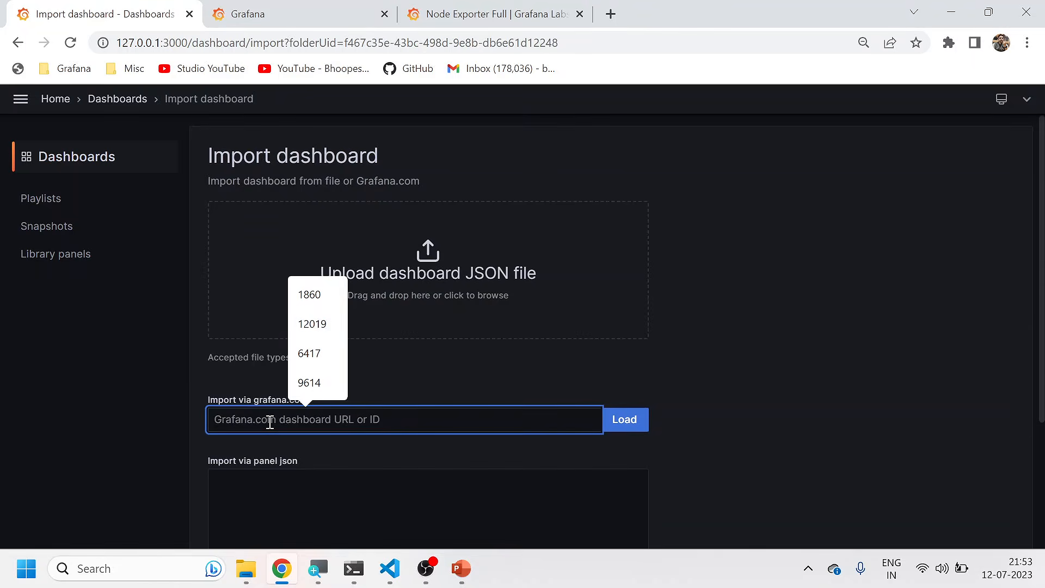
pyautogui.write('1860')
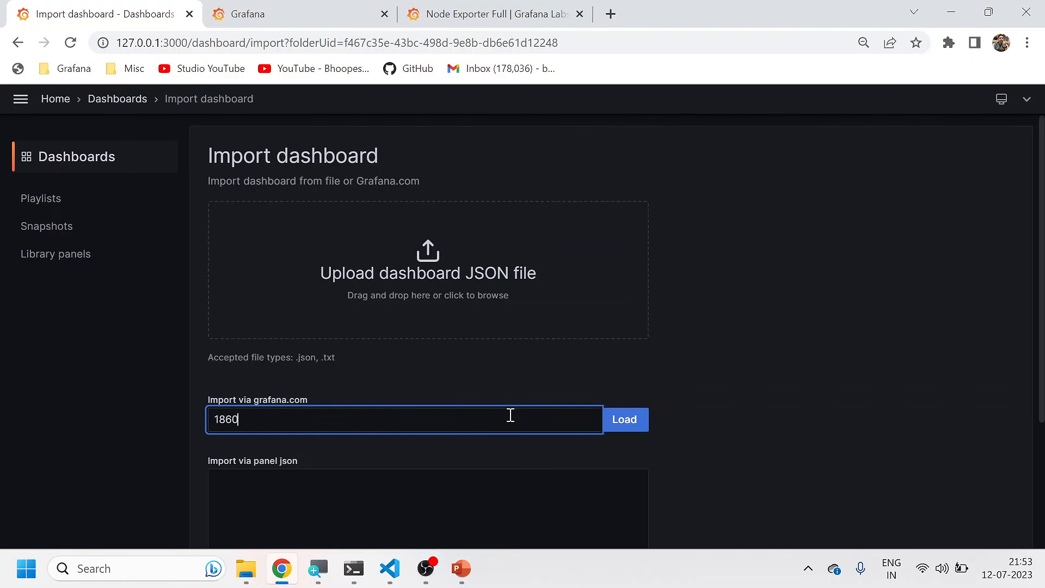
pyautogui.click(624, 420)
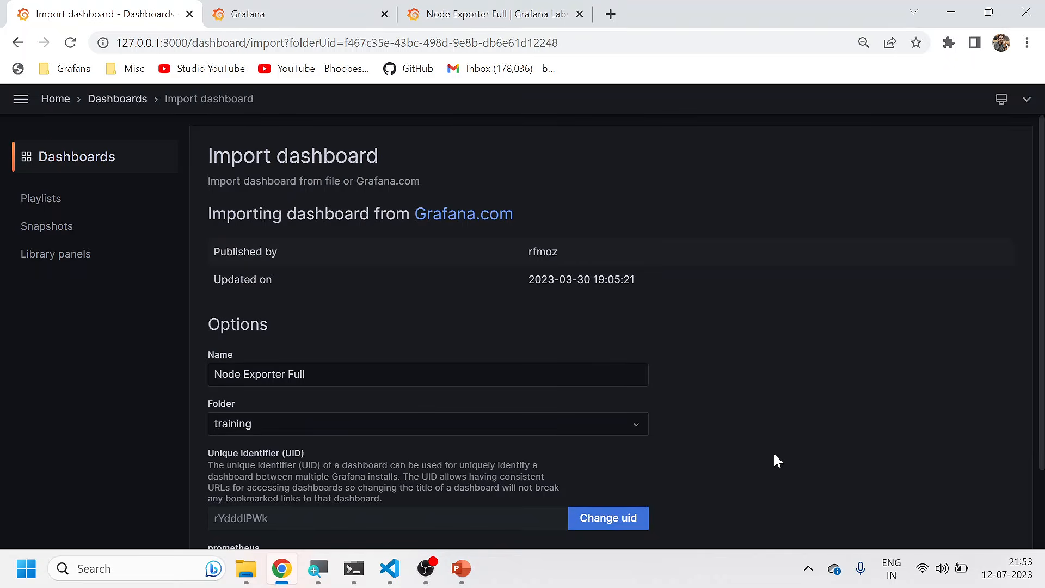
# Step: Import the Node Exporter Full dashboard into the training folder with Prometheus as its data source
pyautogui.scroll(-2, 774, 457)
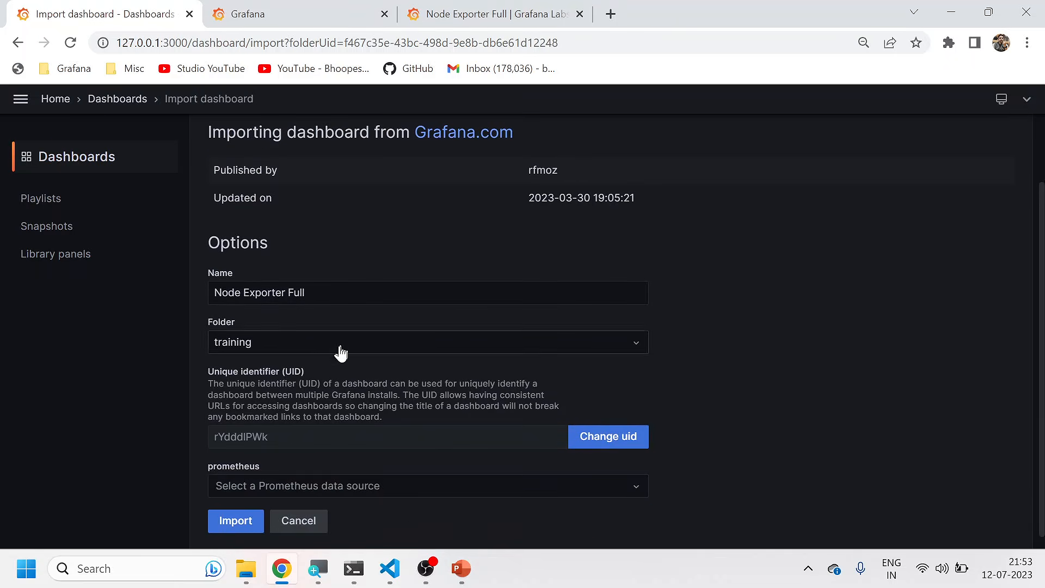
pyautogui.click(252, 350)
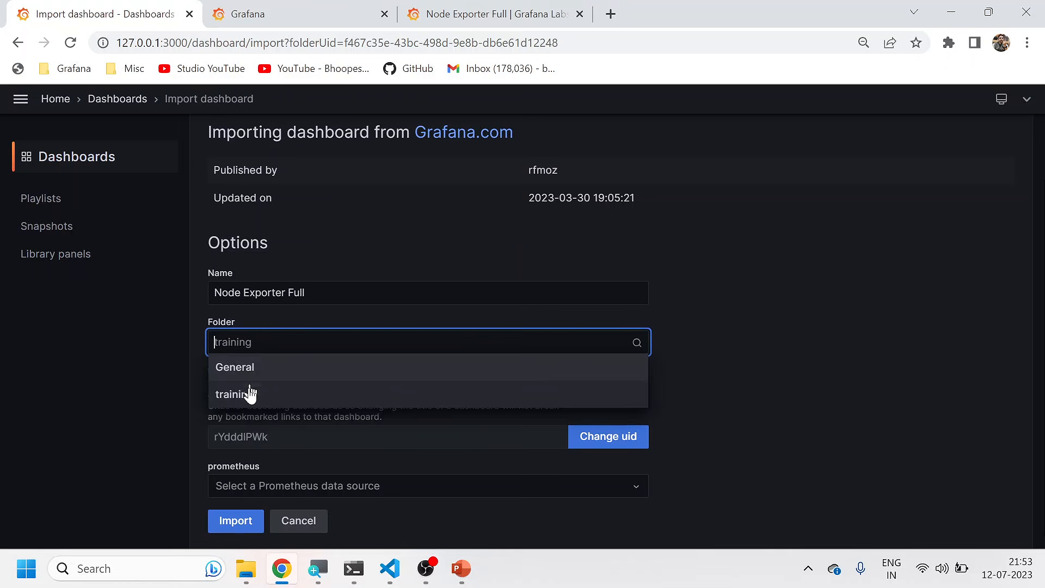
pyautogui.click(233, 395)
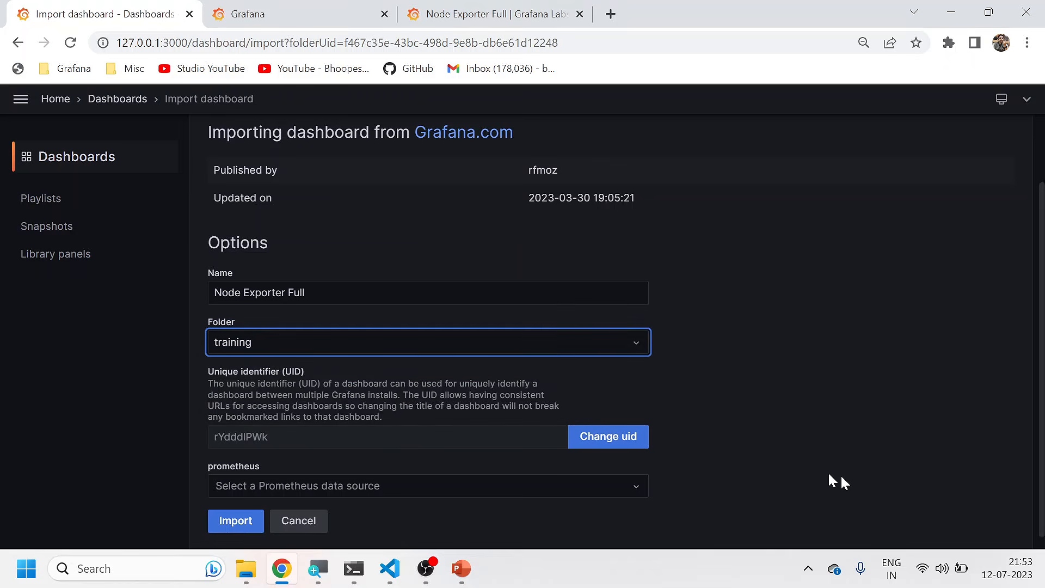
pyautogui.scroll(-1, 478, 486)
pyautogui.click(351, 474)
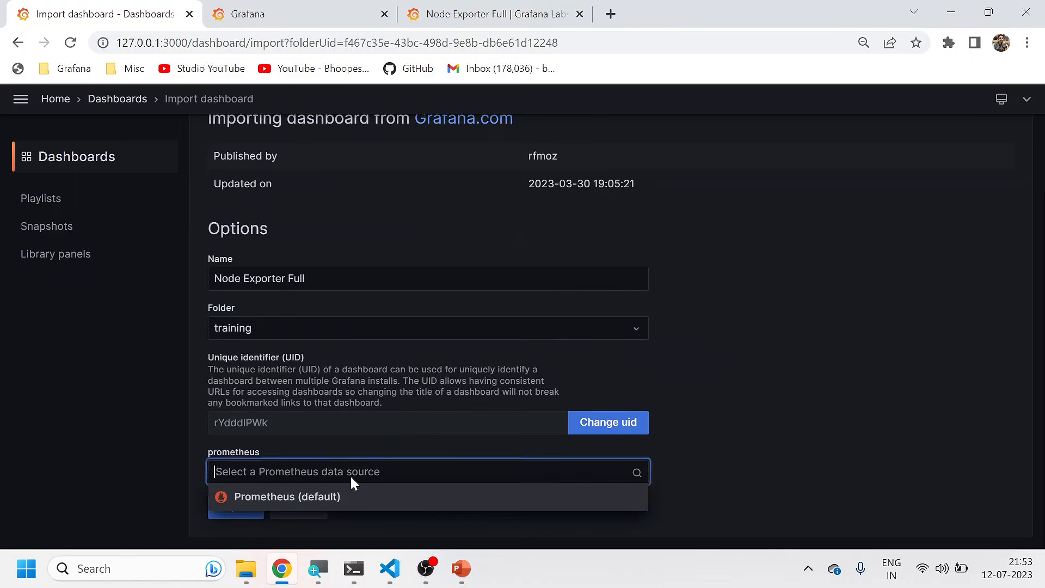
pyautogui.click(313, 506)
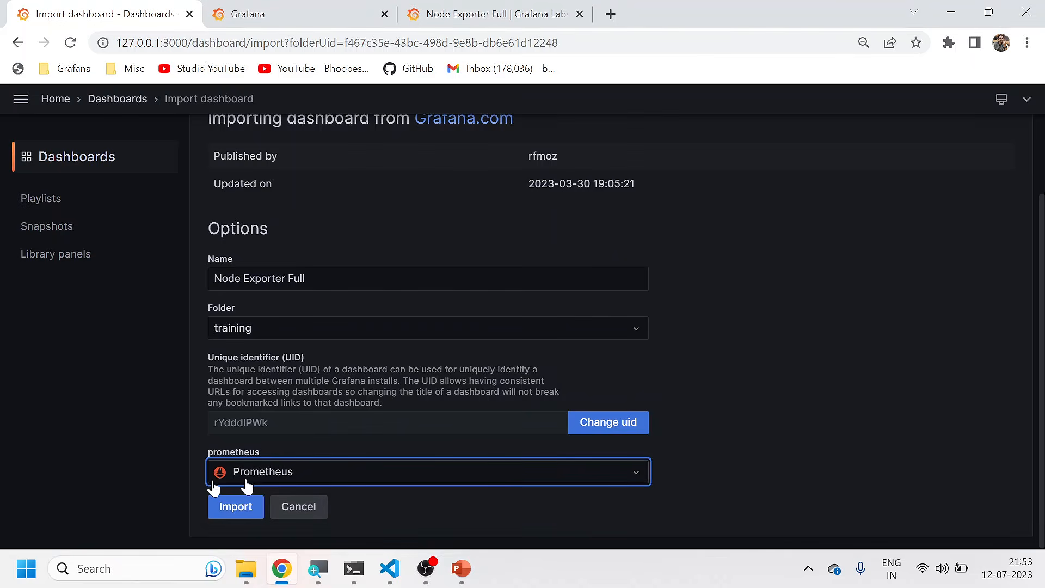
pyautogui.click(235, 508)
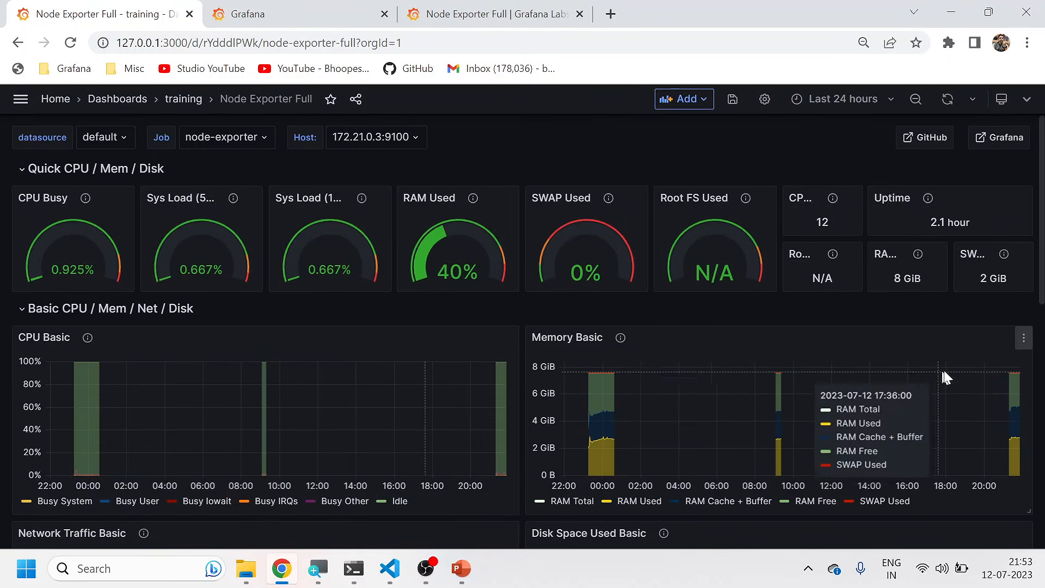
# Step: Look over the imported dashboard's panels and switch its time range to the last 30 minutes, and finally to the last 3 hours
pyautogui.scroll(-7, 486, 405)
pyautogui.scroll(-3, 483, 401)
pyautogui.scroll(10, 483, 400)
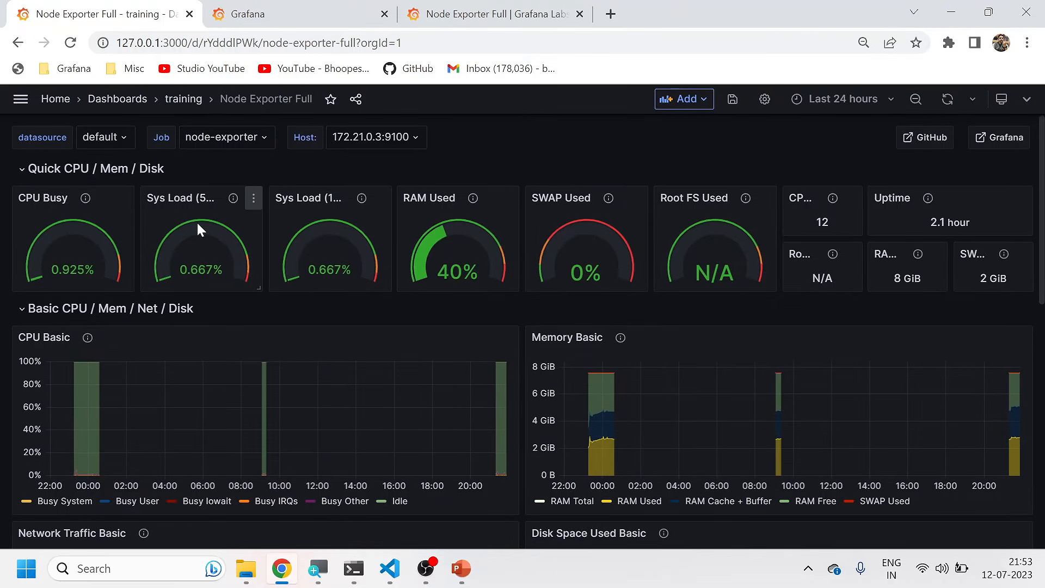
pyautogui.click(819, 100)
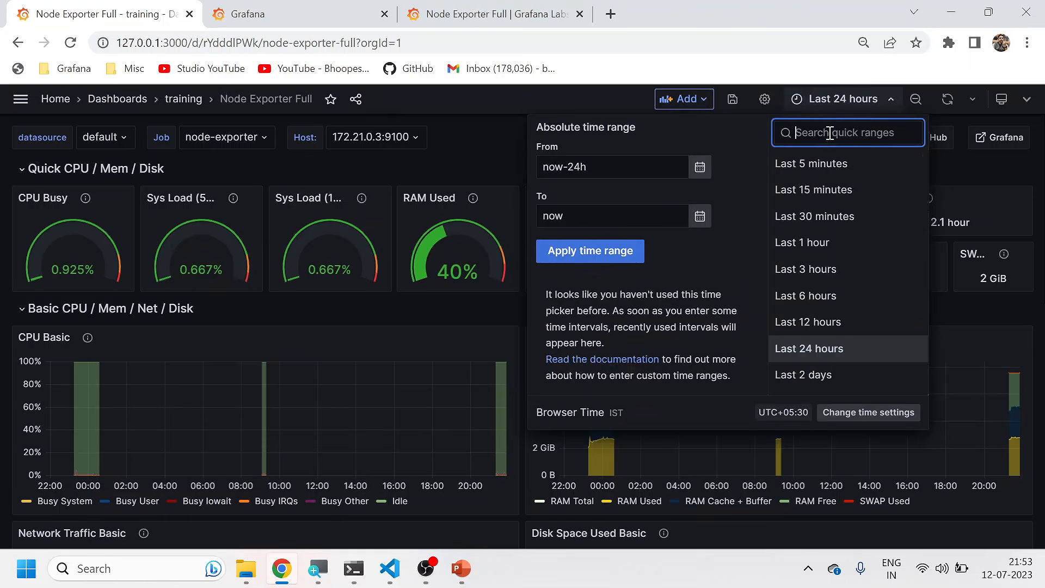
pyautogui.click(823, 216)
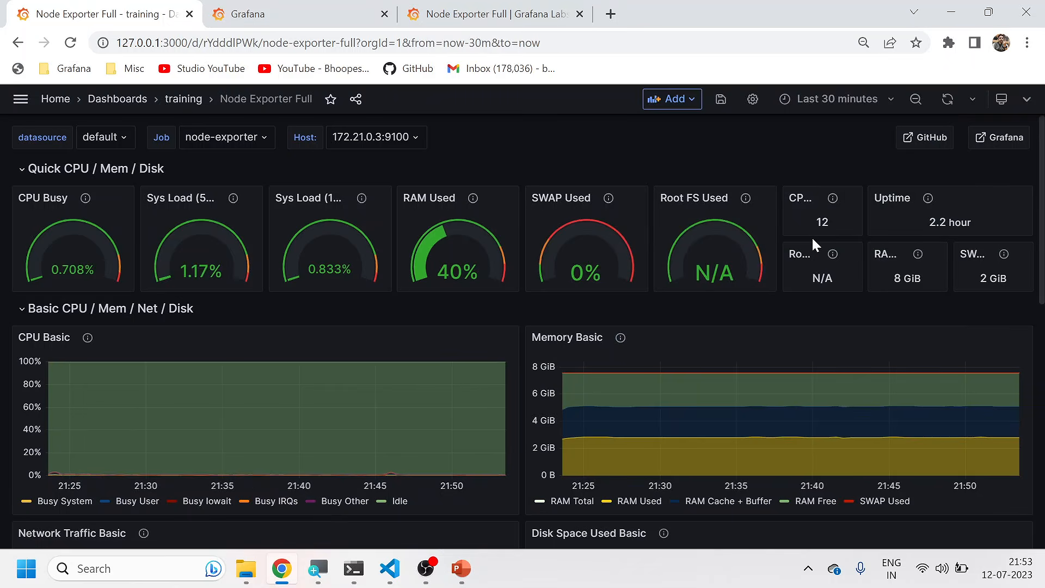
pyautogui.click(827, 102)
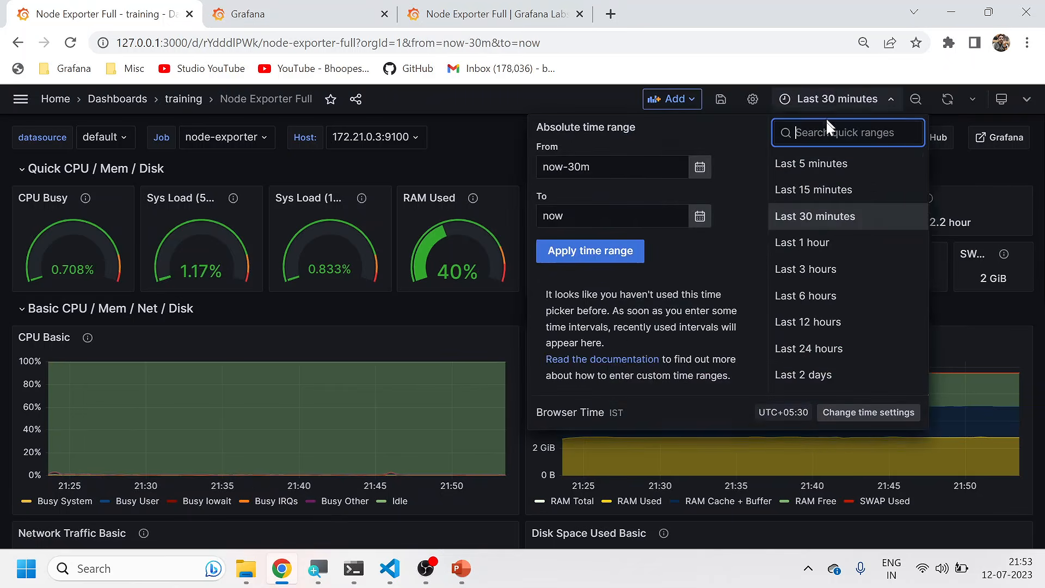
pyautogui.click(829, 272)
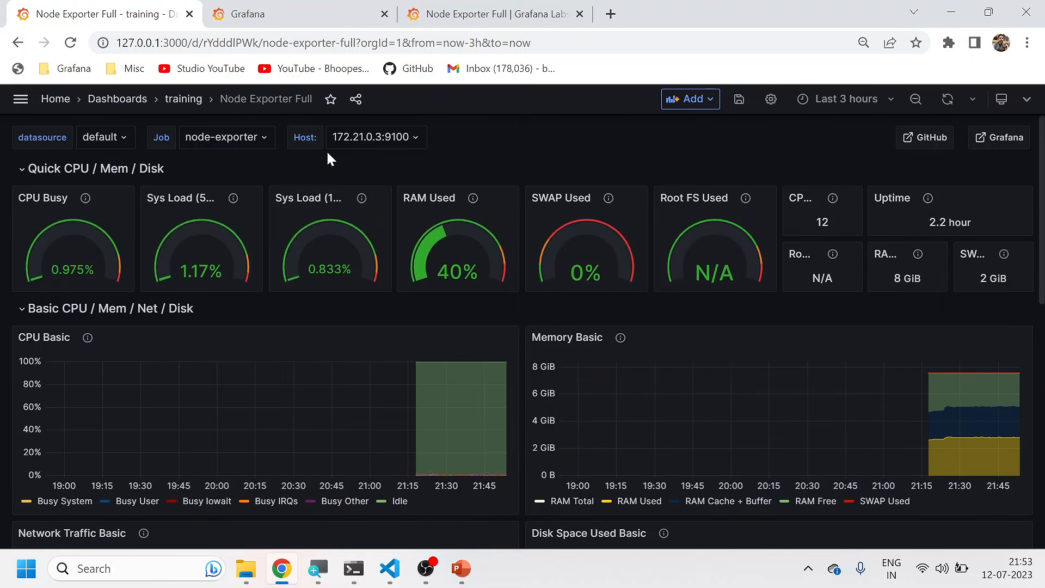
# Step: Examine the dashboard's Host filter and the settings of its node variable, including the preview of values, and return to the dashboard
pyautogui.click(338, 143)
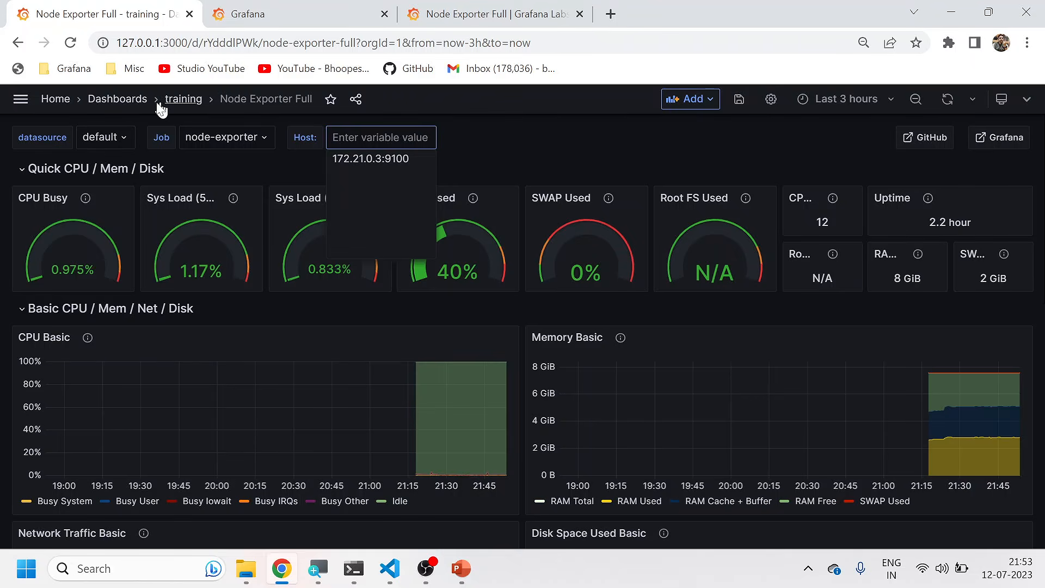
pyautogui.click(773, 104)
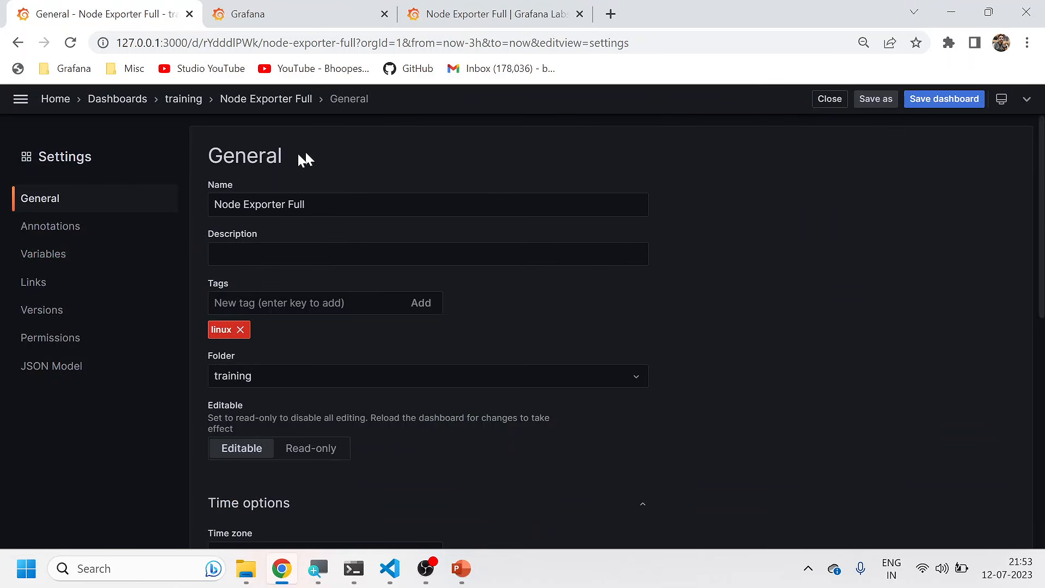
pyautogui.click(57, 255)
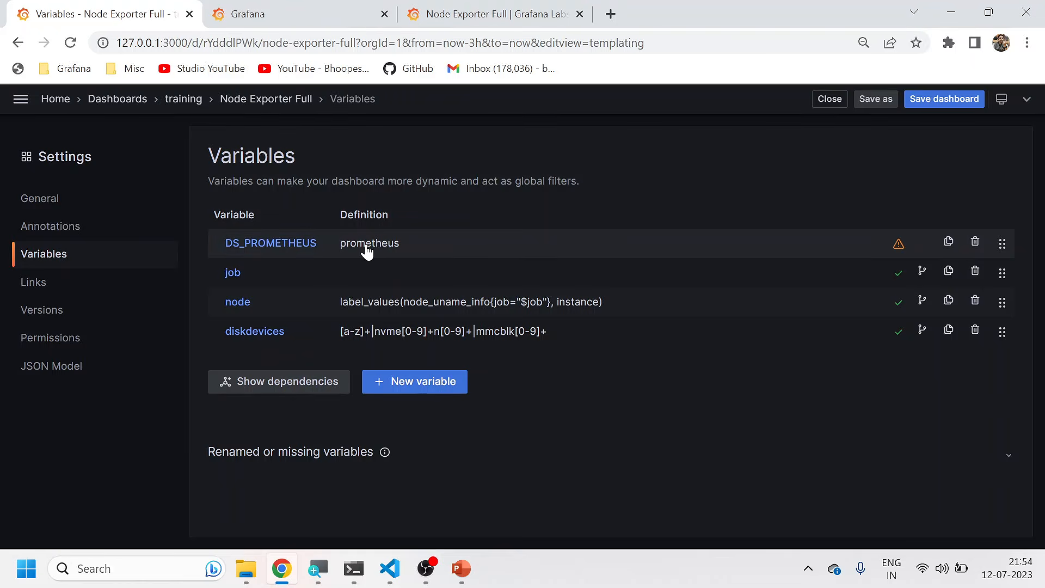
pyautogui.click(238, 303)
pyautogui.scroll(-10, 266, 387)
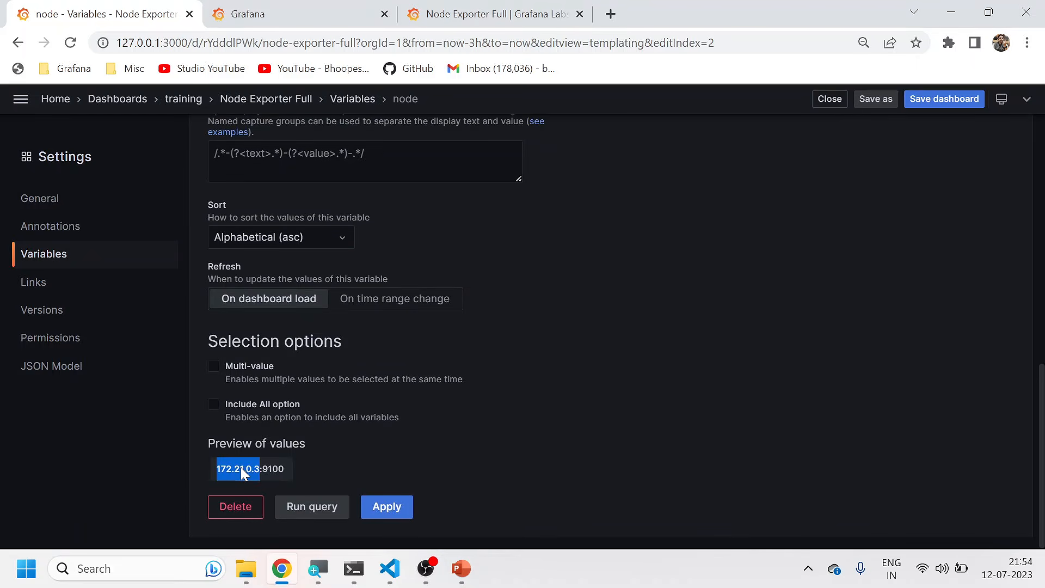
pyautogui.scroll(10, 331, 370)
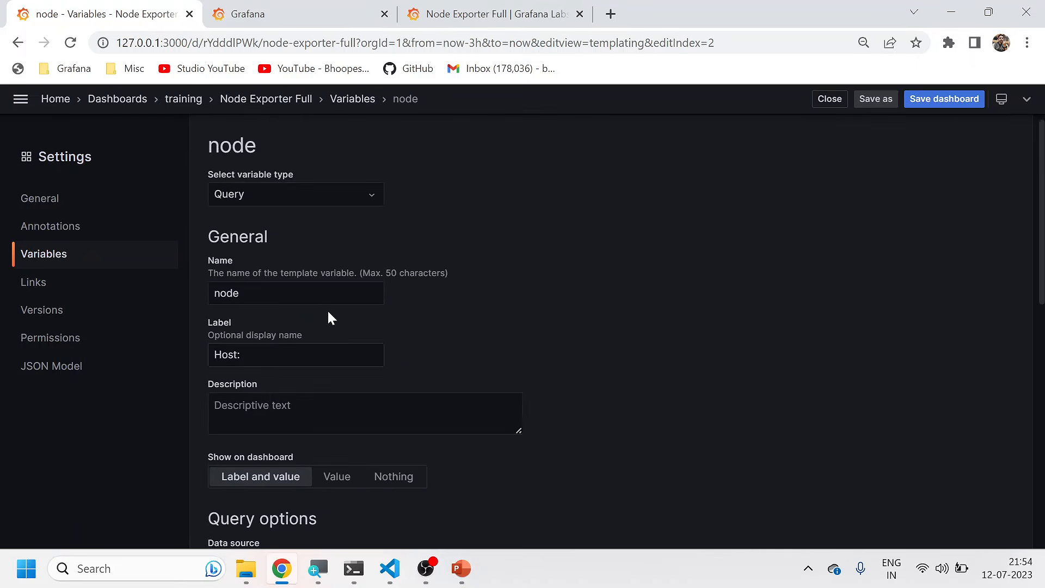
pyautogui.click(42, 262)
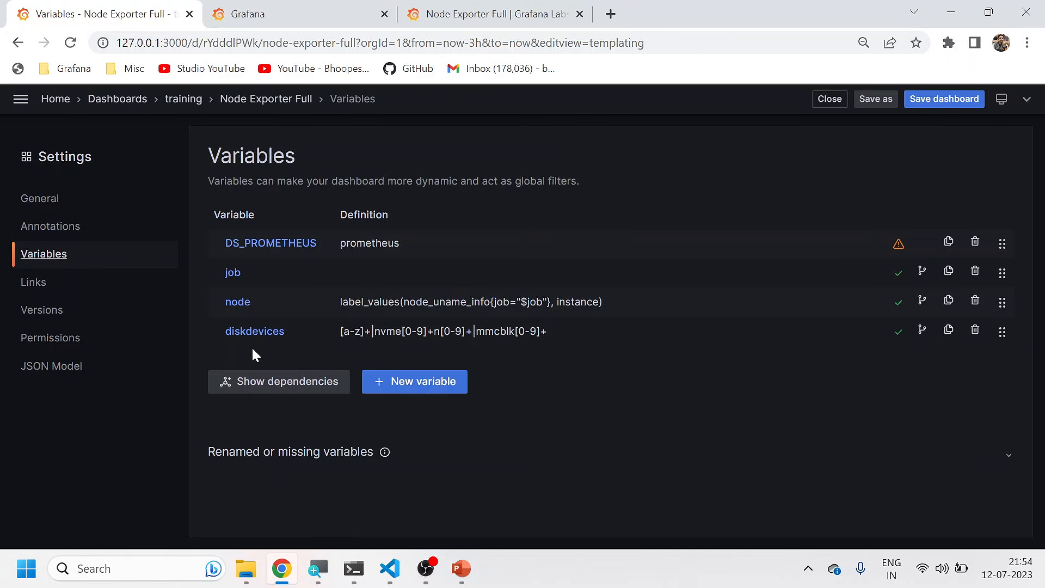
pyautogui.click(829, 99)
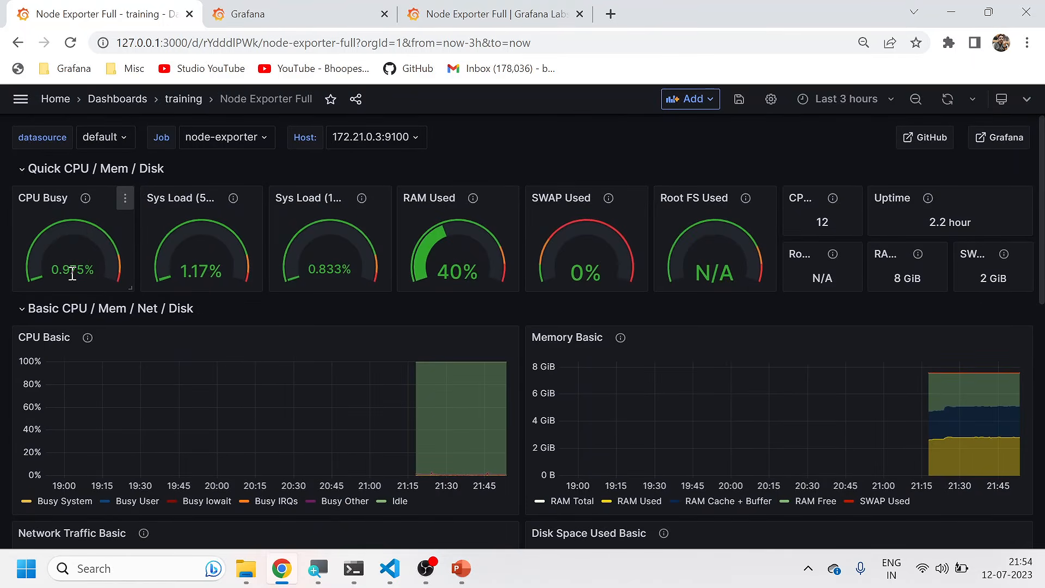
# Step: Open the CPU Busy panel for editing and copy its entire PromQL query
pyautogui.click(124, 198)
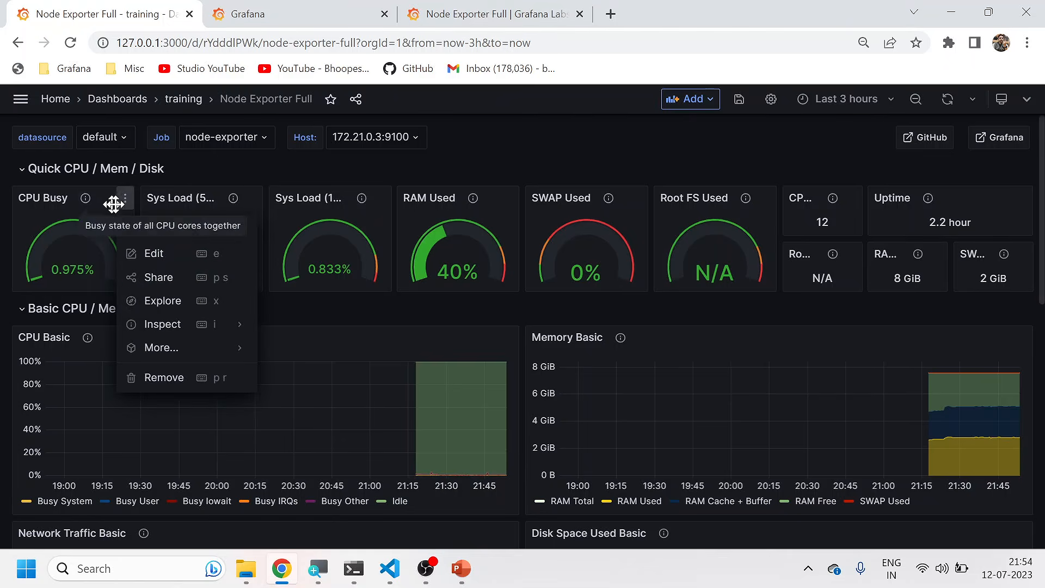
pyautogui.click(126, 199)
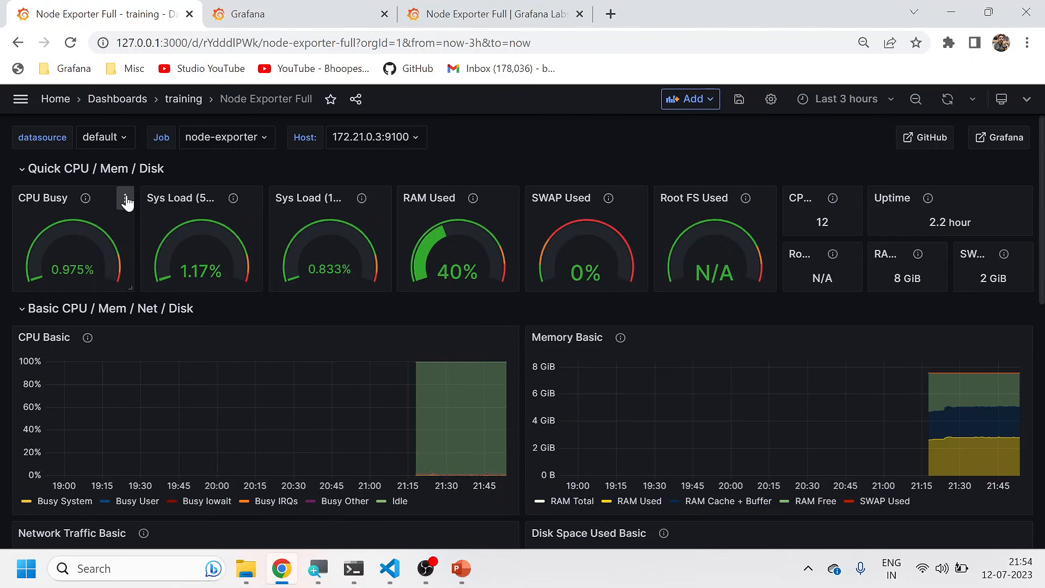
pyautogui.click(126, 200)
pyautogui.click(148, 255)
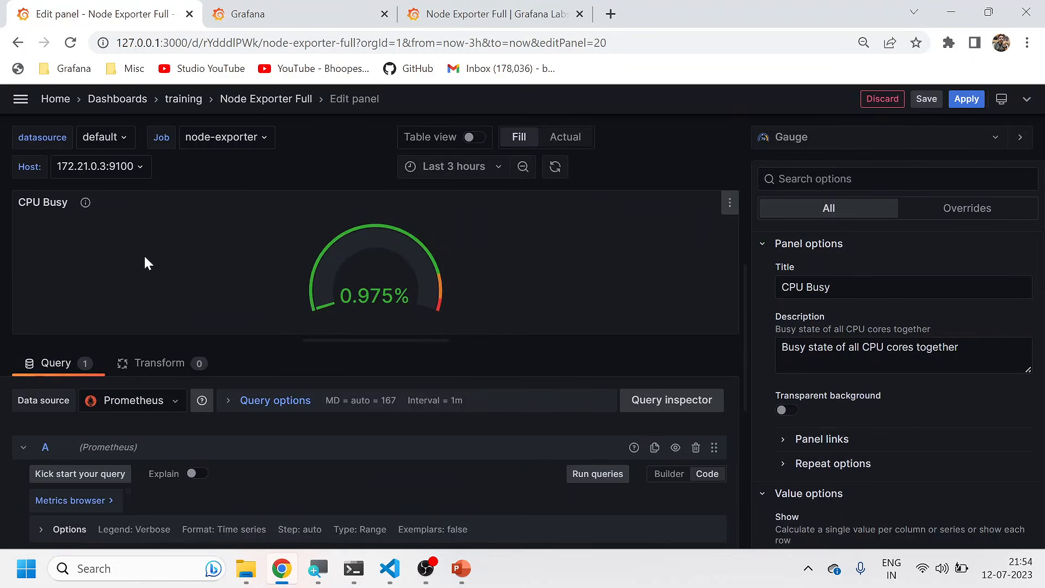
pyautogui.scroll(-2, 254, 406)
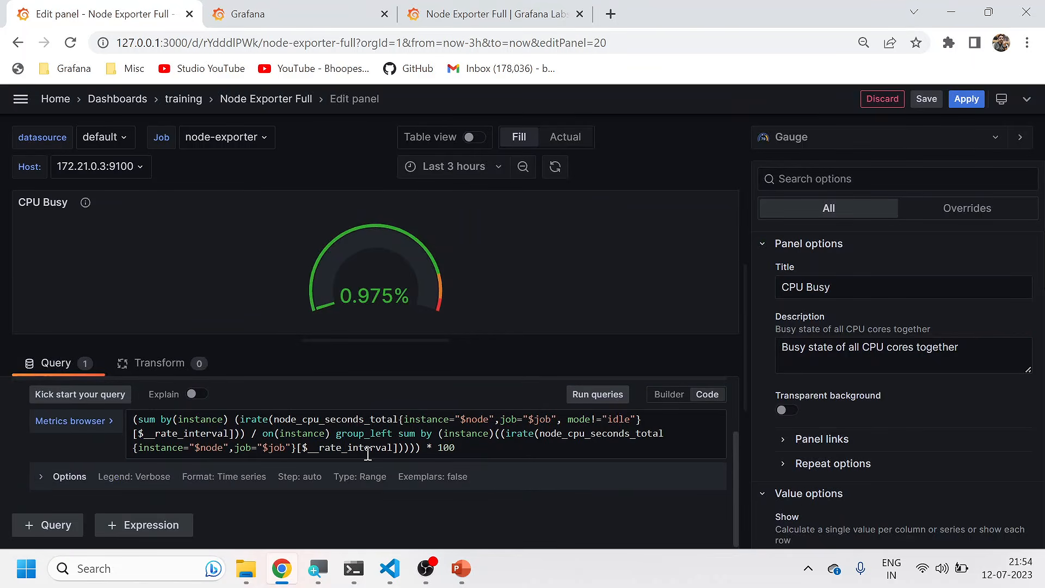
pyautogui.moveTo(473, 446); pyautogui.dragTo(135, 419)
pyautogui.hotkey('ctrl', 'c')
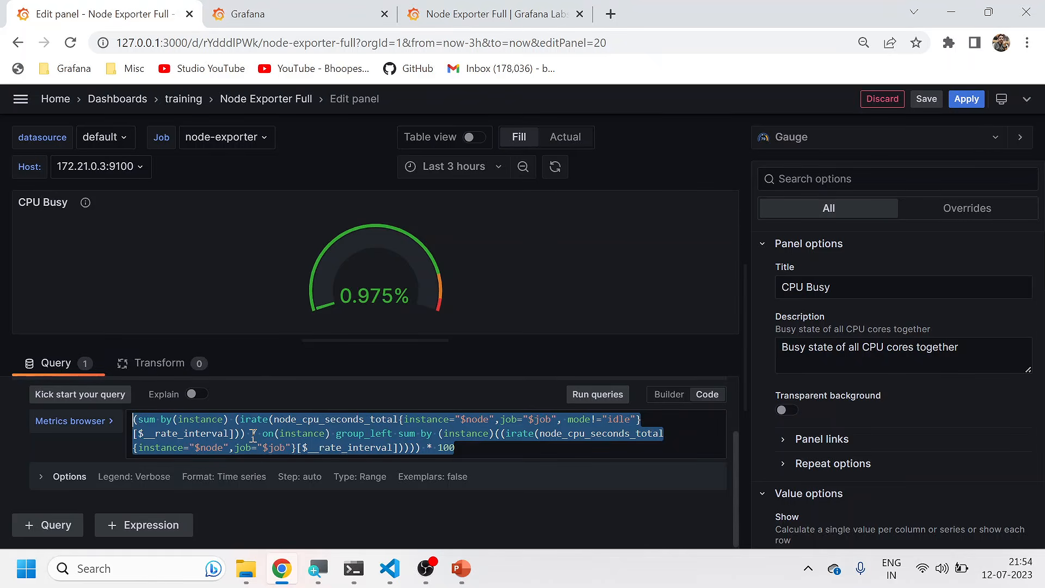
# Step: Open the Explore view with the Prometheus data source in the second Grafana browser tab
pyautogui.click(266, 19)
pyautogui.click(20, 99)
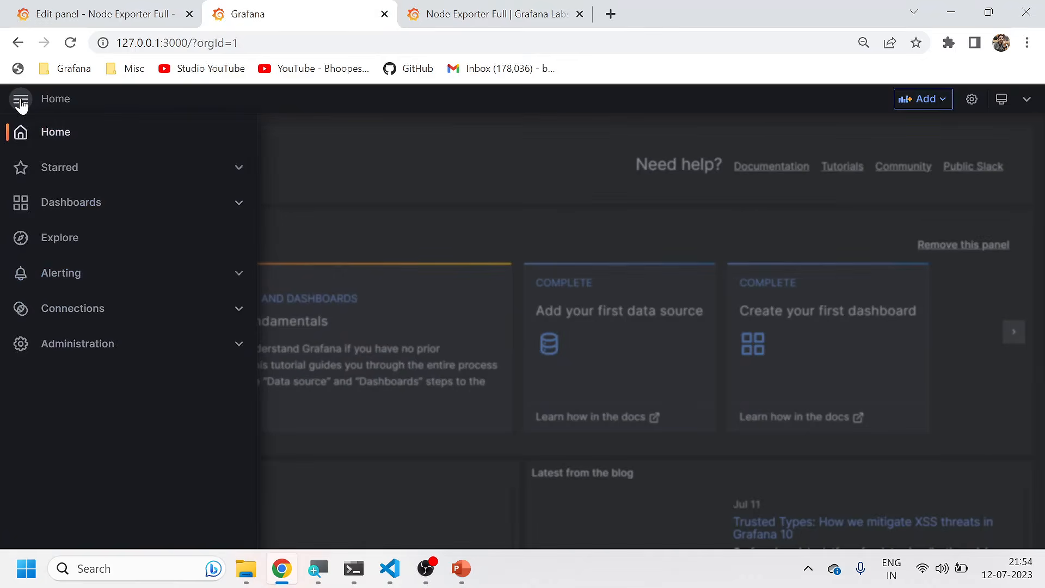
pyautogui.click(55, 242)
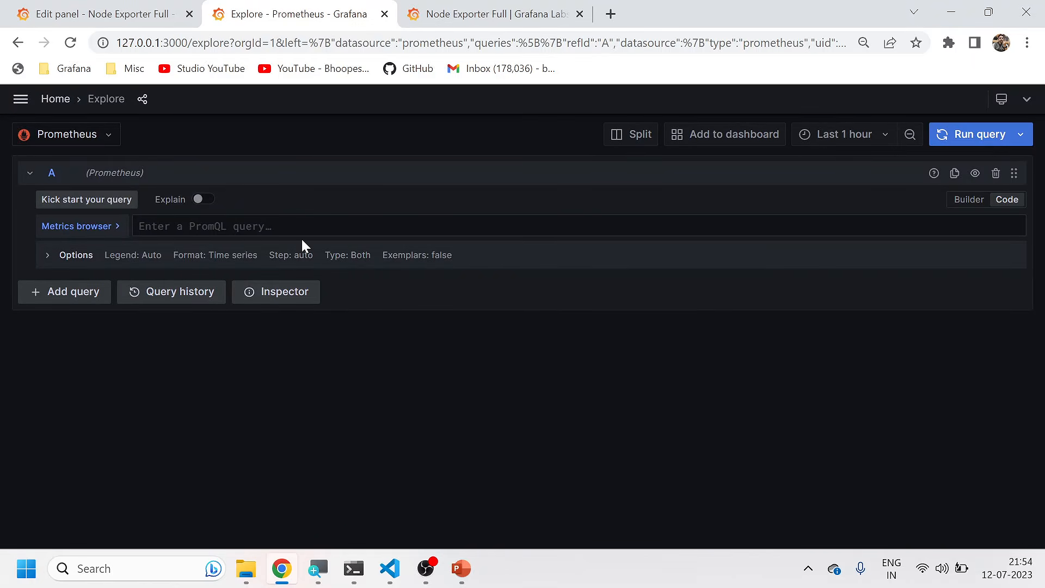
# Step: Switch to Visual Studio Code, paste the CPU Busy query into the untitled file, and enable word wrap with a narrower sidebar
pyautogui.click(129, 15)
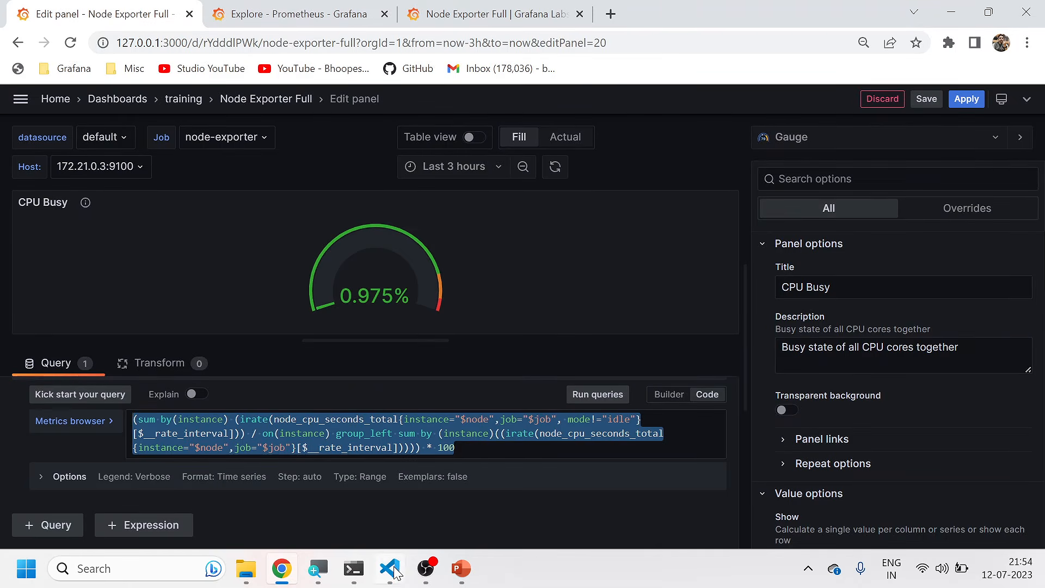
pyautogui.hotkey('alt', 'Tab')
pyautogui.hotkey('ctrl', 'v')
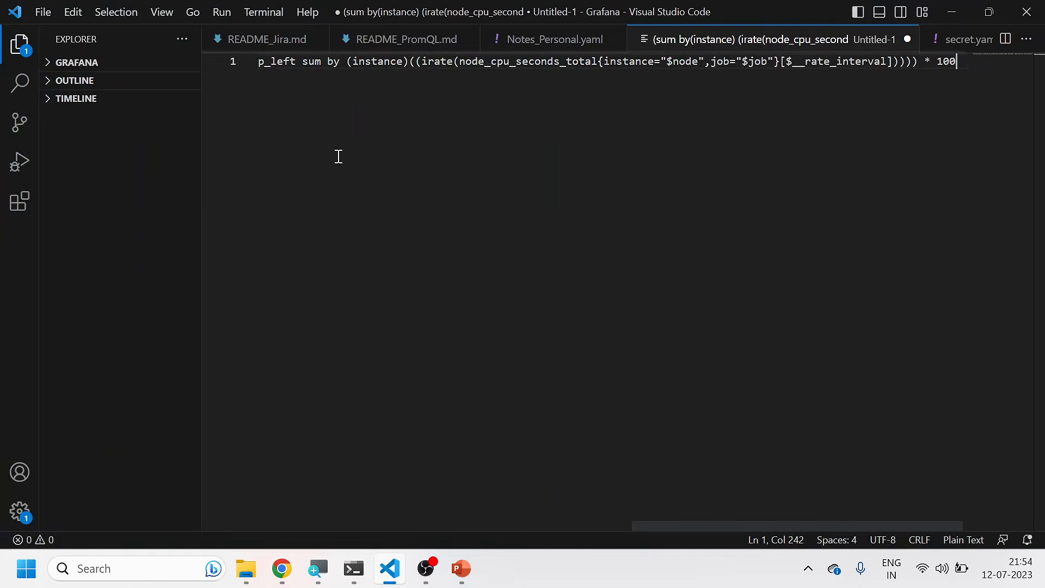
pyautogui.click(155, 12)
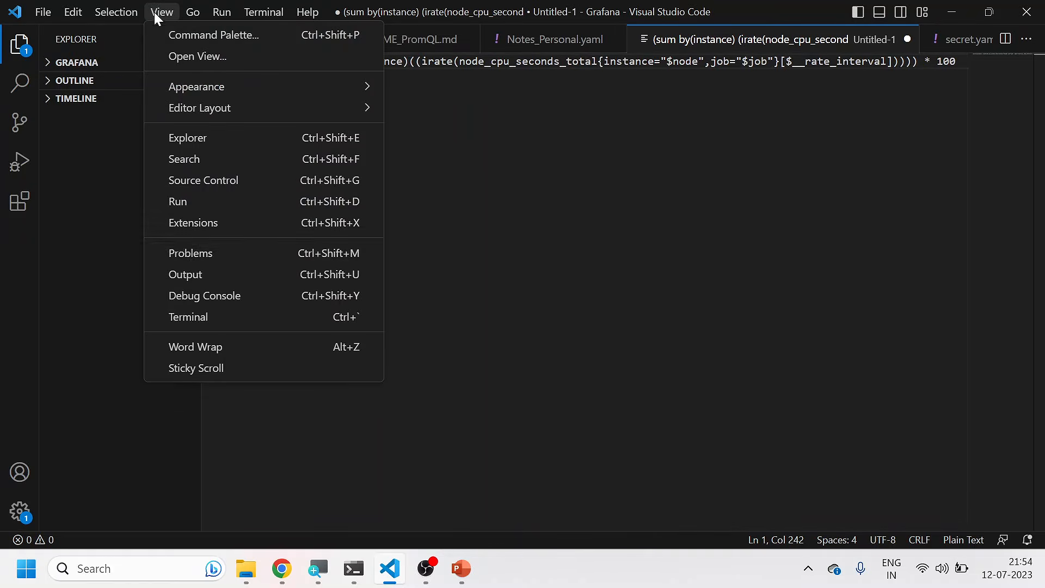
pyautogui.click(198, 345)
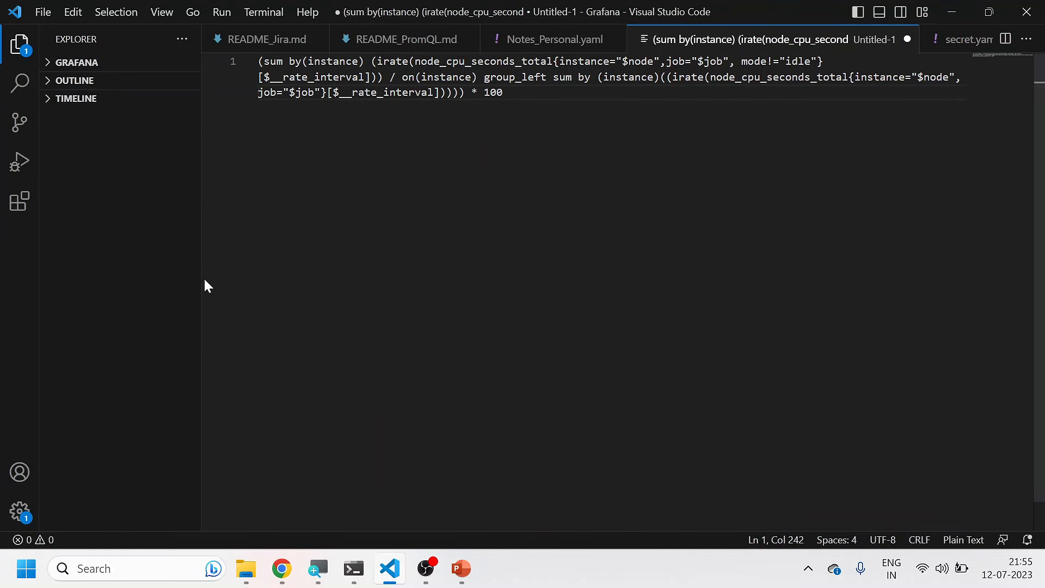
pyautogui.moveTo(202, 277); pyautogui.dragTo(154, 271)
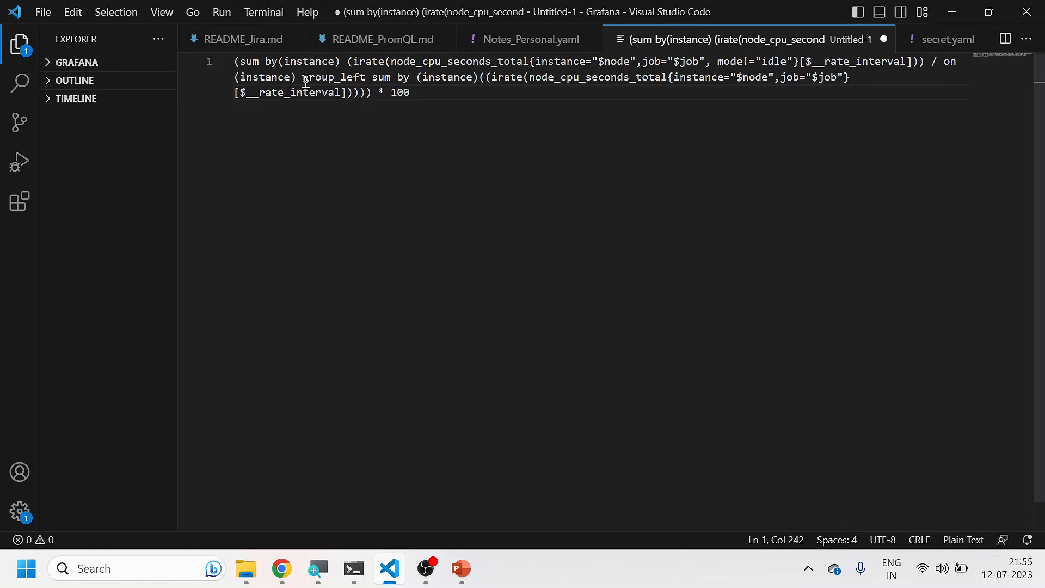
# Step: Split the pasted query onto separate lines before "/ on(instance)" and set its outer parentheses apart with spaces
pyautogui.click(924, 61)
pyautogui.press('Return')
pyautogui.press('Return')
pyautogui.press('Return')
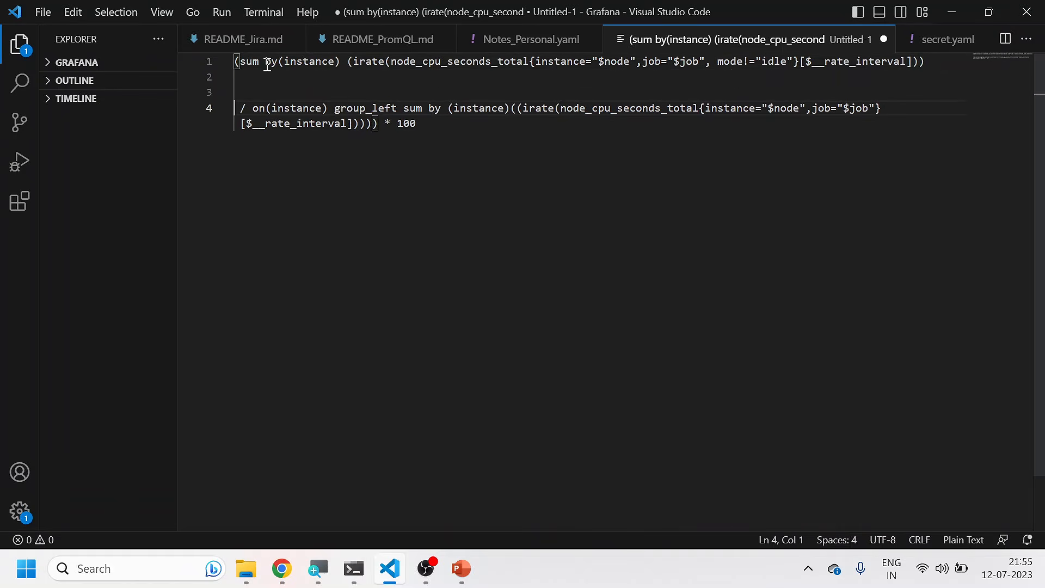
pyautogui.click(238, 60)
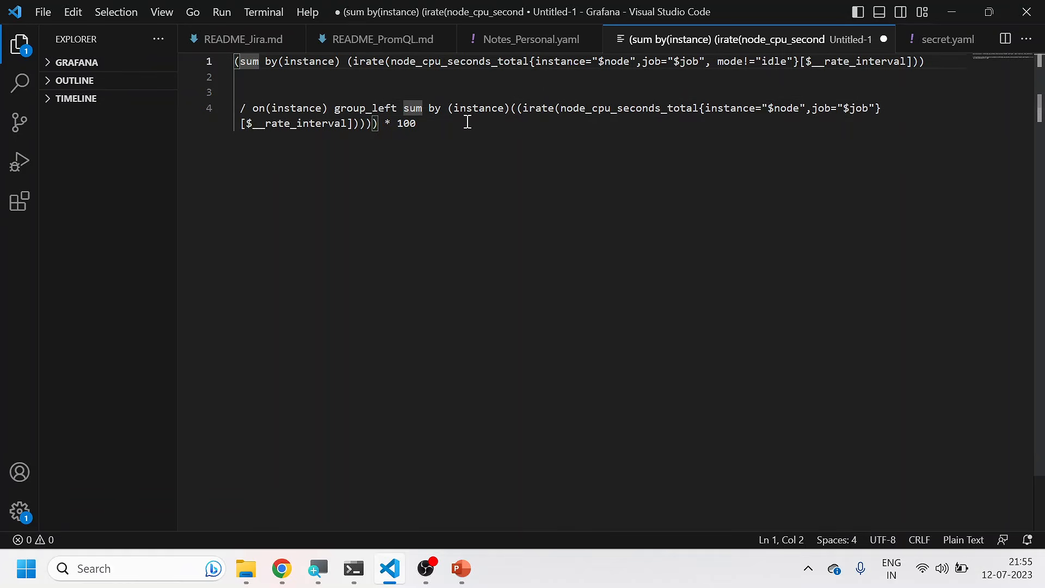
pyautogui.press('Left')
pyautogui.press('Return')
pyautogui.press('Return')
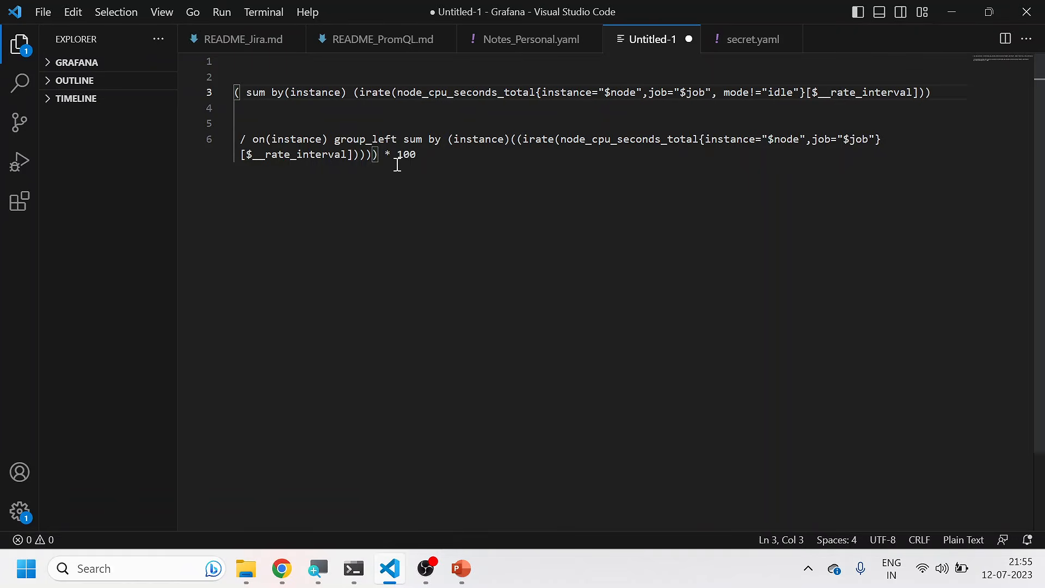
pyautogui.click(371, 154)
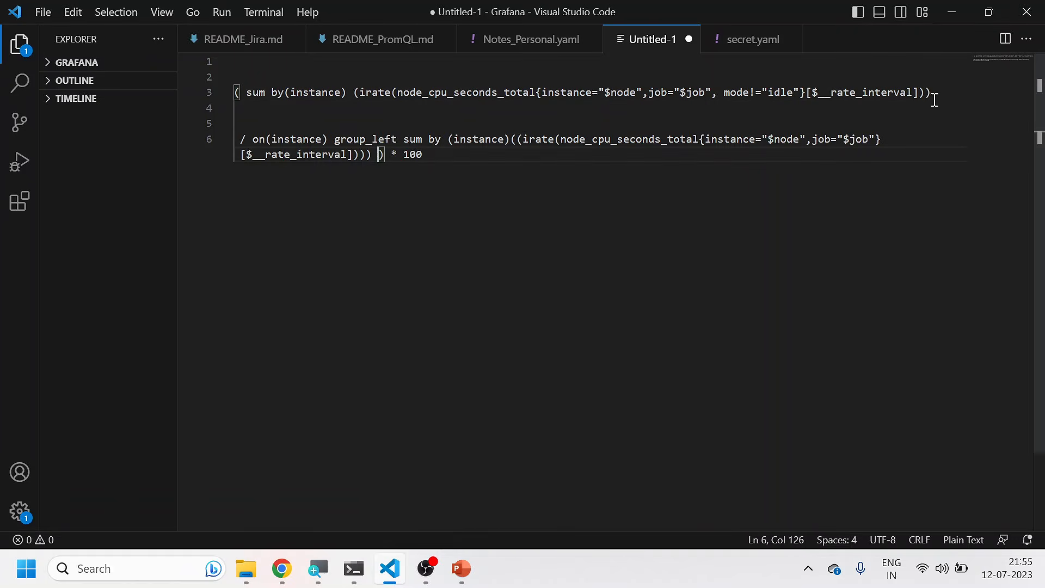
# Step: Copy the query's first part, from "sum by(instance)" through "[$__rate_interval]))", and paste it into the empty Explore query in Chrome
pyautogui.moveTo(940, 93); pyautogui.dragTo(638, 78)
pyautogui.moveTo(292, 91); pyautogui.dragTo(246, 92)
pyautogui.hotkey('ctrl', 'c')
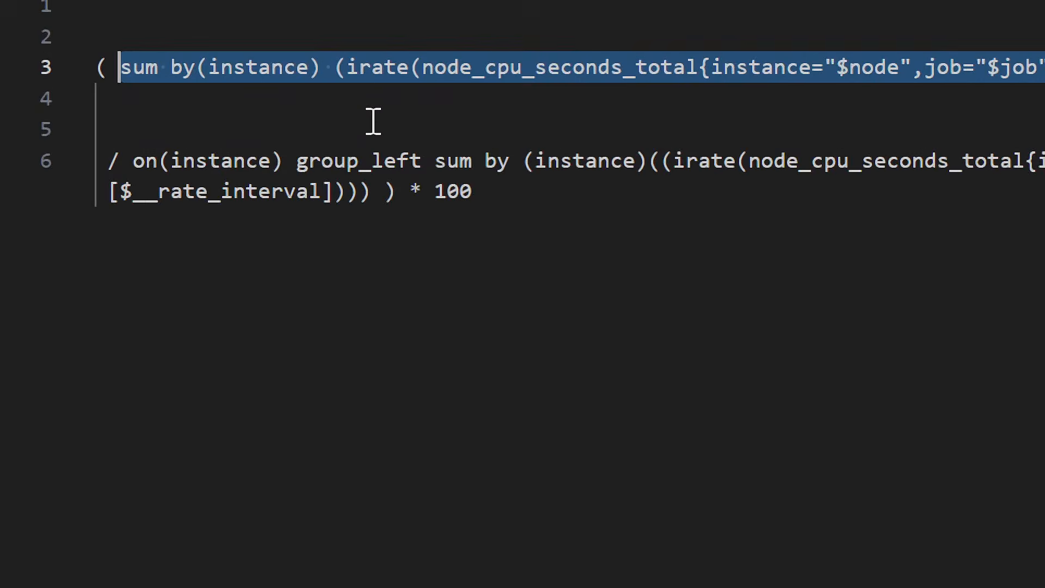
pyautogui.moveTo(729, 113); pyautogui.dragTo(474, 126)
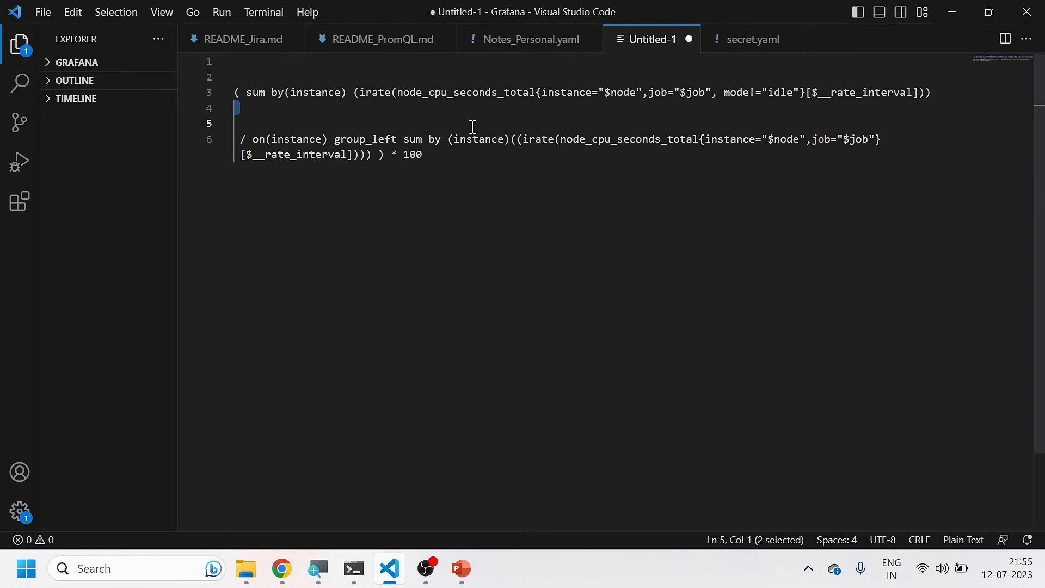
pyautogui.click(289, 570)
pyautogui.click(297, 14)
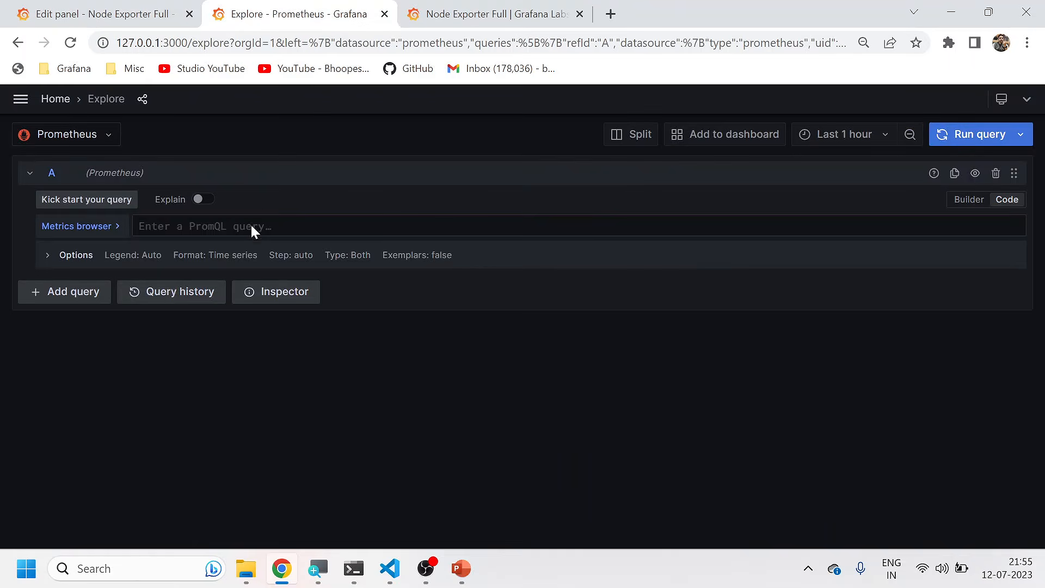
pyautogui.hotkey('ctrl', 'v')
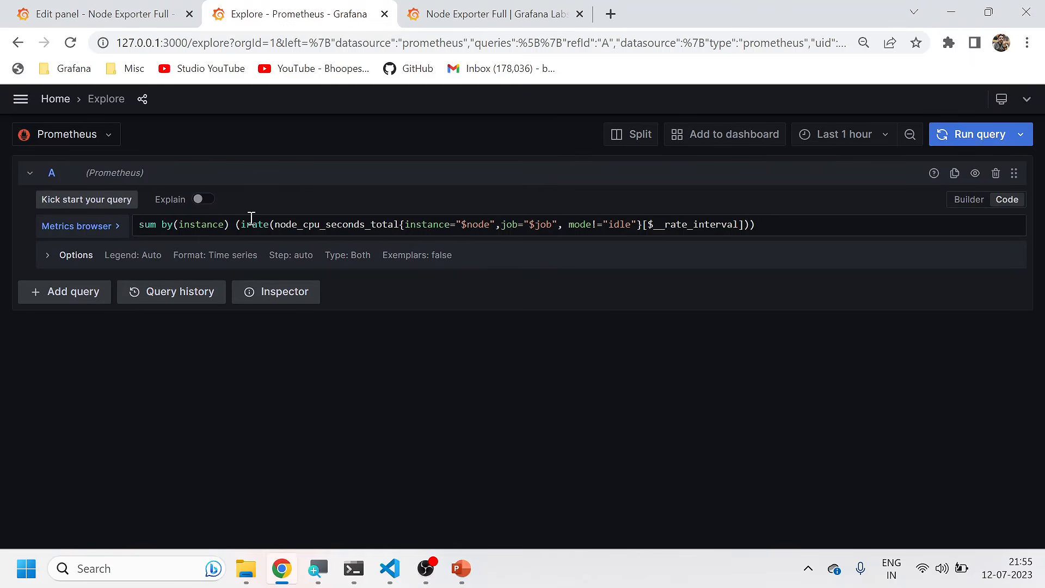
pyautogui.doubleClick(338, 225)
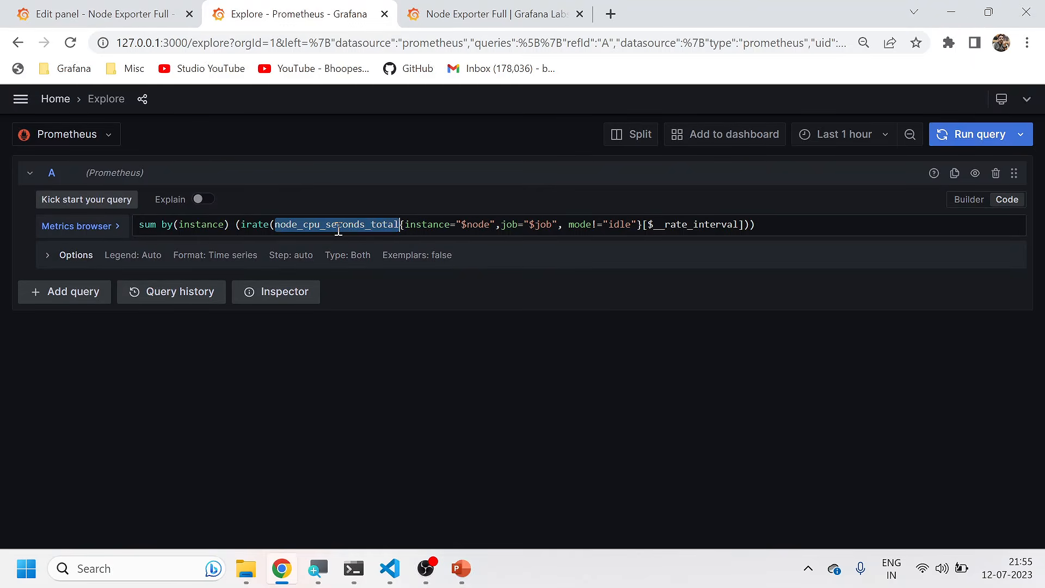
pyautogui.hotkey('ctrl', '+')
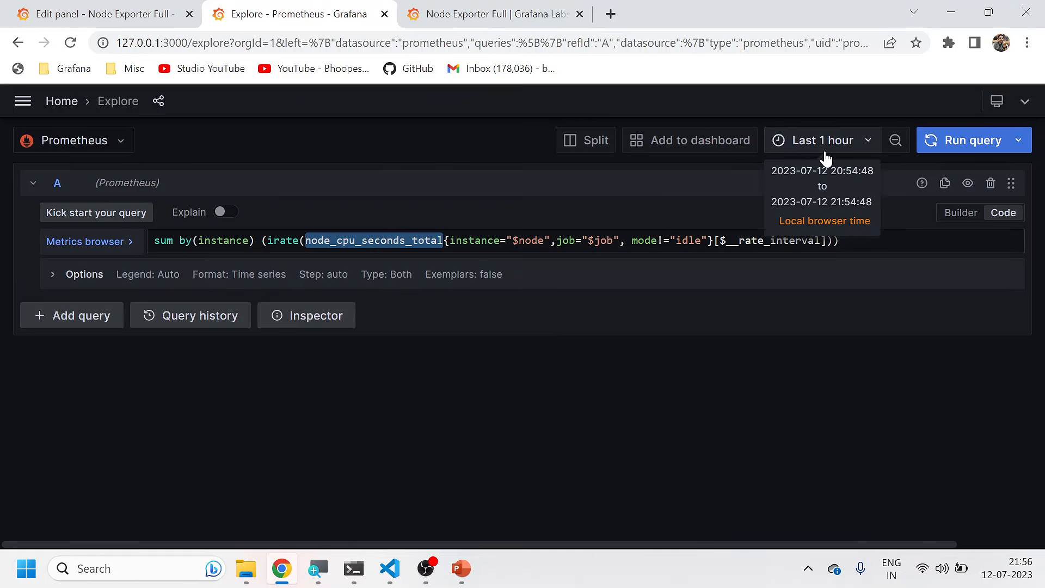
pyautogui.hotkey('ctrl', '-')
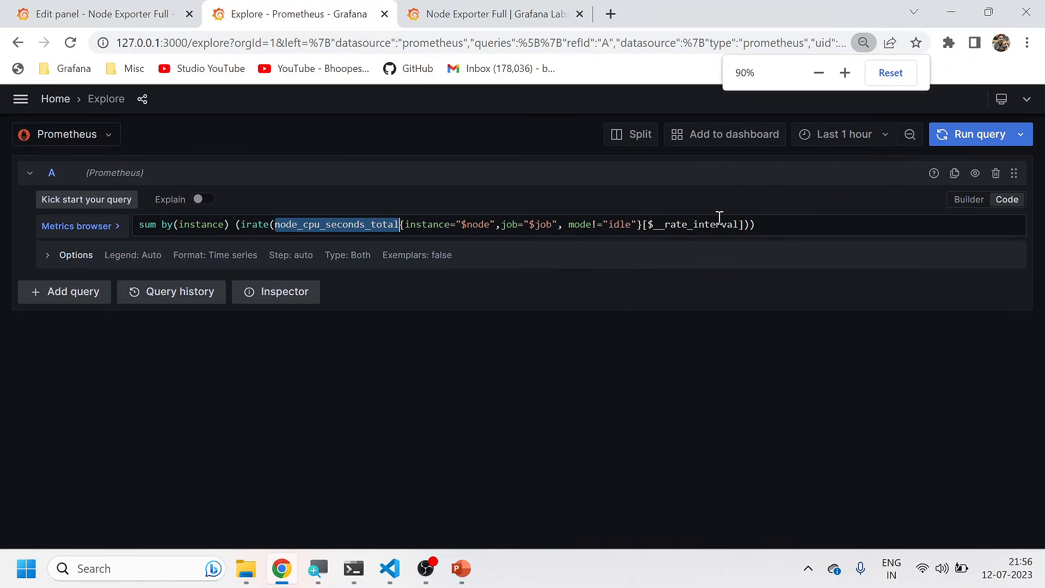
# Step: Leave the CPU Busy panel editor by discarding, check the Host filter, and open the variables list in the dashboard settings
pyautogui.click(109, 6)
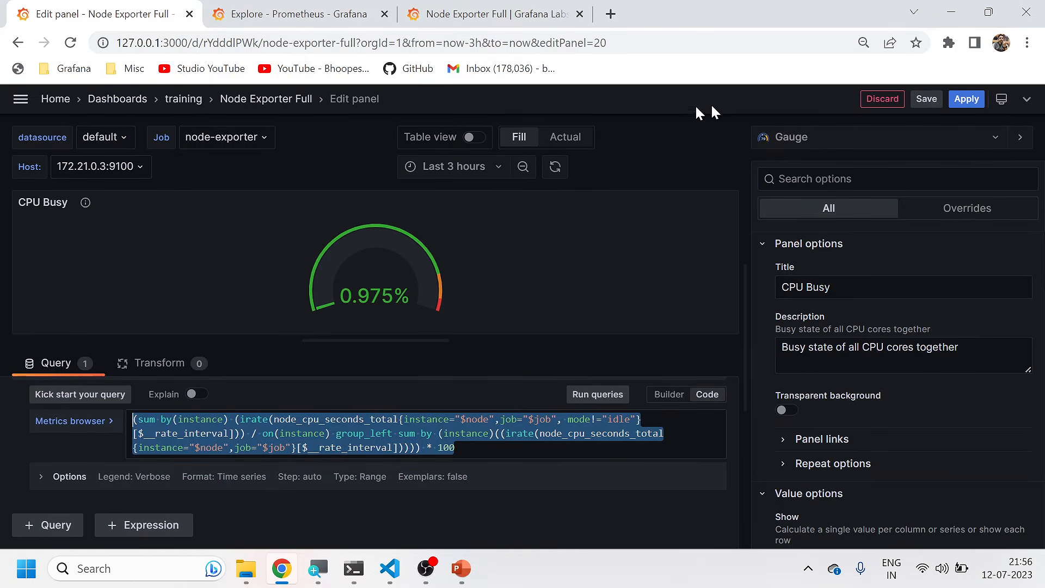
pyautogui.click(882, 98)
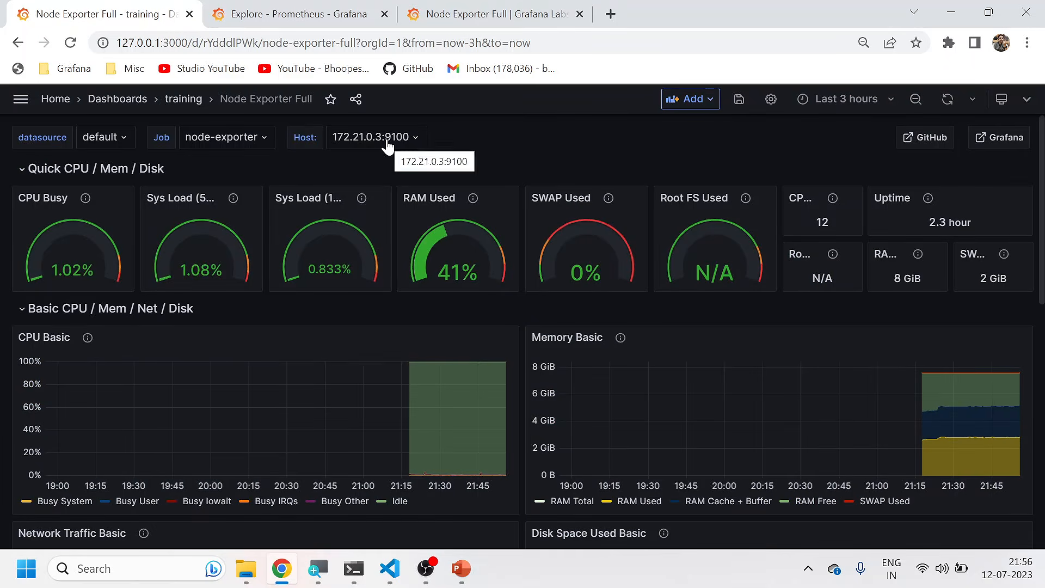
pyautogui.click(387, 143)
pyautogui.click(384, 158)
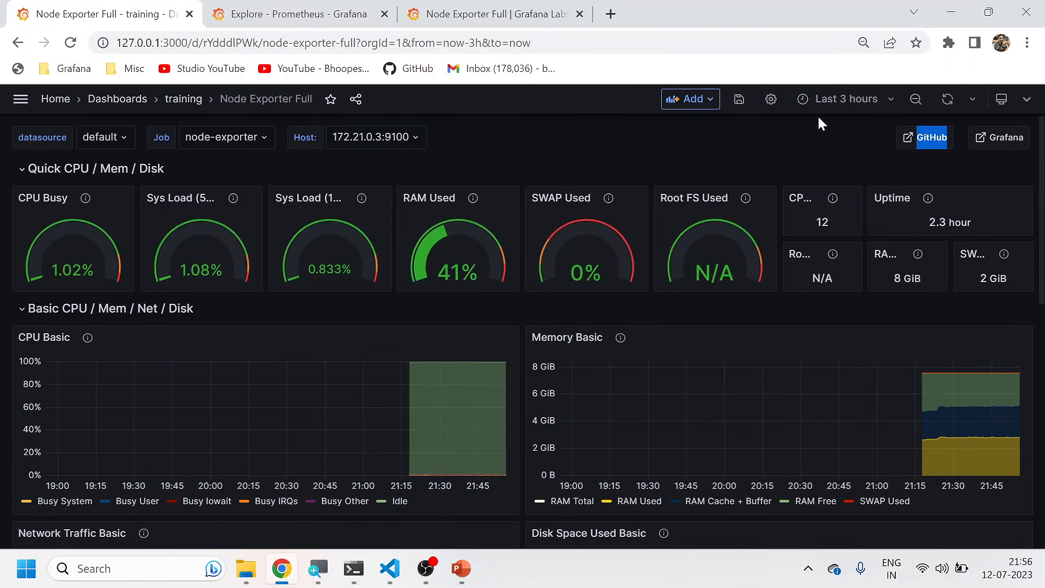
pyautogui.click(771, 99)
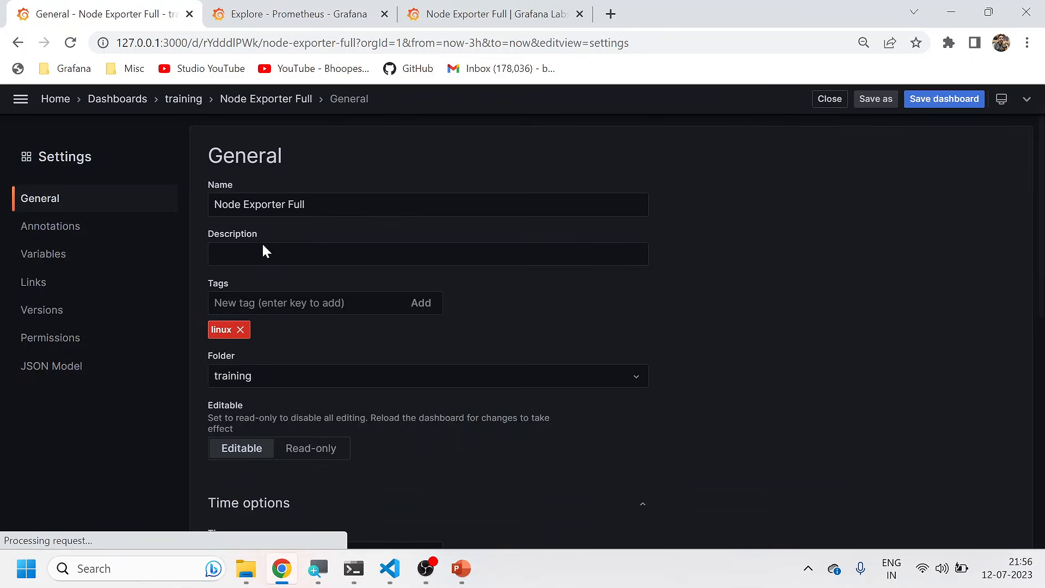
pyautogui.click(30, 254)
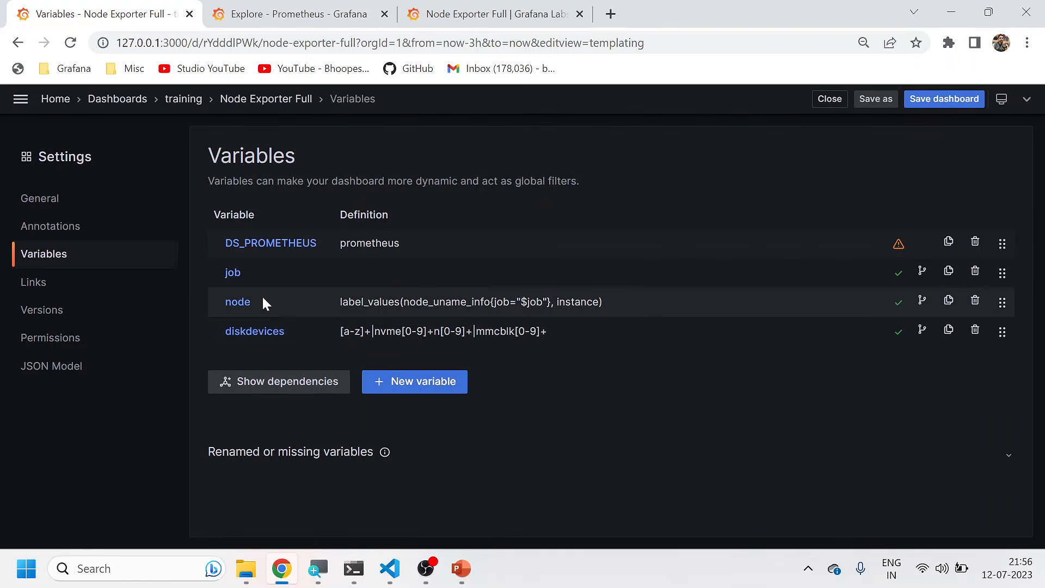
# Step: Open the node variable's settings and copy its previewed value 172.21.0.3:9100
pyautogui.click(243, 302)
pyautogui.scroll(-7, 237, 342)
pyautogui.scroll(-2, 240, 351)
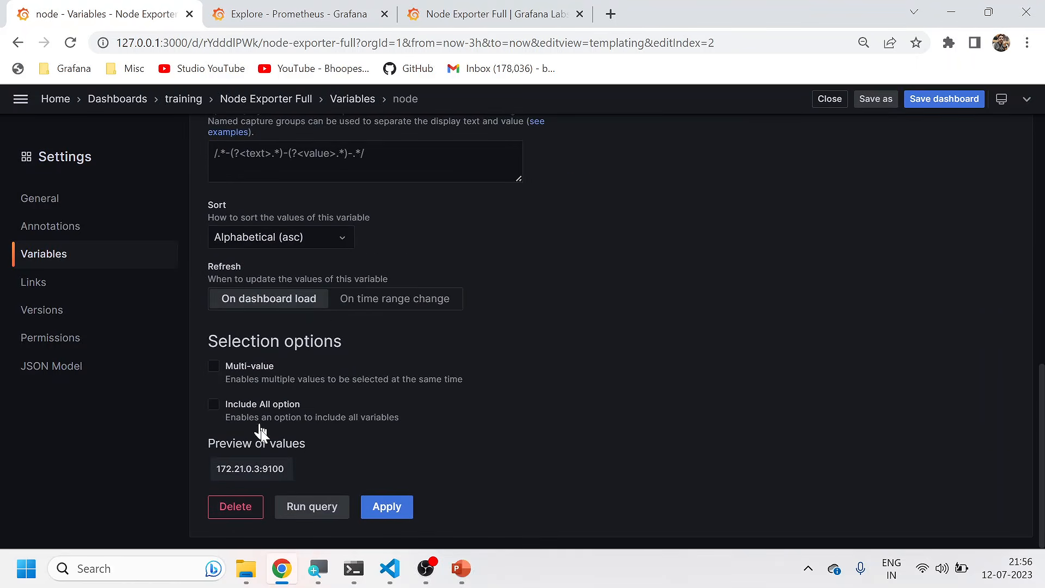
pyautogui.tripleClick(278, 470)
pyautogui.hotkey('ctrl', 'c')
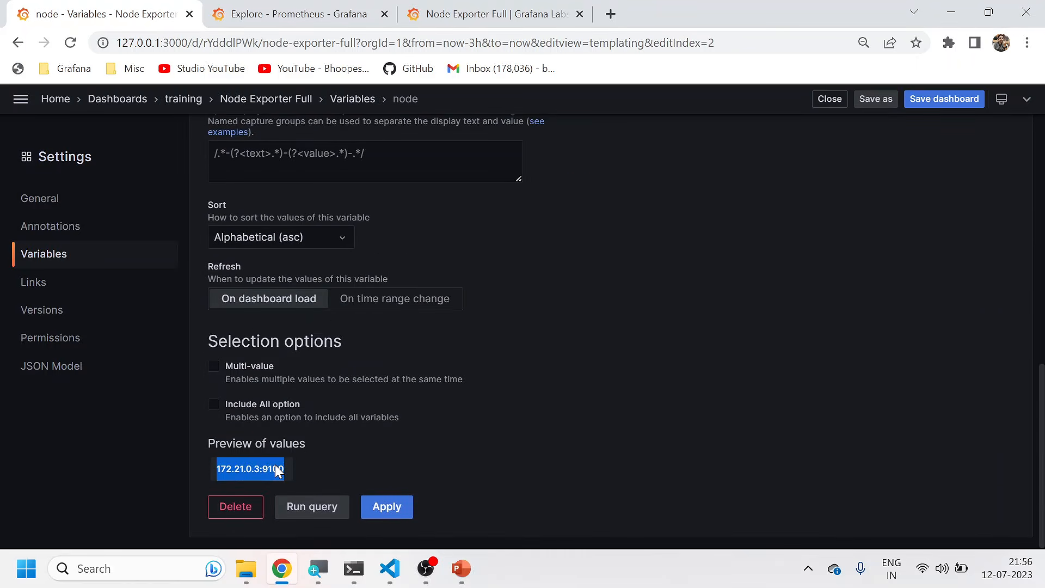
# Step: In Visual Studio Code, replace $node in the query's first part with 172.21.0.3:9100, removing the line breaks pasted along with it
pyautogui.click(390, 568)
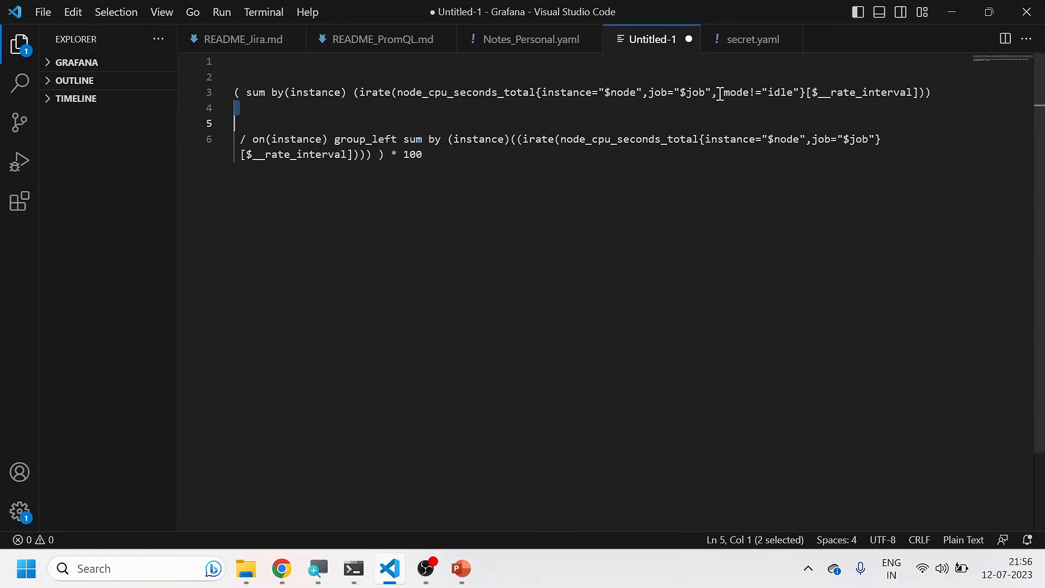
pyautogui.click(617, 93)
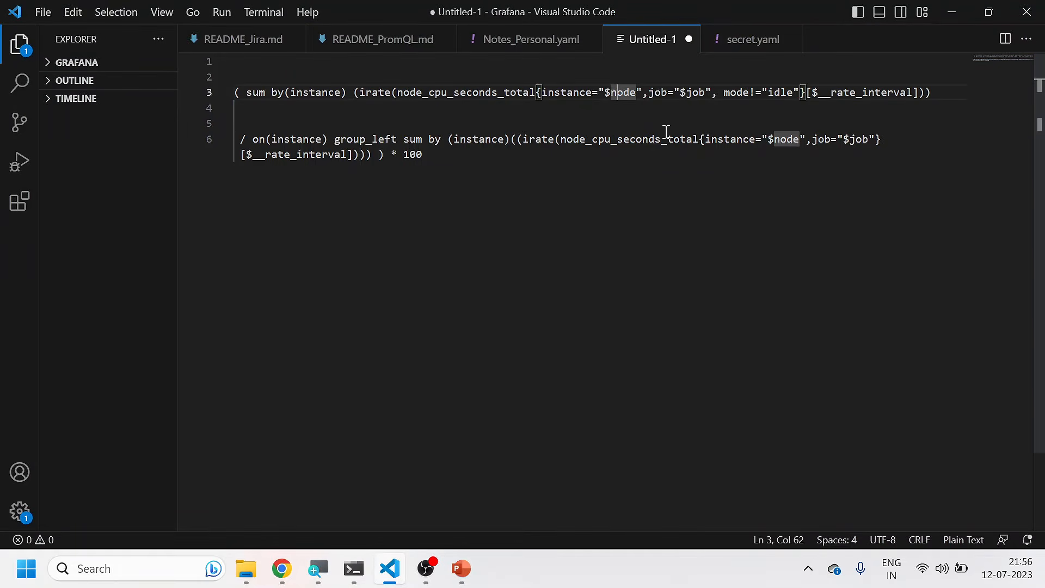
pyautogui.doubleClick(620, 92)
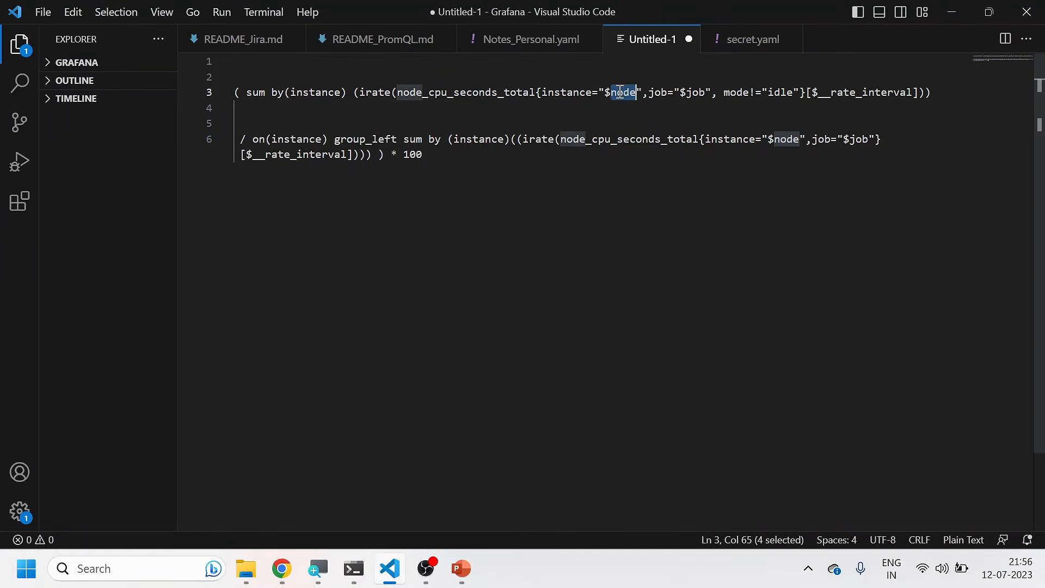
pyautogui.press('BackSpace')
pyautogui.press('BackSpace')
pyautogui.hotkey('ctrl', 'v')
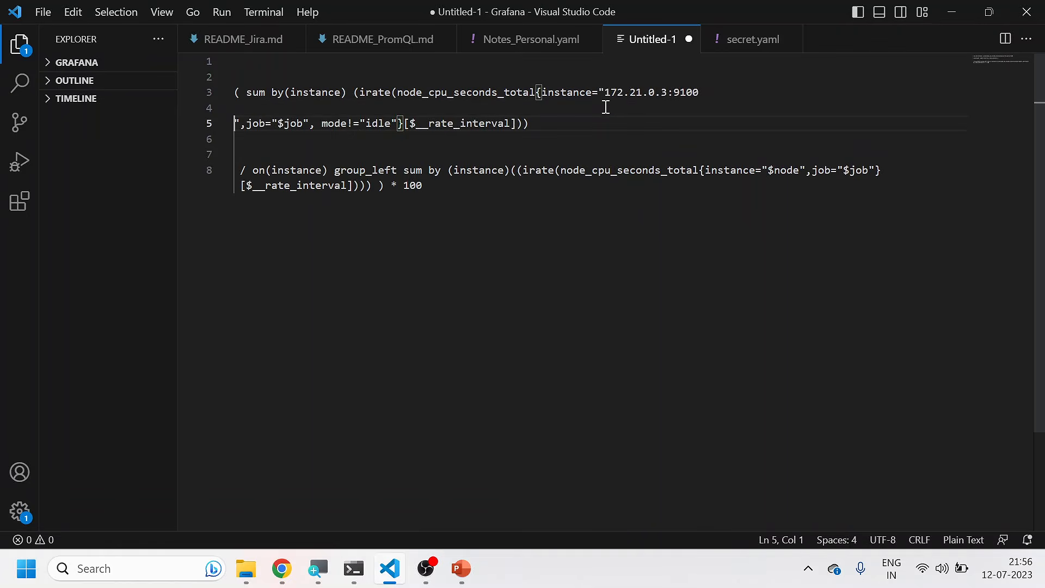
pyautogui.press('BackSpace')
pyautogui.press('BackSpace')
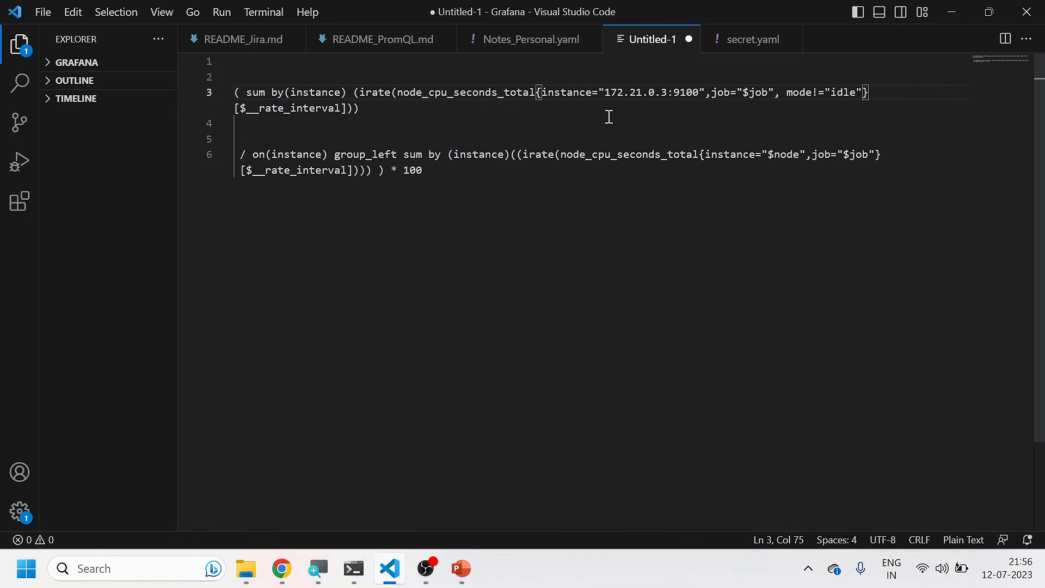
# Step: Close the dashboard settings in Chrome to check the Job filter, and replace $job in the query's first part with node-exporter in Visual Studio Code
pyautogui.hotkey('alt', 'Tab')
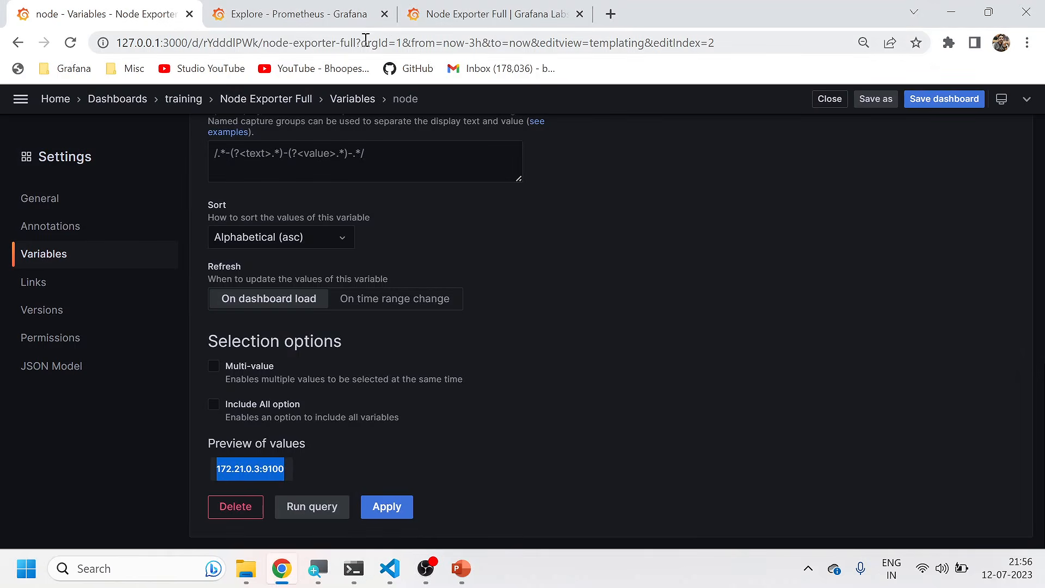
pyautogui.click(830, 100)
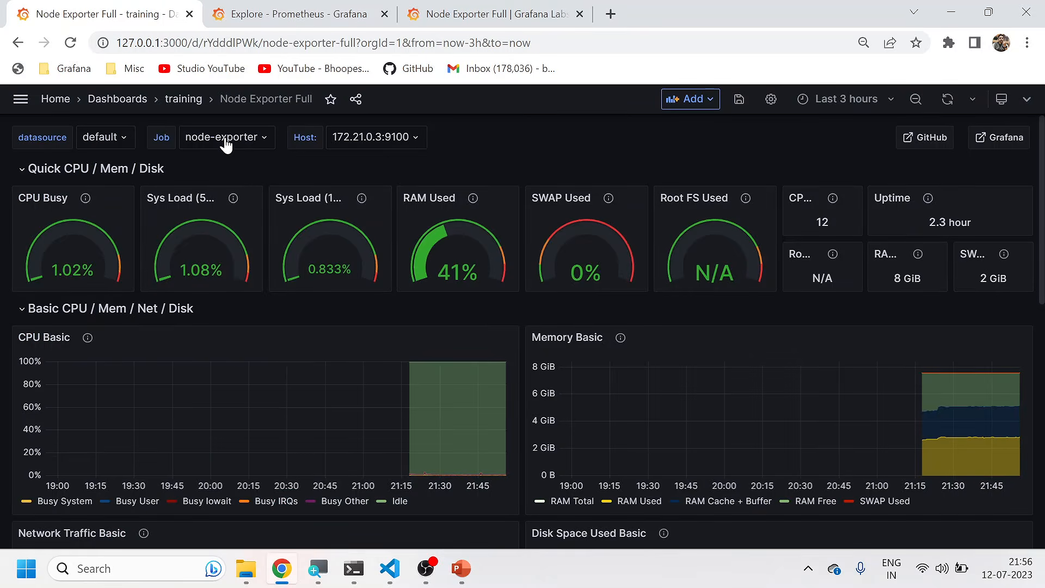
pyautogui.hotkey('alt', 'Tab')
pyautogui.doubleClick(756, 92)
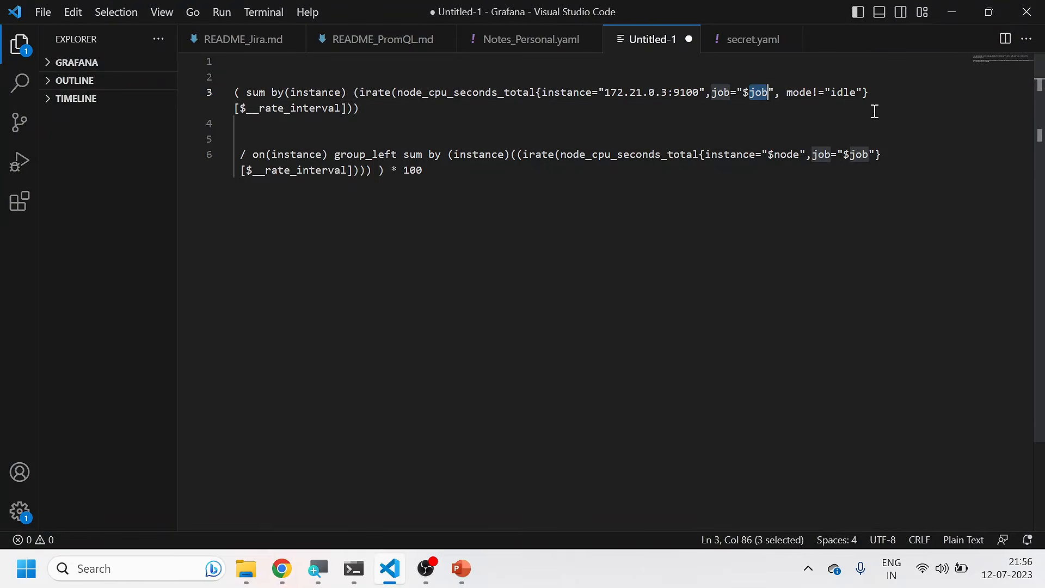
pyautogui.press('BackSpace')
pyautogui.press('BackSpace')
pyautogui.write('node')
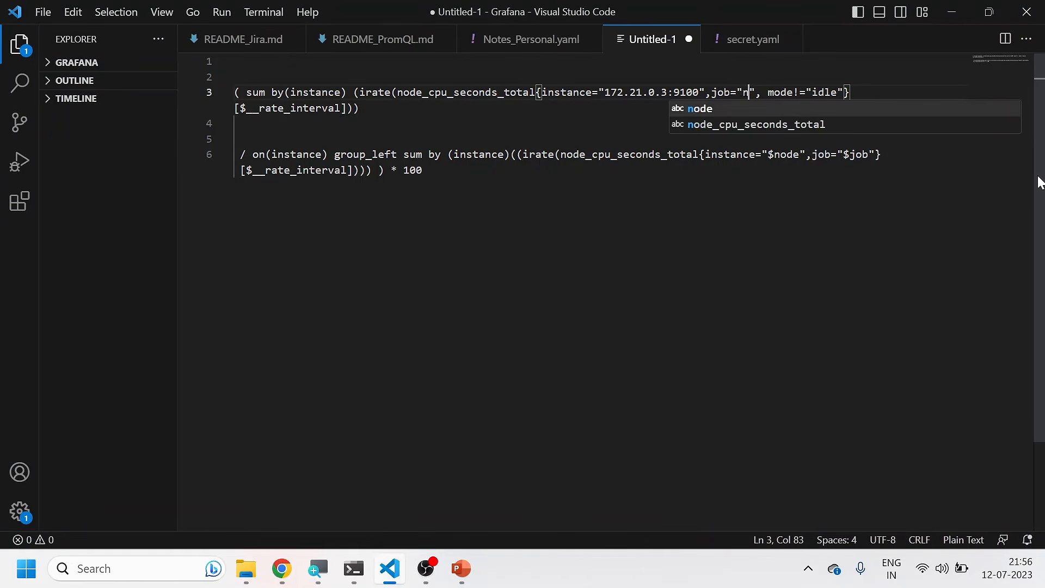
pyautogui.write('-exporter')
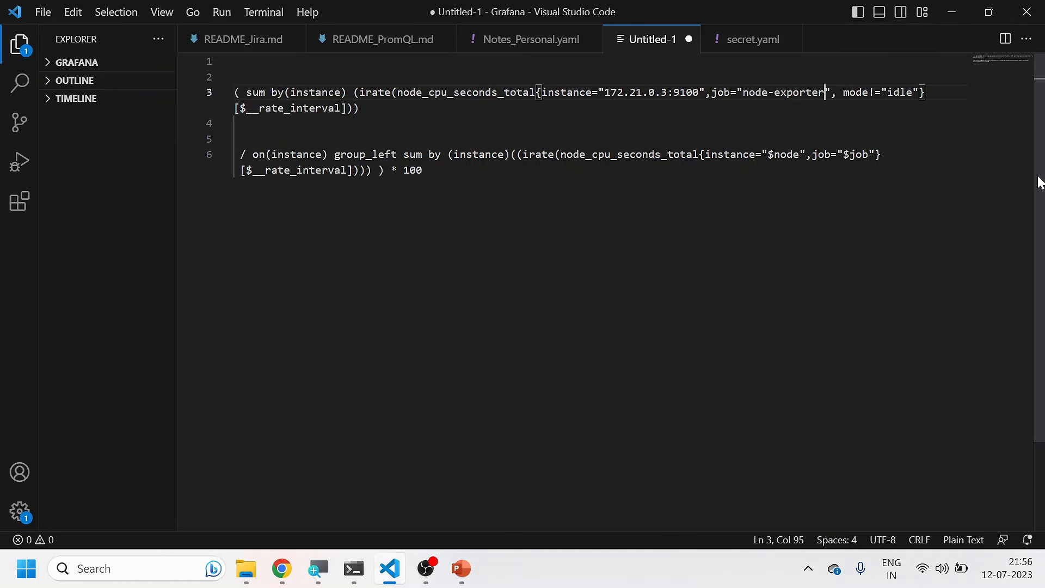
# Step: Copy the edited first part, from "sum by(instance)" to its closing parentheses, over query A in Chrome's Explore tab, and run it
pyautogui.moveTo(360, 108); pyautogui.dragTo(249, 89)
pyautogui.hotkey('ctrl', 'c')
pyautogui.hotkey('alt', 'Tab')
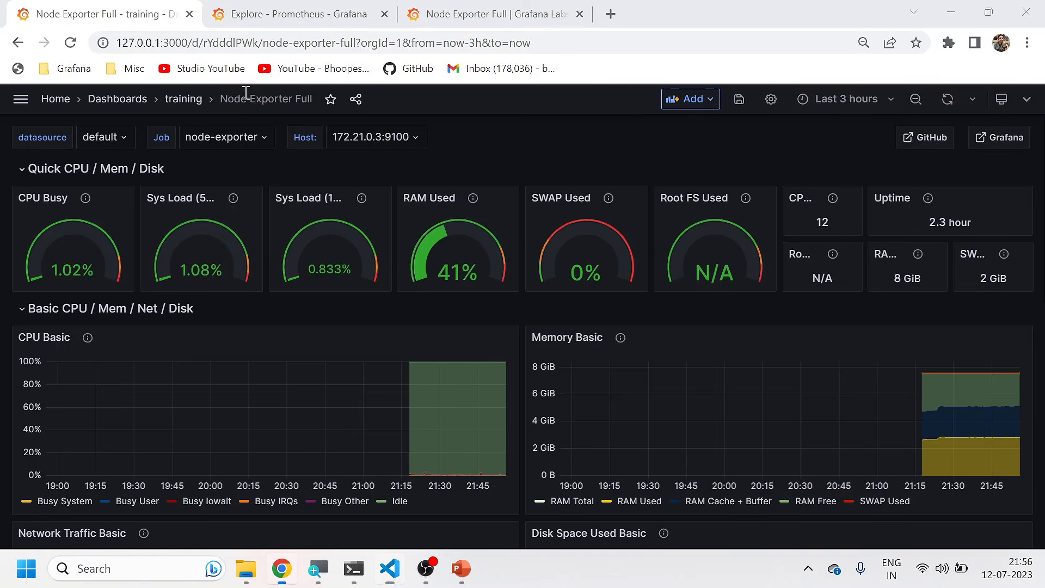
pyautogui.click(462, 15)
pyautogui.click(349, 15)
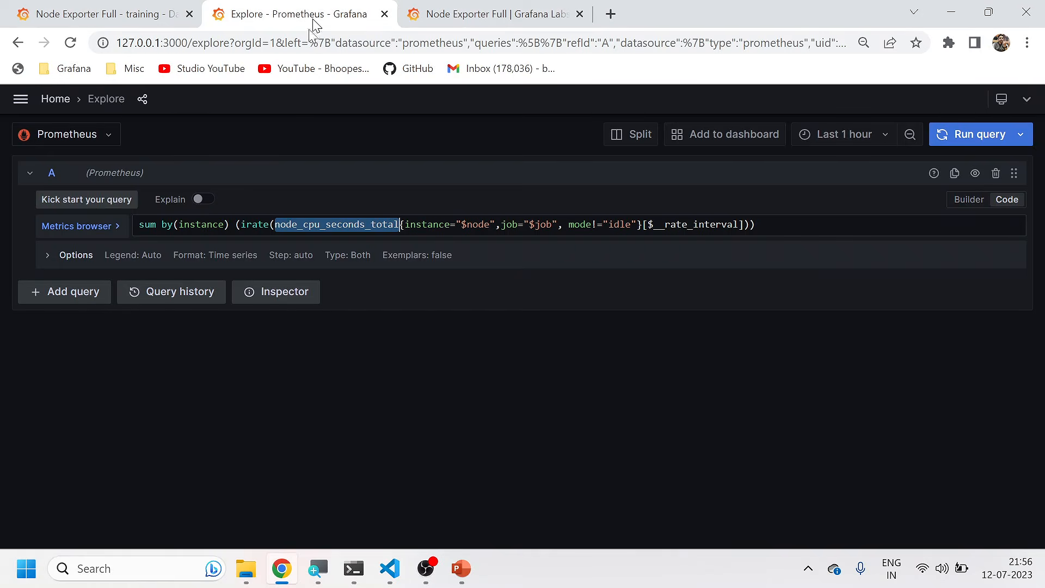
pyautogui.hotkey('ctrl', 'a')
pyautogui.hotkey('ctrl', 'v')
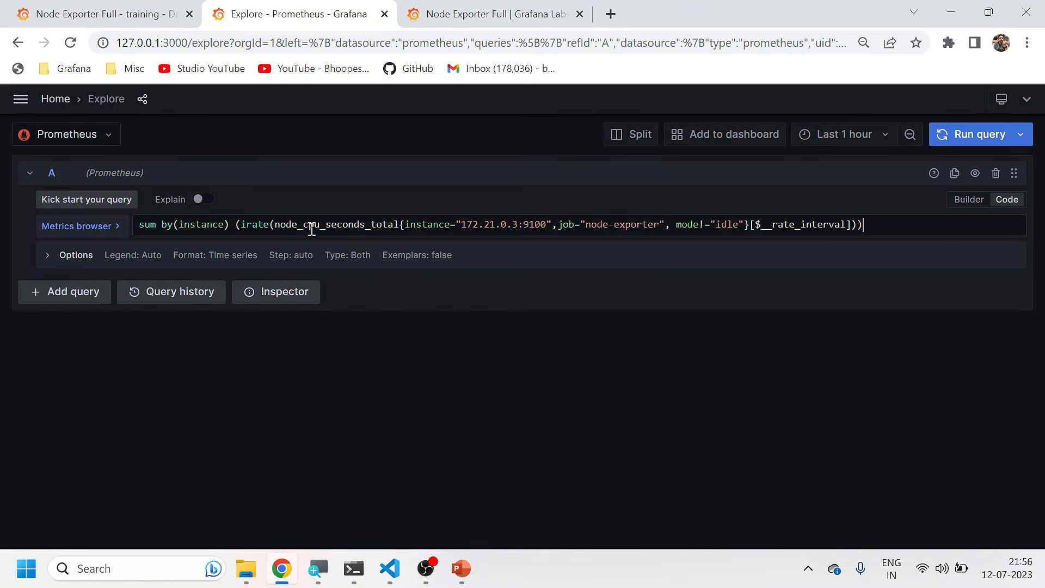
pyautogui.click(993, 142)
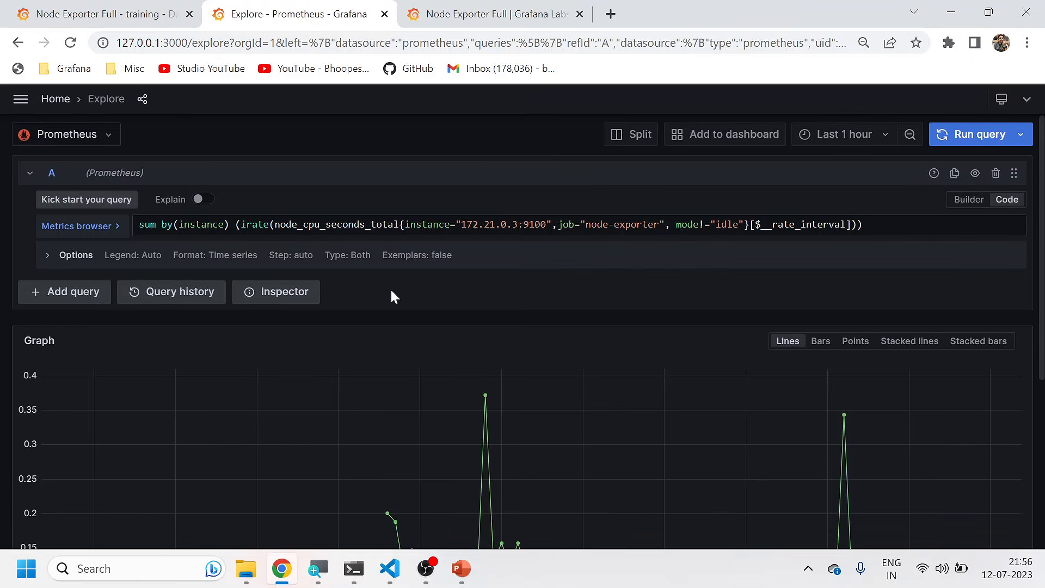
# Step: Examine query A's metric and irate function against its graph, and show the raw results as a table
pyautogui.doubleClick(330, 226)
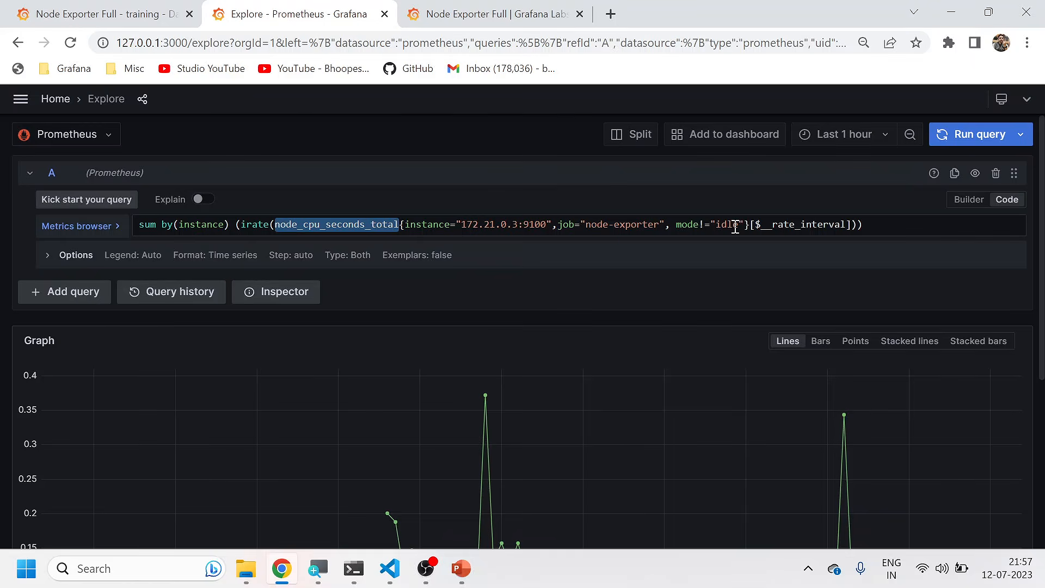
pyautogui.doubleClick(253, 224)
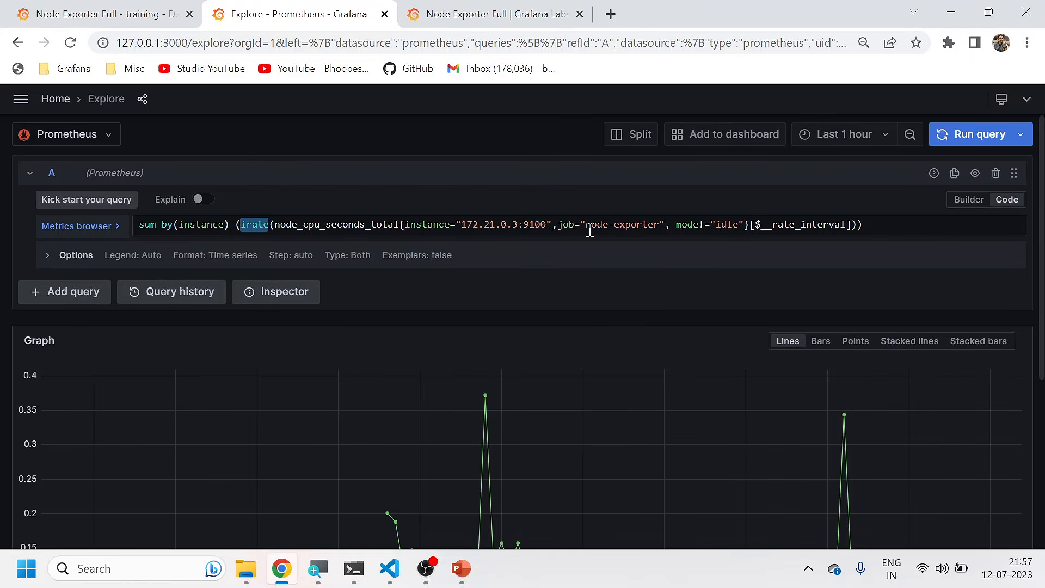
pyautogui.scroll(-5, 445, 351)
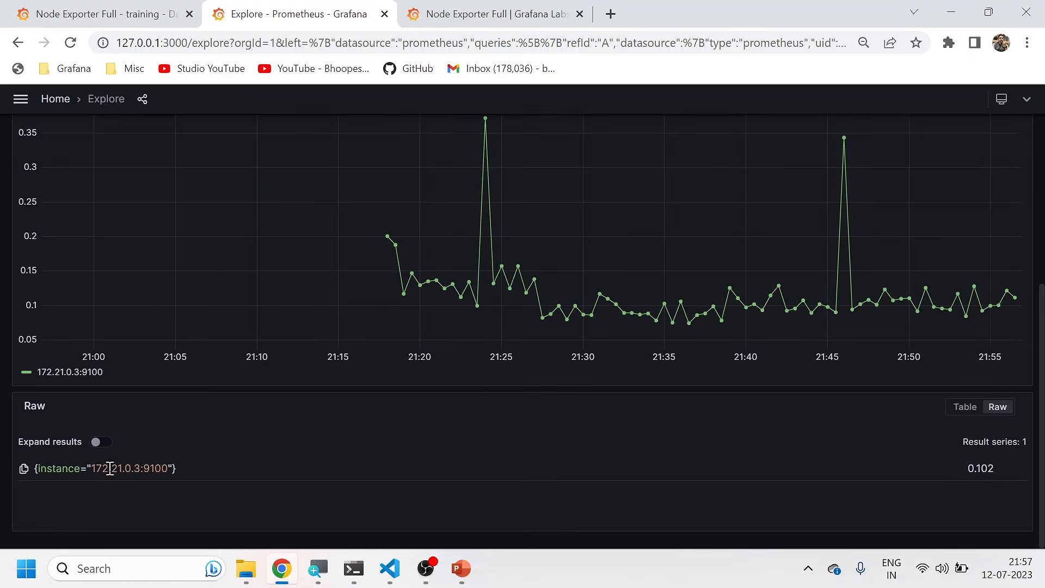
pyautogui.click(964, 408)
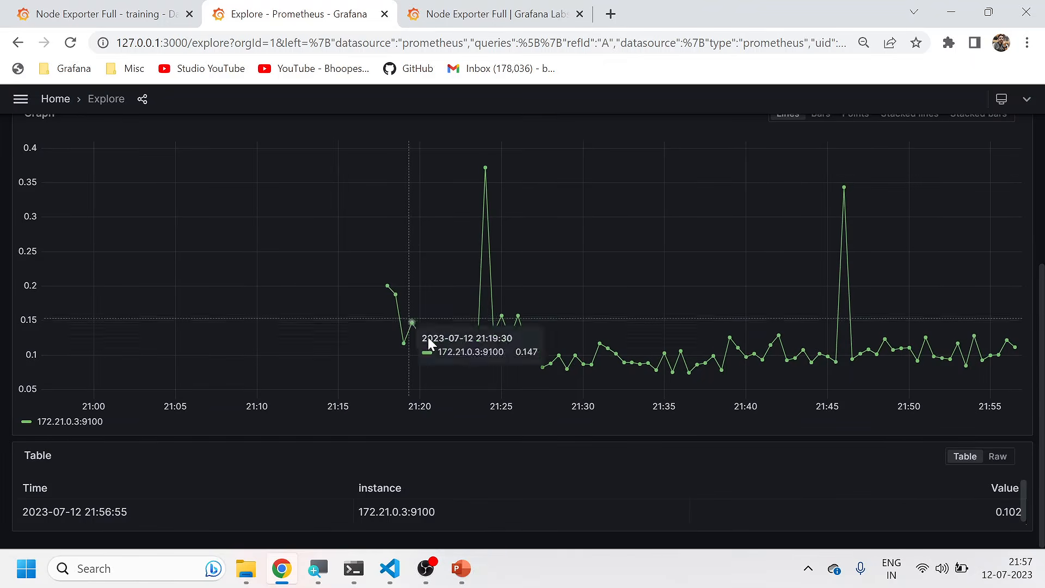
pyautogui.scroll(4, 762, 419)
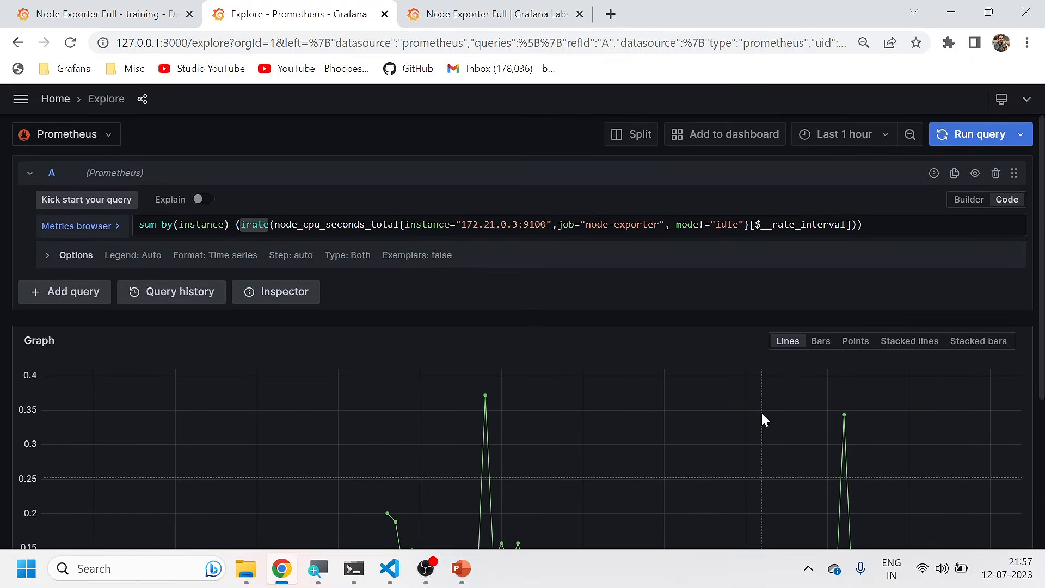
pyautogui.scroll(-4, 762, 419)
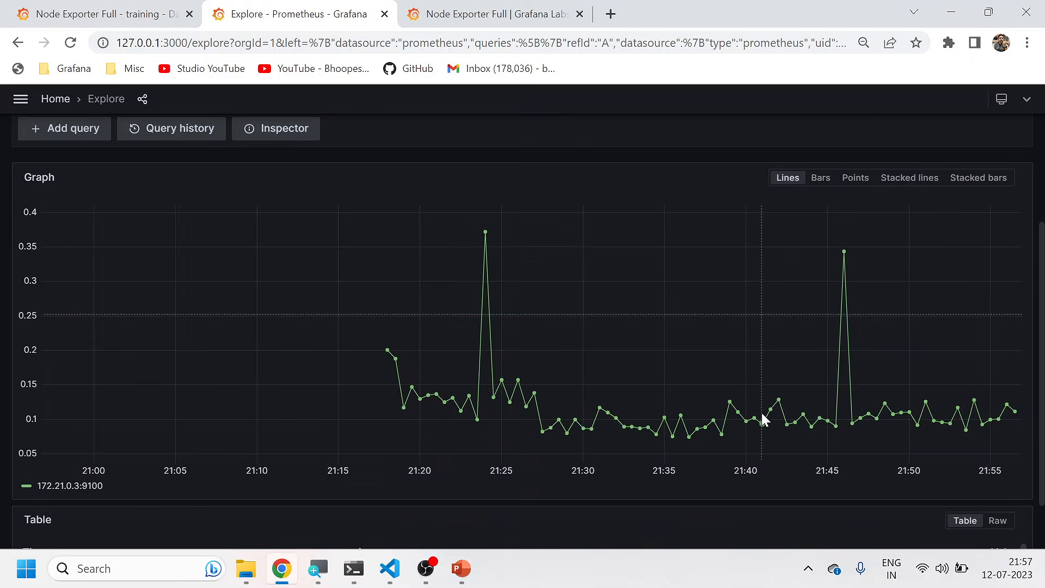
pyautogui.scroll(4, 763, 415)
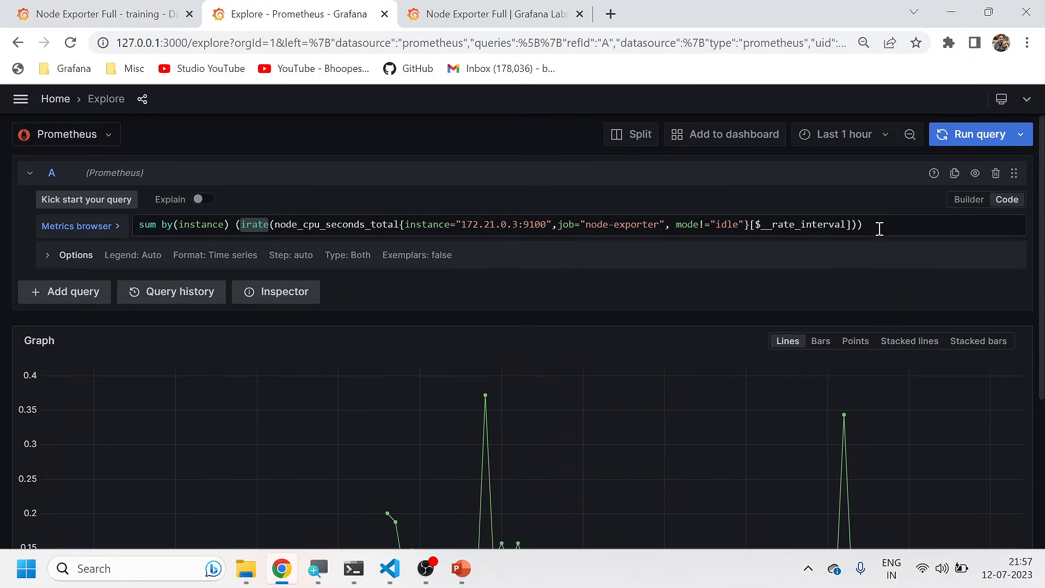
pyautogui.moveTo(879, 229); pyautogui.dragTo(136, 224)
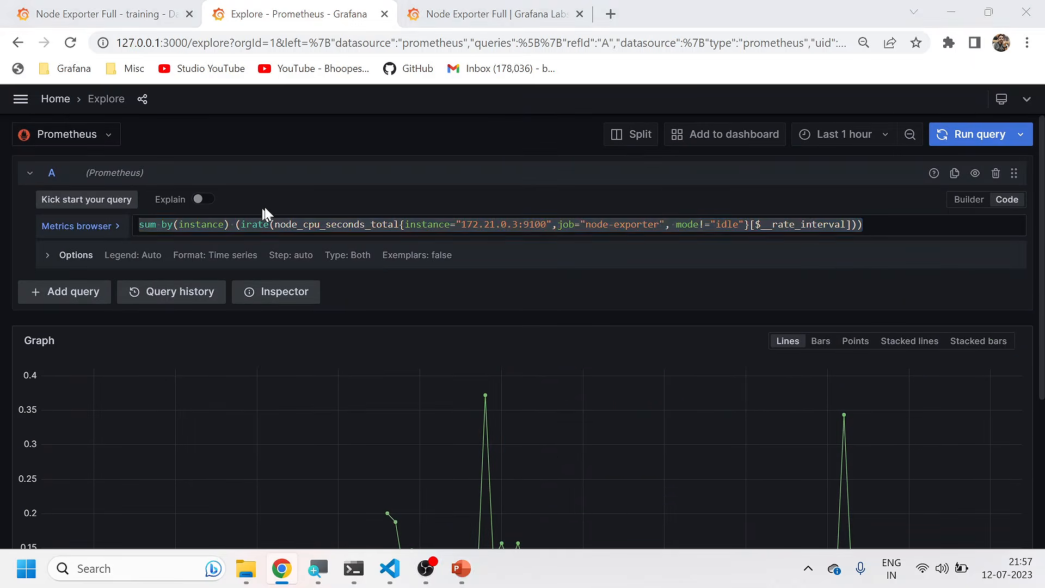
# Step: Switch to Visual Studio Code and copy the divisor part of the query, from "sum by (instance)" after group_left through "[$__rate_interval])))"
pyautogui.hotkey('alt', 'Tab')
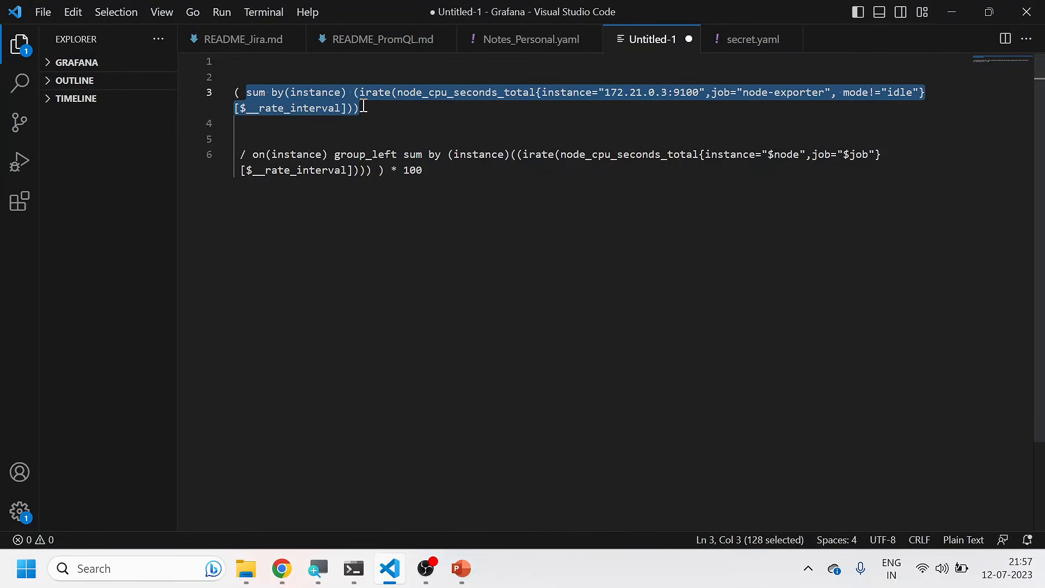
pyautogui.click(281, 126)
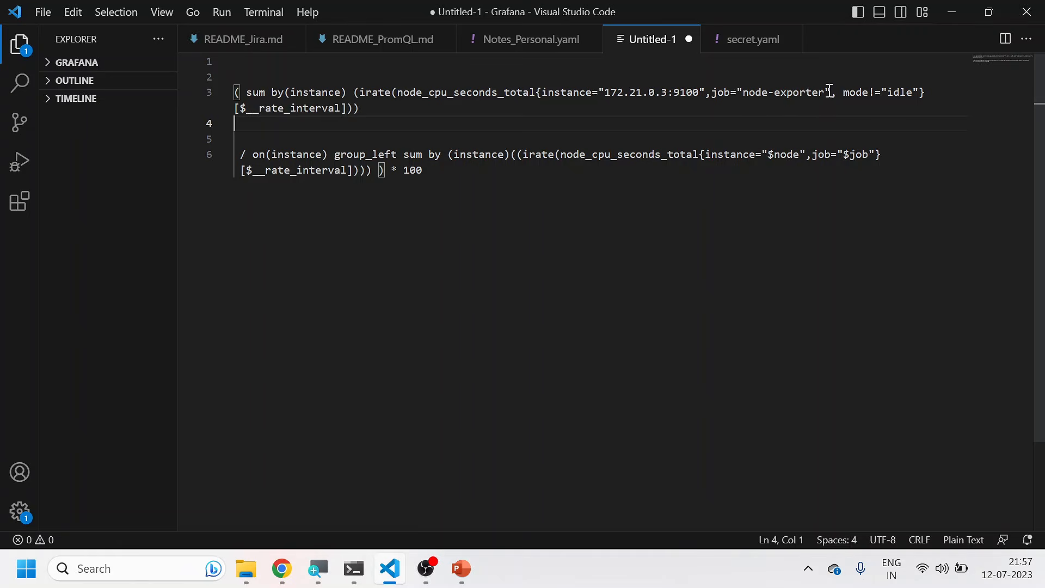
pyautogui.moveTo(828, 91); pyautogui.dragTo(744, 92)
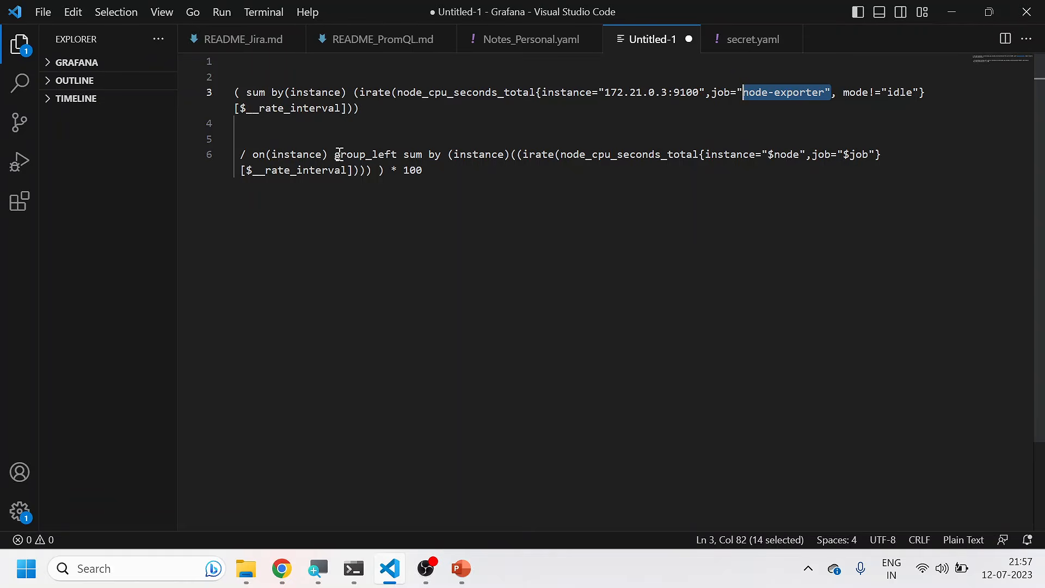
pyautogui.click(400, 156)
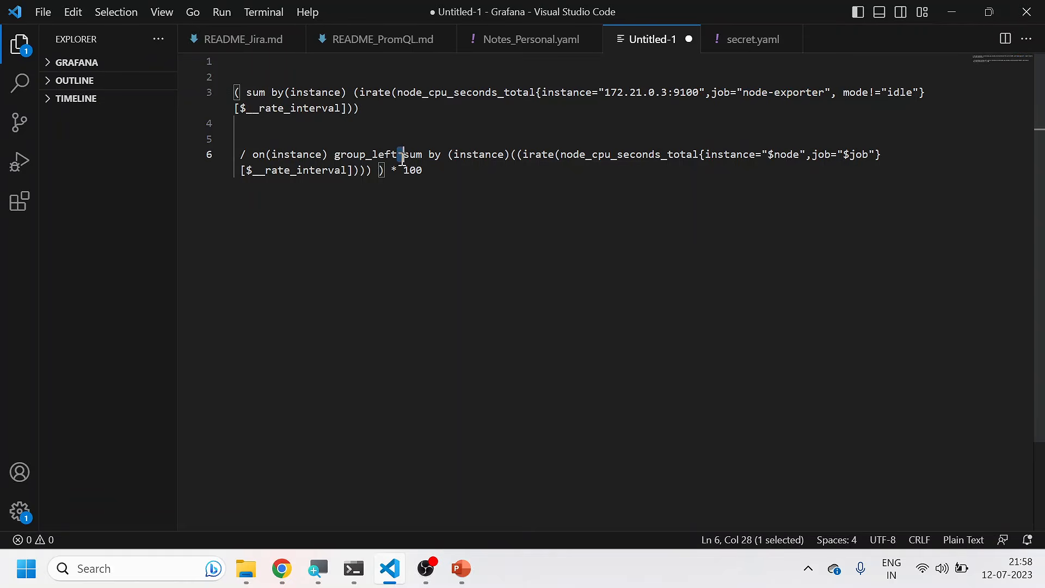
pyautogui.click(371, 171)
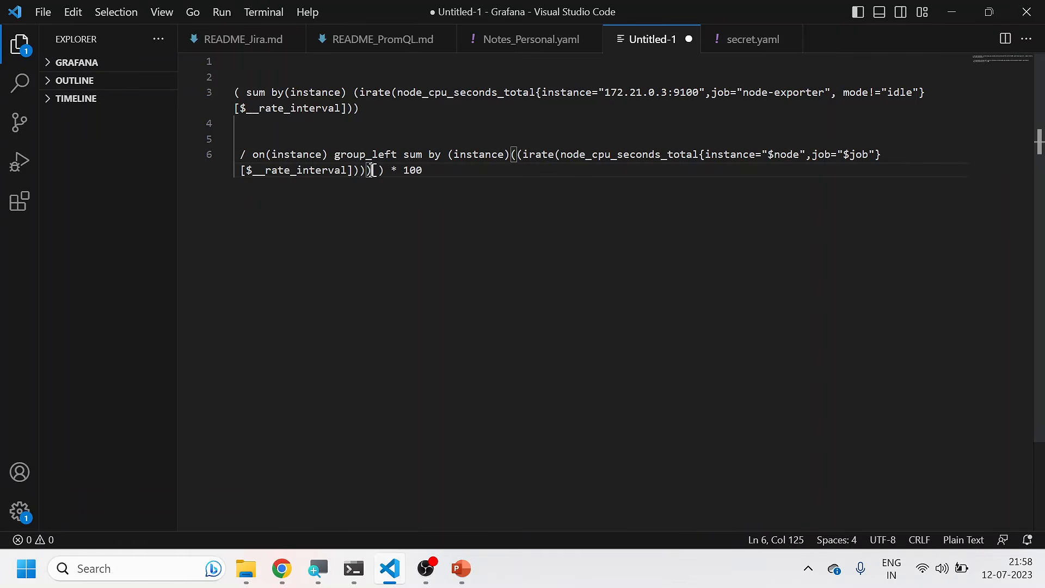
pyautogui.keyDown('shift'); pyautogui.click(405, 154); pyautogui.keyUp('shift')
pyautogui.hotkey('ctrl', 'c')
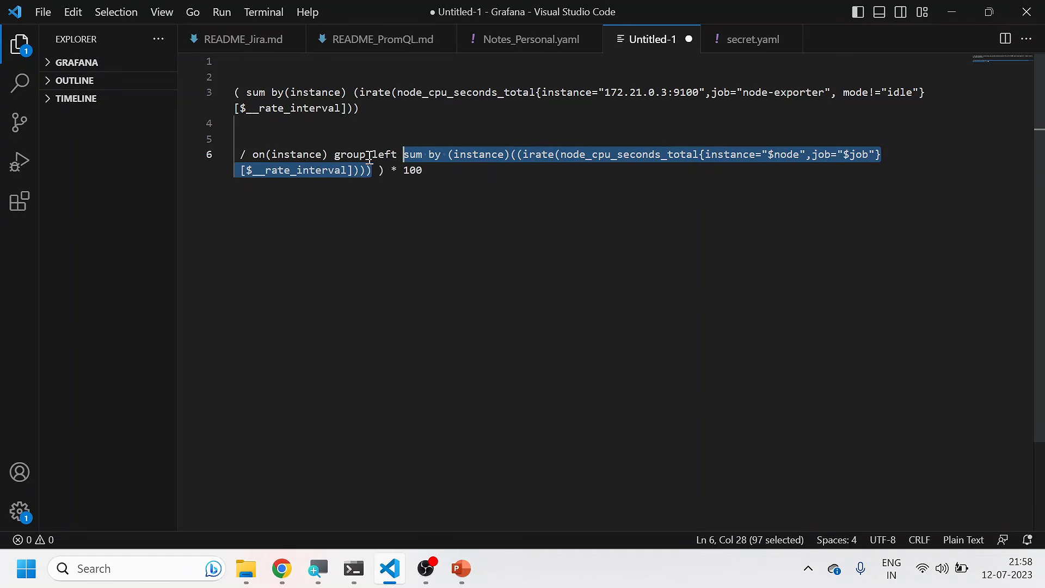
pyautogui.click(333, 206)
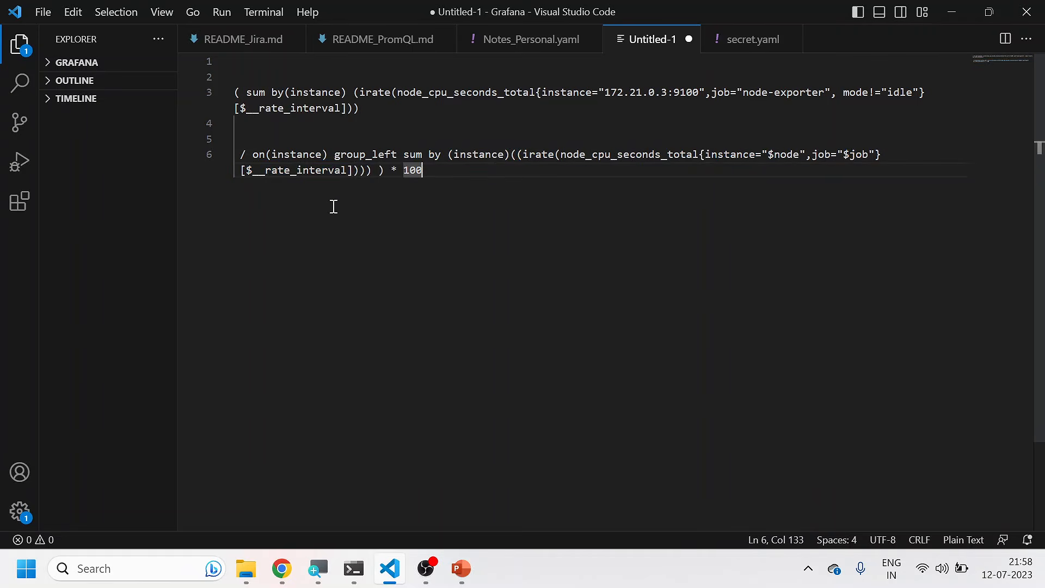
# Step: Back in Chrome's Explore, collapse and disable query A, and add query B containing the copied divisor expression
pyautogui.hotkey('alt', 'Tab')
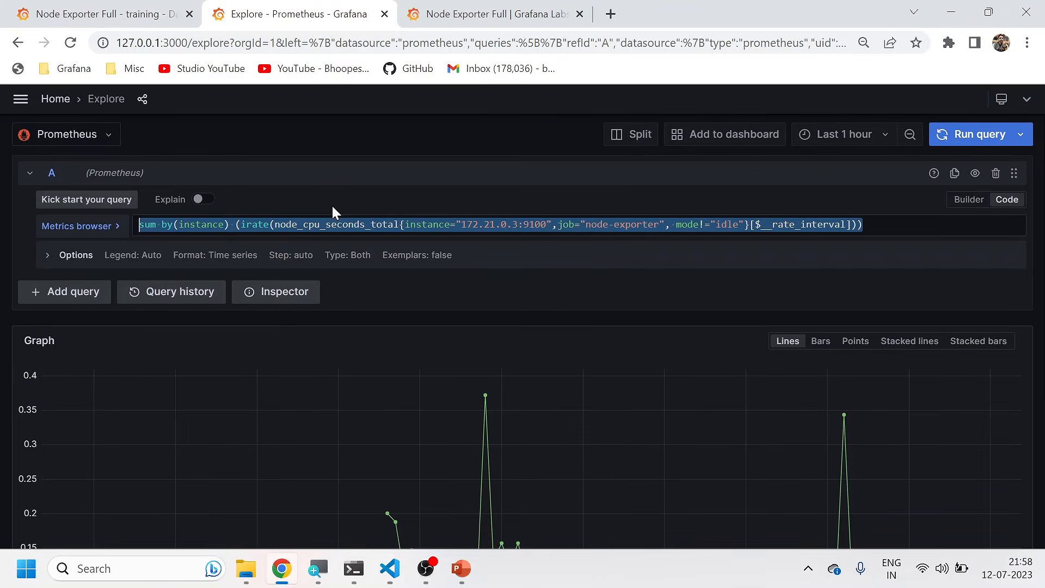
pyautogui.click(29, 173)
pyautogui.click(51, 211)
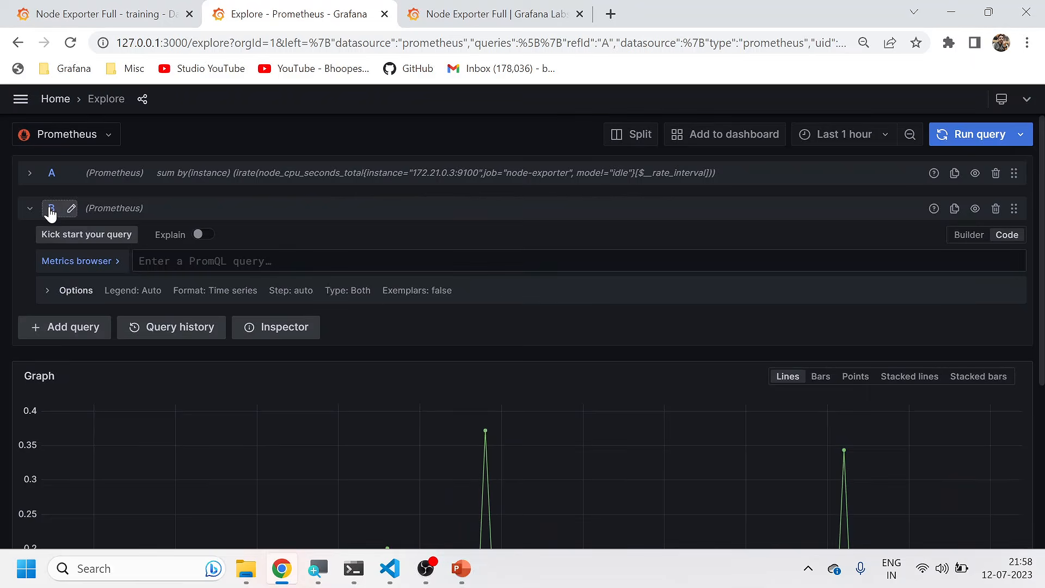
pyautogui.click(975, 174)
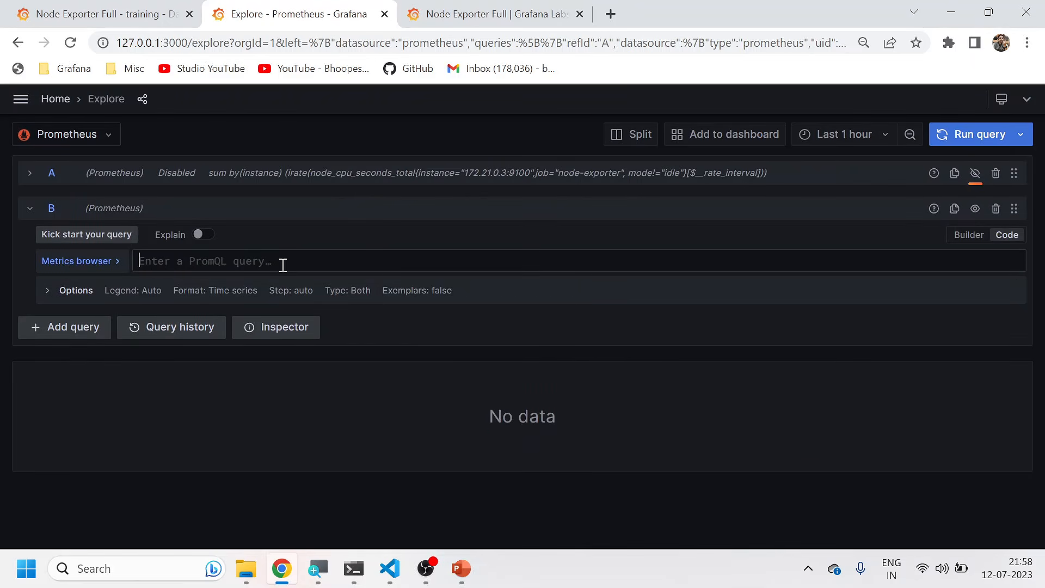
pyautogui.hotkey('ctrl', 'v')
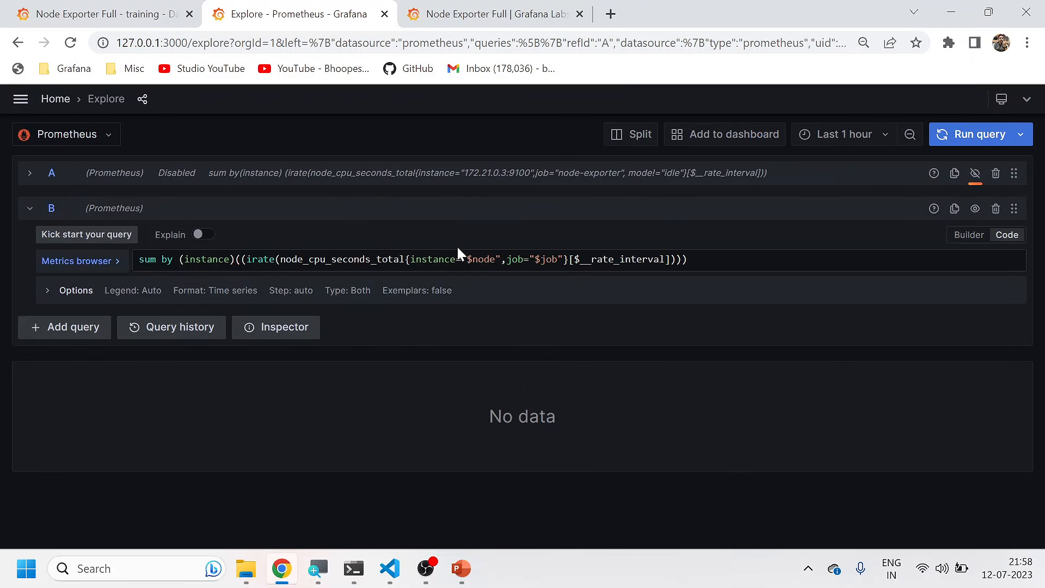
# Step: Copy the instance address 172.21.0.3:9100 from the query in Visual Studio Code and replace $node with it in query B in Chrome
pyautogui.hotkey('alt', 'Tab')
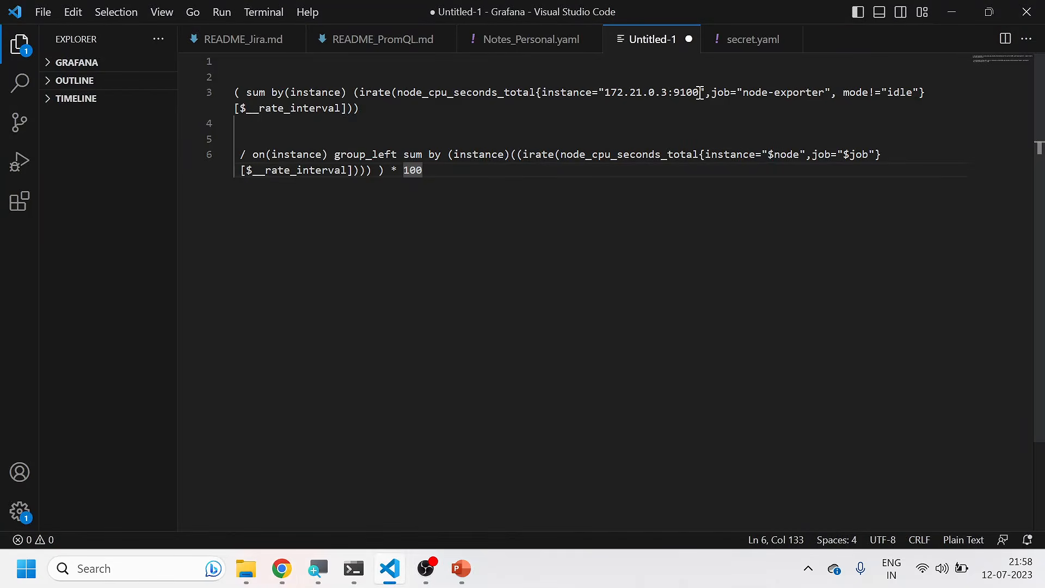
pyautogui.moveTo(700, 91); pyautogui.dragTo(607, 94)
pyautogui.hotkey('ctrl', 'c')
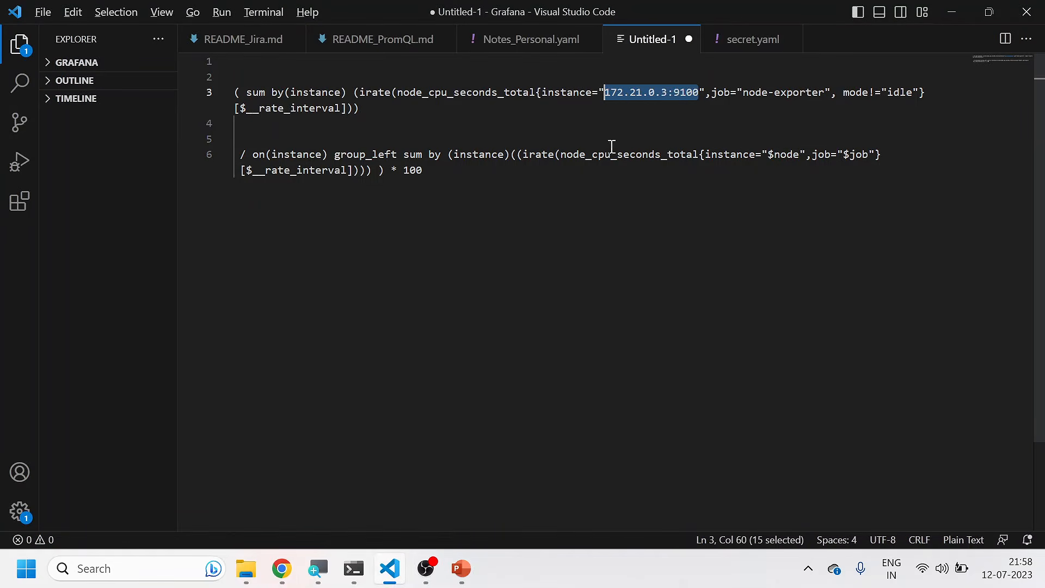
pyautogui.hotkey('alt', 'Tab')
pyautogui.doubleClick(485, 259)
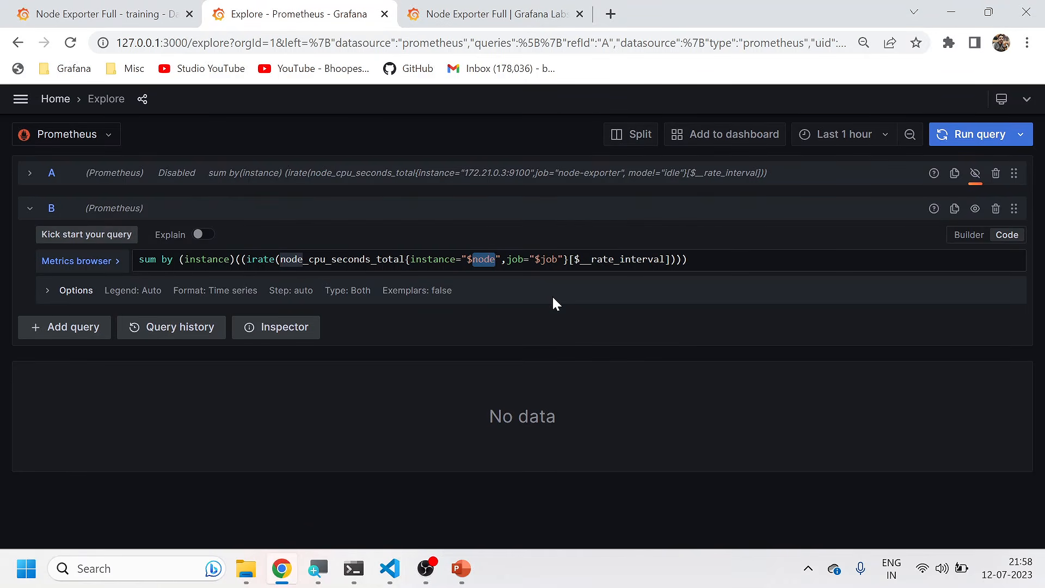
pyautogui.press('BackSpace')
pyautogui.press('BackSpace')
pyautogui.hotkey('ctrl', 'v')
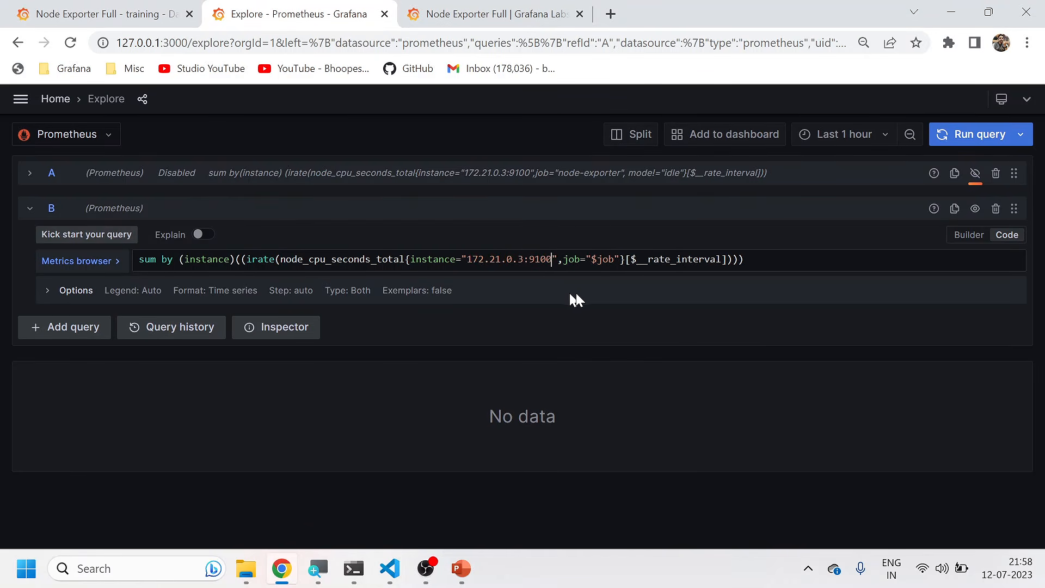
# Step: Replace $job in query B with node-exporter
pyautogui.doubleClick(605, 259)
pyautogui.press('BackSpace')
pyautogui.press('BackSpace')
pyautogui.write('node-exporte')
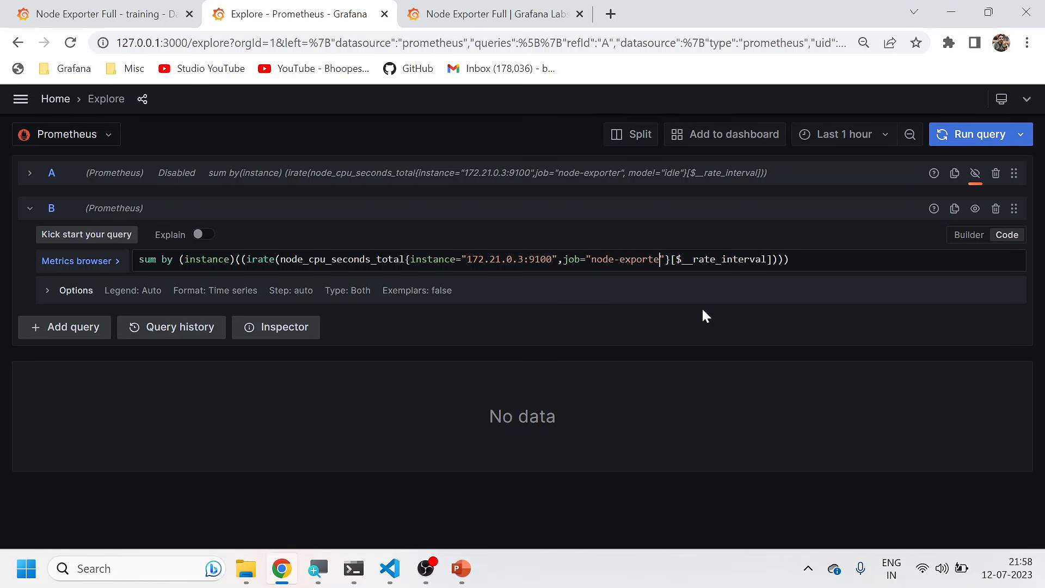
pyautogui.write('r')
# Step: Check the mode filter of the first part in Visual Studio Code, return to Chrome's Explore tab, and run query B
pyautogui.hotkey('alt', 'Tab')
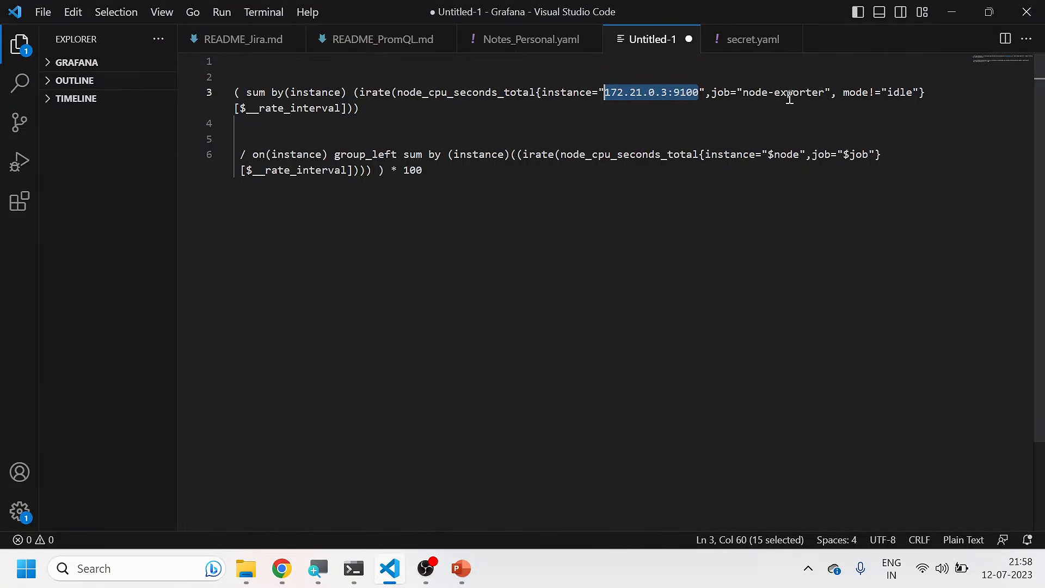
pyautogui.doubleClick(854, 92)
pyautogui.hotkey('alt', 'Tab')
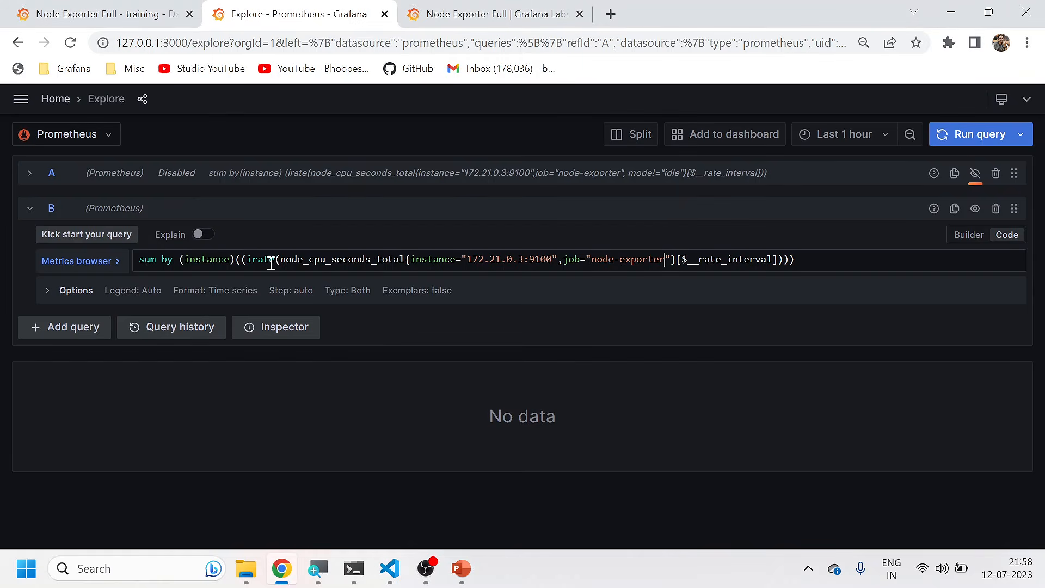
pyautogui.moveTo(816, 259); pyautogui.dragTo(133, 270)
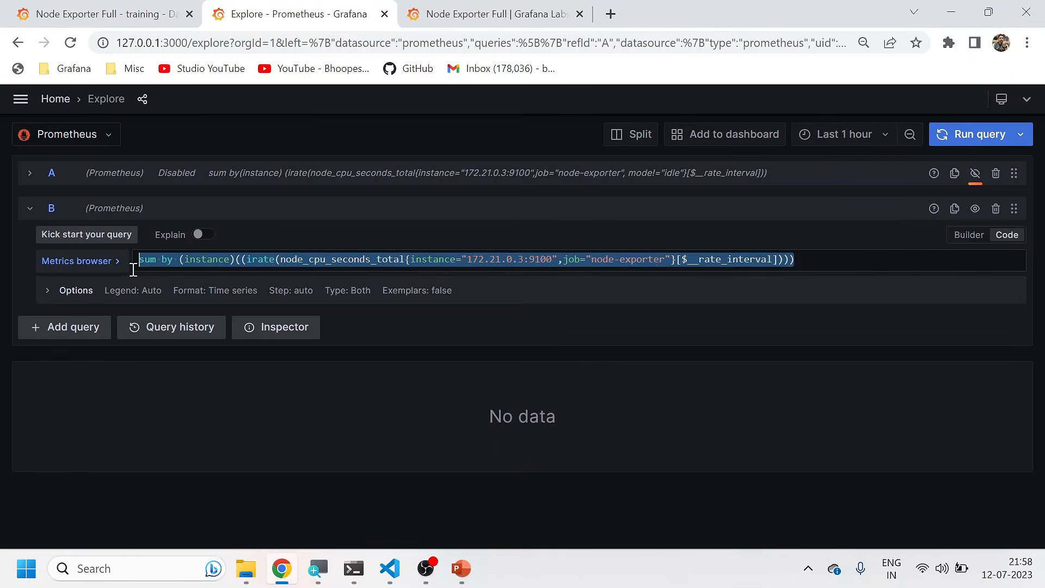
pyautogui.click(956, 133)
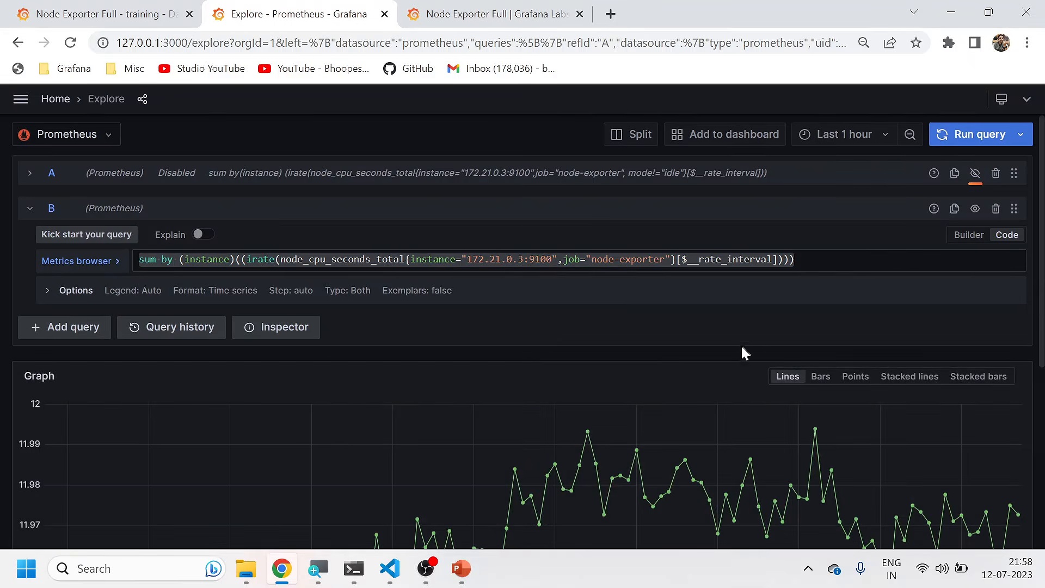
pyautogui.scroll(-6, 742, 348)
pyautogui.scroll(6, 341, 273)
# Step: Expand and enable query A alongside query B, and compare the two series in the graph and raw results
pyautogui.click(31, 212)
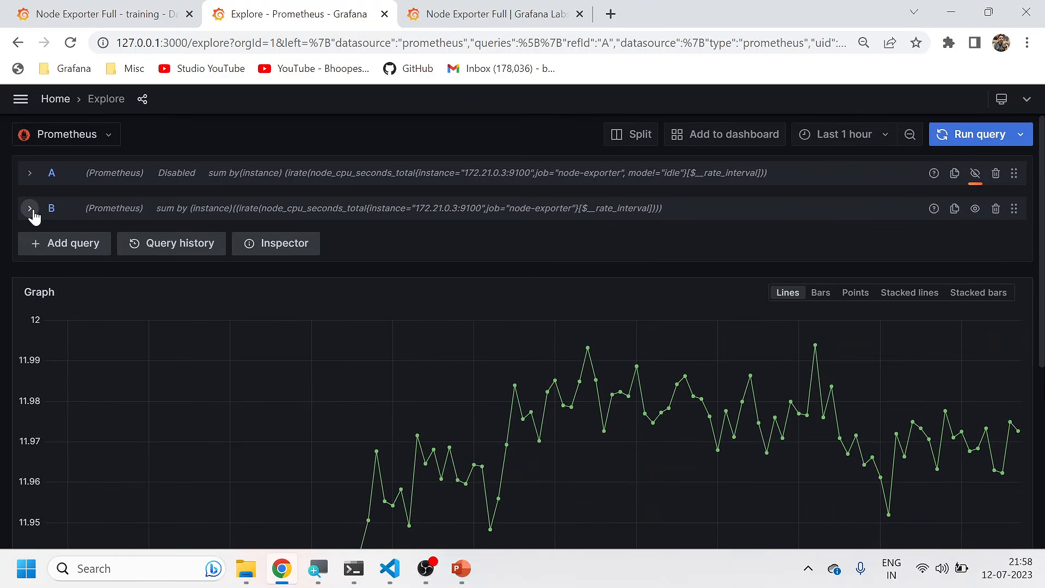
pyautogui.click(31, 211)
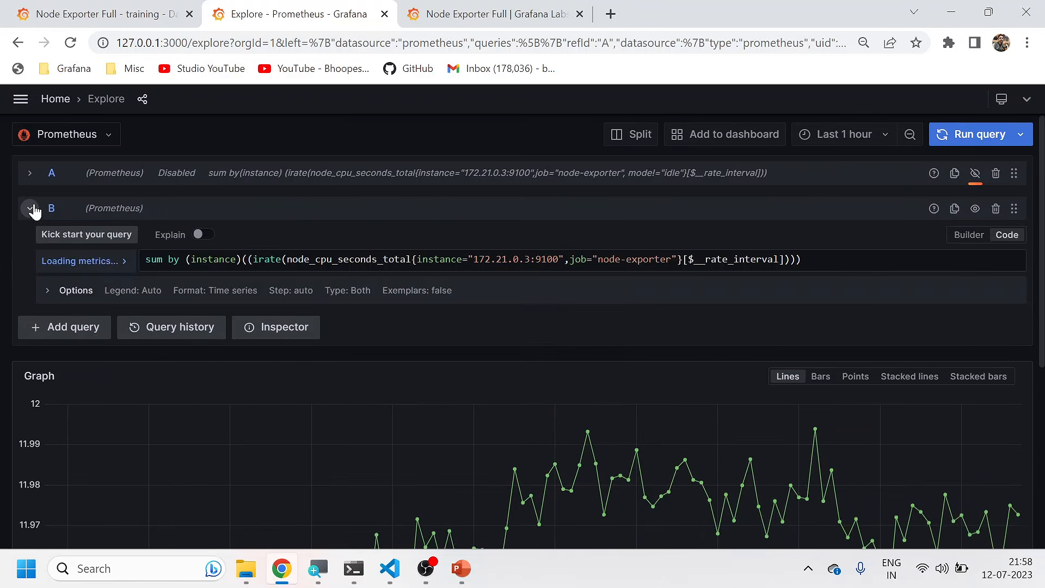
pyautogui.click(31, 176)
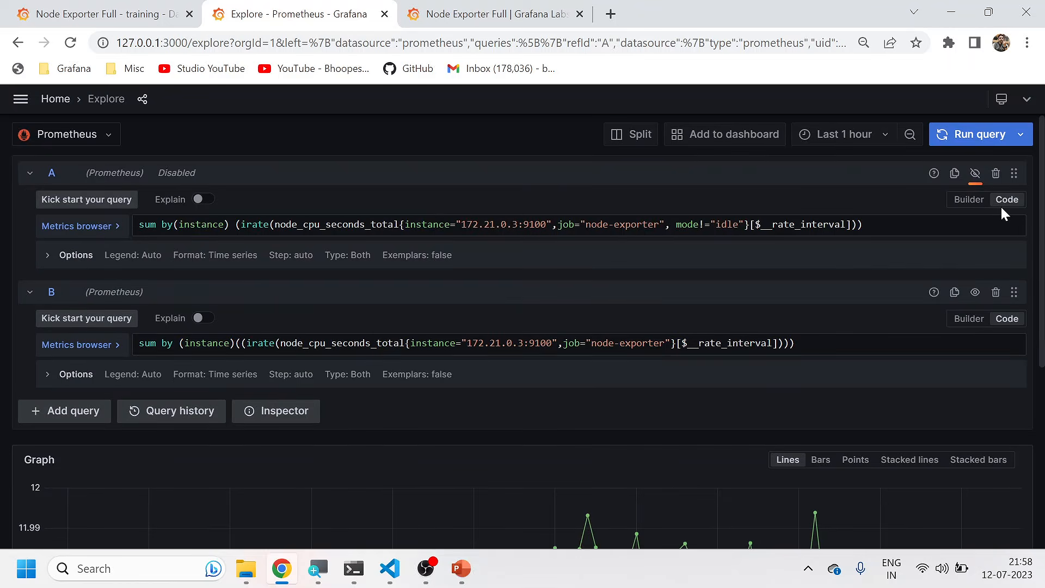
pyautogui.click(974, 173)
pyautogui.scroll(-5, 822, 326)
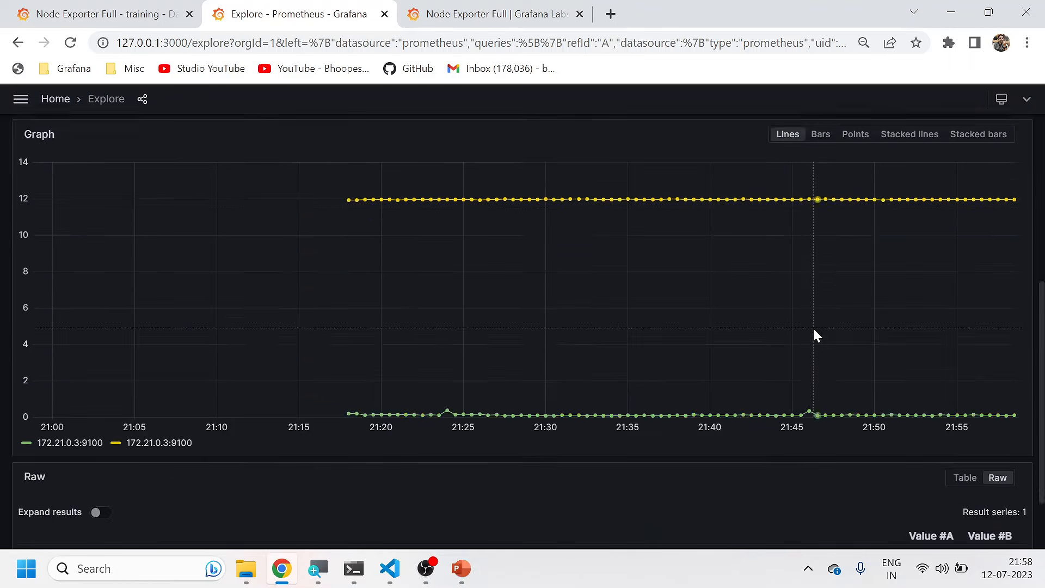
pyautogui.scroll(-2, 813, 333)
pyautogui.scroll(5, 375, 297)
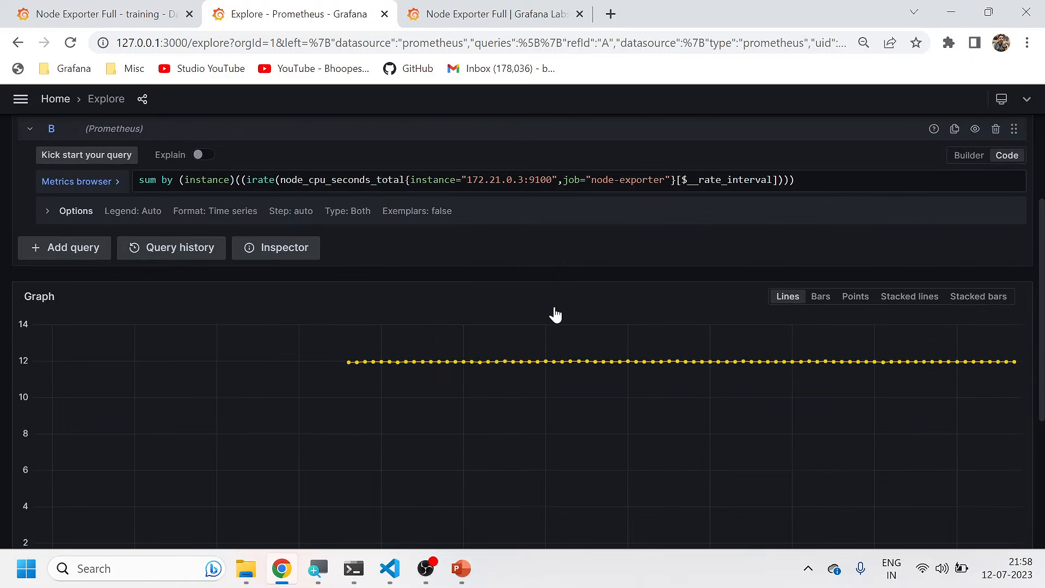
pyautogui.scroll(3, 310, 277)
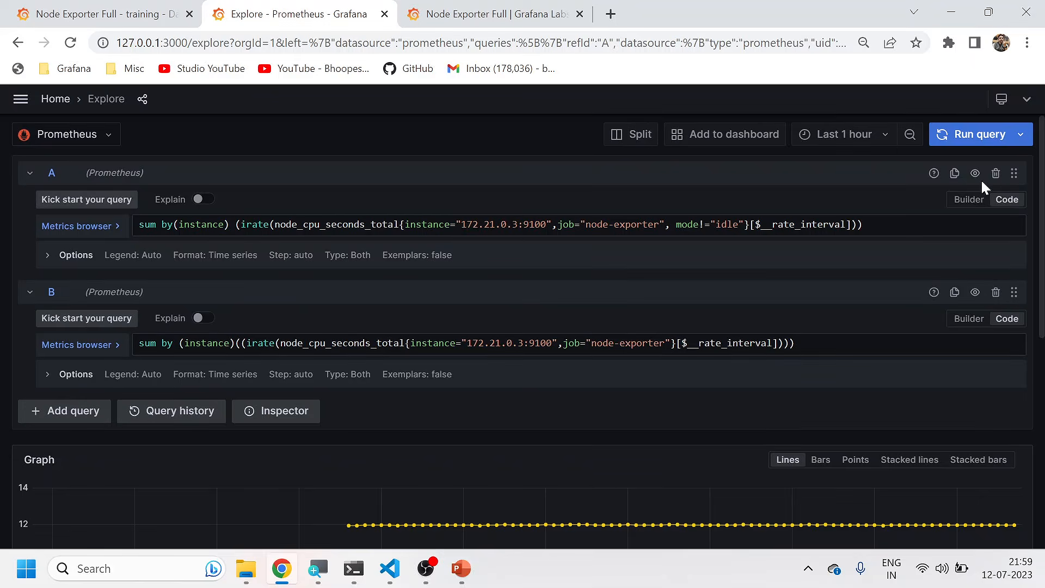
# Step: View queries B and A one at a time, leaving only A enabled, and show its result as a table
pyautogui.click(974, 173)
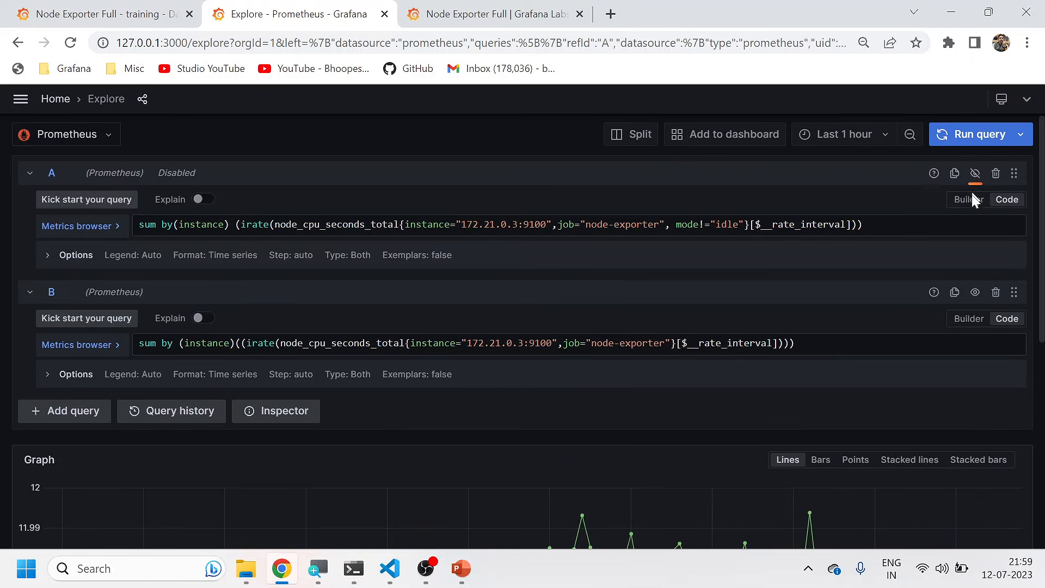
pyautogui.click(975, 292)
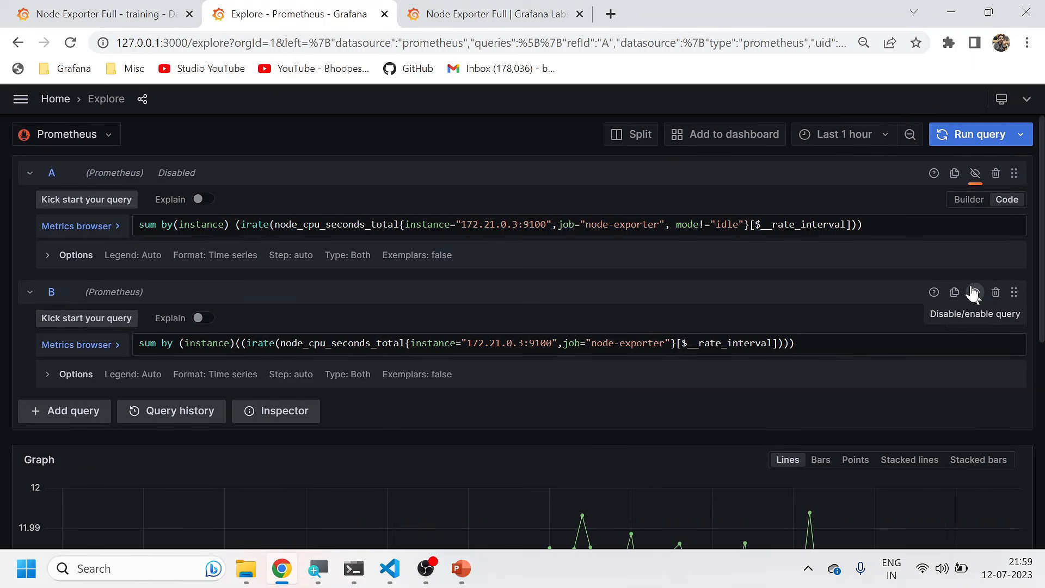
pyautogui.click(974, 173)
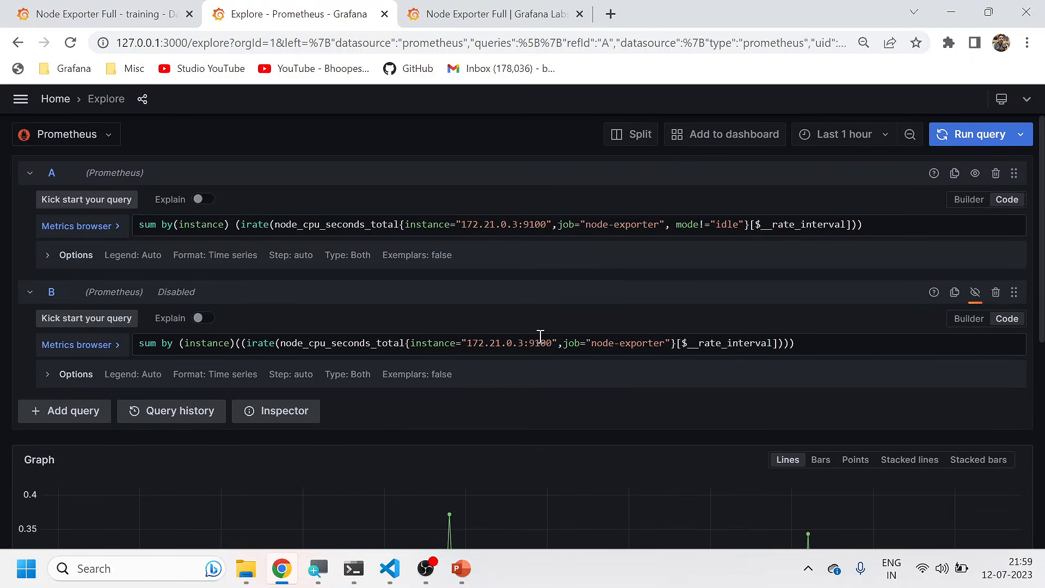
pyautogui.scroll(-7, 496, 433)
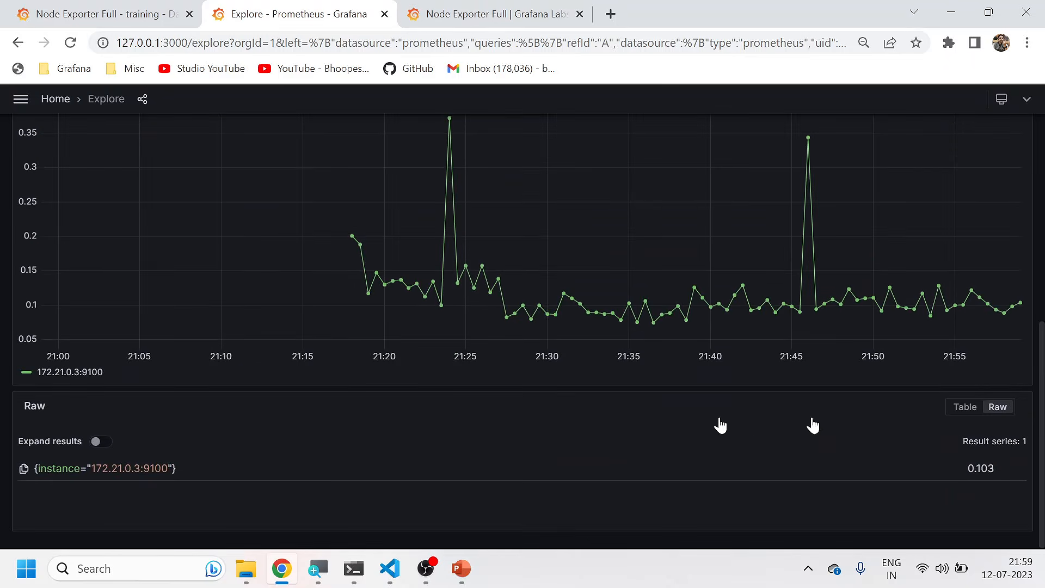
pyautogui.click(965, 406)
pyautogui.scroll(7, 724, 370)
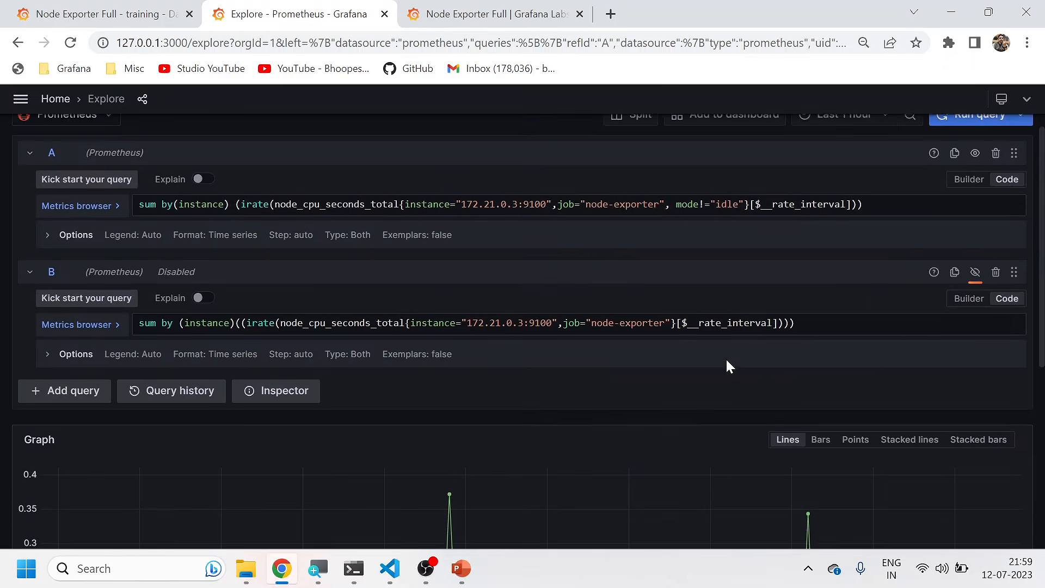
# Step: Examine the first part and "on(instance) group_left" in Visual Studio Code, comparing the instance label with both queries in Chrome's Explore tab
pyautogui.hotkey('alt', 'Tab')
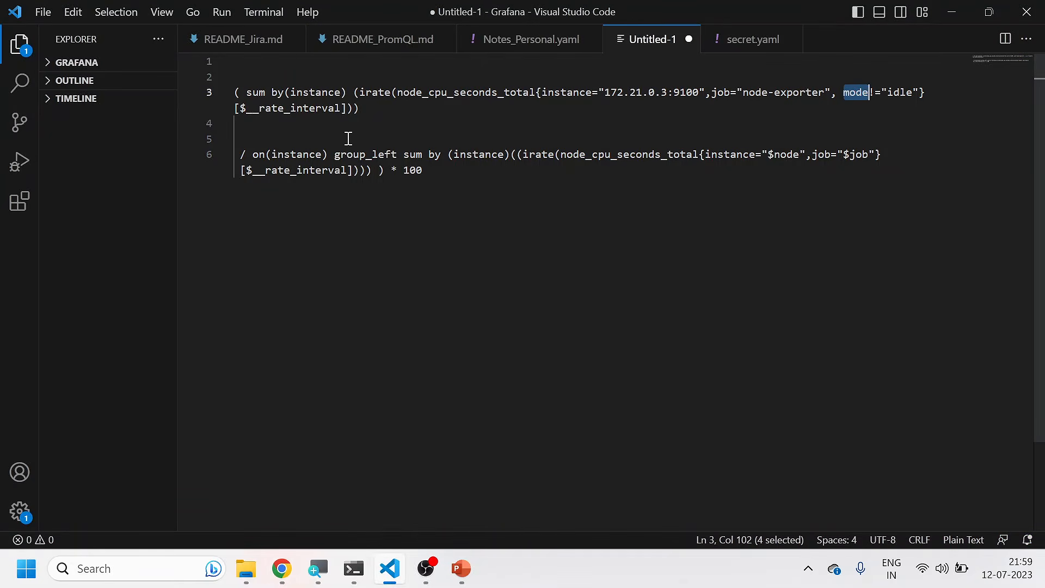
pyautogui.moveTo(359, 108); pyautogui.dragTo(246, 92)
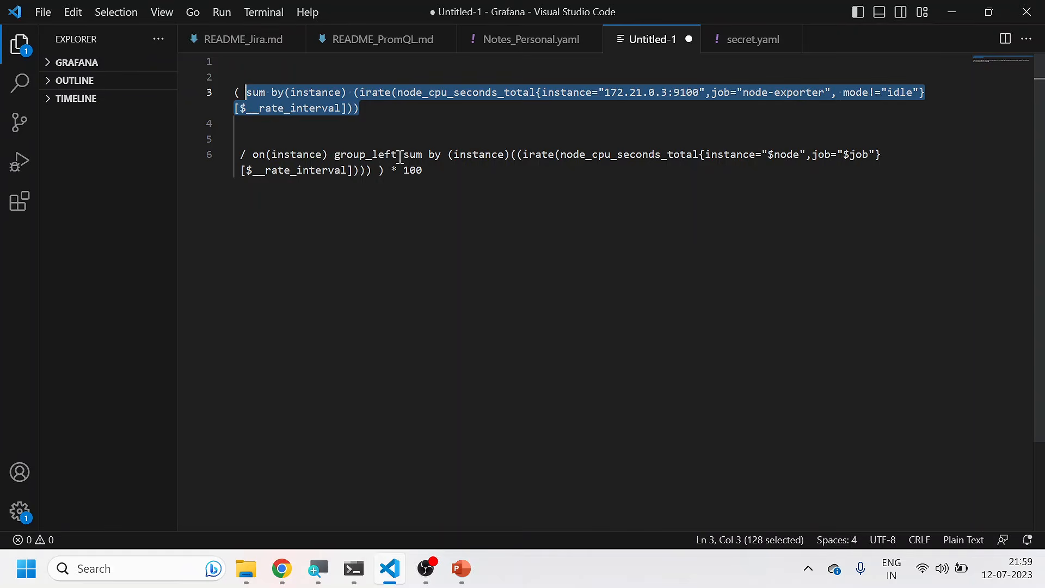
pyautogui.moveTo(397, 155); pyautogui.dragTo(265, 150)
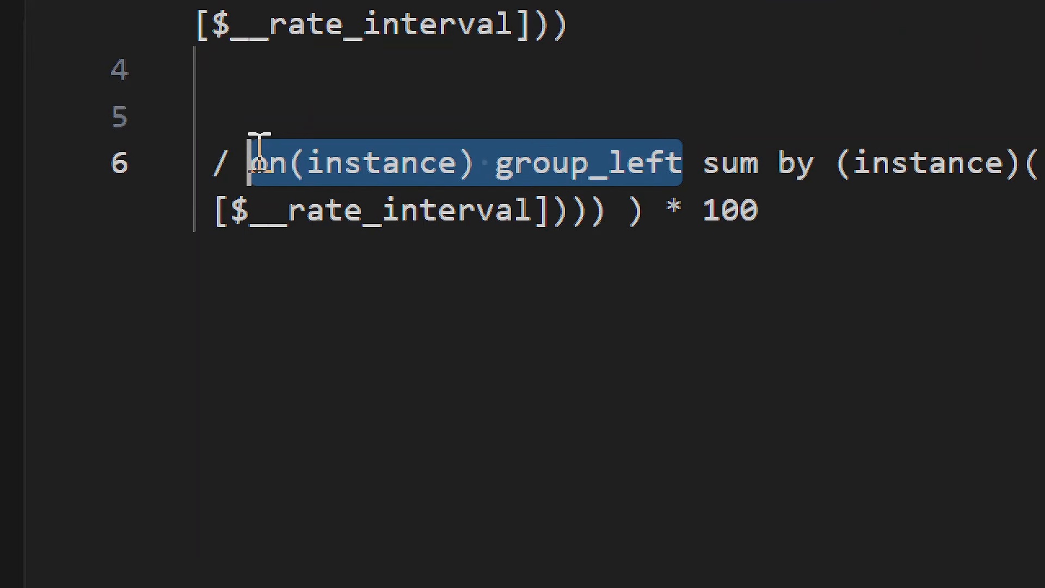
pyautogui.doubleClick(411, 163)
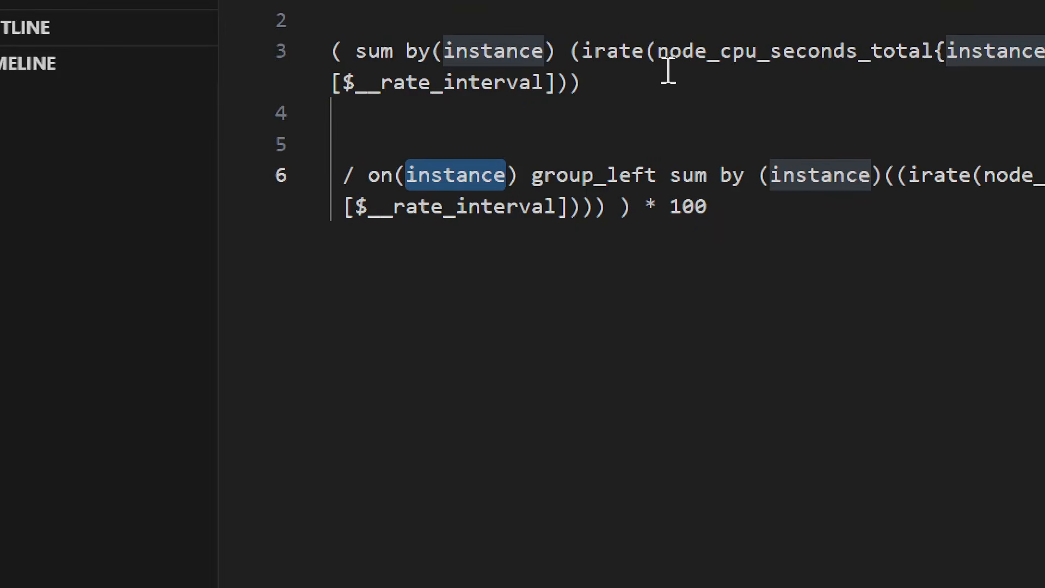
pyautogui.hotkey('alt', 'Tab')
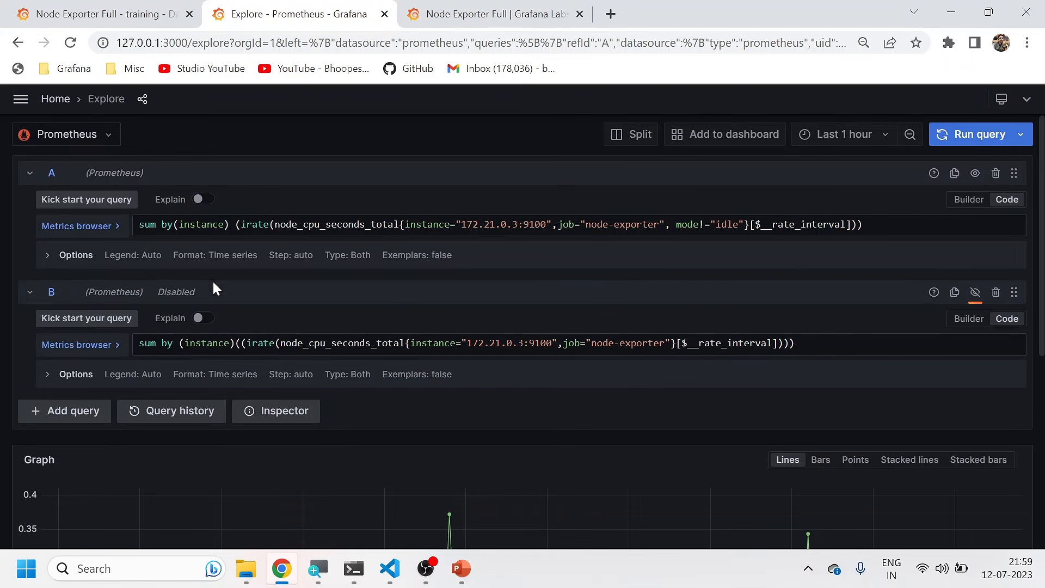
pyautogui.hotkey('alt', 'Tab')
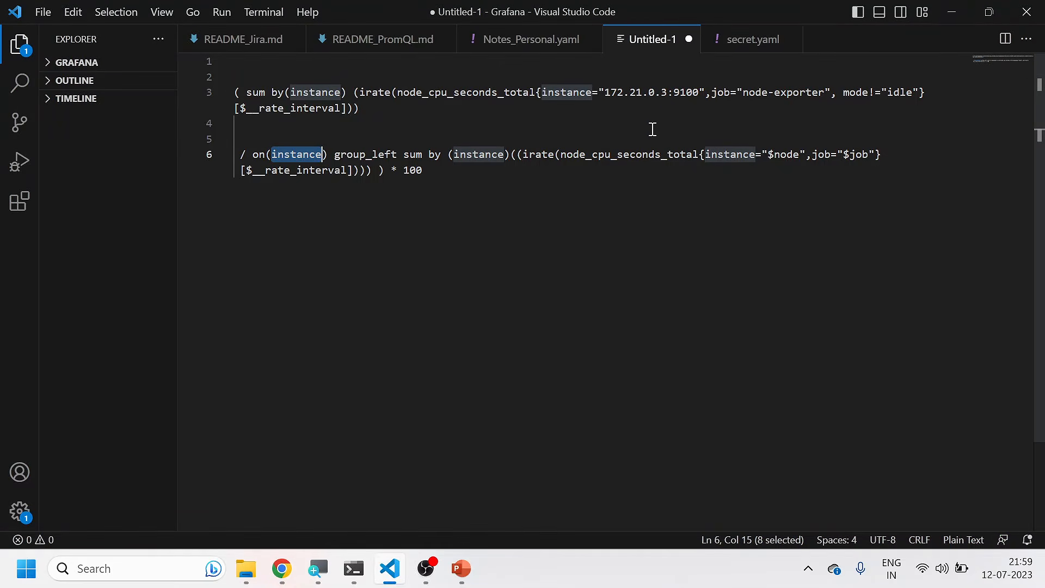
pyautogui.hotkey('alt', 'Tab')
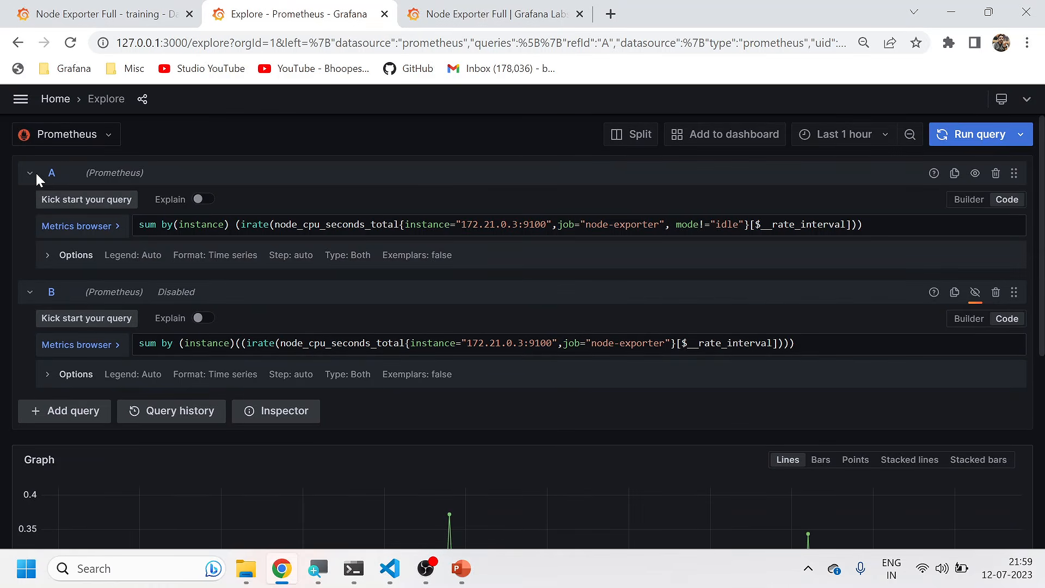
# Step: Compare the CPU Busy panel on the Node Exporter Full dashboard with query A's graph and table in Explore
pyautogui.click(82, 15)
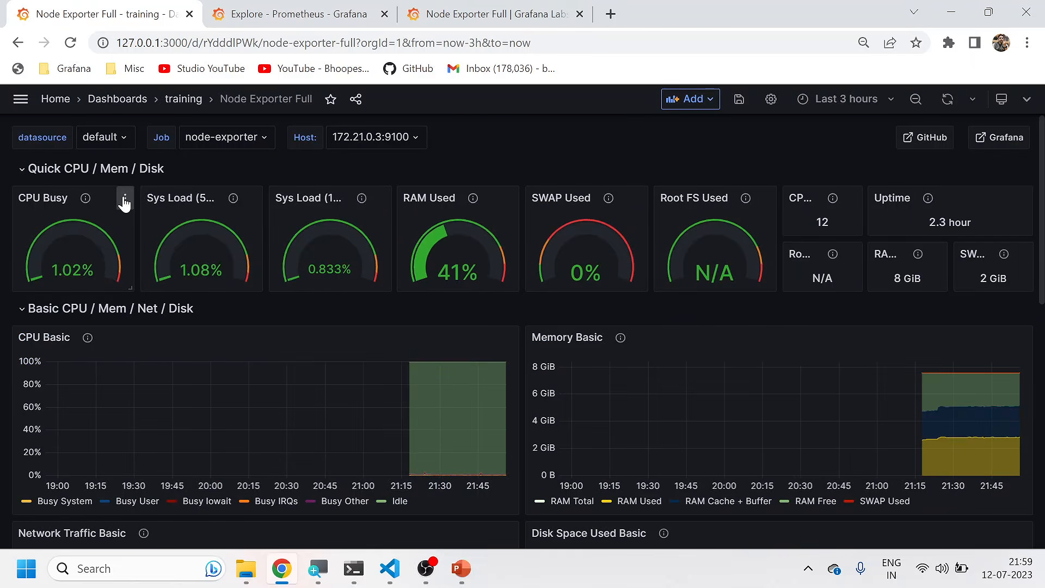
pyautogui.click(124, 200)
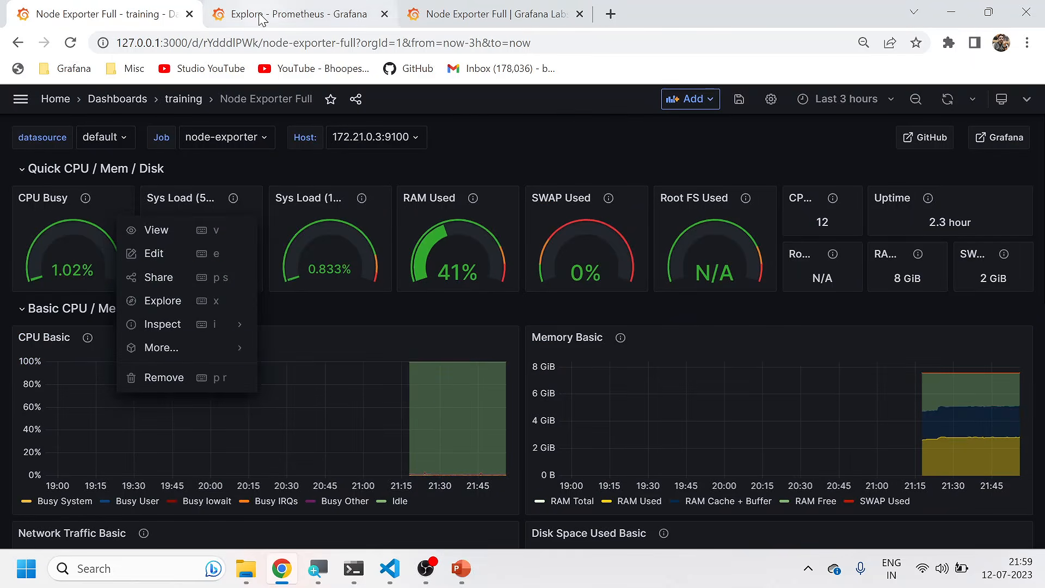
pyautogui.click(260, 17)
pyautogui.scroll(-6, 863, 441)
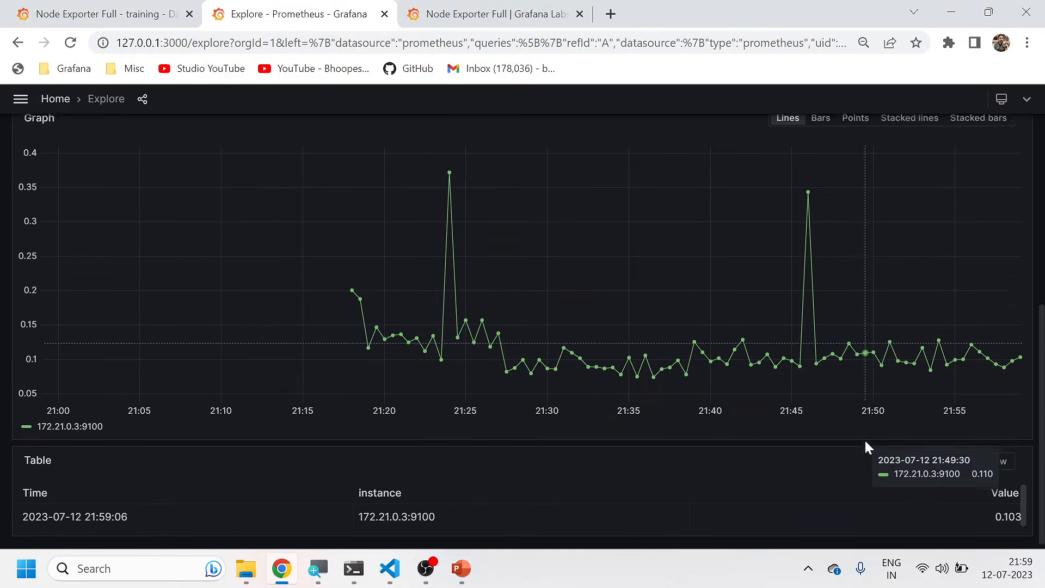
pyautogui.click(133, 8)
pyautogui.click(239, 15)
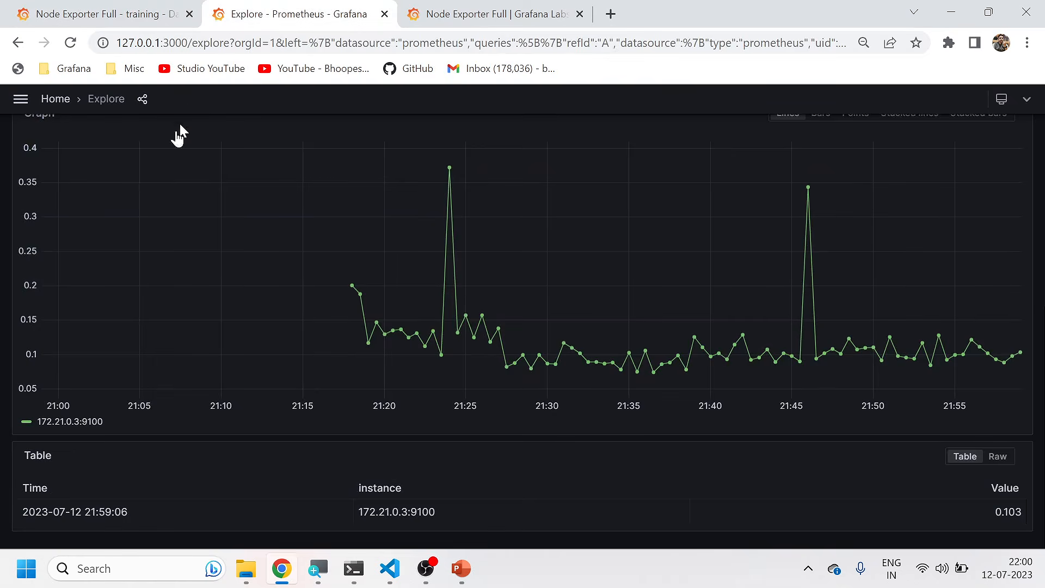
pyautogui.scroll(6, 250, 210)
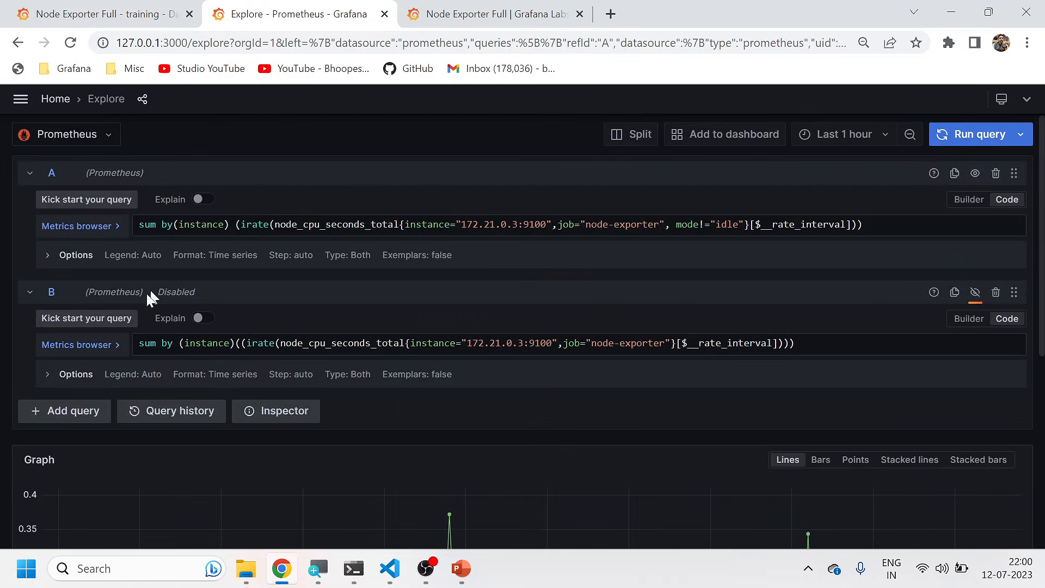
# Step: Collapse queries A and B, add a blank query C, disable query A, and return to Visual Studio Code
pyautogui.click(28, 295)
pyautogui.click(29, 174)
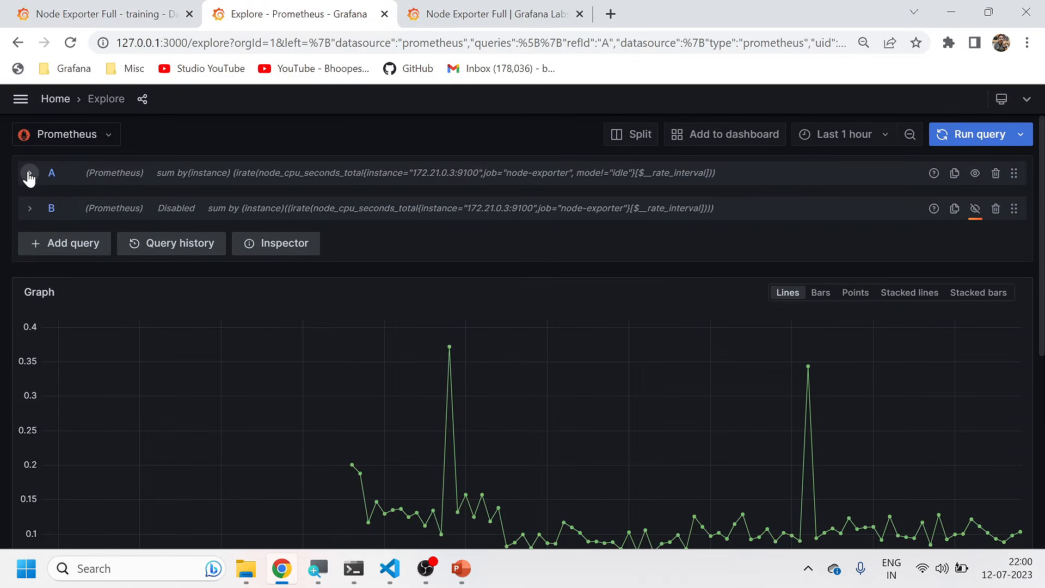
pyautogui.click(39, 249)
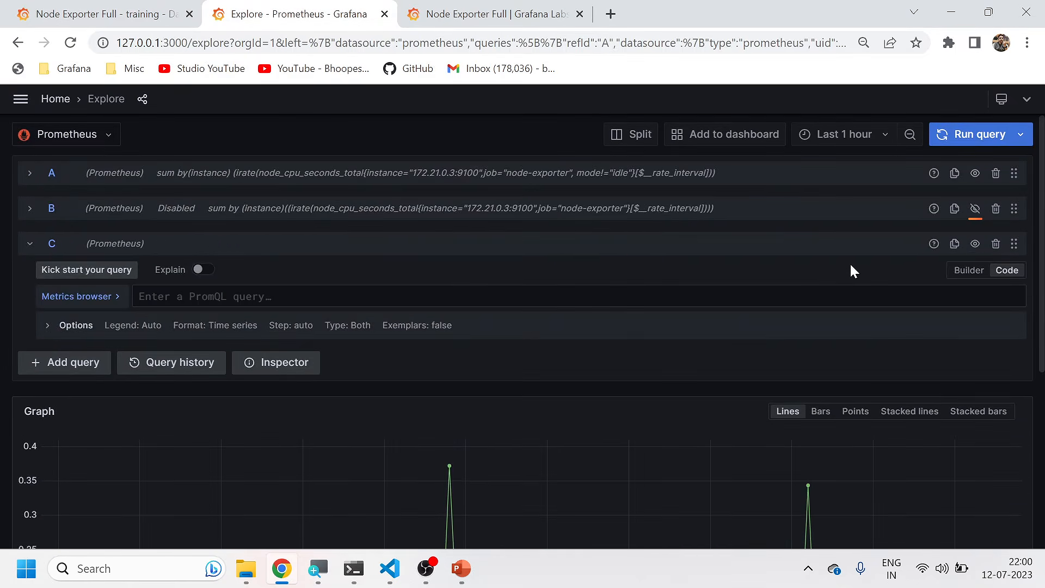
pyautogui.hotkey('alt', 'Tab')
pyautogui.hotkey('alt', 'Tab')
pyautogui.click(975, 175)
pyautogui.hotkey('alt', 'Tab')
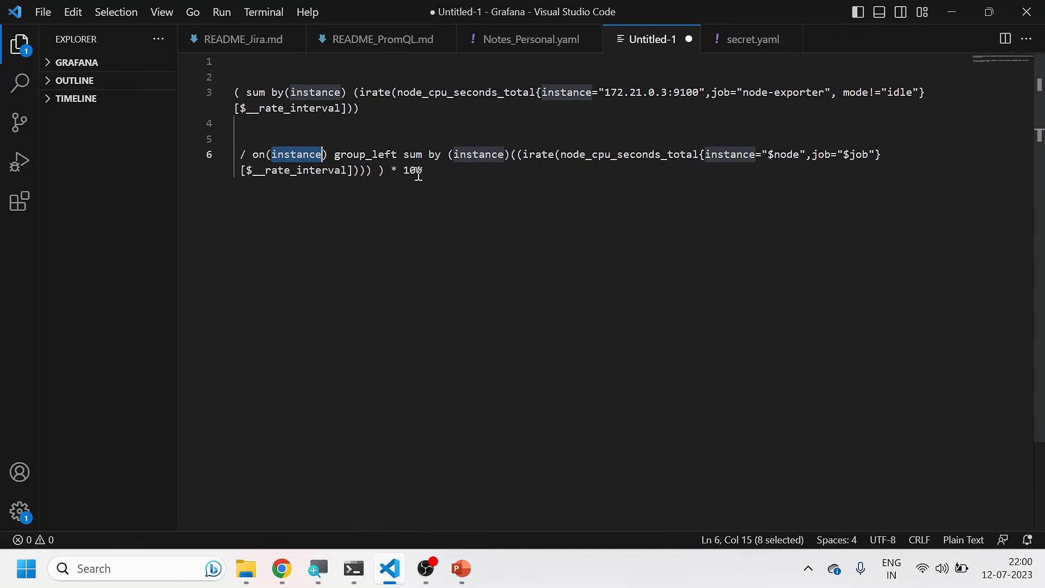
# Step: Remove the two blank lines separating the first part of the expression from the "/ on(instance)" part
pyautogui.moveTo(433, 171); pyautogui.dragTo(277, 111)
pyautogui.click(281, 122)
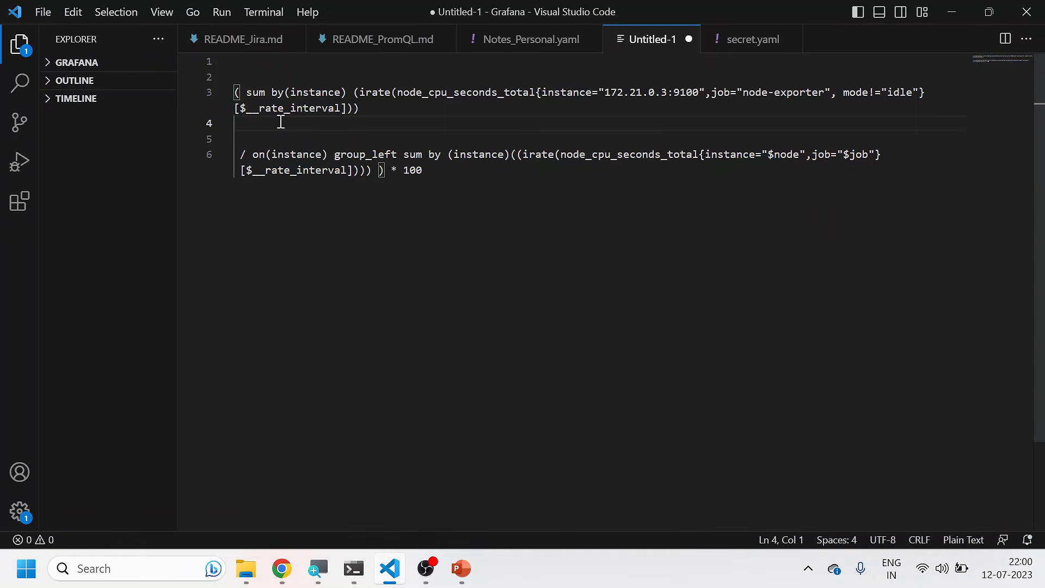
pyautogui.press('Delete')
pyautogui.press('Delete')
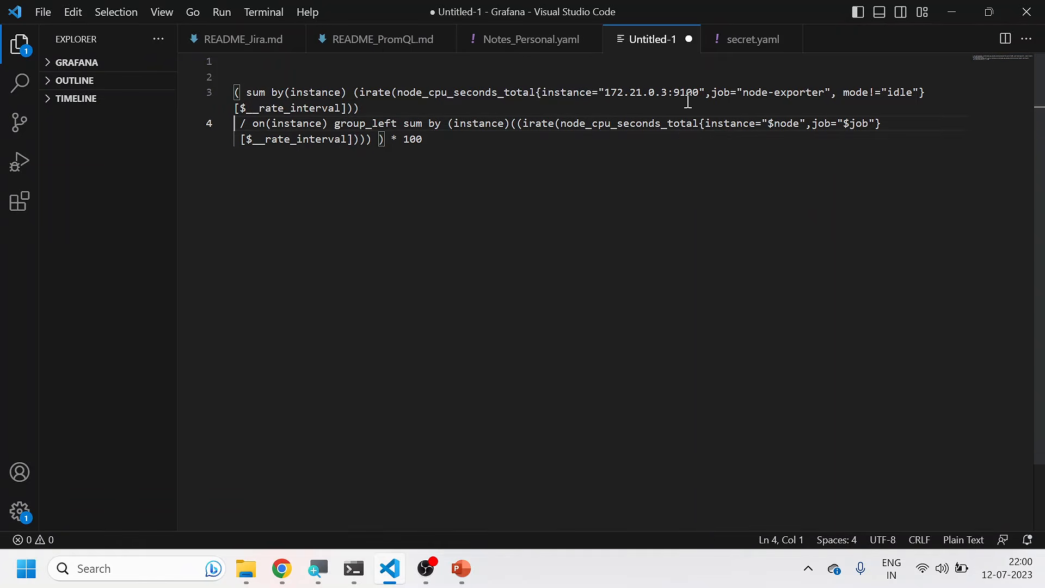
# Step: Replace $node in the second part's instance filter with 172.21.0.3:9100, copied from the first part
pyautogui.moveTo(699, 88); pyautogui.dragTo(600, 87)
pyautogui.hotkey('ctrl', 'c')
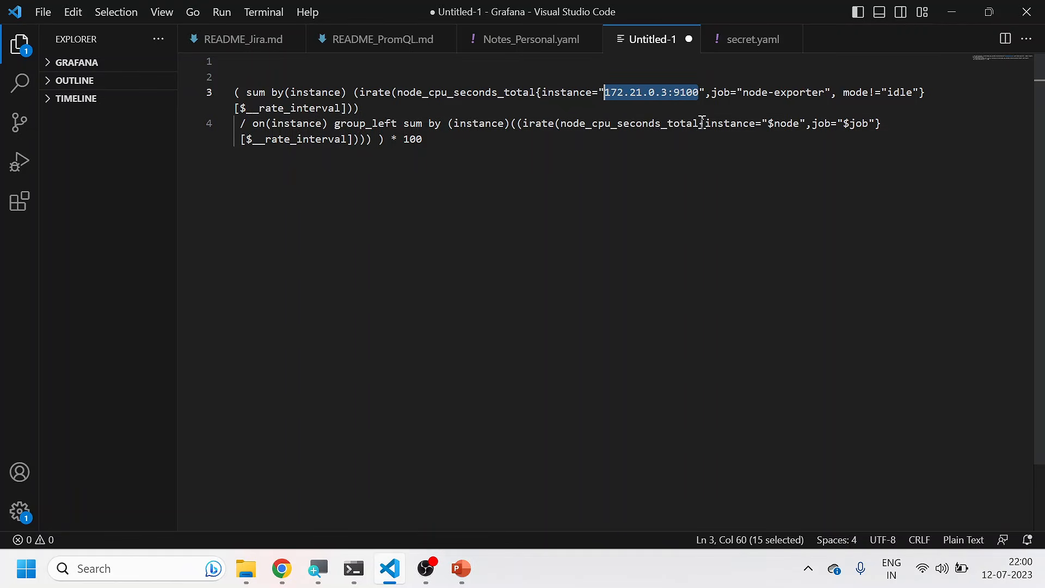
pyautogui.doubleClick(780, 123)
pyautogui.press('BackSpace')
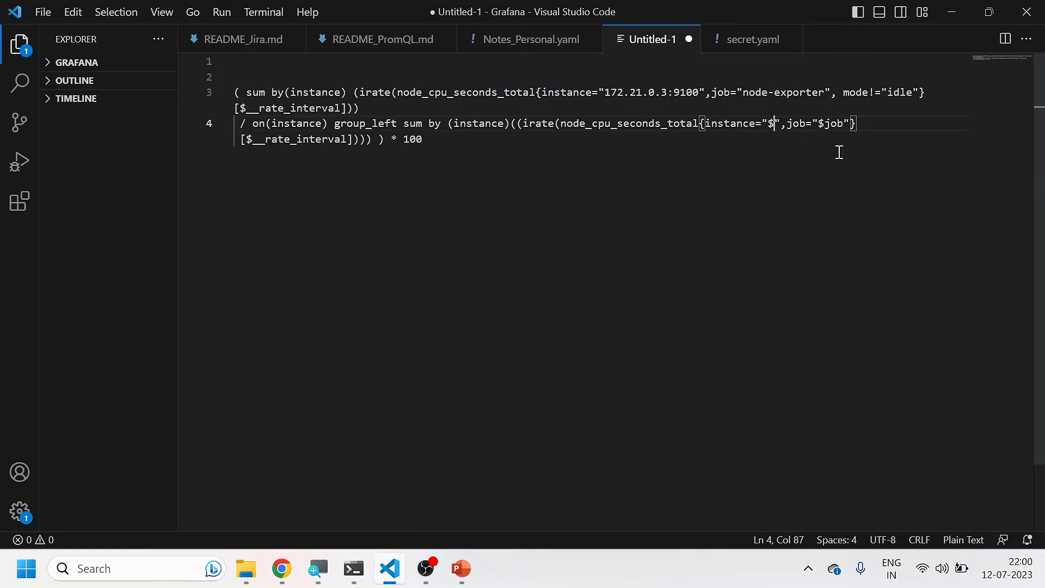
pyautogui.press('BackSpace')
pyautogui.press('BackSpace')
pyautogui.hotkey('ctrl', 'v')
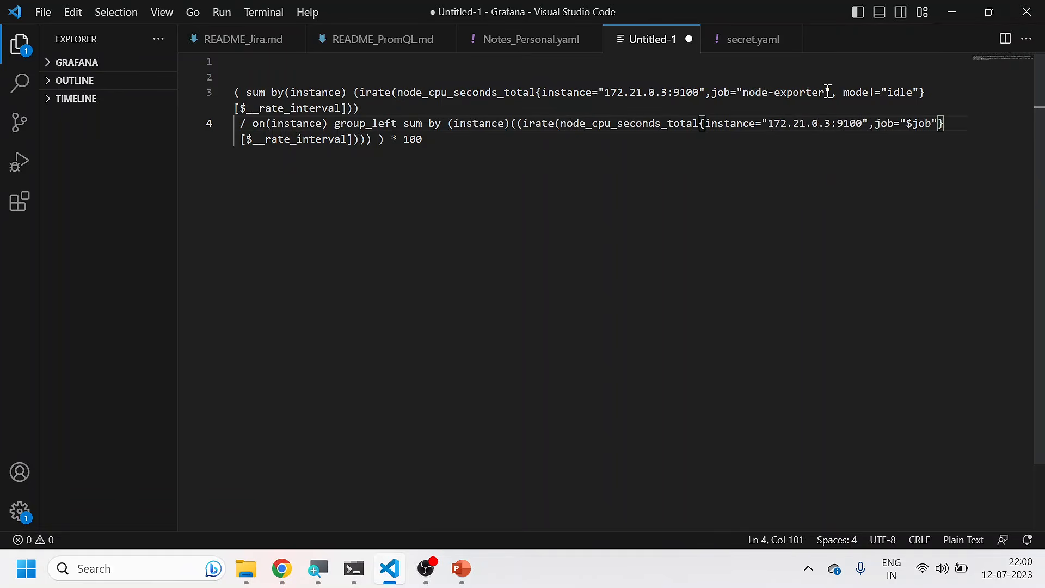
# Step: Replace $job in the second part's job filter with node-exporter, matching the first part
pyautogui.moveTo(826, 92); pyautogui.dragTo(747, 92)
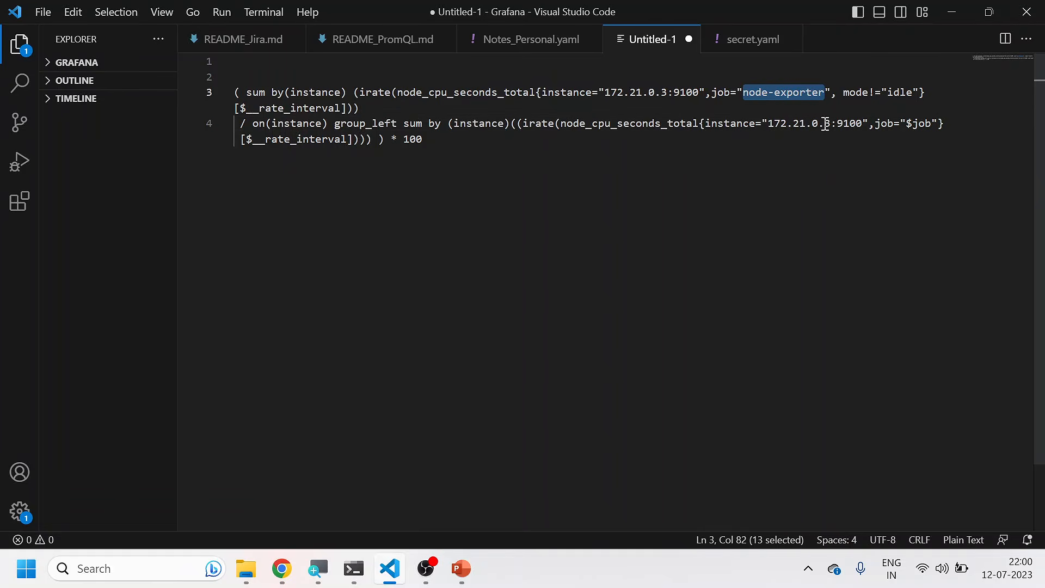
pyautogui.doubleClick(931, 124)
pyautogui.press('BackSpace')
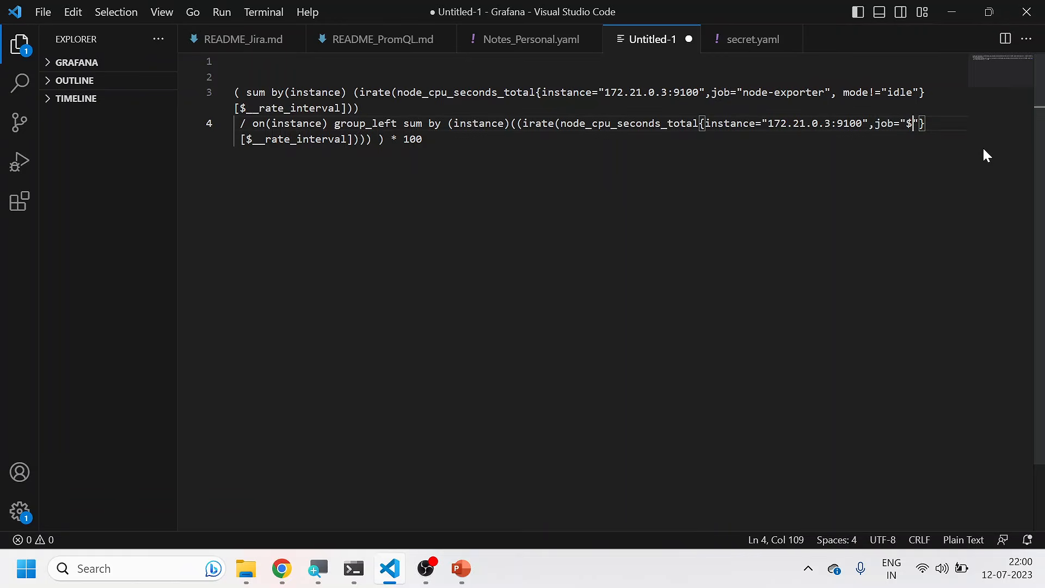
pyautogui.press('BackSpace')
pyautogui.write('node-exporter')
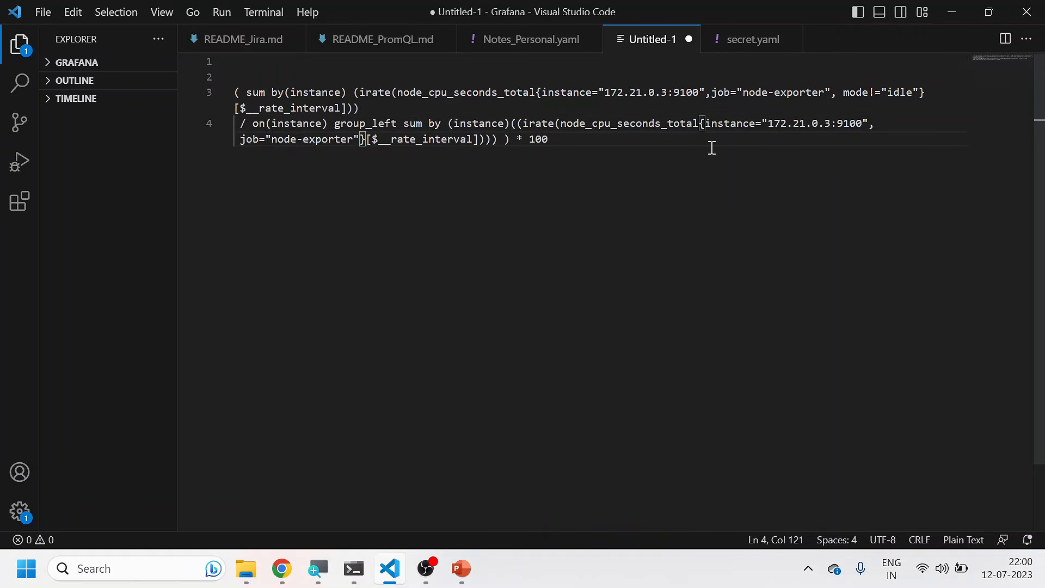
# Step: Copy the complete CPU Busy expression, ending in "* 100", into the empty query C in Chrome's Explore tab
pyautogui.moveTo(548, 139); pyautogui.dragTo(236, 98)
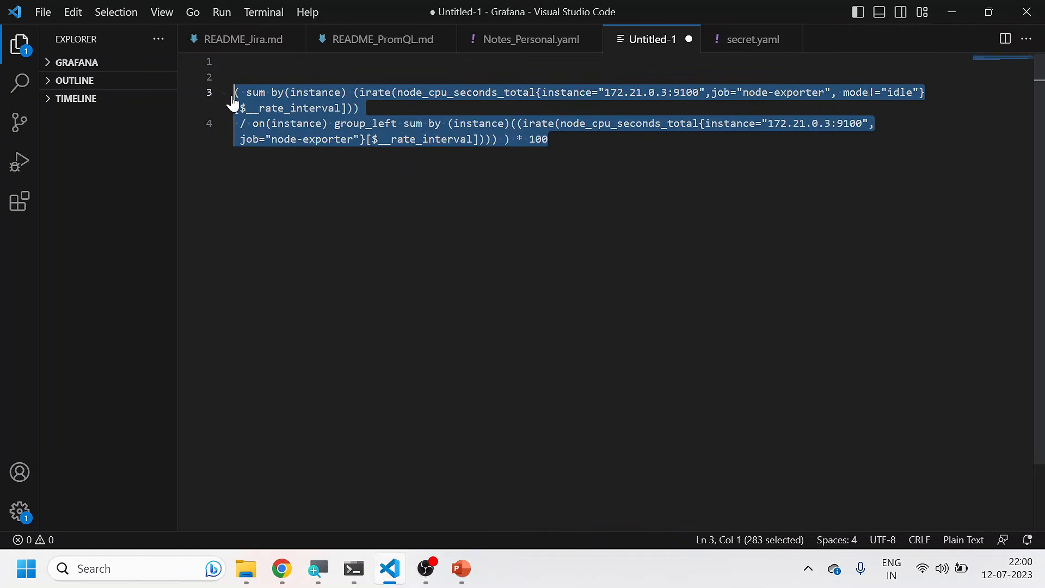
pyautogui.hotkey('alt', 'Tab')
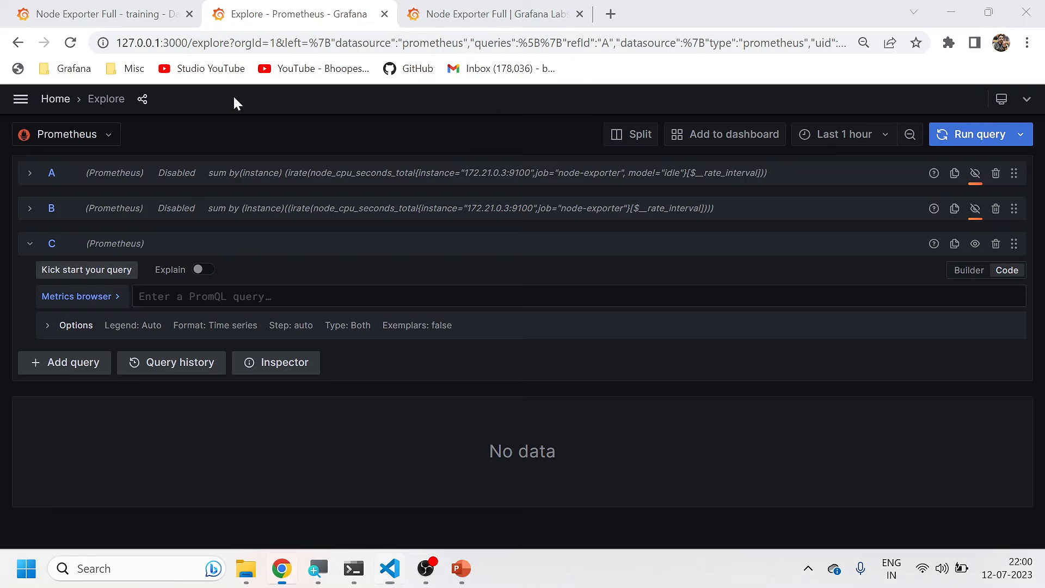
pyautogui.click(252, 295)
pyautogui.write('( sum by(instance) (irate(node_cpu_seconds_total{instance="172.21.0.3:9100",job="node-exporter", mode!="idle"}[$__rate_interval]))  / on(instance) group_left sum by (instance)((irate(node_cpu_seconds_total{instance="172.21.0.3:9100",job="node-exporter"}[$__rate_interval]))) ) * 100')
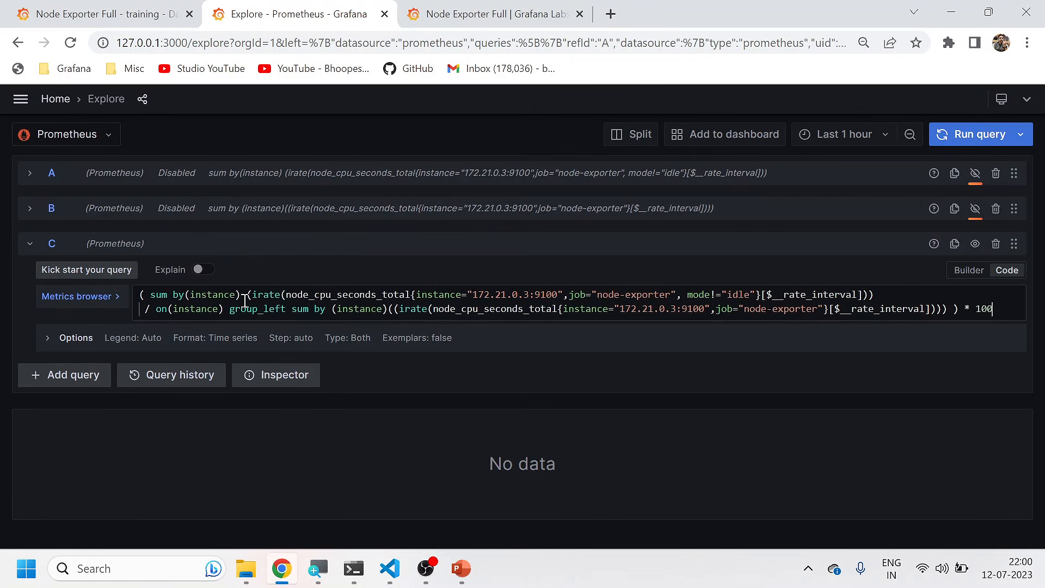
# Step: Run query C and compare its raw result with the CPU Busy panel on the Node Exporter Full dashboard
pyautogui.click(976, 138)
pyautogui.scroll(-7, 592, 430)
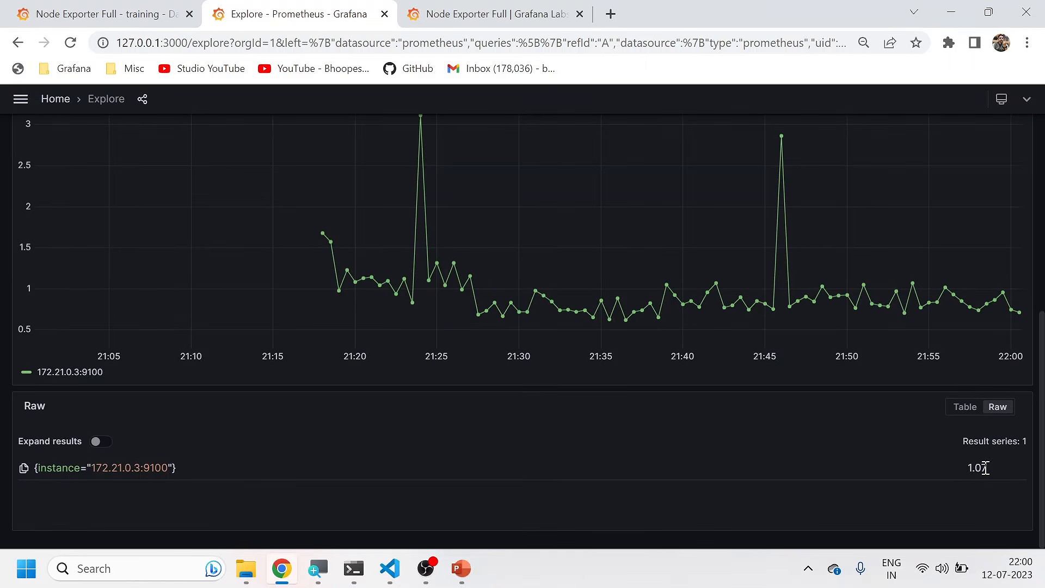
pyautogui.click(77, 12)
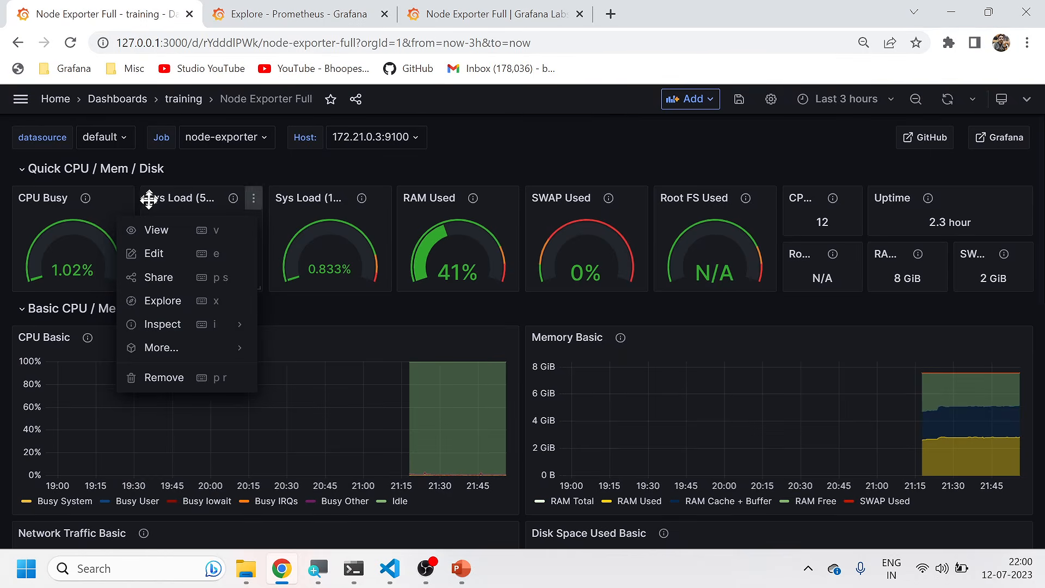
pyautogui.click(270, 17)
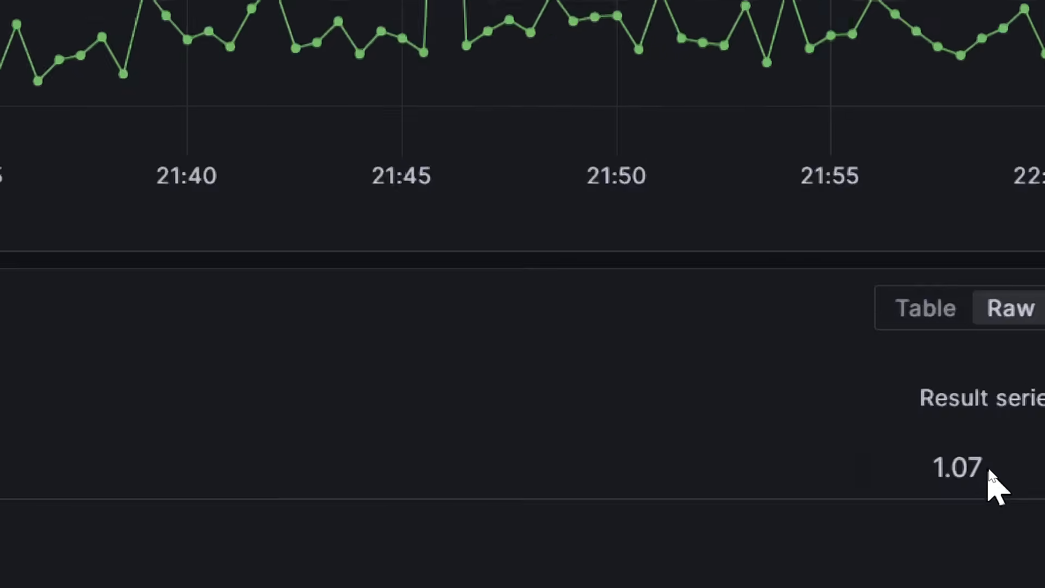
# Step: Set query C's type to Instant in its query options
pyautogui.scroll(3, 708, 359)
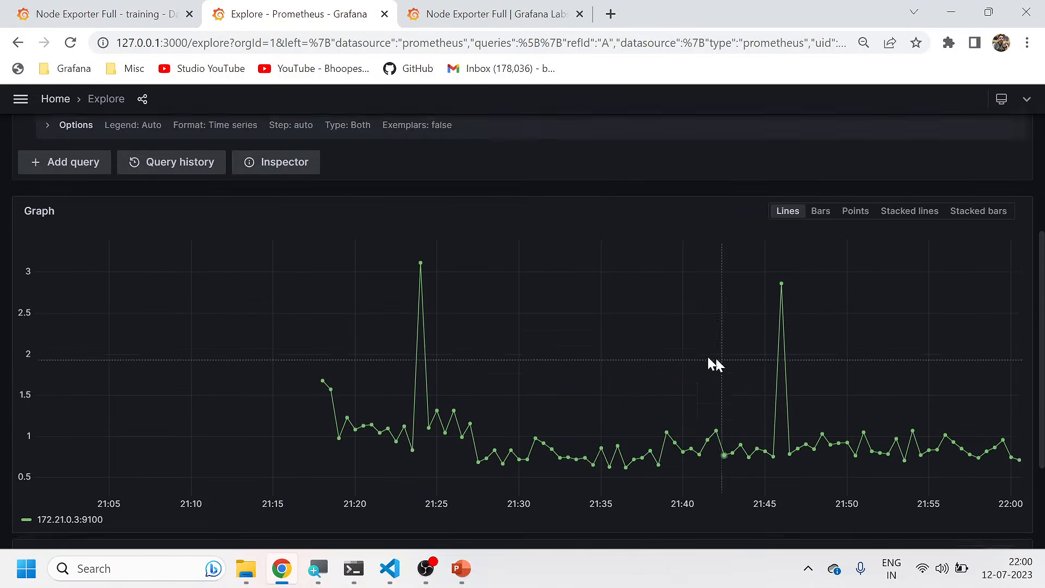
pyautogui.scroll(4, 708, 358)
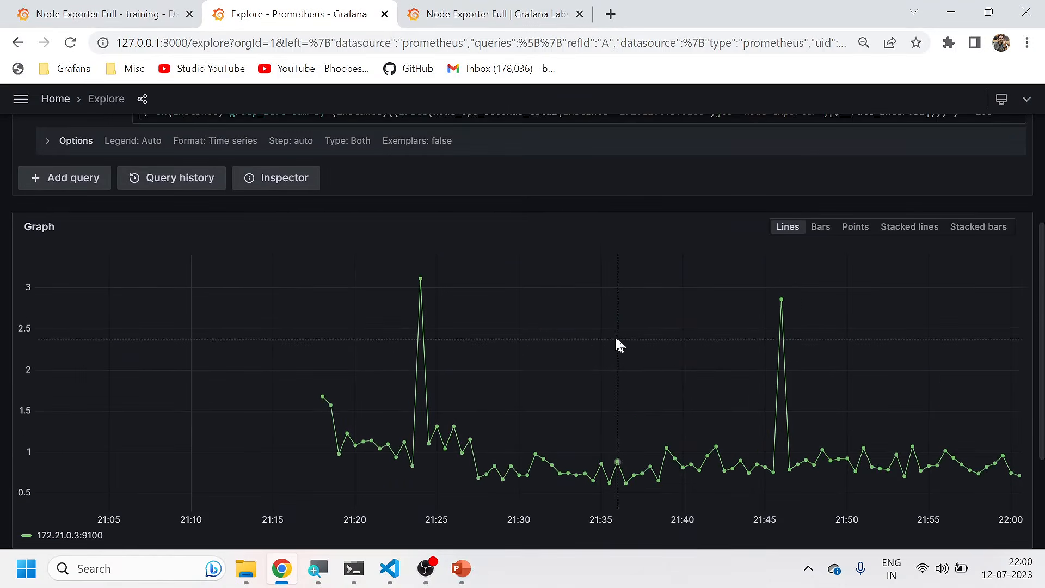
pyautogui.click(50, 305)
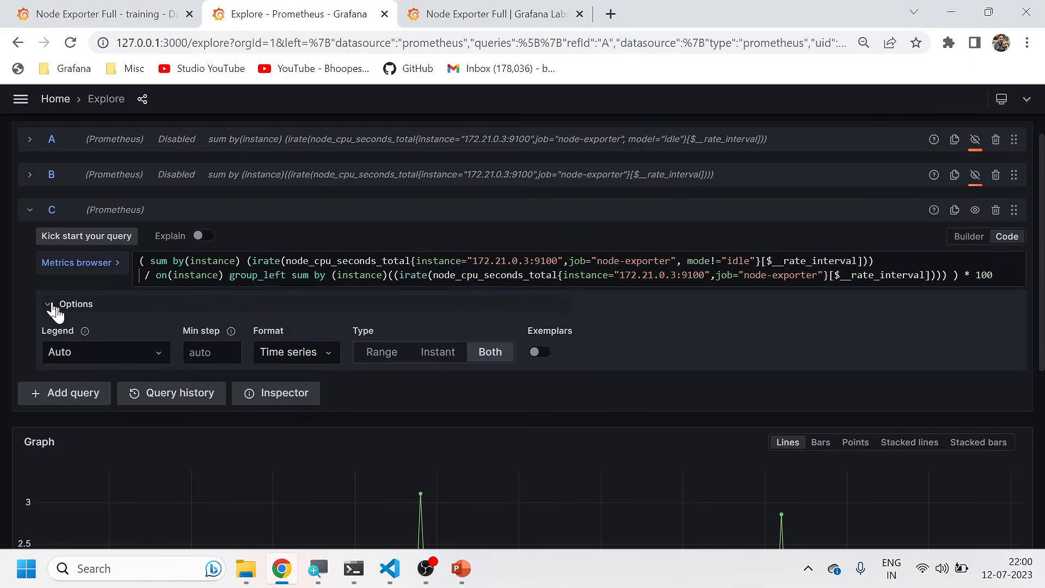
pyautogui.click(435, 354)
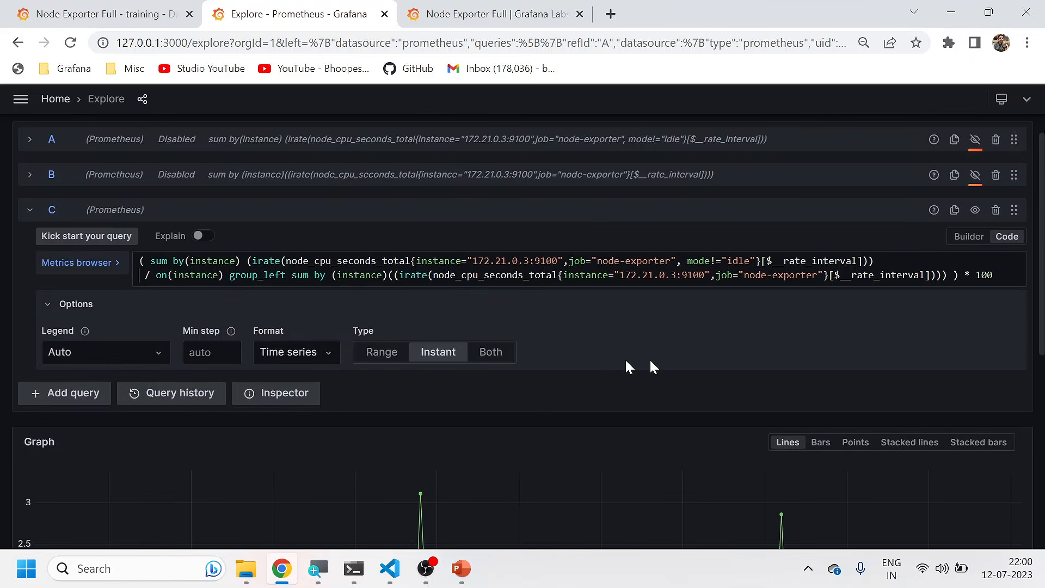
# Step: Show query C's instant result as a table and run the query again
pyautogui.scroll(1, 649, 359)
pyautogui.scroll(-2, 566, 429)
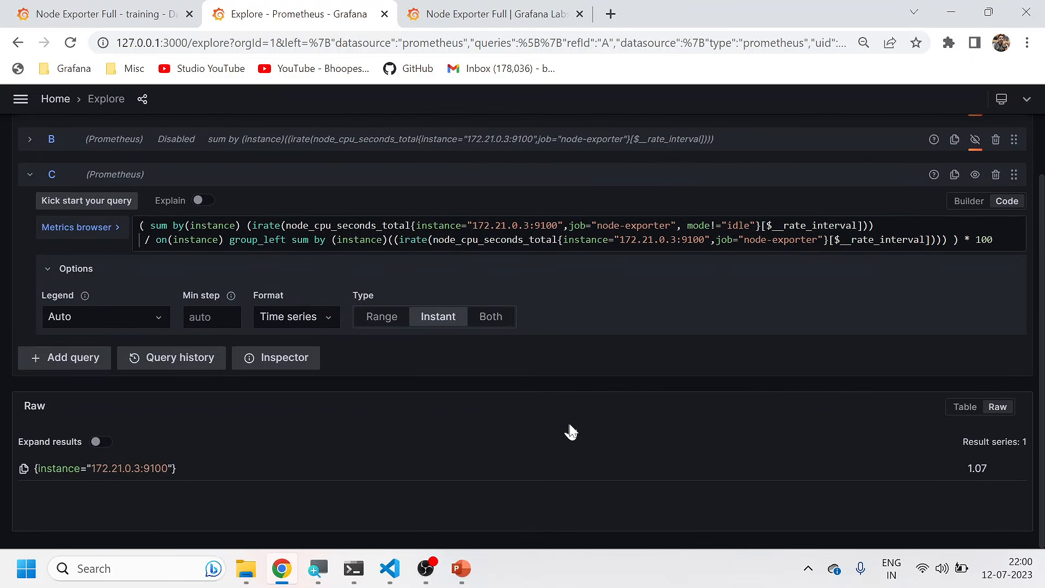
pyautogui.click(961, 407)
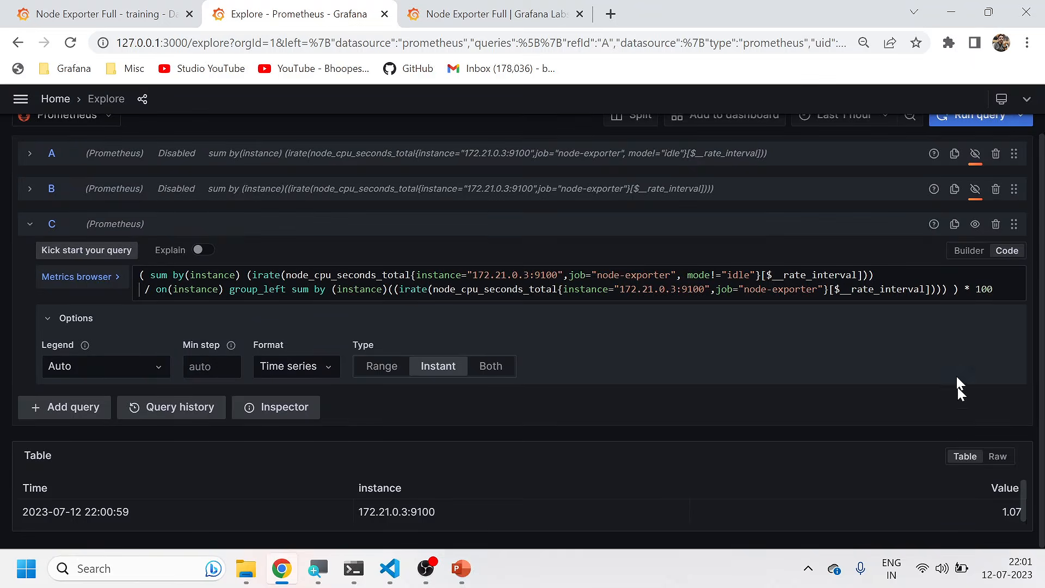
pyautogui.scroll(1, 996, 141)
pyautogui.click(982, 134)
pyautogui.scroll(-1, 801, 383)
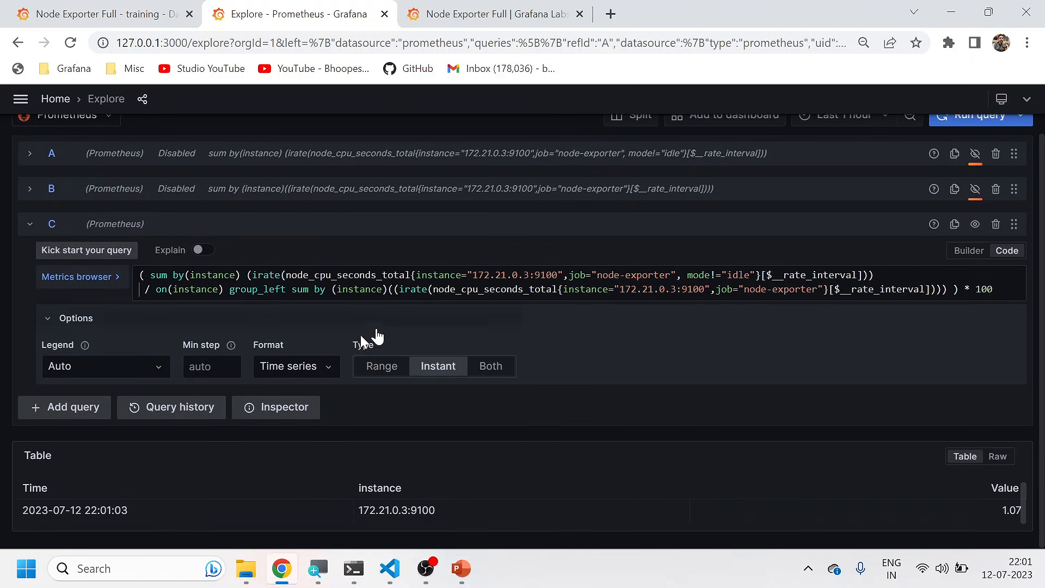
# Step: Collapse query C to review all three queries together, and expand it again
pyautogui.click(30, 223)
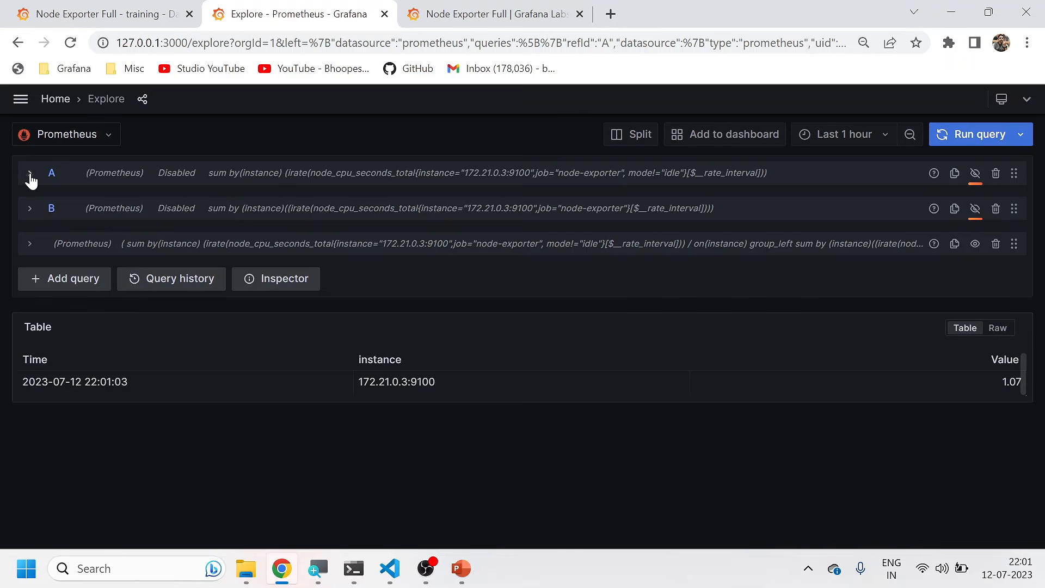
pyautogui.click(30, 243)
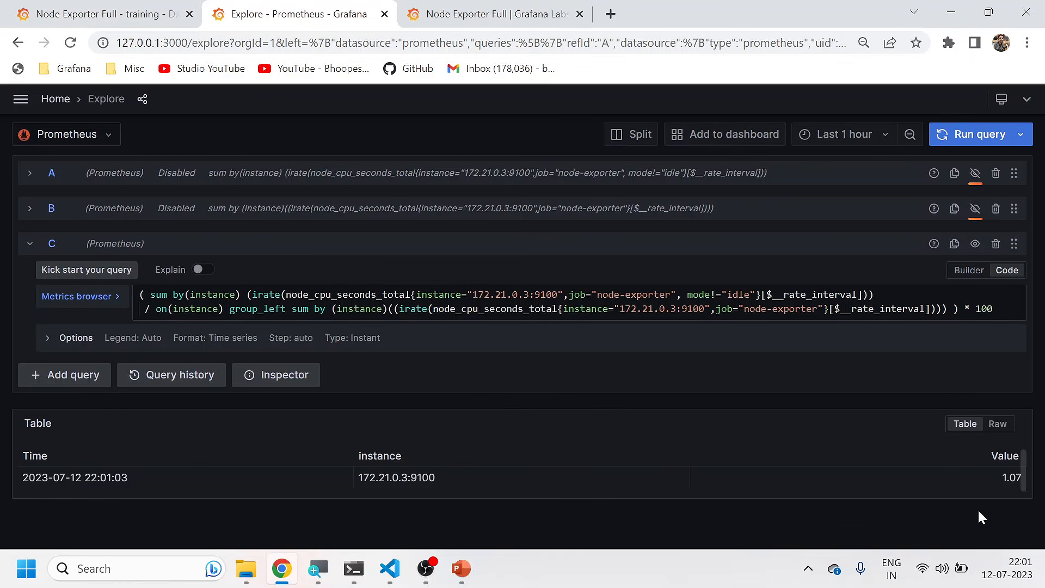
# Step: Open the CPU Busy panel on the Node Exporter Full dashboard for editing
pyautogui.click(143, 12)
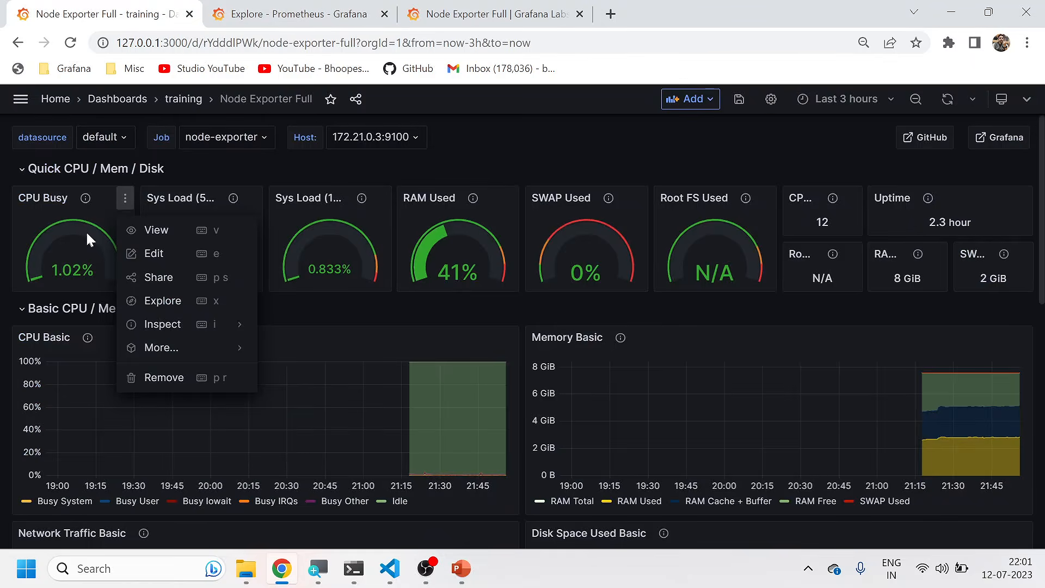
pyautogui.click(125, 200)
pyautogui.click(125, 200)
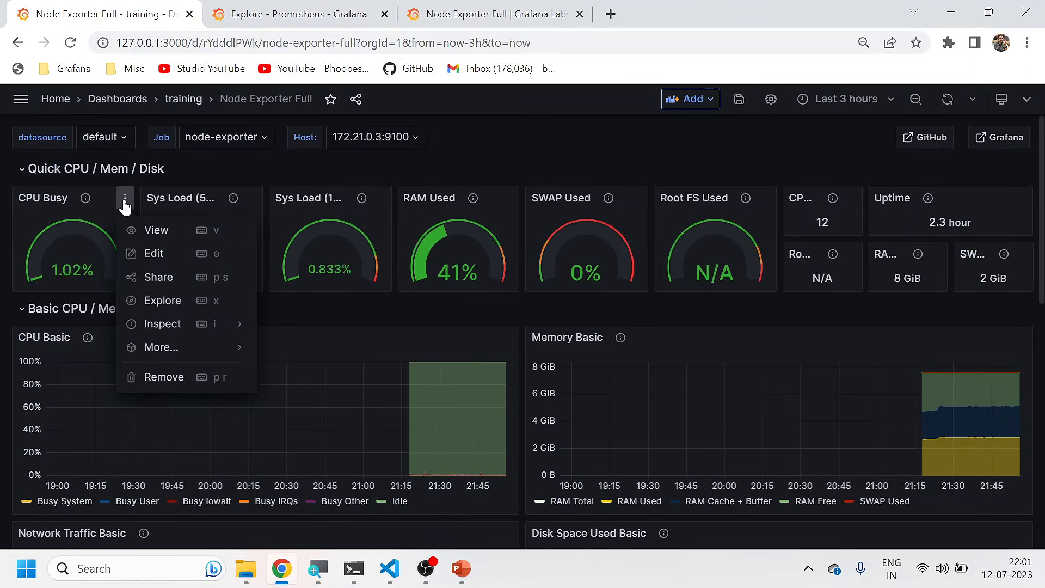
pyautogui.click(154, 253)
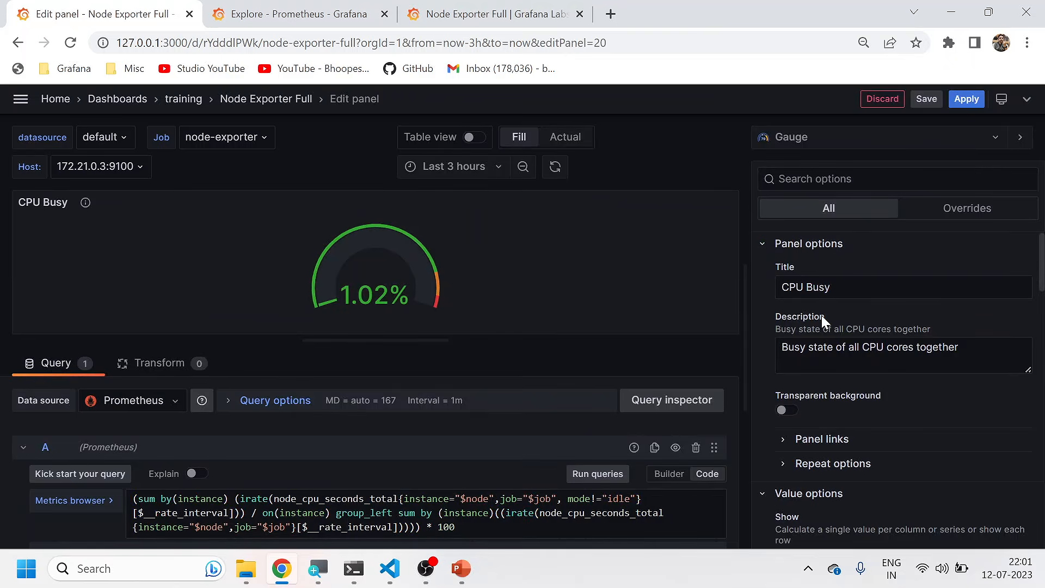
# Step: Try the Stat, Pie chart and Text visualizations on the CPU Busy panel one after another
pyautogui.click(953, 137)
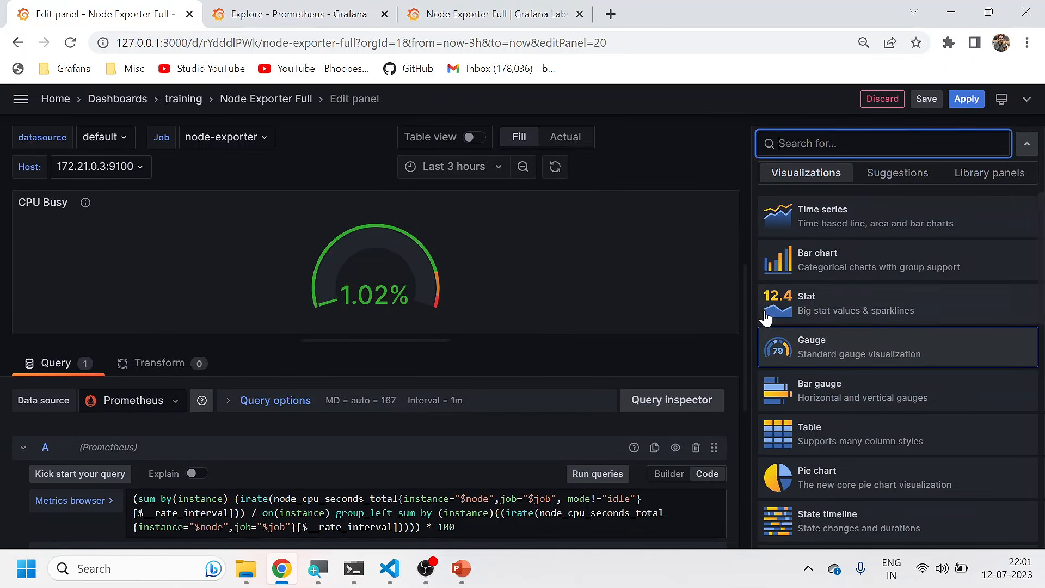
pyautogui.click(788, 302)
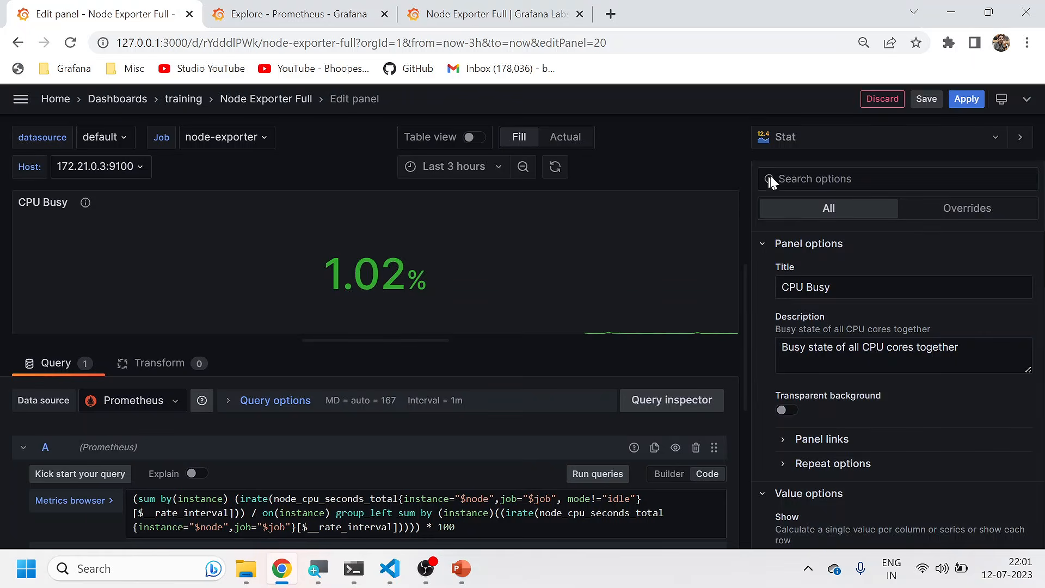
pyautogui.click(892, 138)
pyautogui.scroll(-2, 844, 445)
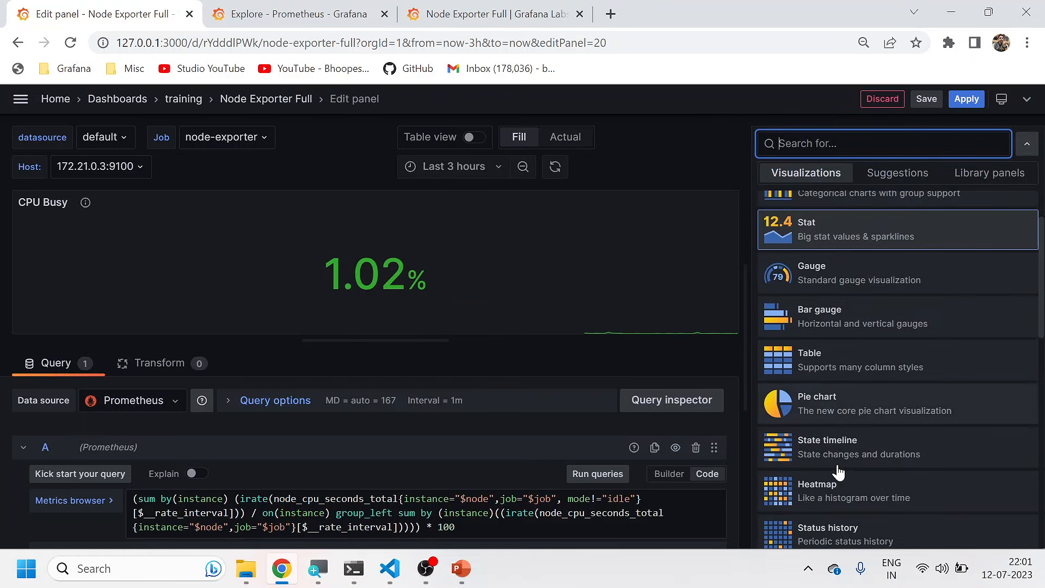
pyautogui.click(782, 404)
pyautogui.click(865, 146)
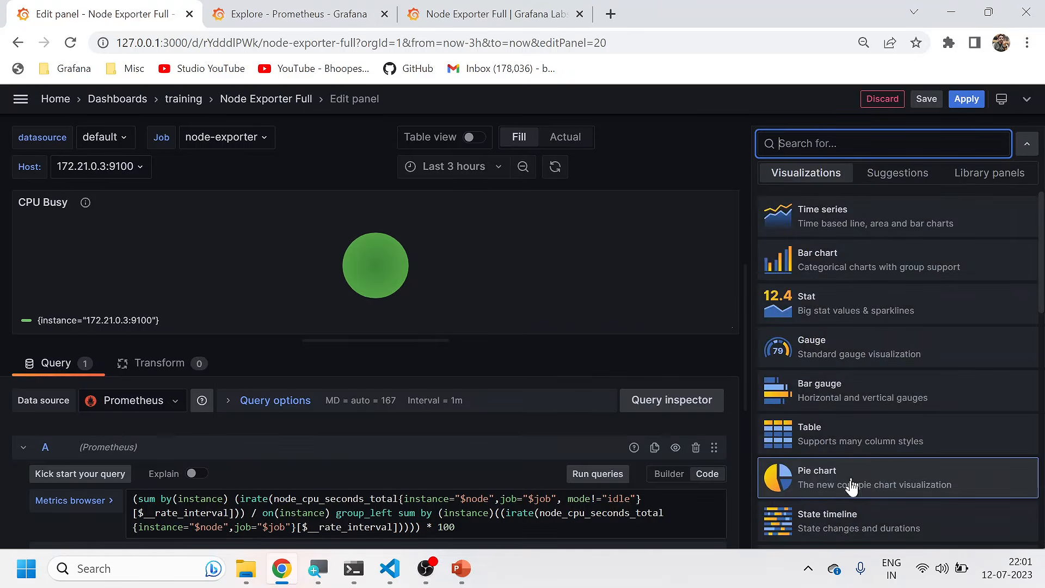
pyautogui.scroll(-3, 850, 492)
pyautogui.scroll(-1, 849, 500)
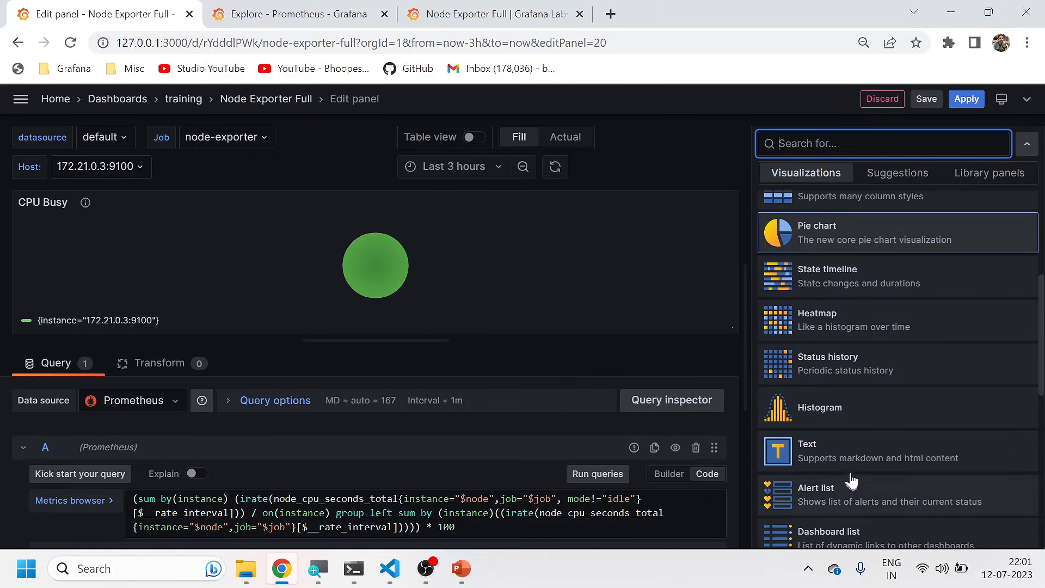
pyautogui.click(852, 467)
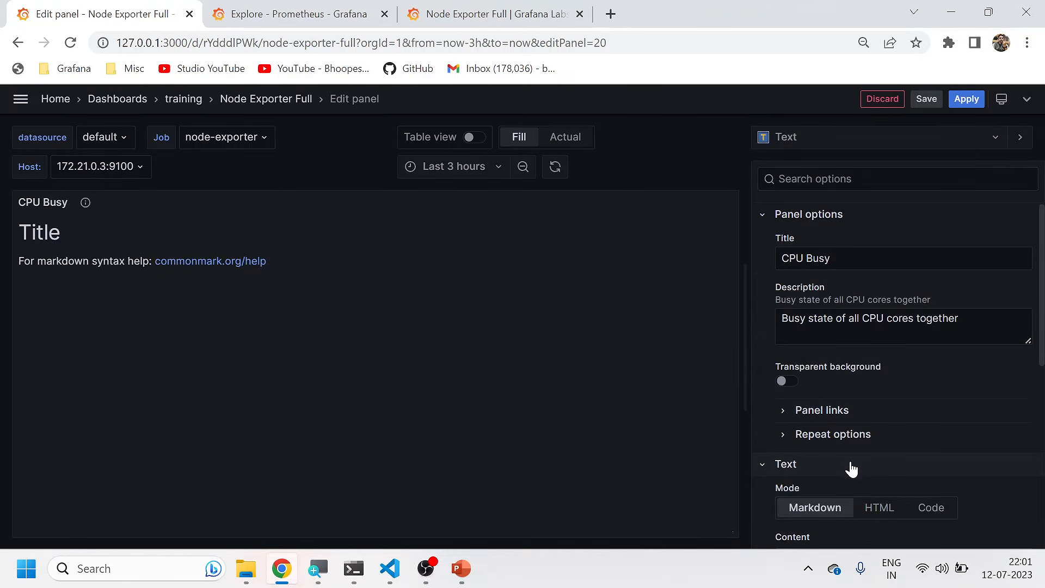
# Step: Change the CPU Busy panel's visualization back to Gauge
pyautogui.click(845, 132)
pyautogui.scroll(-5, 846, 479)
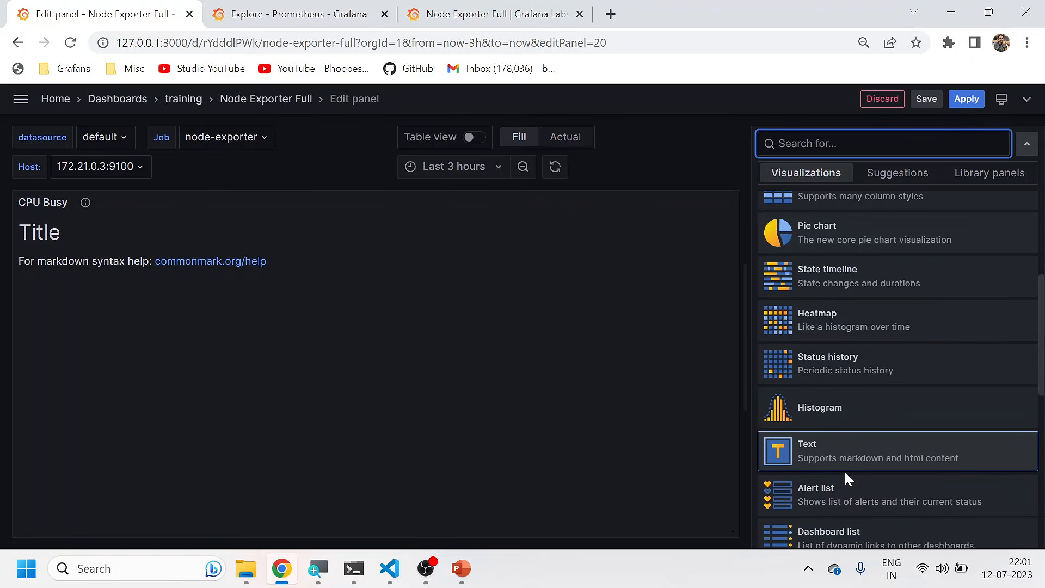
pyautogui.scroll(5, 845, 472)
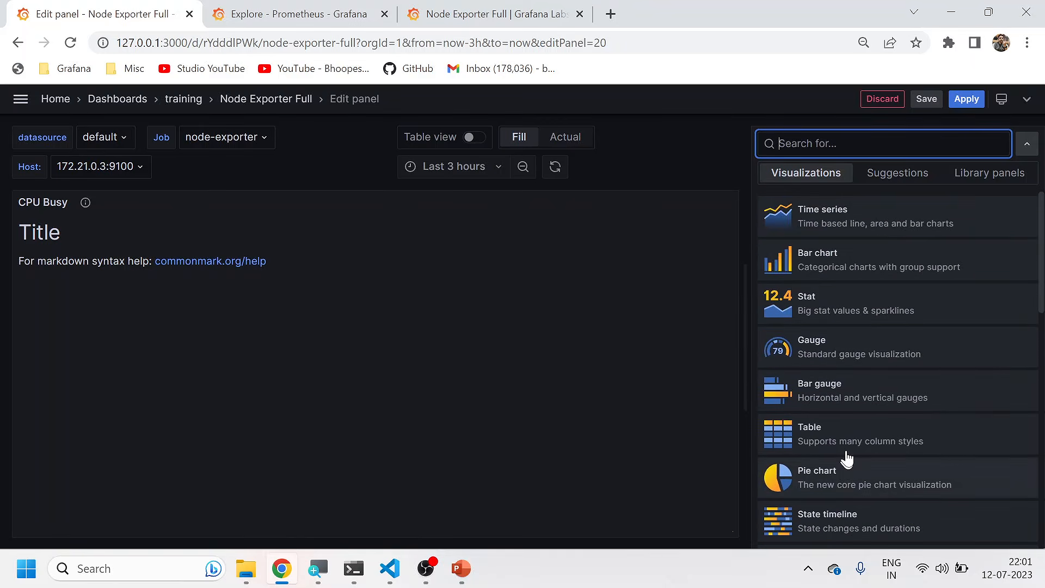
pyautogui.click(802, 346)
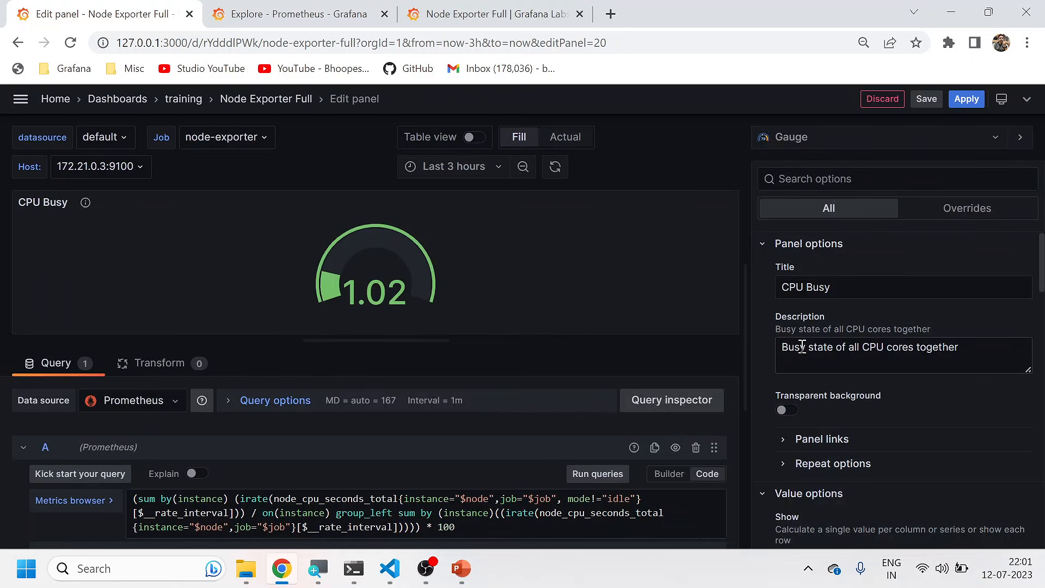
# Step: Review the CPU Busy panel's gauge settings down to the thresholds, and expand query A's options
pyautogui.scroll(-8, 950, 423)
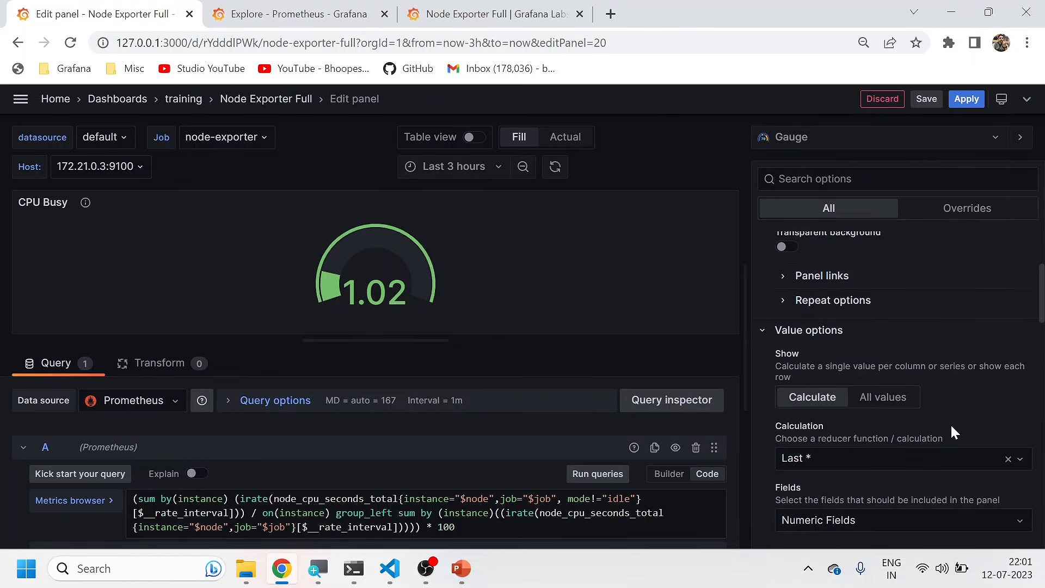
pyautogui.scroll(-10, 950, 423)
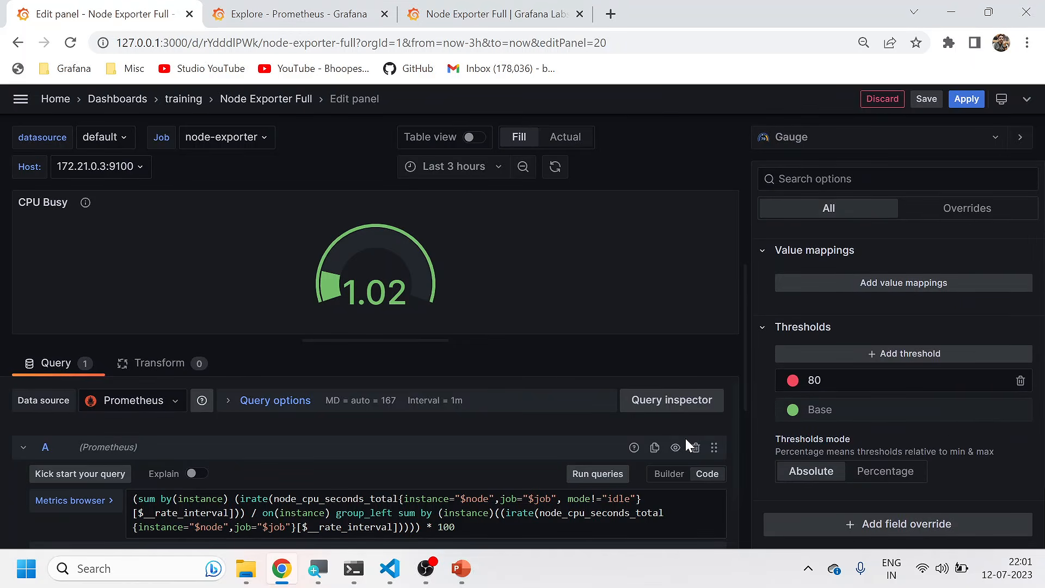
pyautogui.scroll(-2, 379, 421)
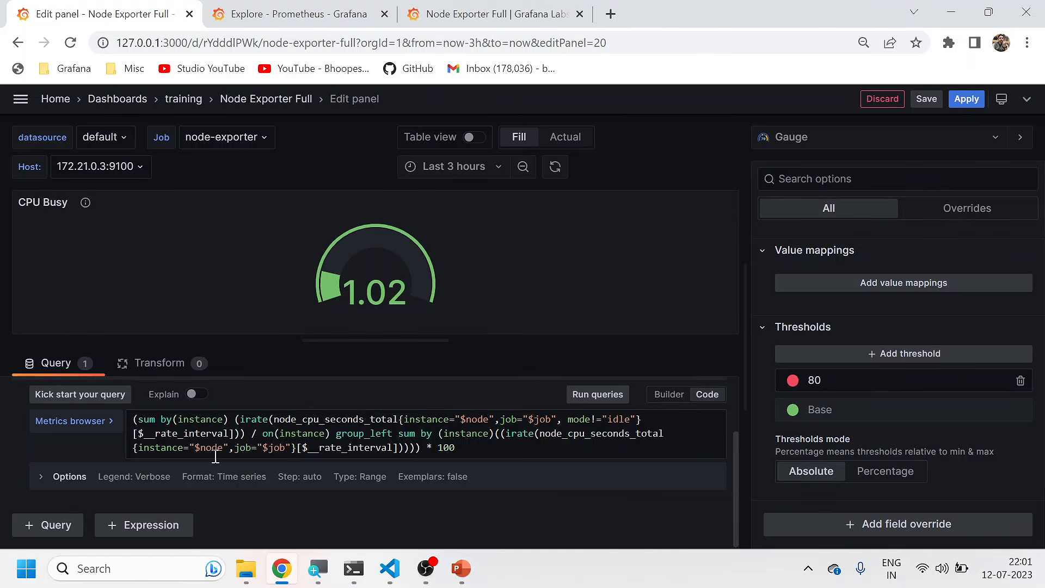
pyautogui.click(42, 477)
pyautogui.scroll(-1, 51, 489)
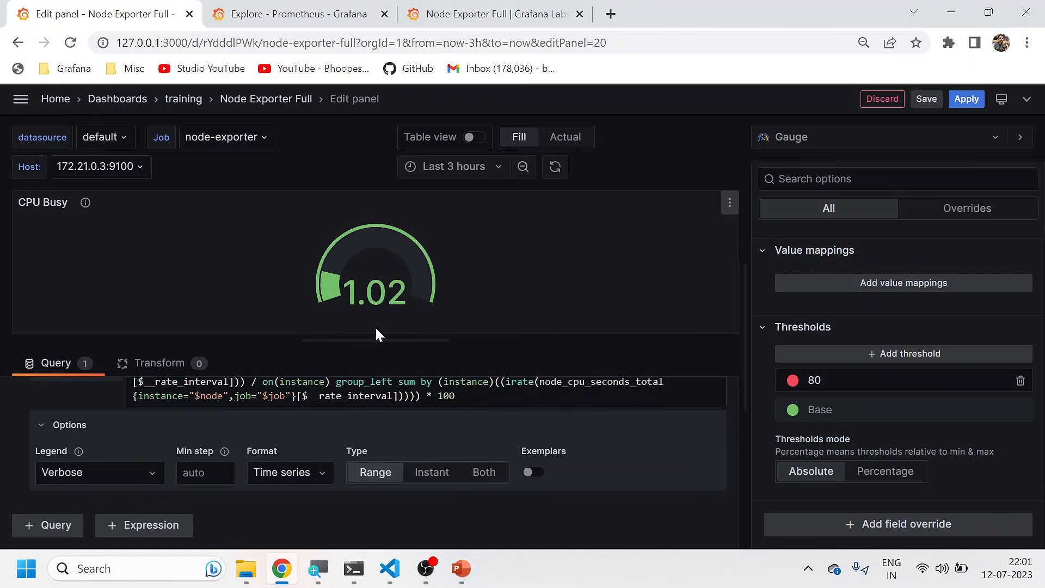
# Step: Discard the CPU Busy panel changes and open the CPU Basic panel for editing
pyautogui.click(896, 103)
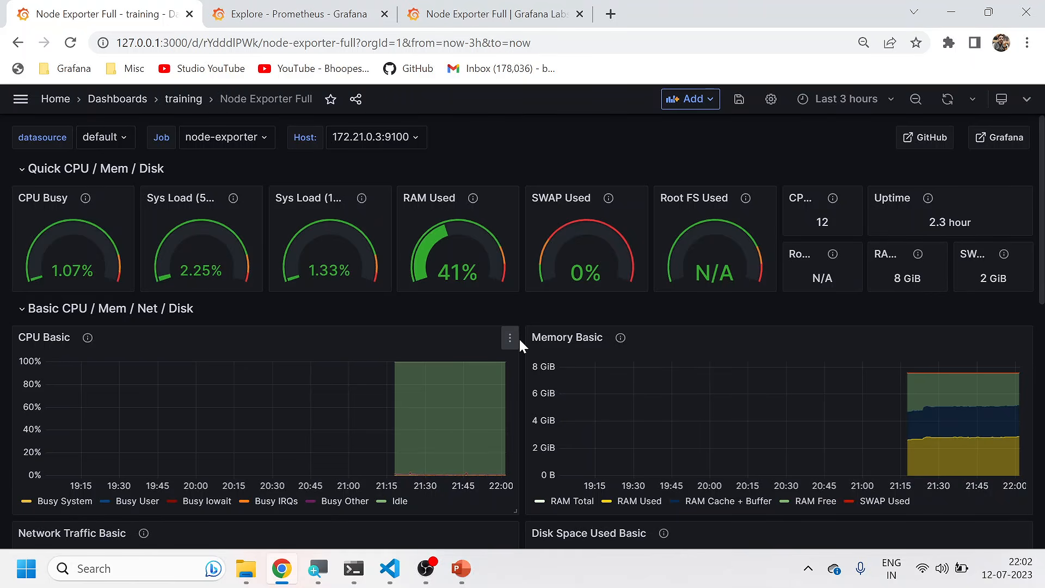
pyautogui.click(510, 340)
pyautogui.click(415, 393)
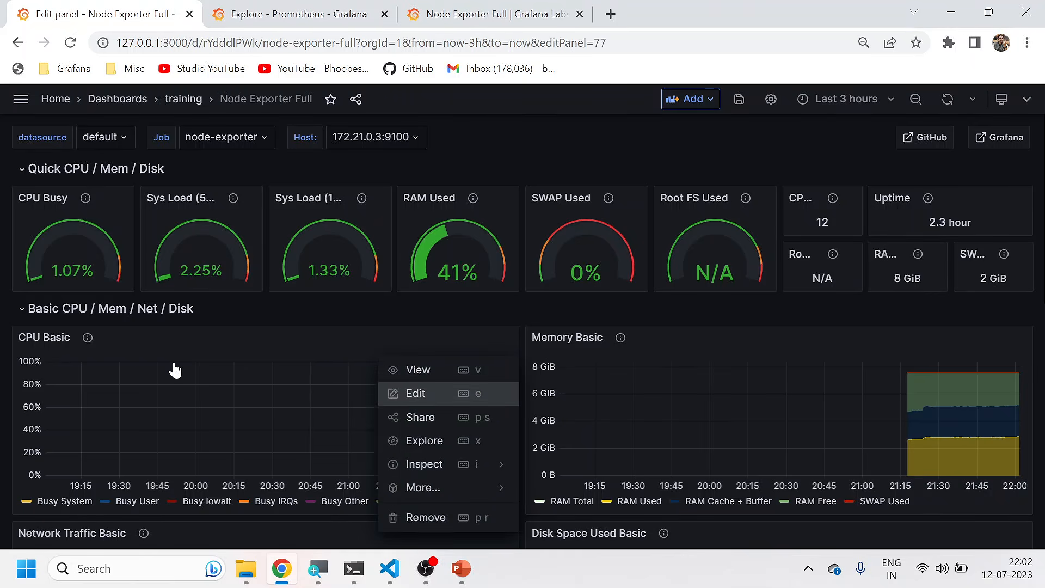
# Step: Review the CPU Basic panel's queries, expand query A's options and isolate the Busy System series in the graph
pyautogui.scroll(-8, 352, 406)
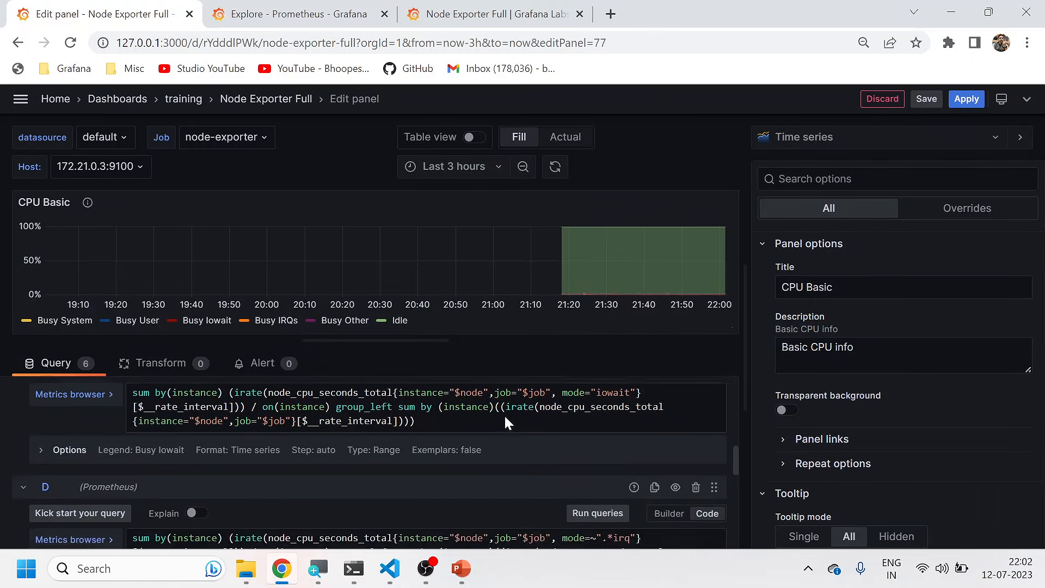
pyautogui.scroll(-5, 112, 460)
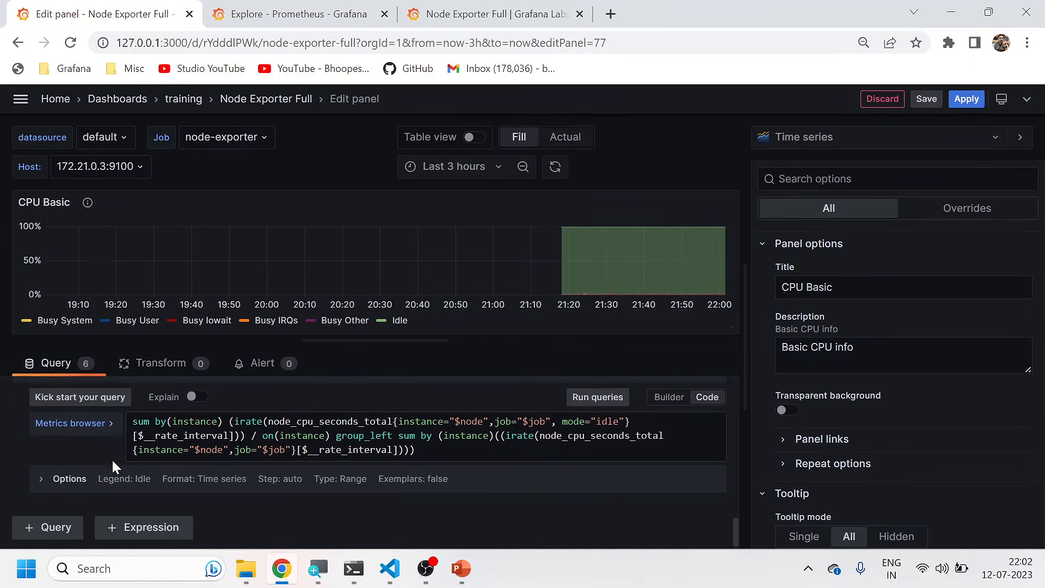
pyautogui.scroll(13, 112, 459)
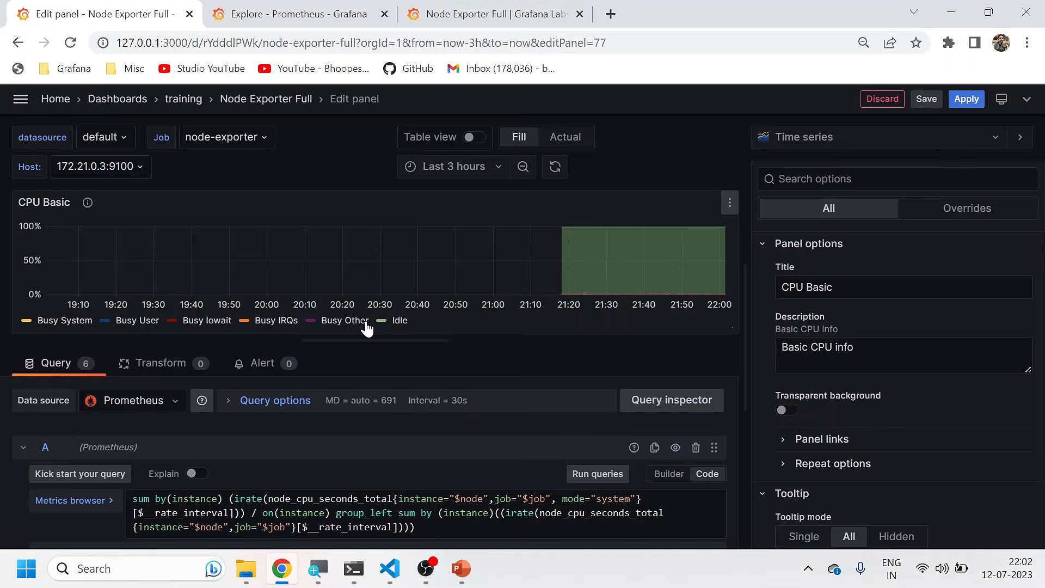
pyautogui.scroll(-2, 289, 446)
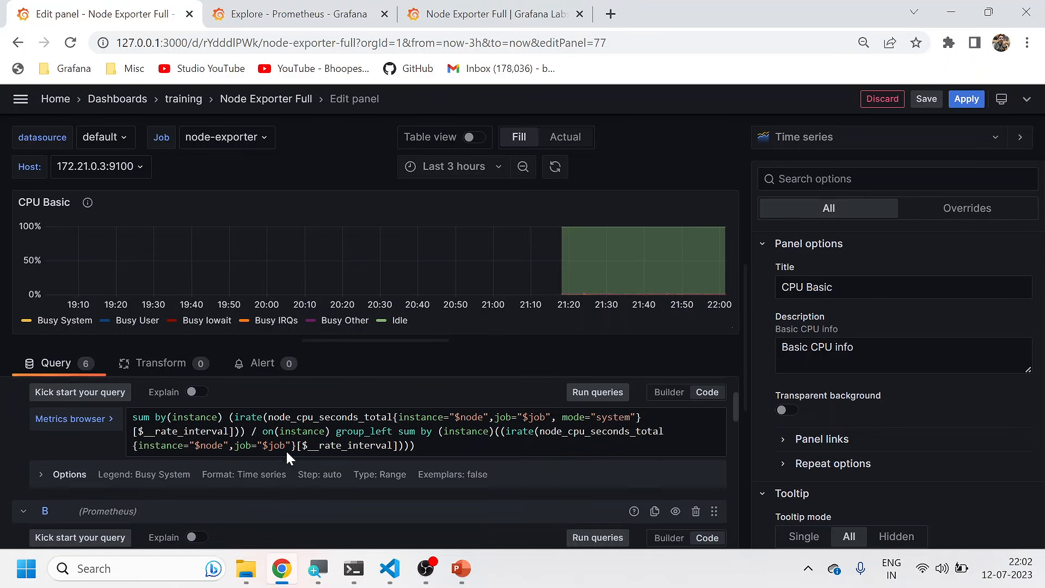
pyautogui.click(40, 475)
pyautogui.scroll(-2, 38, 476)
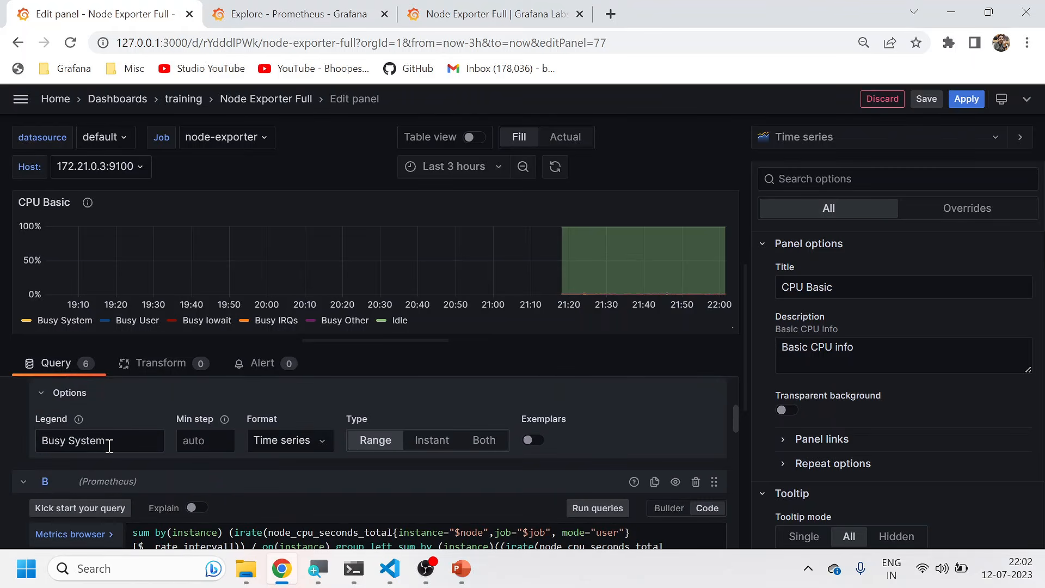
pyautogui.click(65, 321)
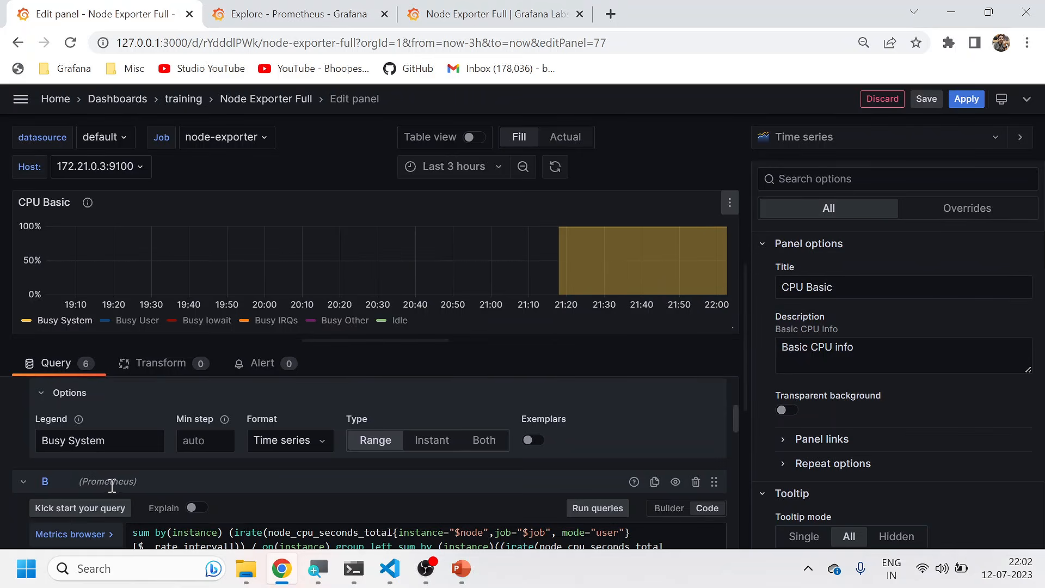
# Step: Expand query B's options, isolate the Busy User series in the graph and inspect its value at 21:35
pyautogui.scroll(-2, 74, 511)
pyautogui.click(43, 510)
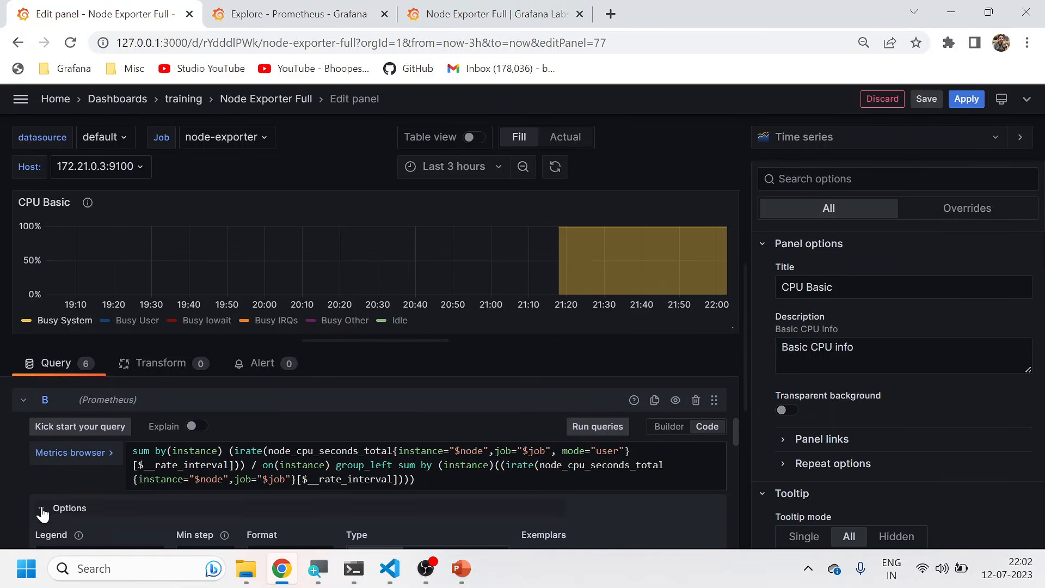
pyautogui.scroll(-2, 103, 539)
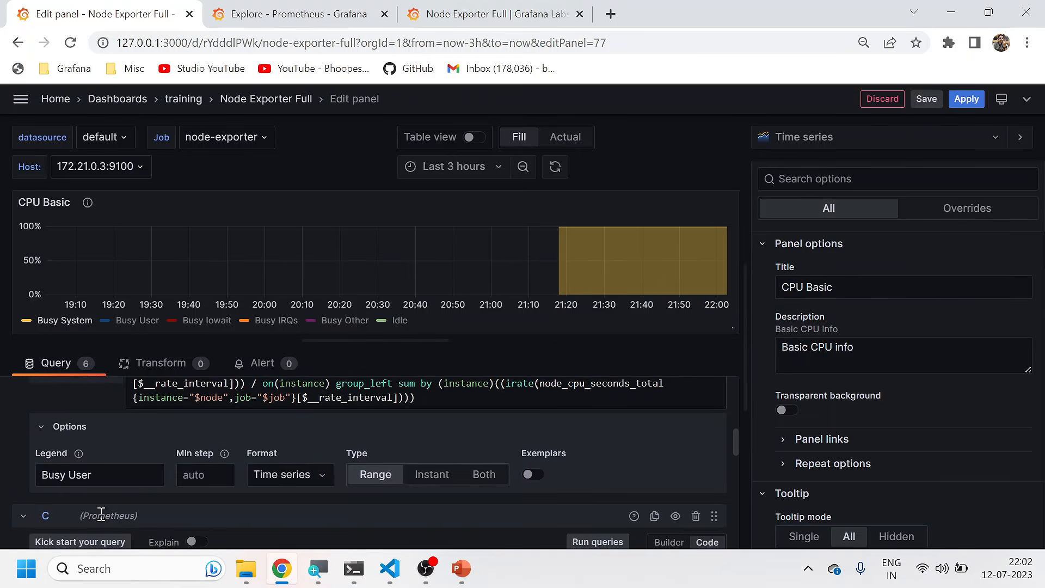
pyautogui.click(139, 321)
pyautogui.moveTo(624, 285)
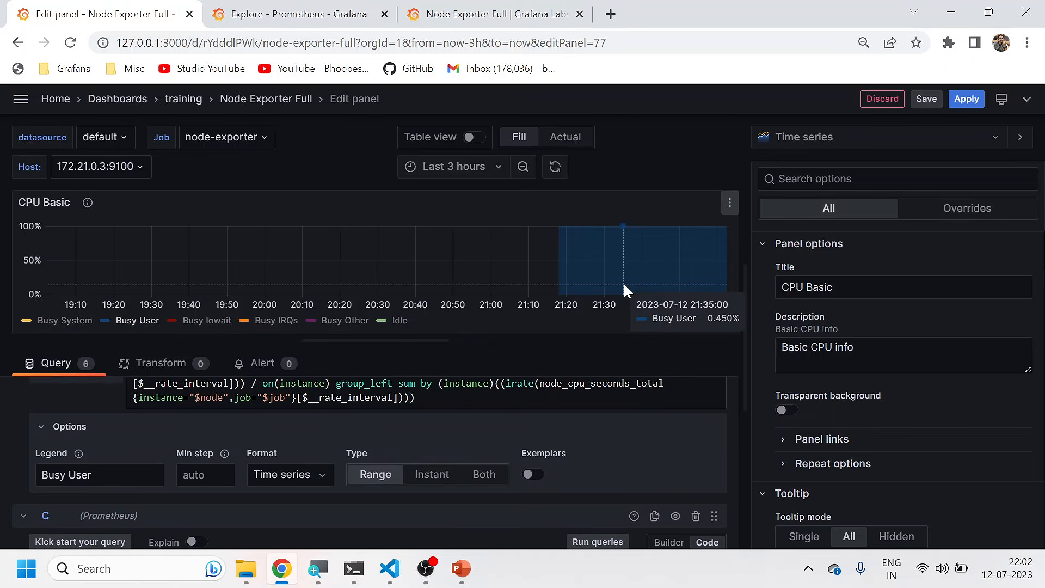
# Step: Expand query C's options and highlight its legend name, Busy Iowait
pyautogui.scroll(-4, 79, 469)
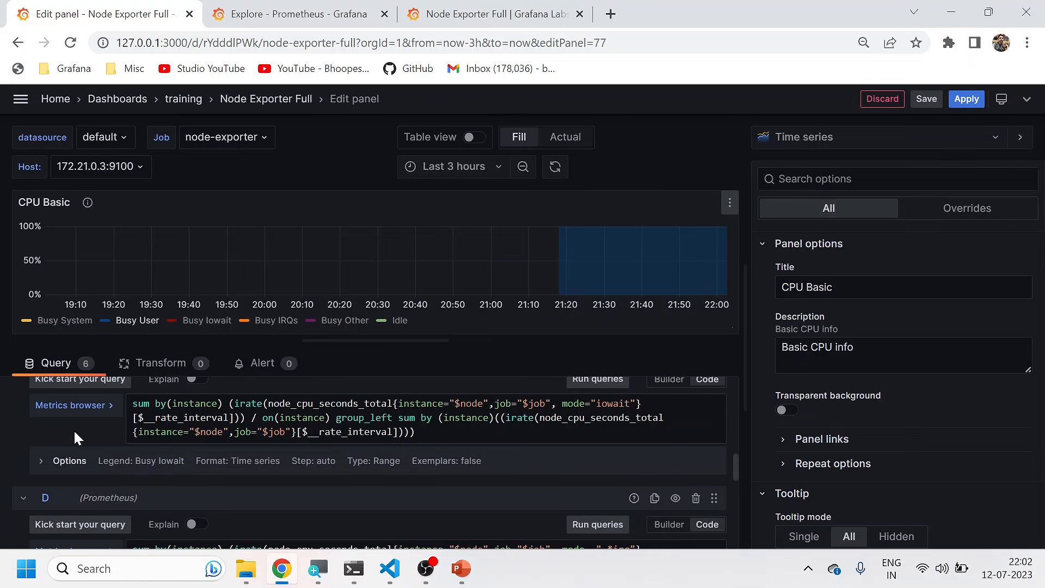
pyautogui.click(42, 461)
pyautogui.moveTo(108, 515); pyautogui.dragTo(44, 508)
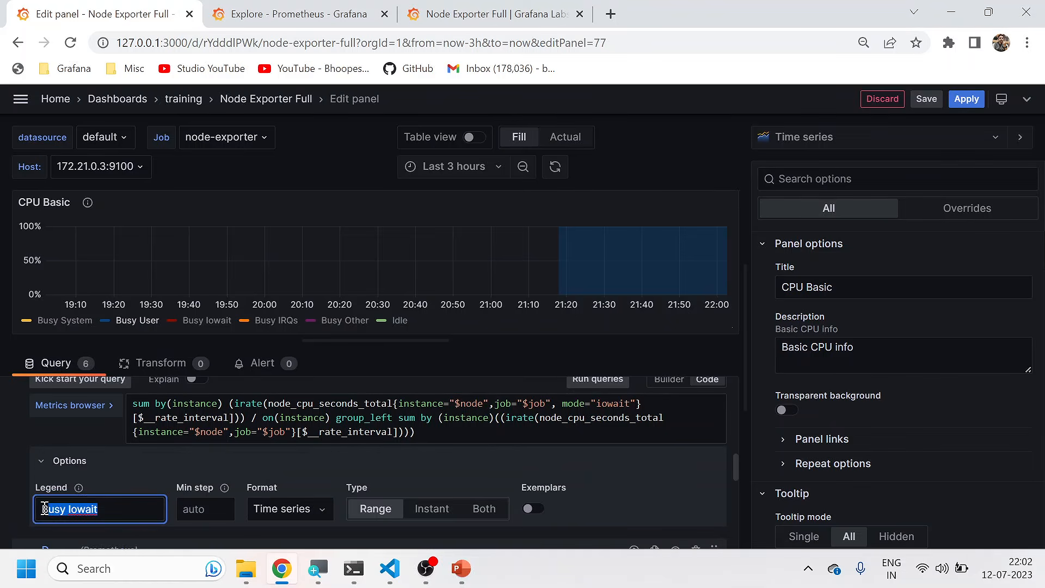
pyautogui.scroll(-3, 103, 469)
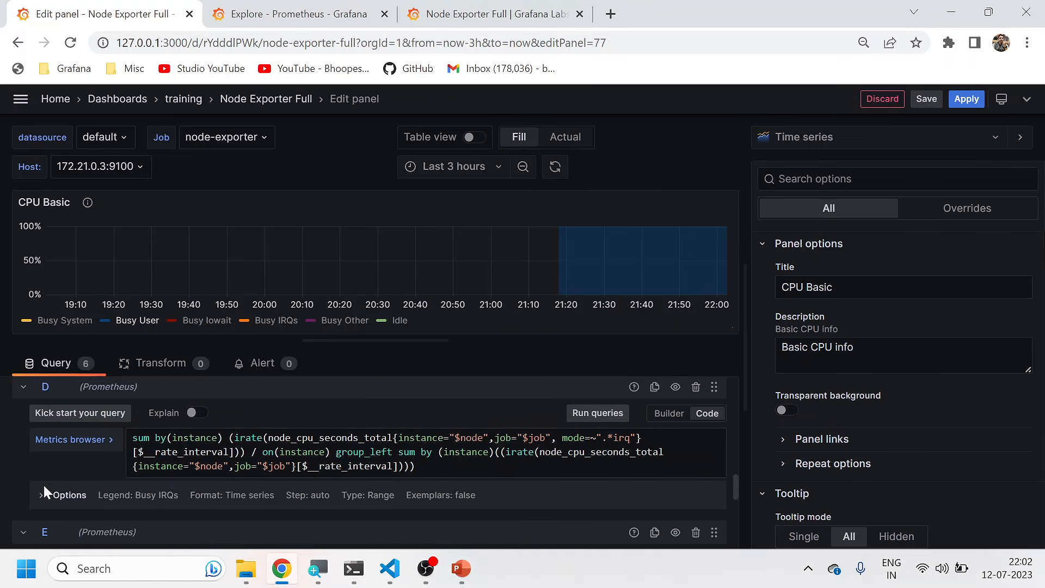
# Step: Collapse queries A and B of the CPU Basic panel
pyautogui.scroll(10, 78, 442)
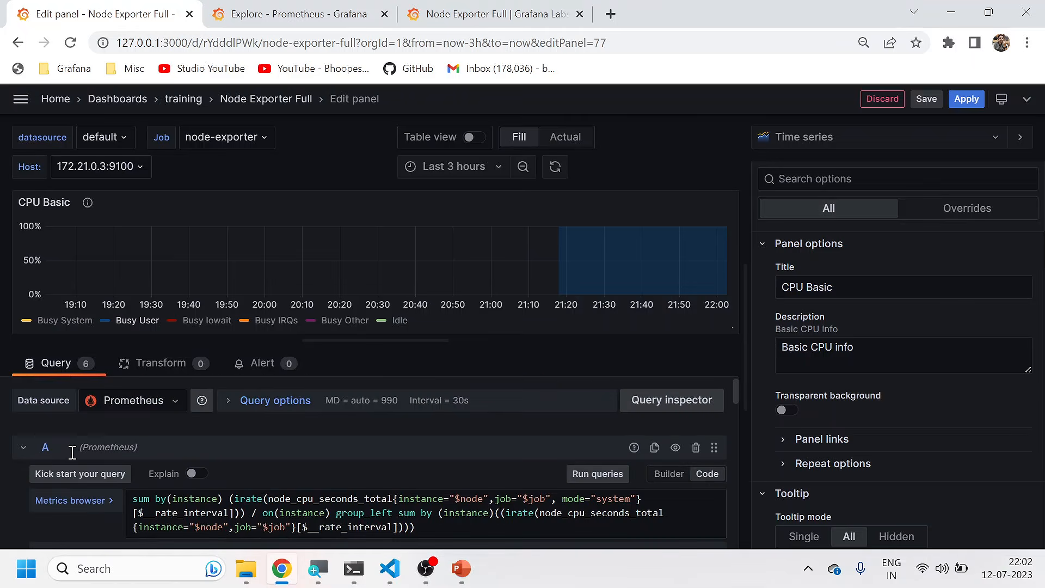
pyautogui.click(22, 448)
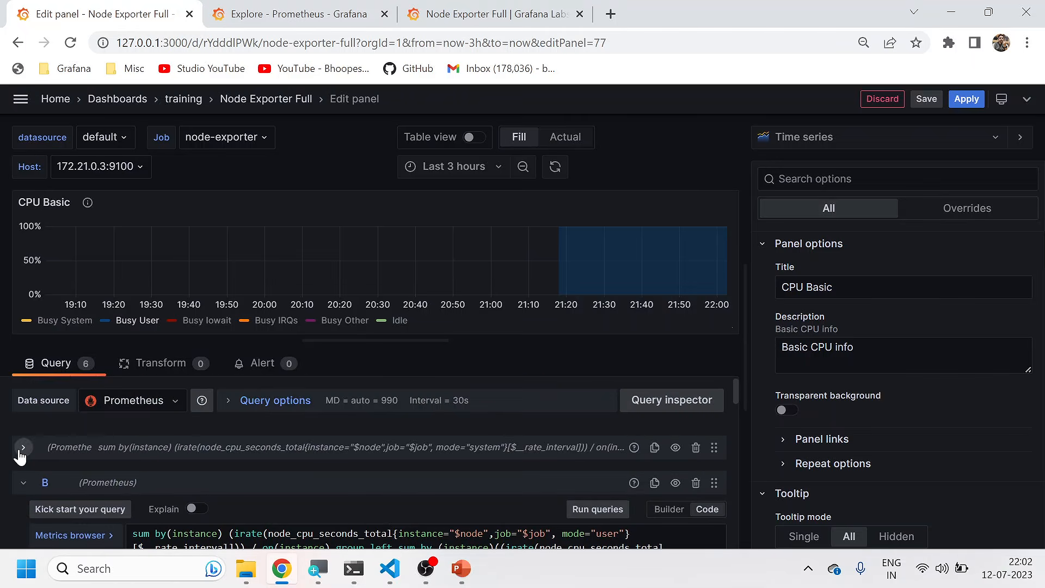
pyautogui.click(23, 483)
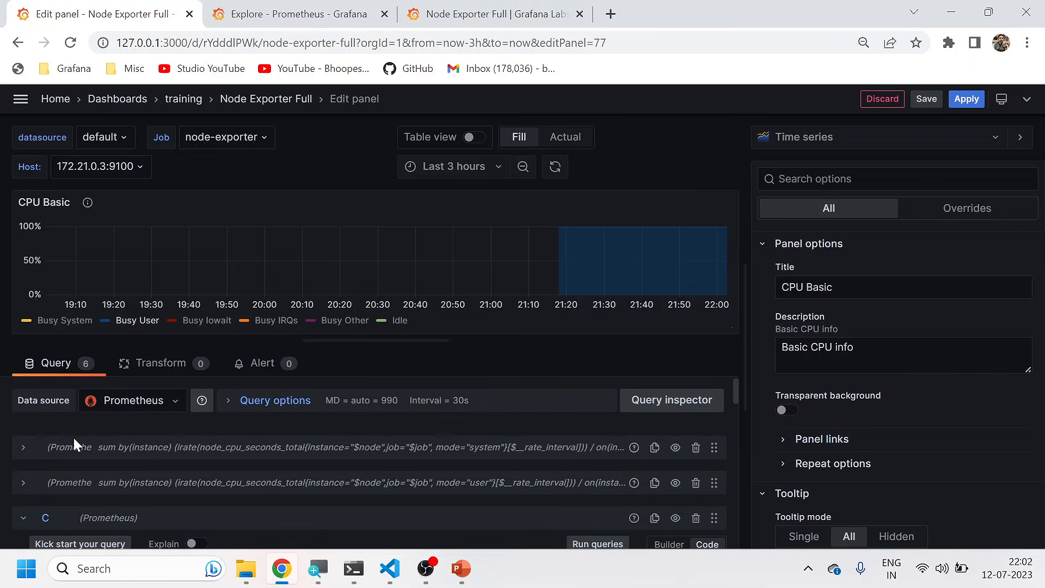
# Step: Duplicate the current browser tab, and go to Grafana's home page and its main navigation in the copy
pyautogui.rightClick(140, 10)
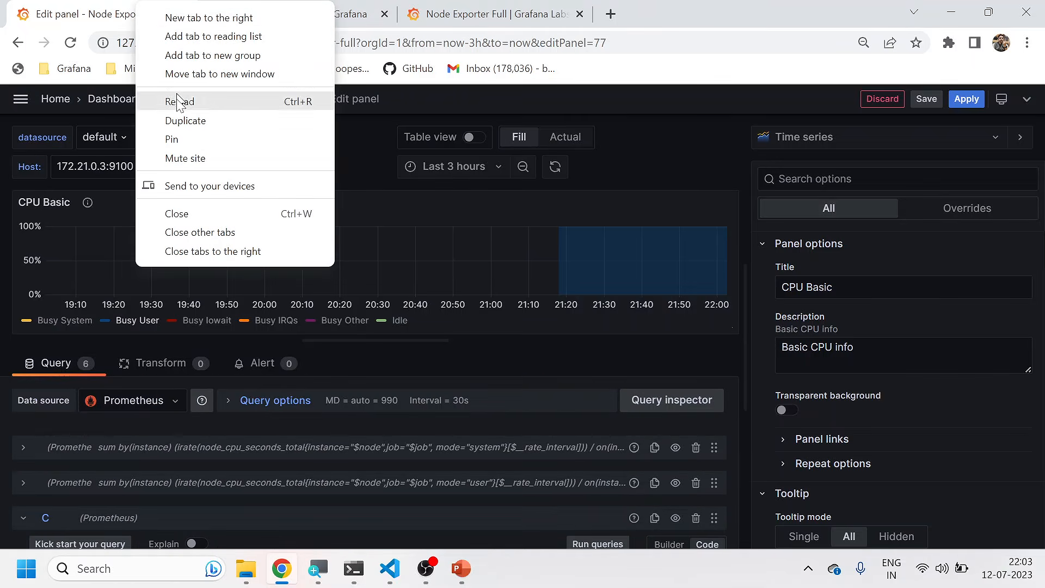
pyautogui.click(174, 121)
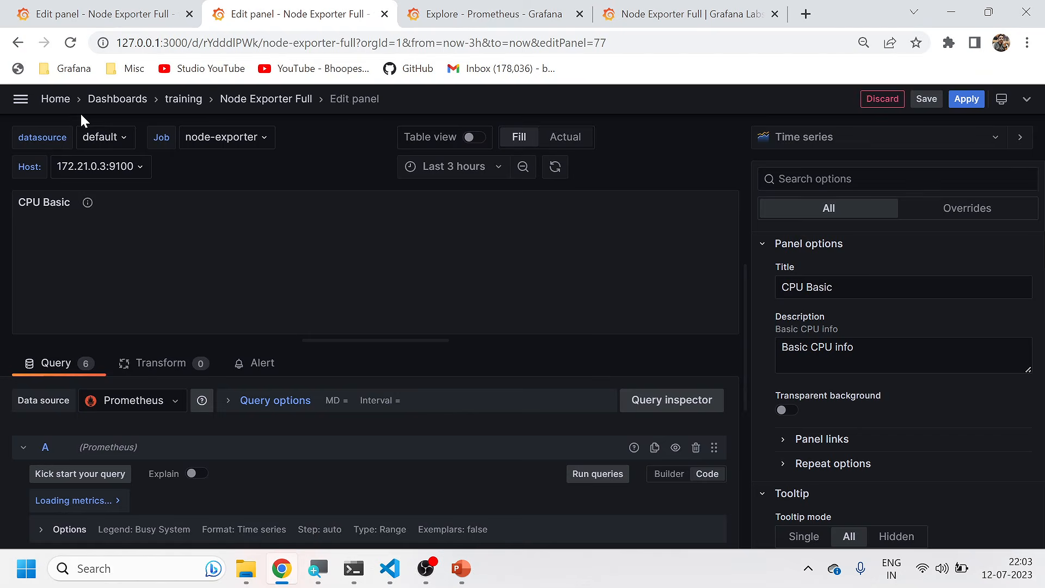
pyautogui.click(61, 100)
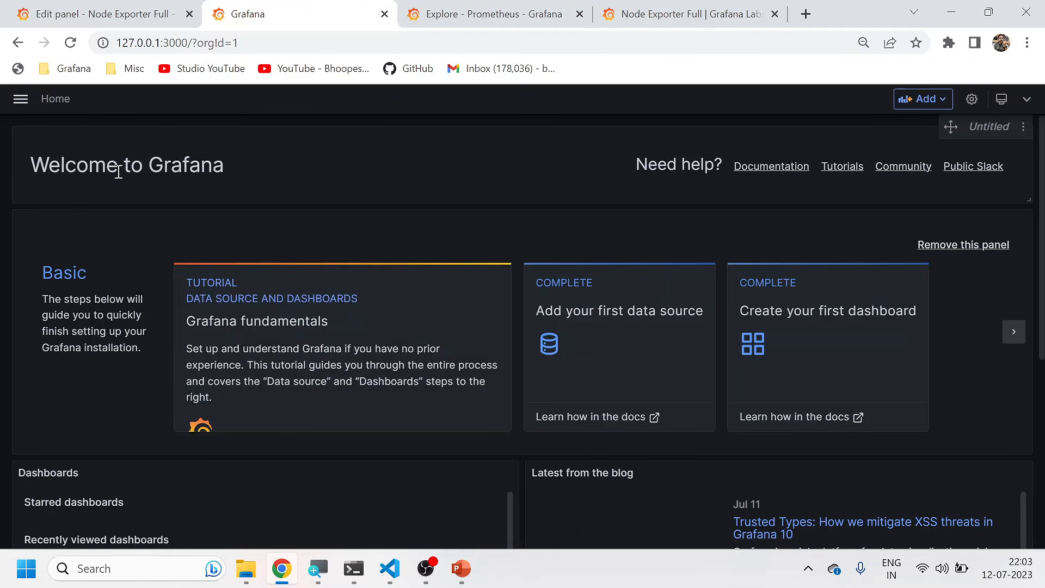
pyautogui.click(21, 98)
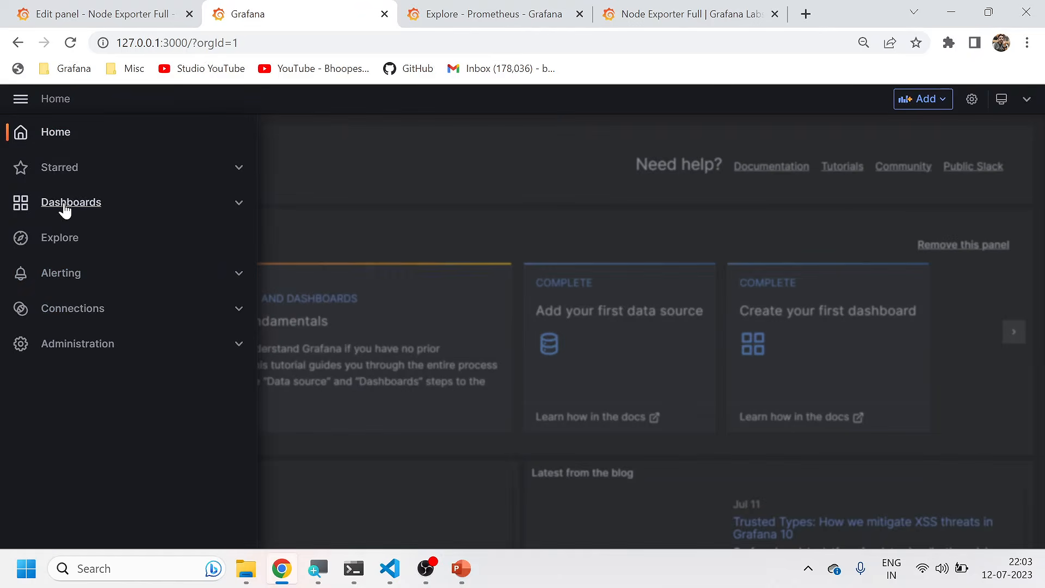
# Step: Create a new dashboard from the Dashboards page and add a visualization panel to it
pyautogui.click(249, 212)
pyautogui.click(103, 205)
pyautogui.click(985, 212)
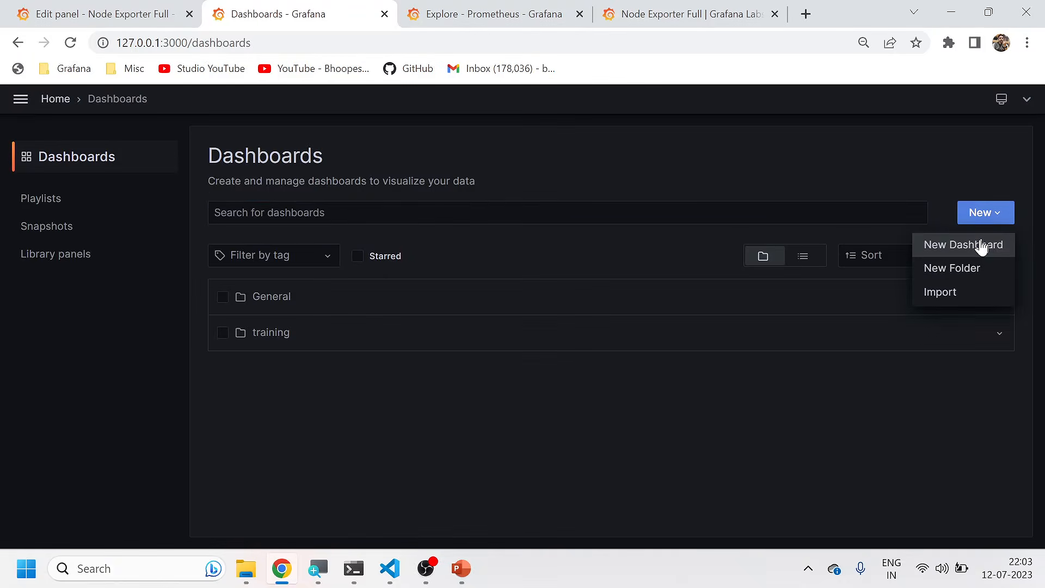
pyautogui.click(979, 243)
pyautogui.click(503, 332)
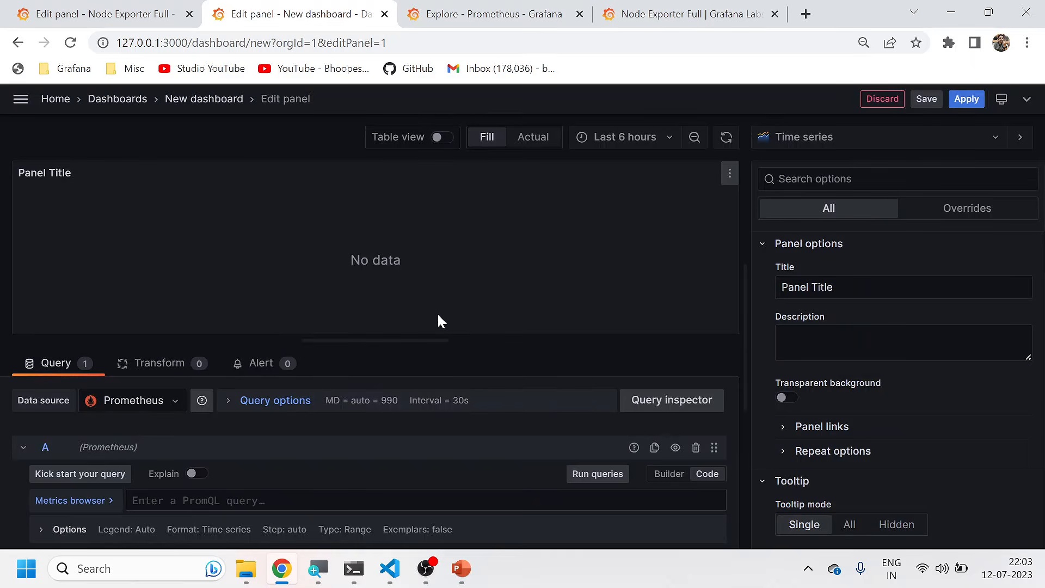
# Step: Copy the non-idle CPU expression of Explore query A into query A of the new dashboard panel and run it
pyautogui.click(154, 20)
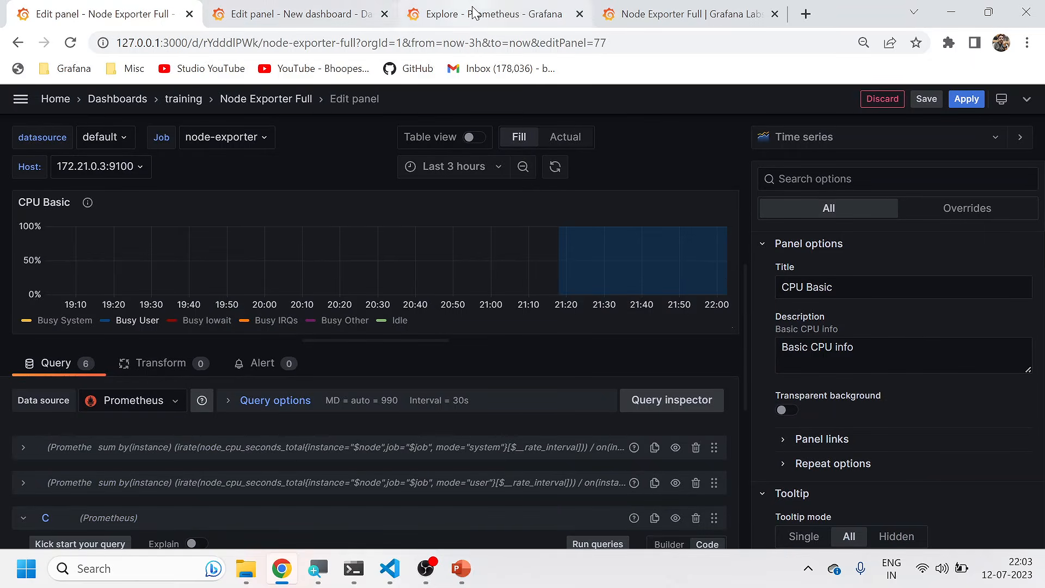
pyautogui.click(487, 15)
pyautogui.click(30, 173)
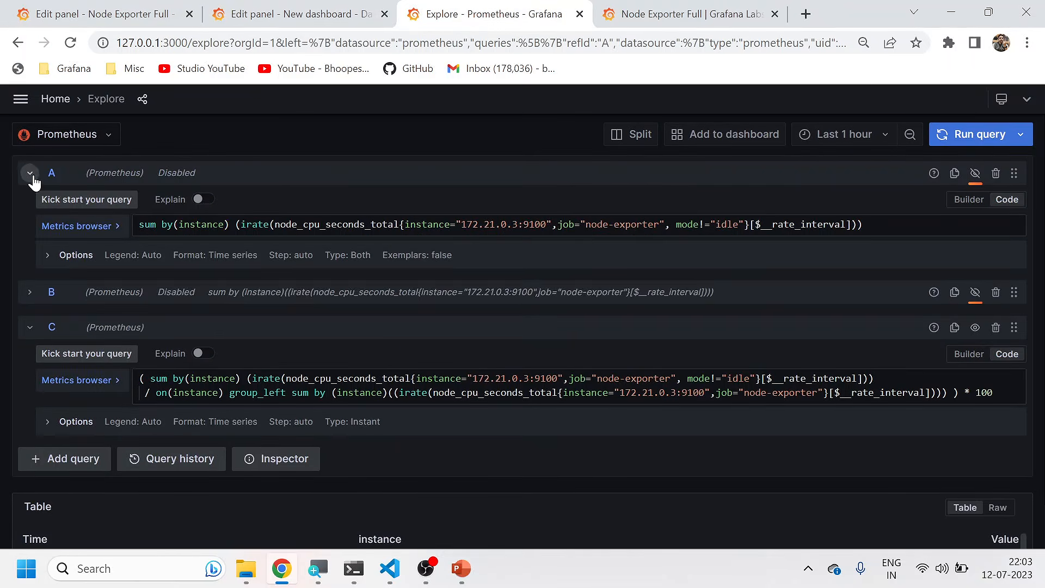
pyautogui.tripleClick(354, 228)
pyautogui.hotkey('ctrl', 'c')
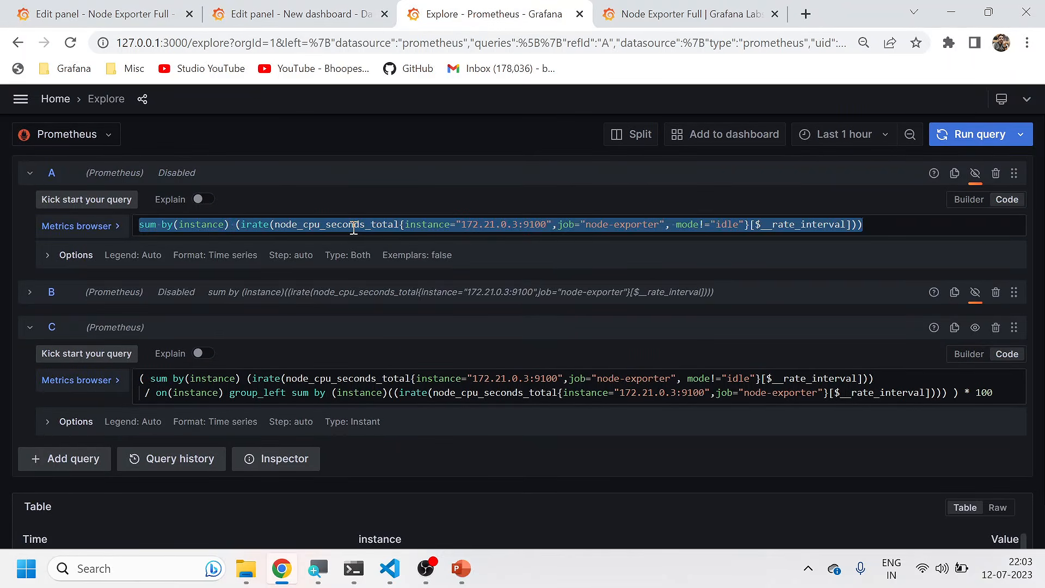
pyautogui.click(326, 16)
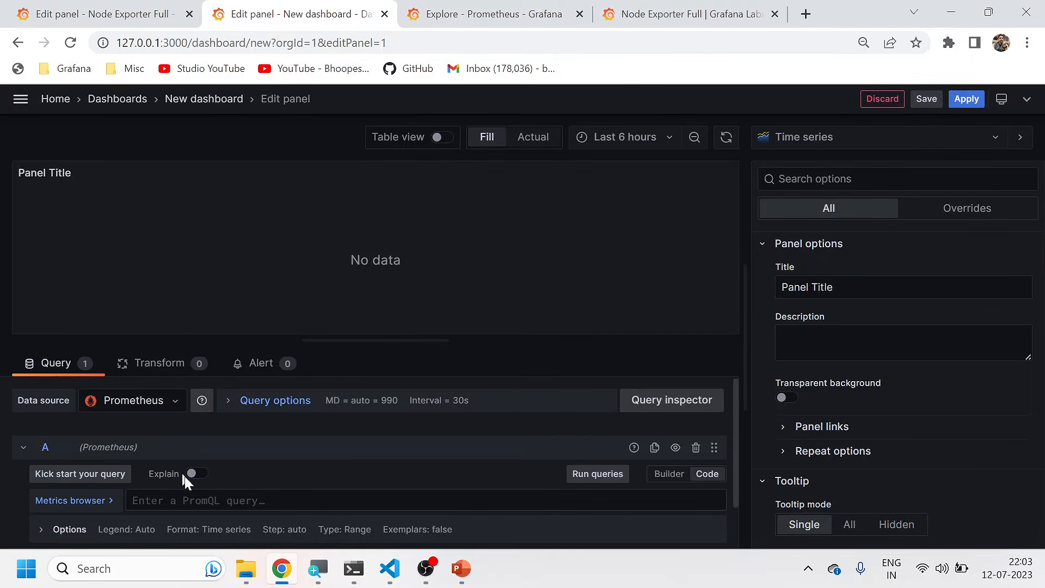
pyautogui.hotkey('ctrl', 'v')
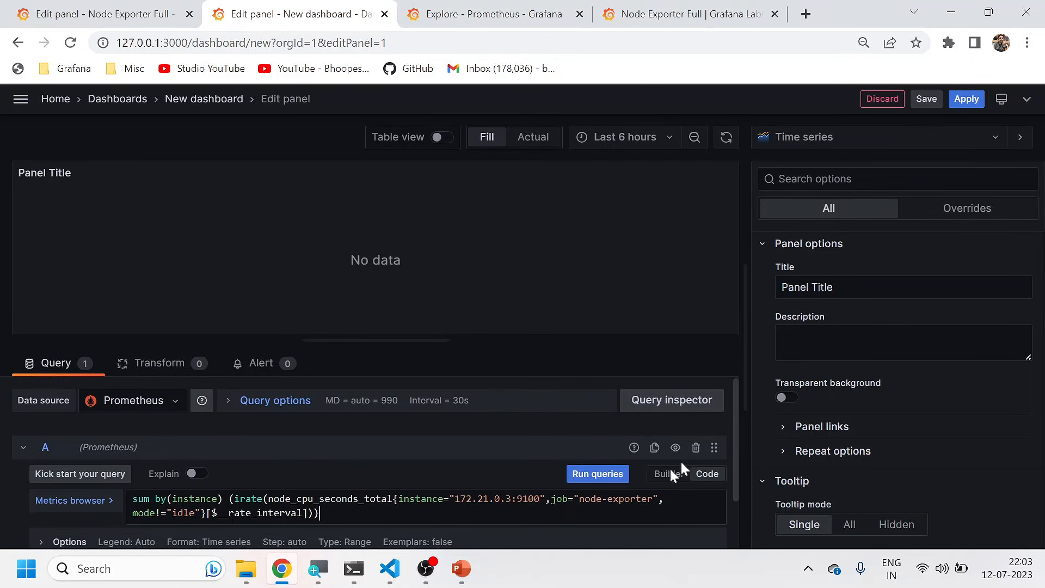
pyautogui.click(619, 483)
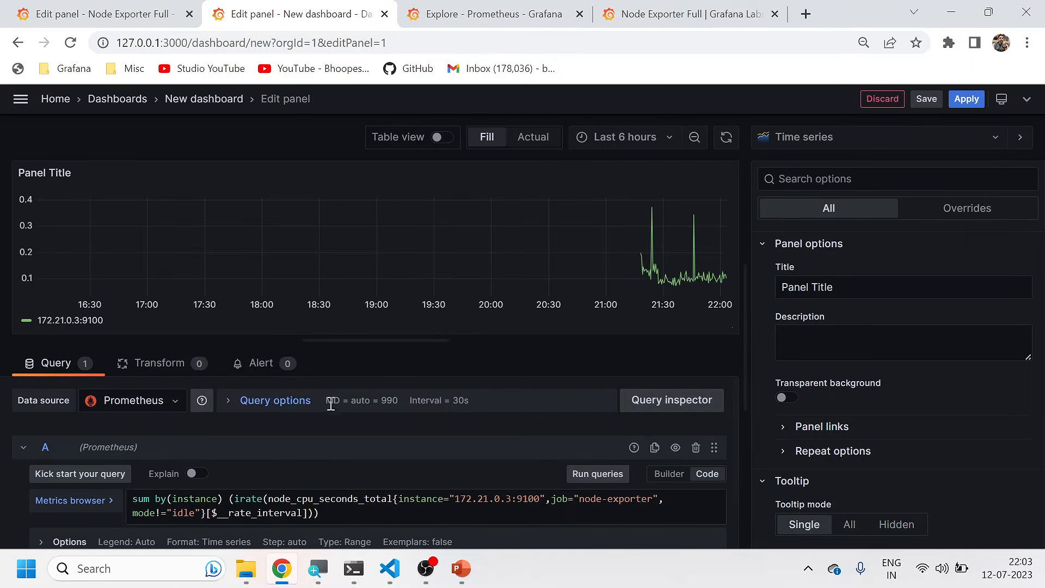
# Step: Add a second query to the panel and check the list of available data sources
pyautogui.scroll(-2, 247, 439)
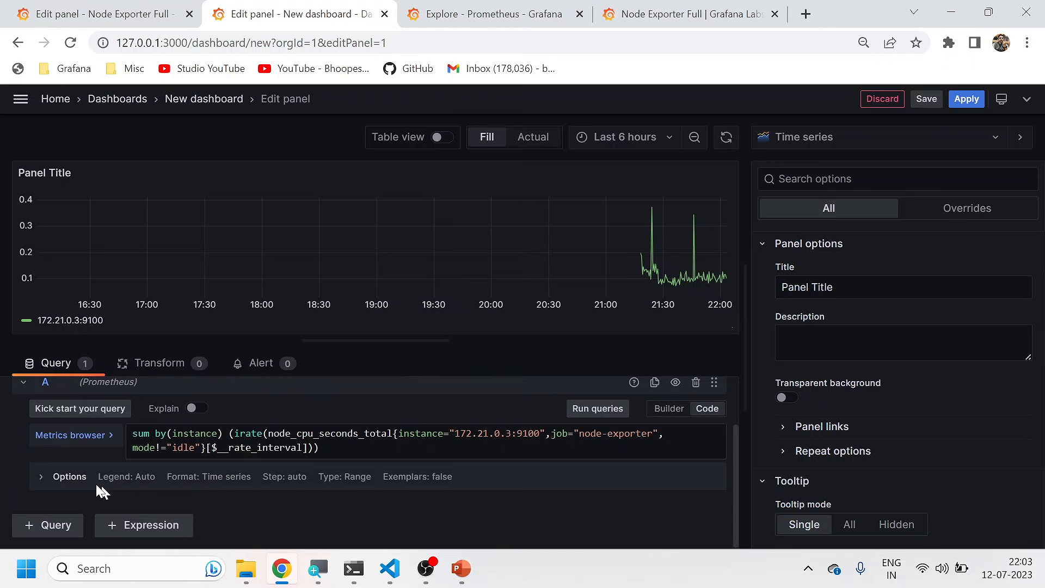
pyautogui.click(31, 529)
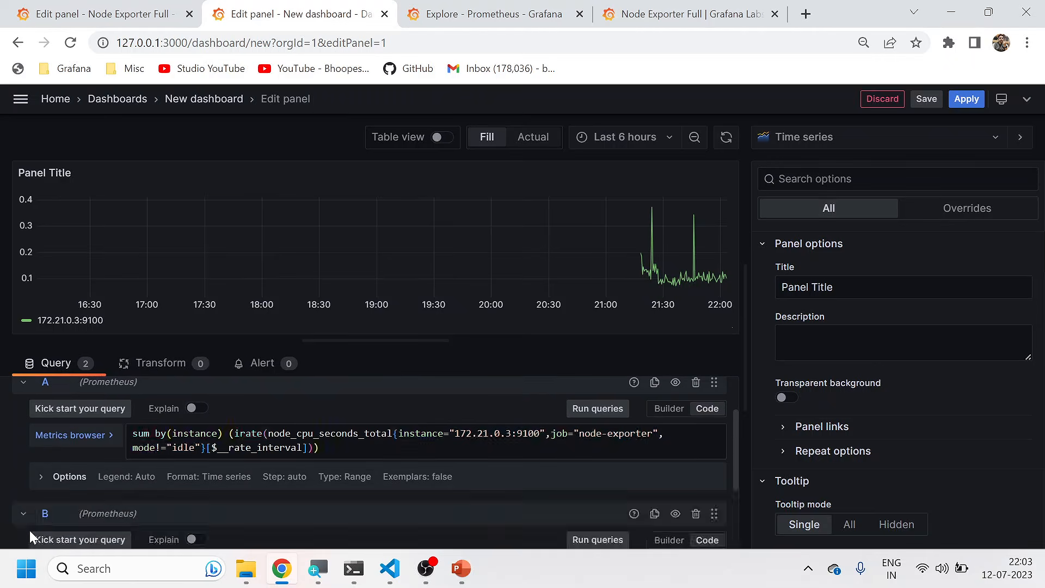
pyautogui.scroll(4, 87, 478)
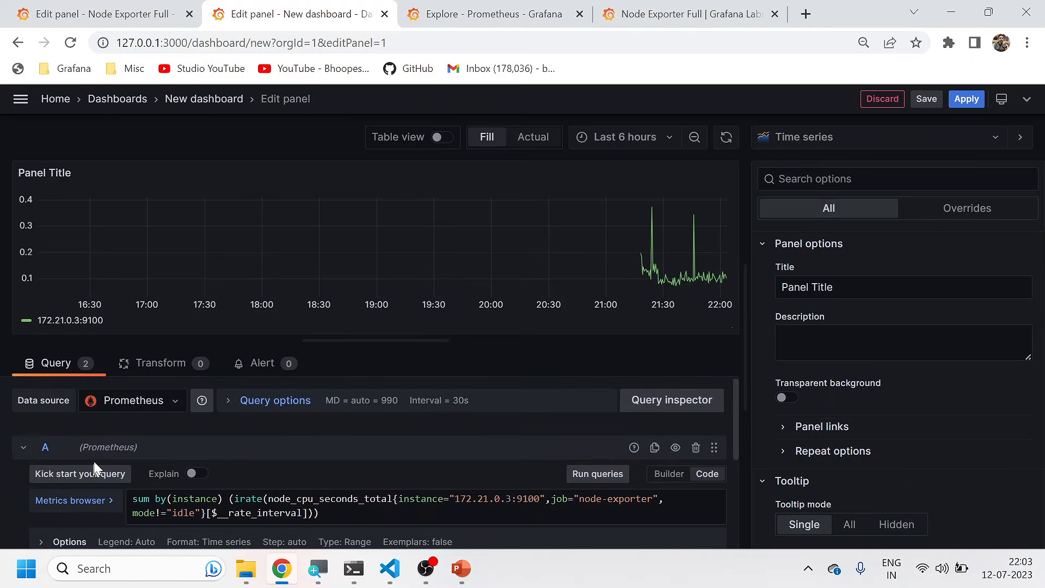
pyautogui.click(124, 409)
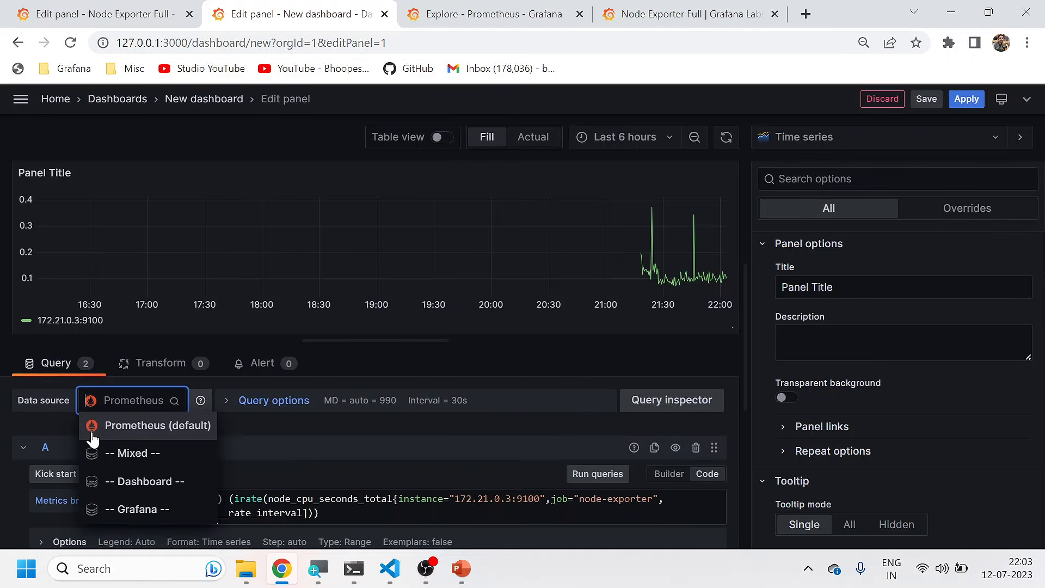
pyautogui.click(64, 428)
pyautogui.scroll(-1, 165, 429)
pyautogui.scroll(1, 163, 407)
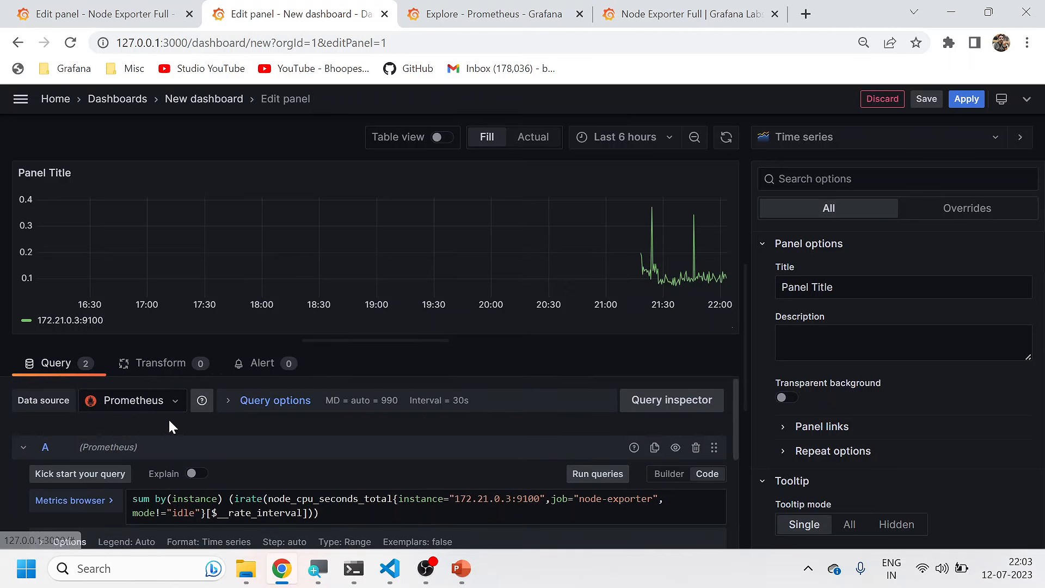
# Step: Copy the total CPU expression of Explore query B into query B of the new dashboard panel and run the queries
pyautogui.scroll(-2, 168, 418)
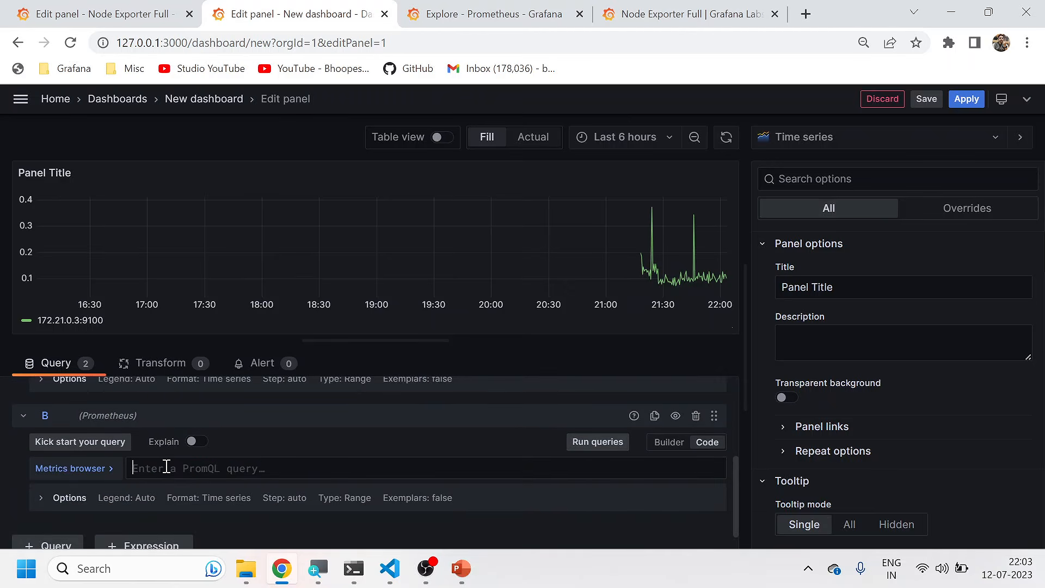
pyautogui.hotkey('alt', 'Tab')
pyautogui.hotkey('alt', 'Tab')
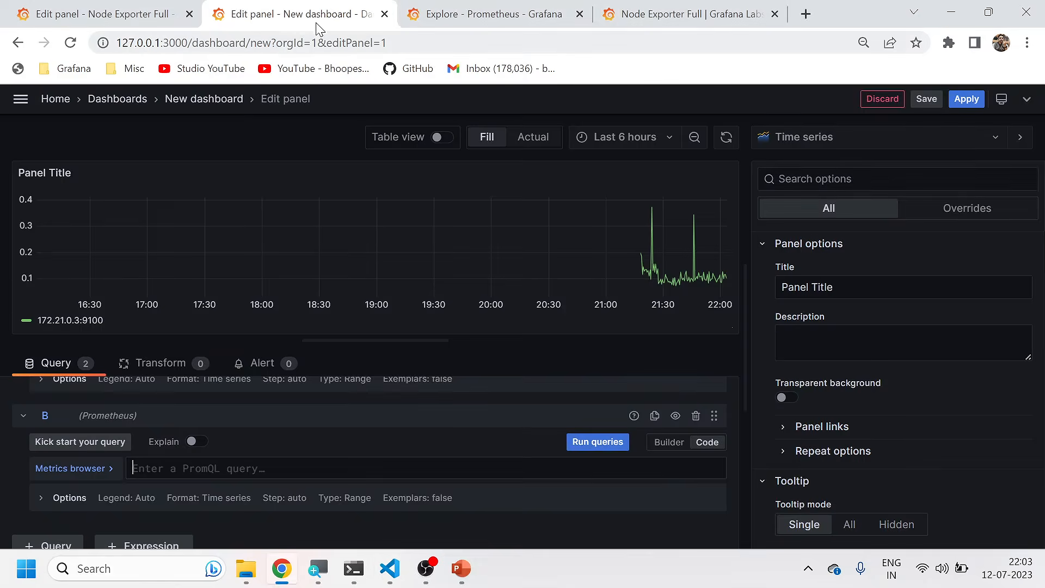
pyautogui.click(459, 6)
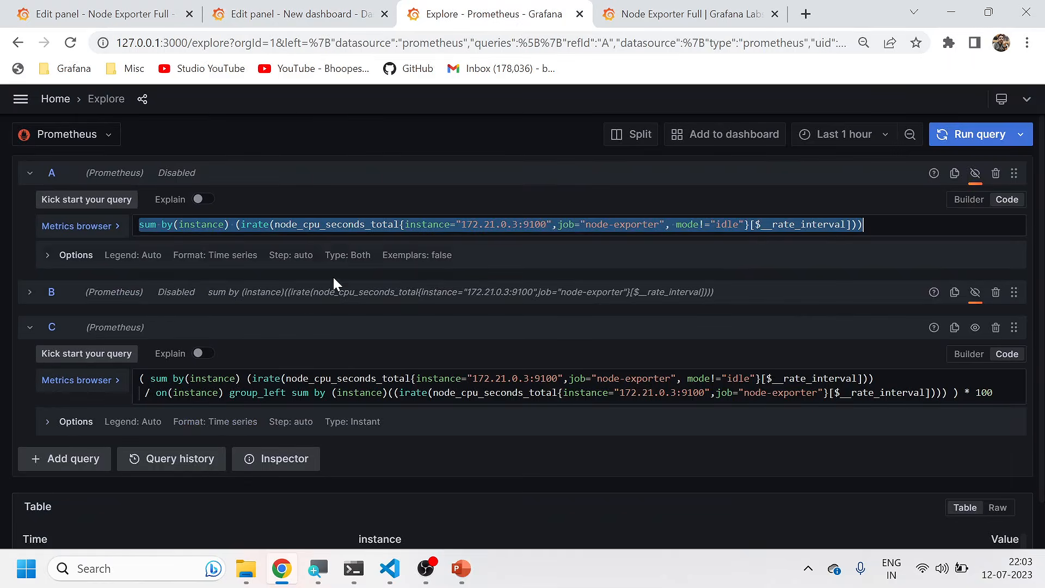
pyautogui.click(30, 291)
pyautogui.hotkey('ctrl', 'a')
pyautogui.hotkey('ctrl', 'c')
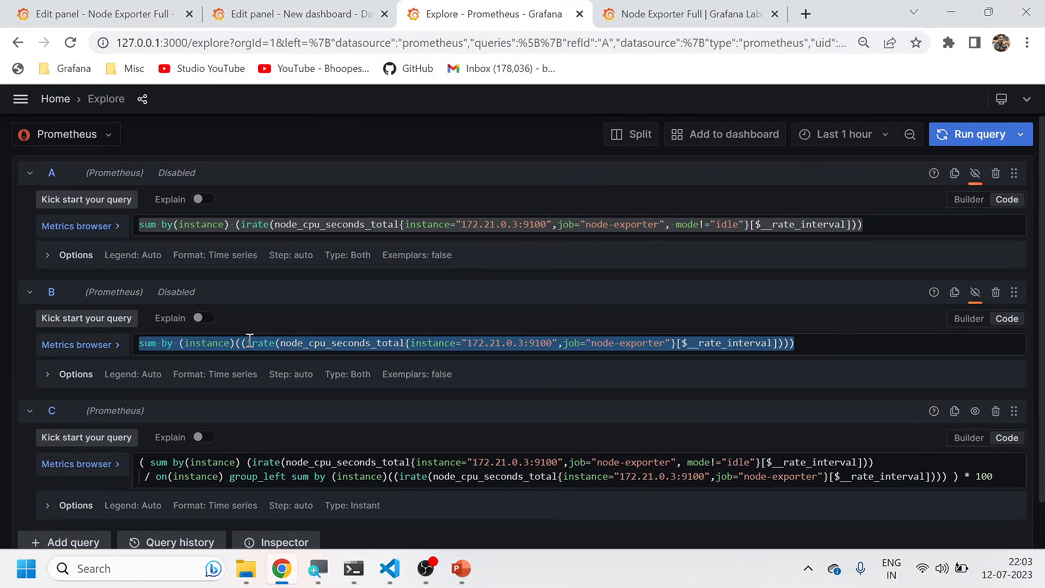
pyautogui.hotkey('alt', 'Tab')
pyautogui.hotkey('alt', 'Tab')
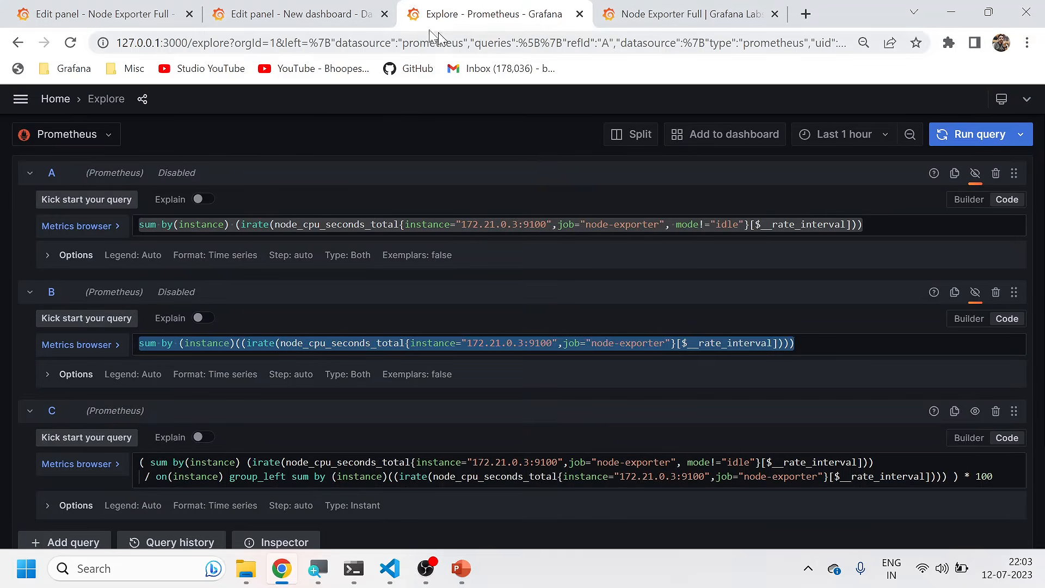
pyautogui.click(327, 15)
pyautogui.click(234, 468)
pyautogui.hotkey('ctrl', 'v')
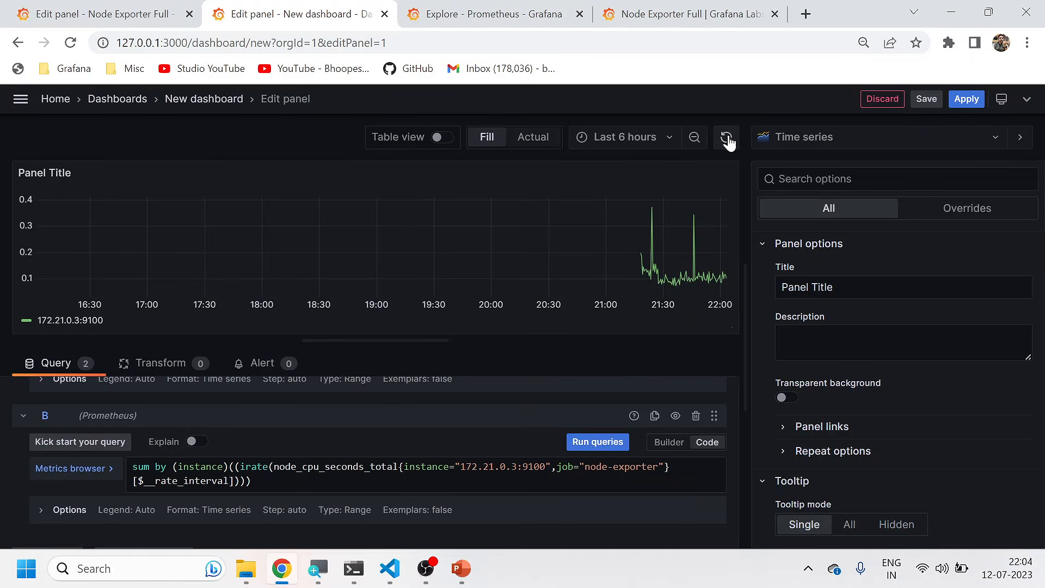
pyautogui.click(598, 442)
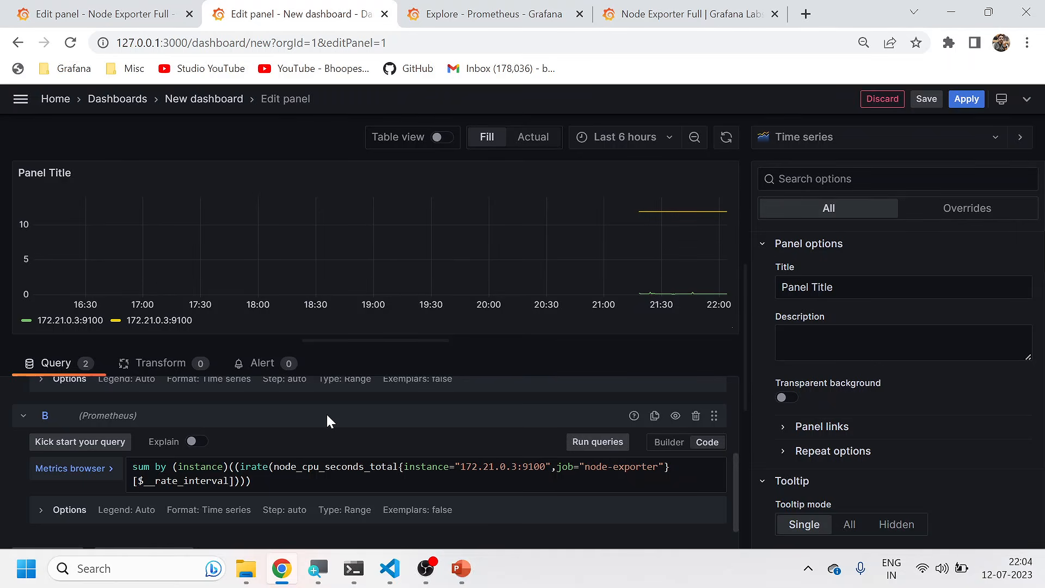
# Step: Examine the system and user mode queries of the CPU Basic panel in Node Exporter Full and leave its editor, discarding changes
pyautogui.scroll(2, 327, 416)
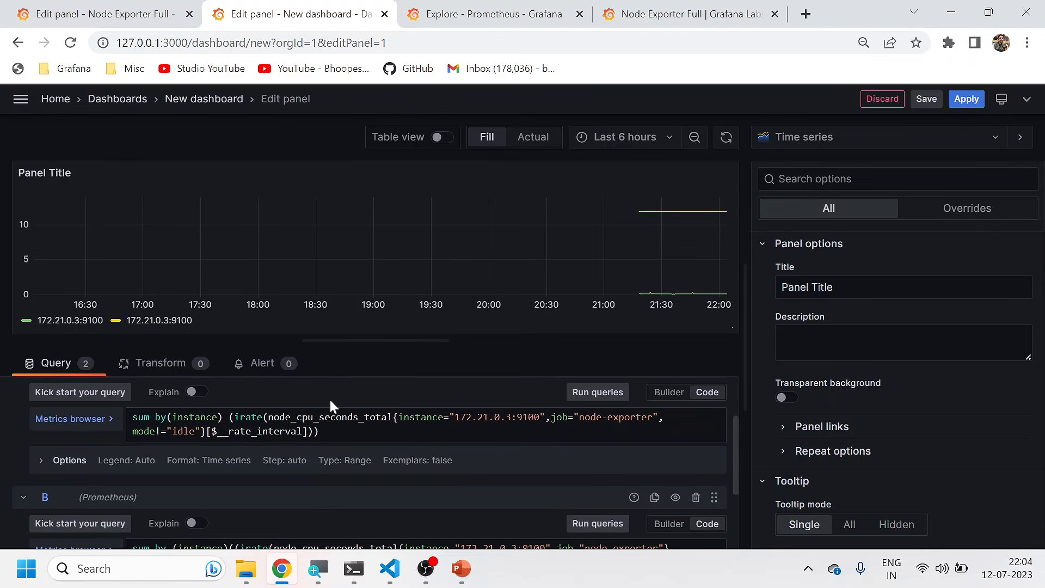
pyautogui.click(106, 12)
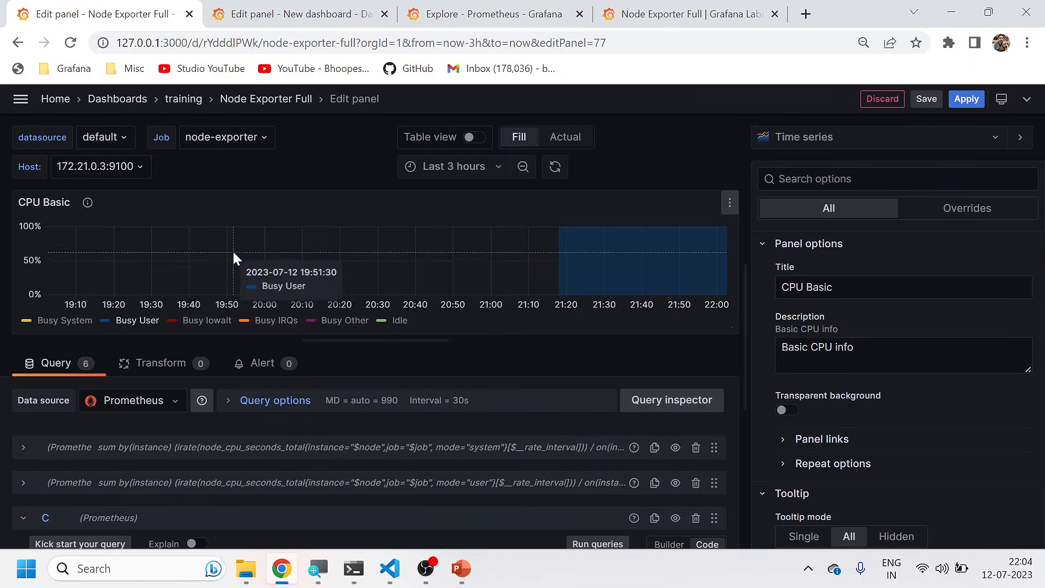
pyautogui.click(23, 448)
pyautogui.scroll(-2, 44, 455)
pyautogui.scroll(-1, 54, 453)
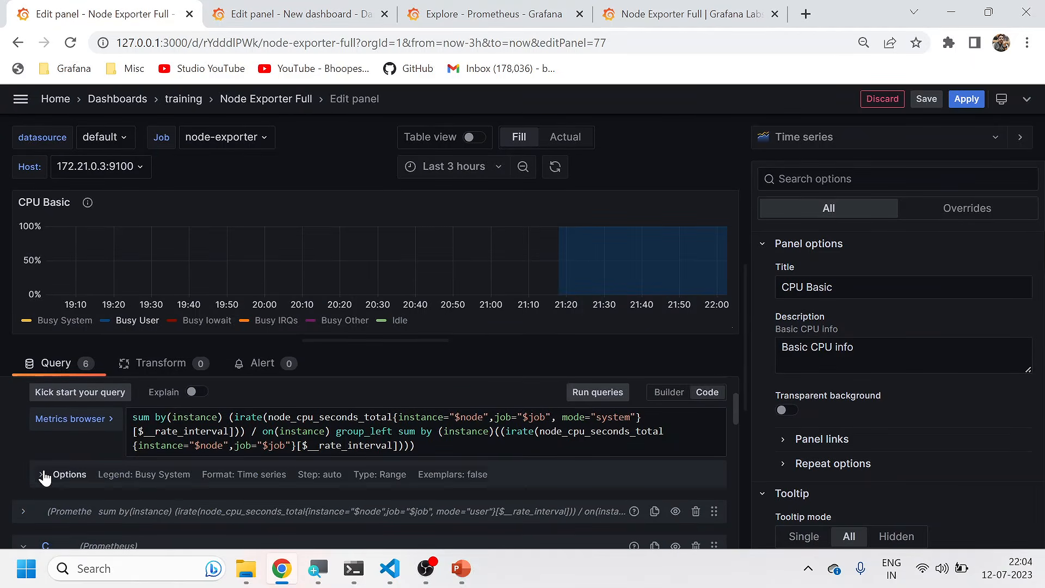
pyautogui.click(23, 512)
pyautogui.scroll(-1, 35, 499)
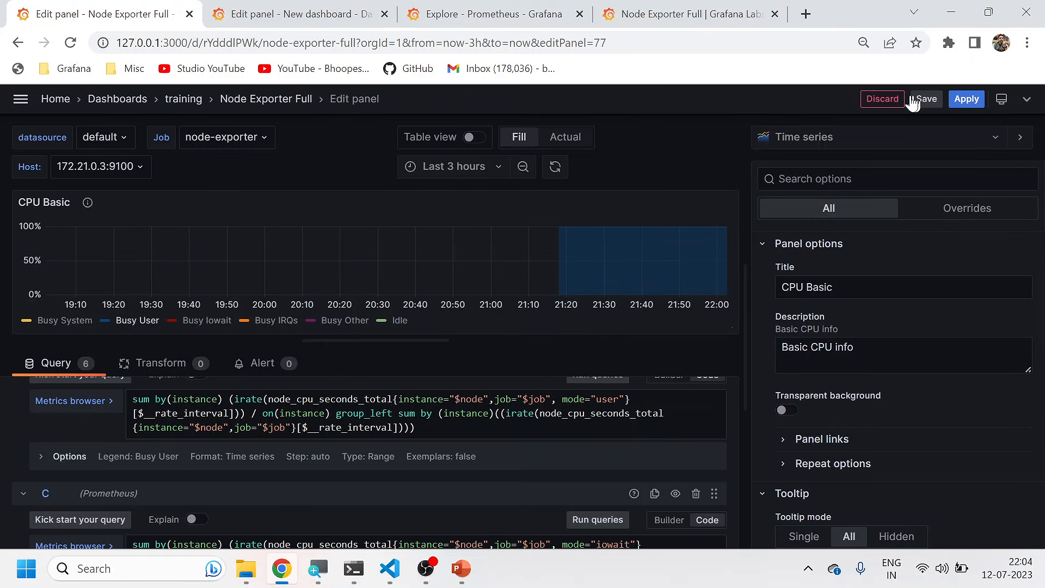
pyautogui.click(882, 99)
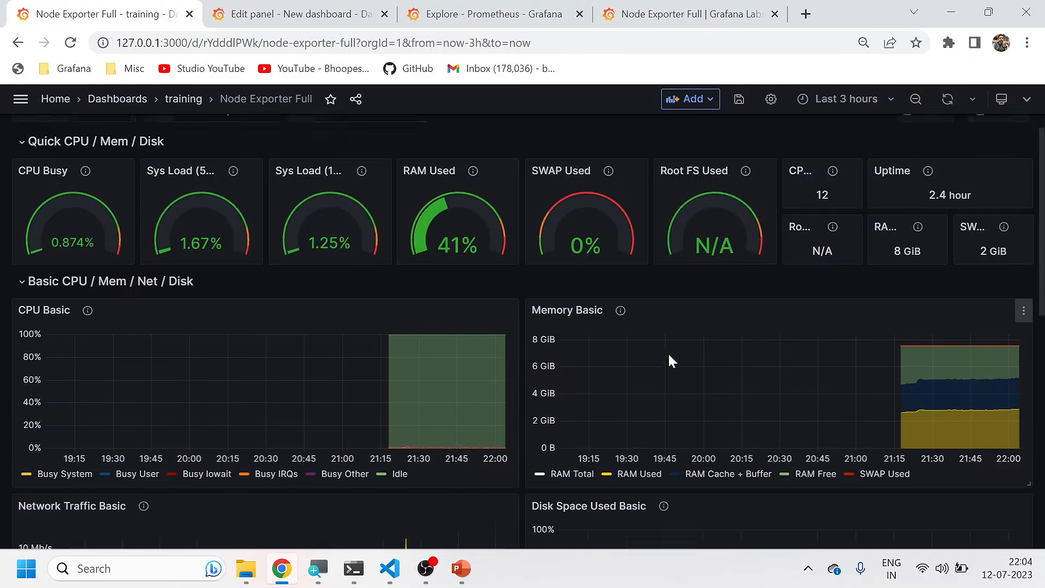
# Step: Expand the Storage Disk row of the Node Exporter Full dashboard and open its Disk IOps Completed panel for editing
pyautogui.scroll(-10, 668, 354)
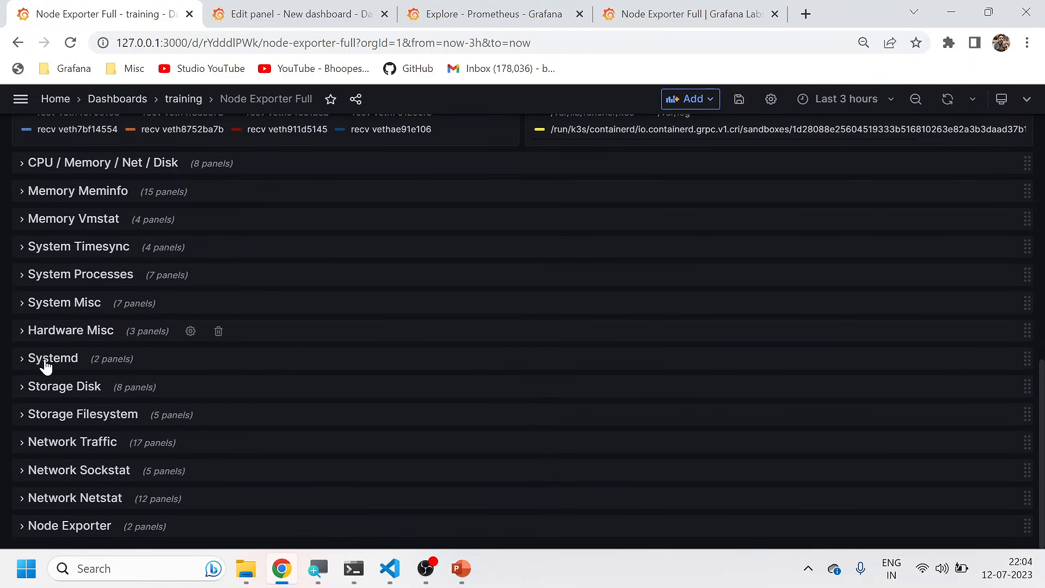
pyautogui.click(28, 385)
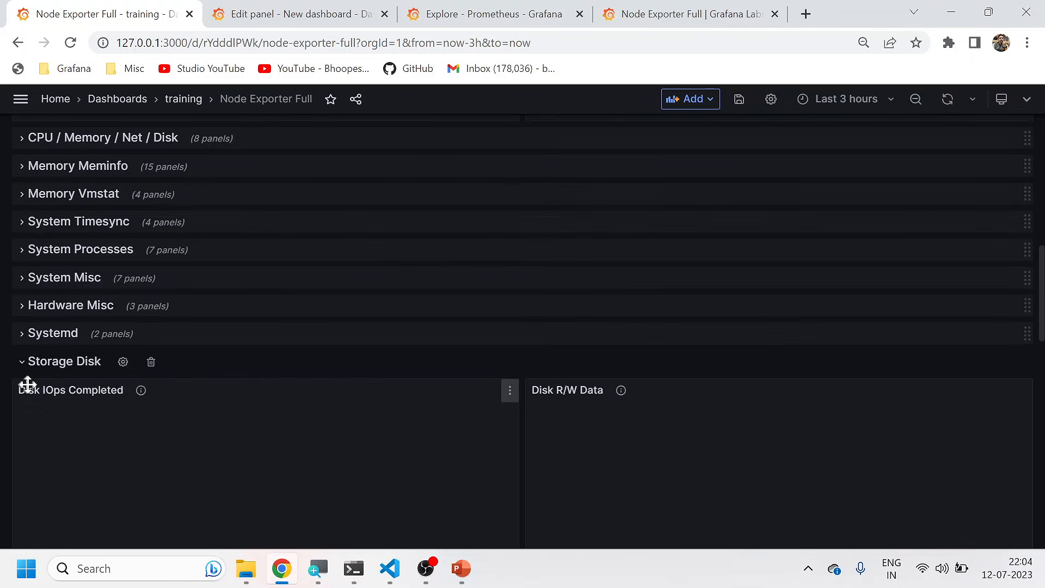
pyautogui.scroll(-6, 107, 401)
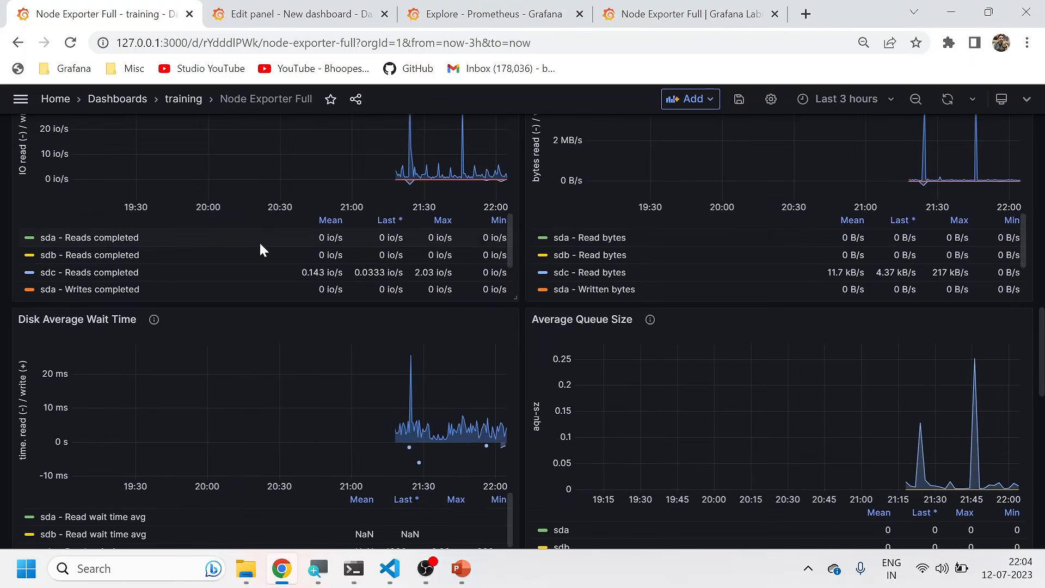
pyautogui.scroll(3, 259, 240)
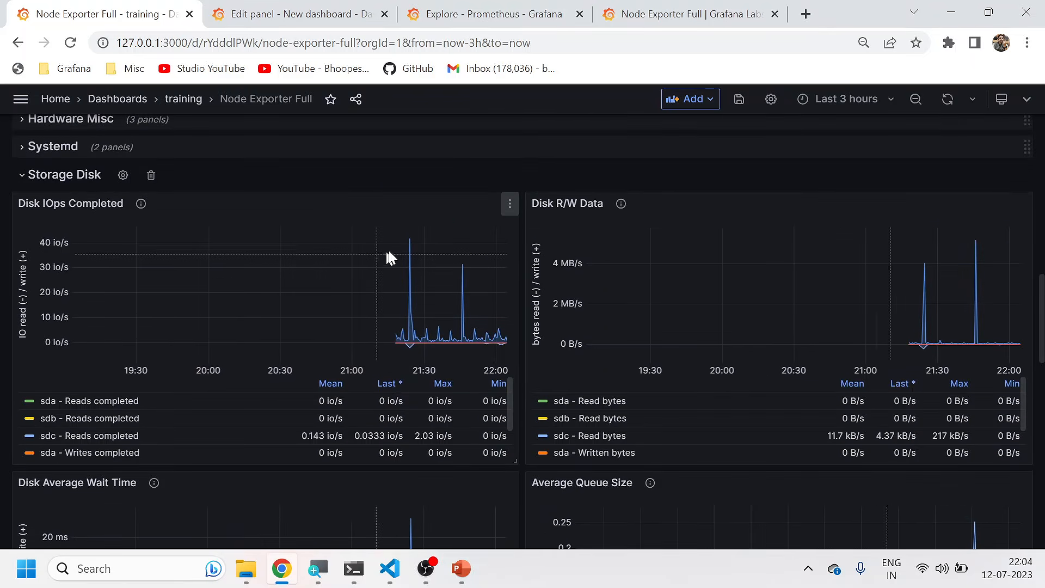
pyautogui.click(506, 204)
pyautogui.click(416, 260)
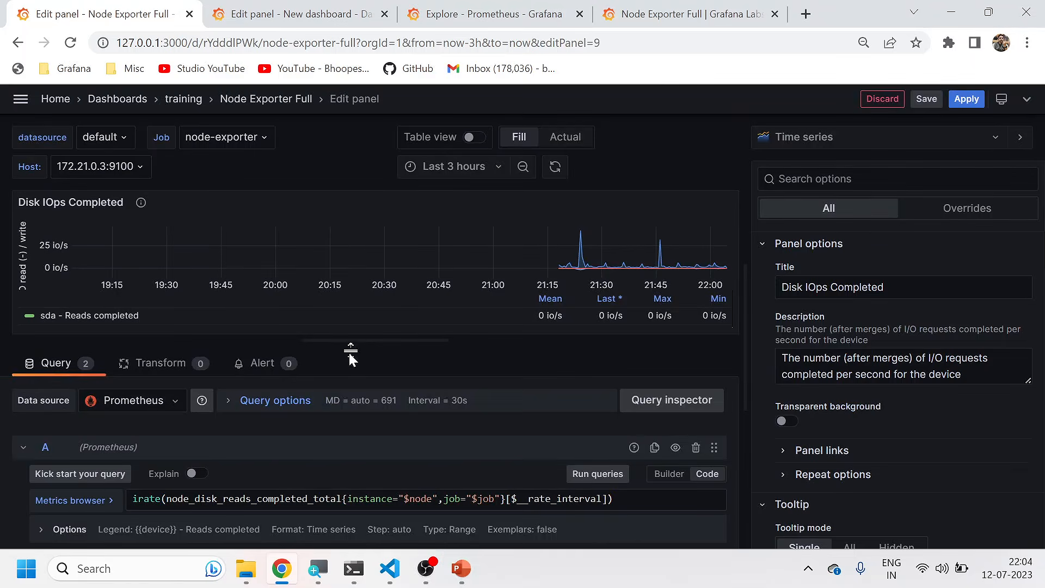
# Step: Examine the reads and writes queries of the Disk IOps Completed panel and its data source options
pyautogui.scroll(-3, 194, 436)
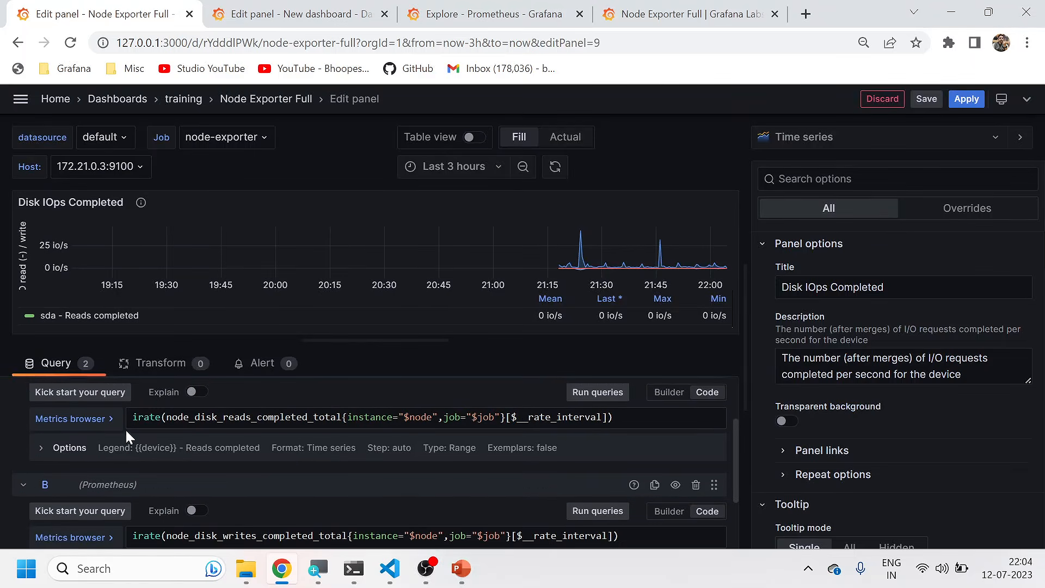
pyautogui.scroll(3, 93, 432)
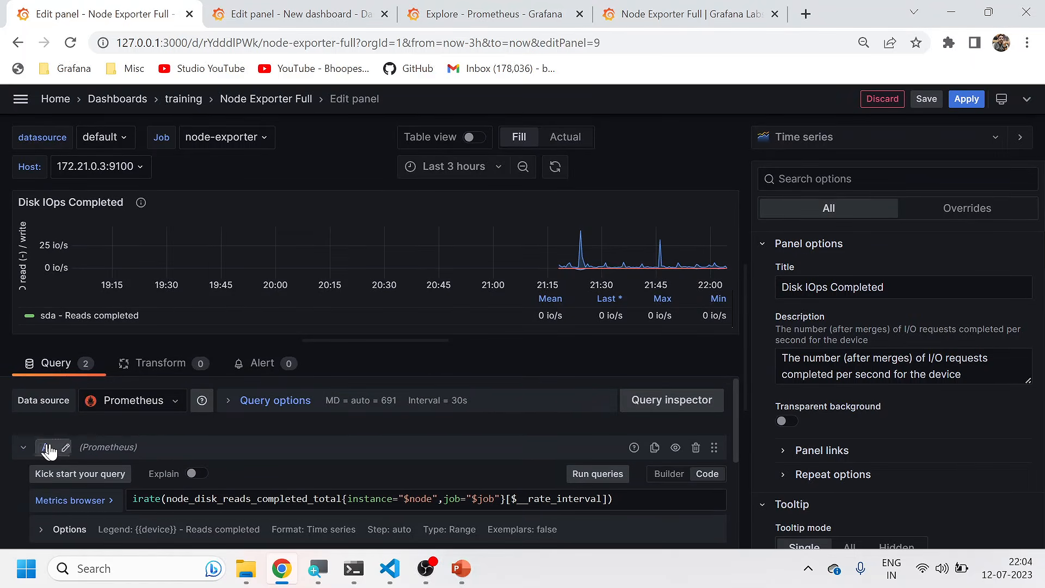
pyautogui.click(105, 404)
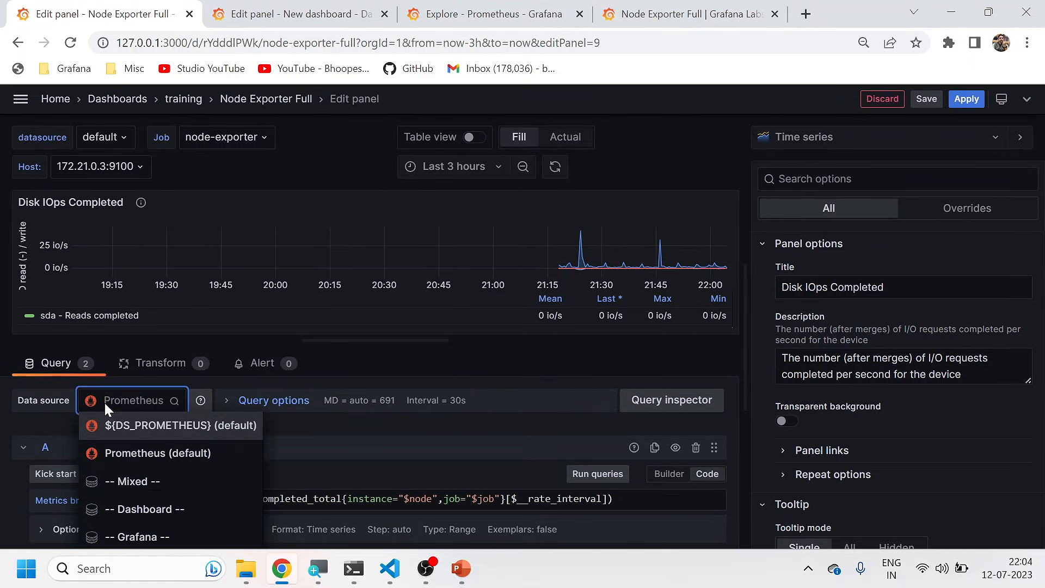
pyautogui.press('Escape')
pyautogui.scroll(-2, 74, 454)
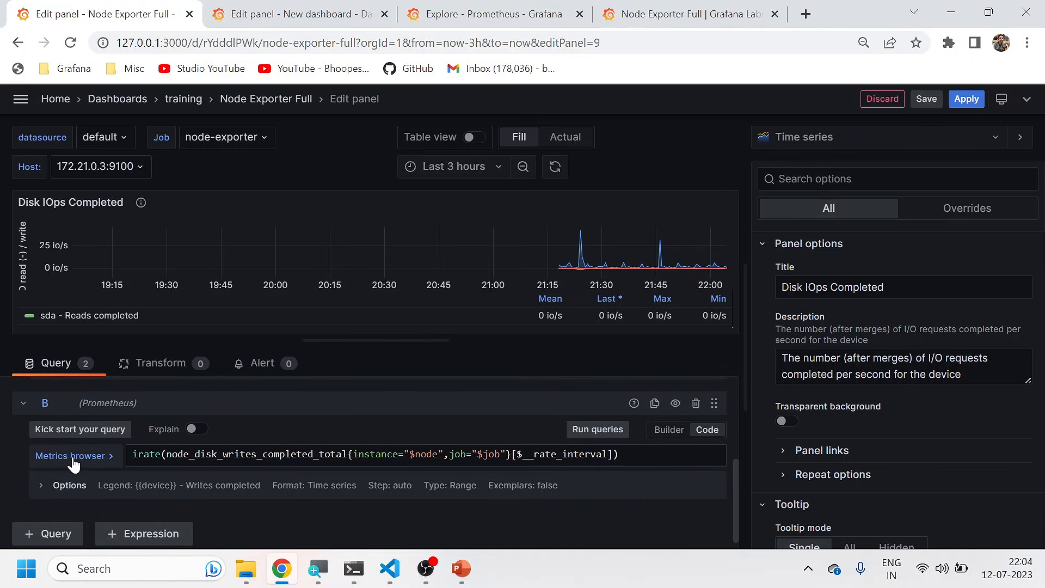
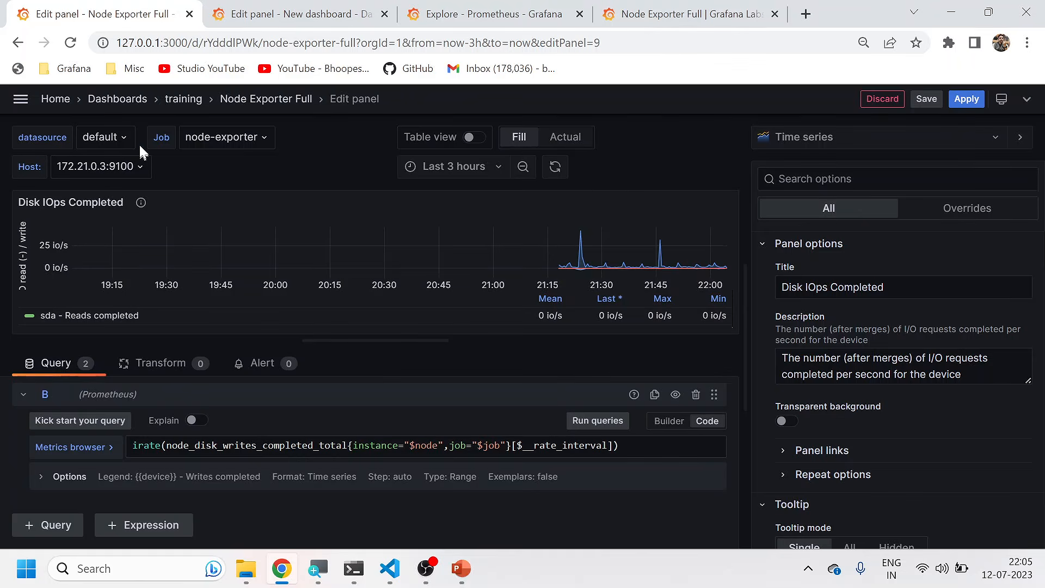
# Step: Discard the Disk IOps Completed panel edits and open the Variables settings of the Node Exporter Full dashboard
pyautogui.click(882, 99)
pyautogui.click(772, 99)
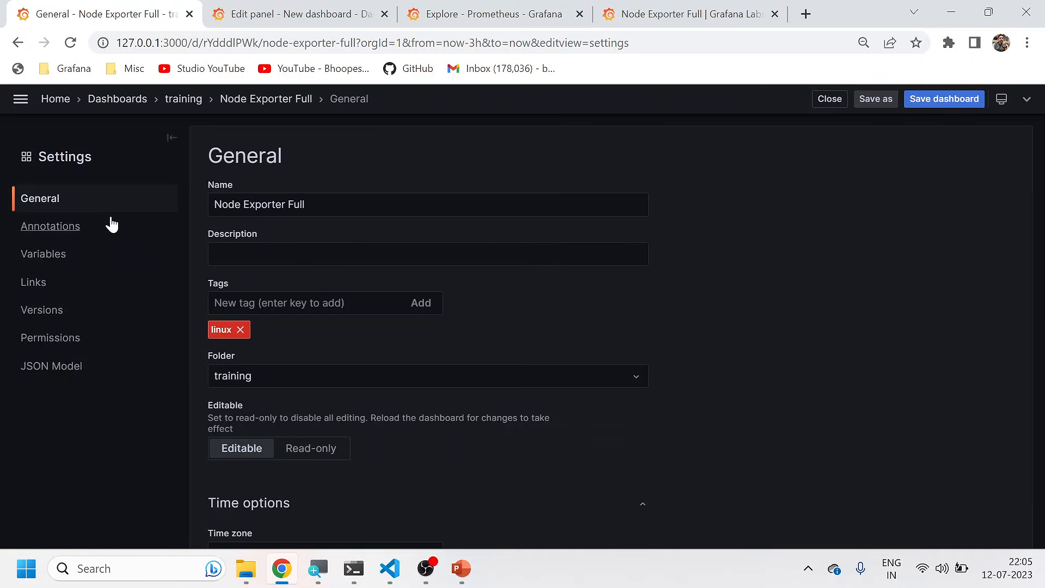
pyautogui.click(48, 256)
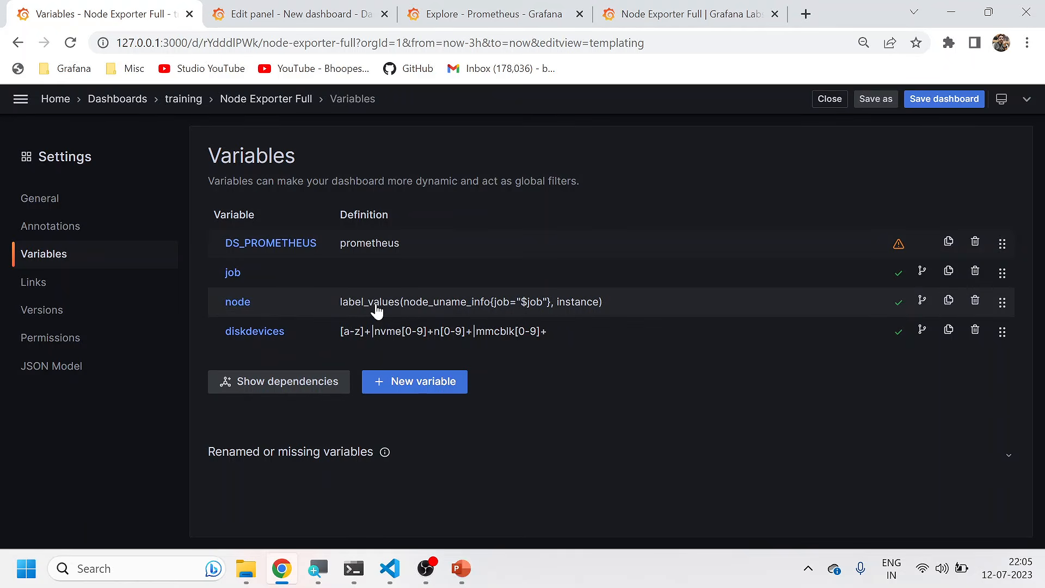
# Step: Search the web for "prometheus query functions" in a new browser tab and open the Query functions page of the Prometheus documentation
pyautogui.click(807, 16)
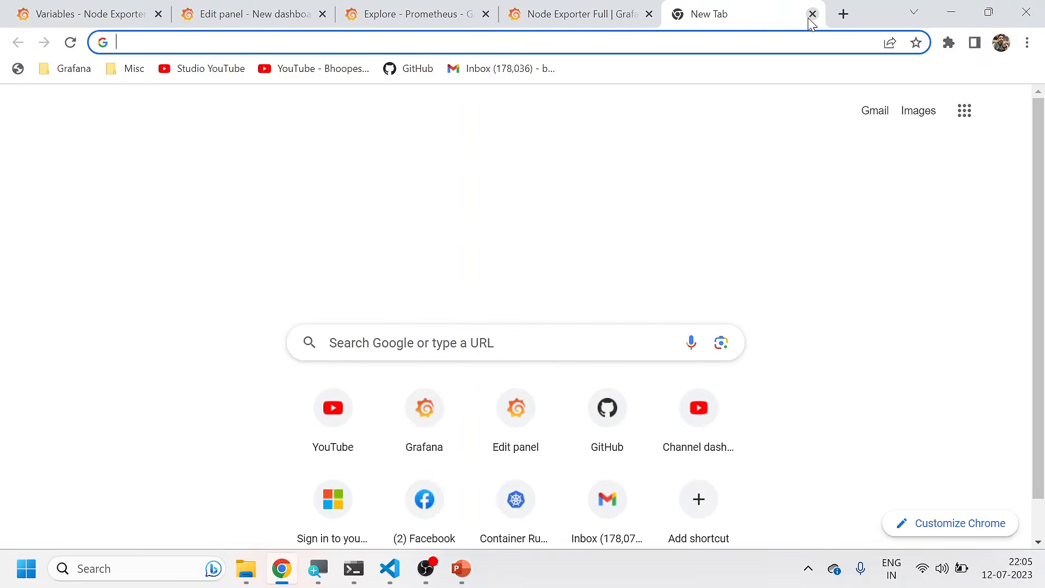
pyautogui.write('prometheu')
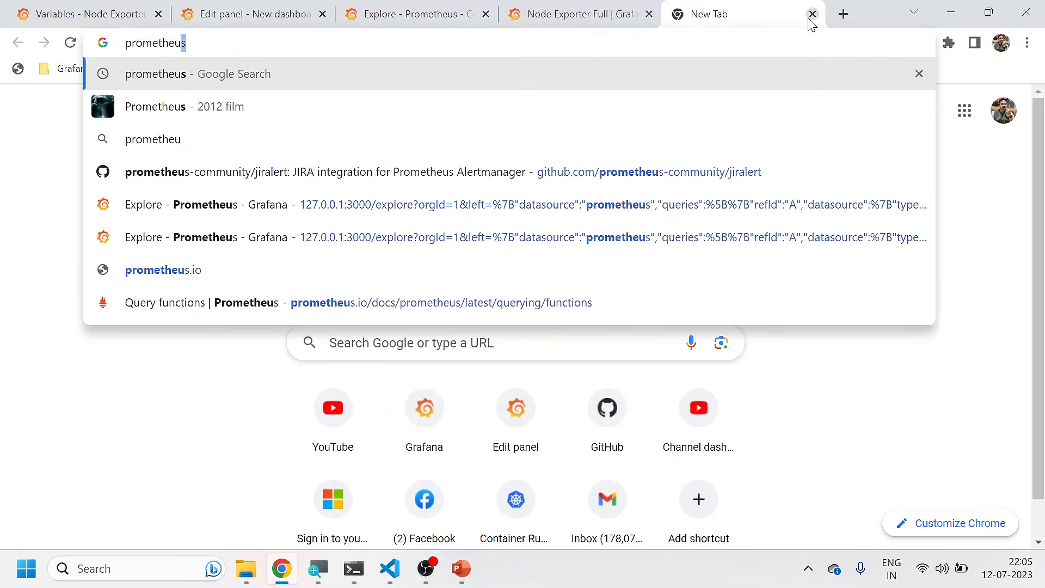
pyautogui.write('s qu')
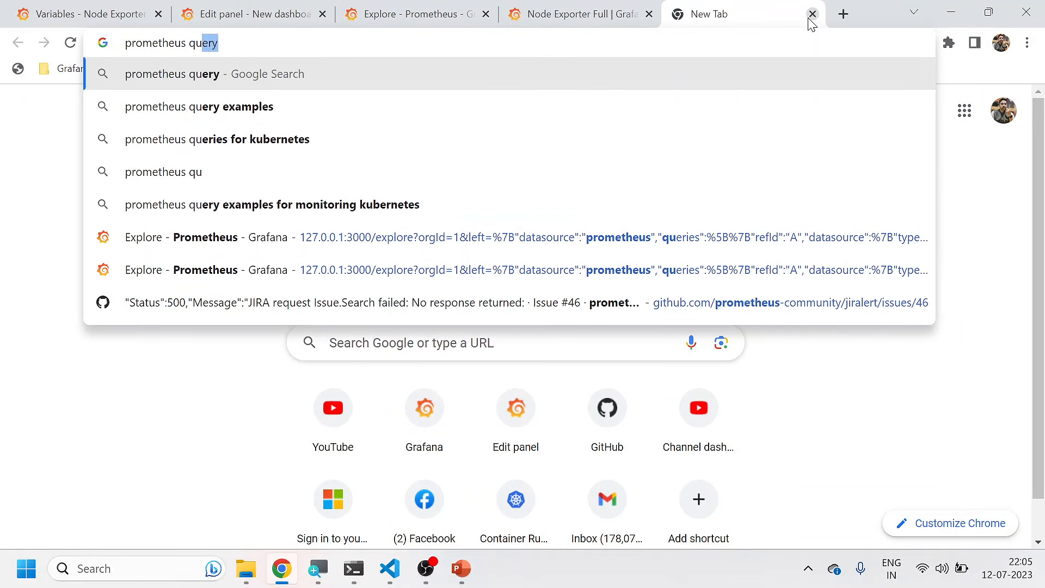
pyautogui.write('ery f')
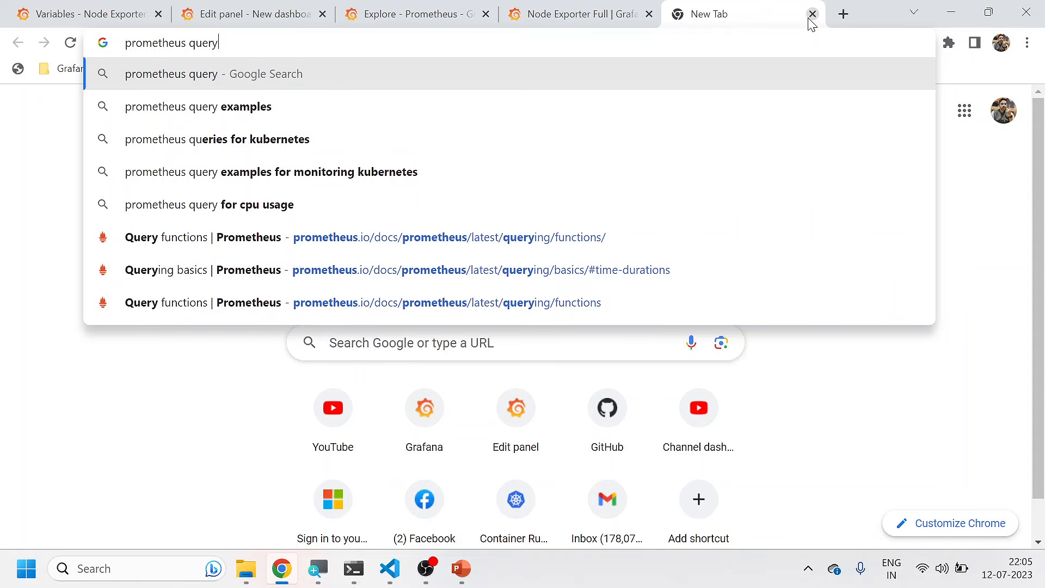
pyautogui.press('BackSpace')
pyautogui.press('BackSpace')
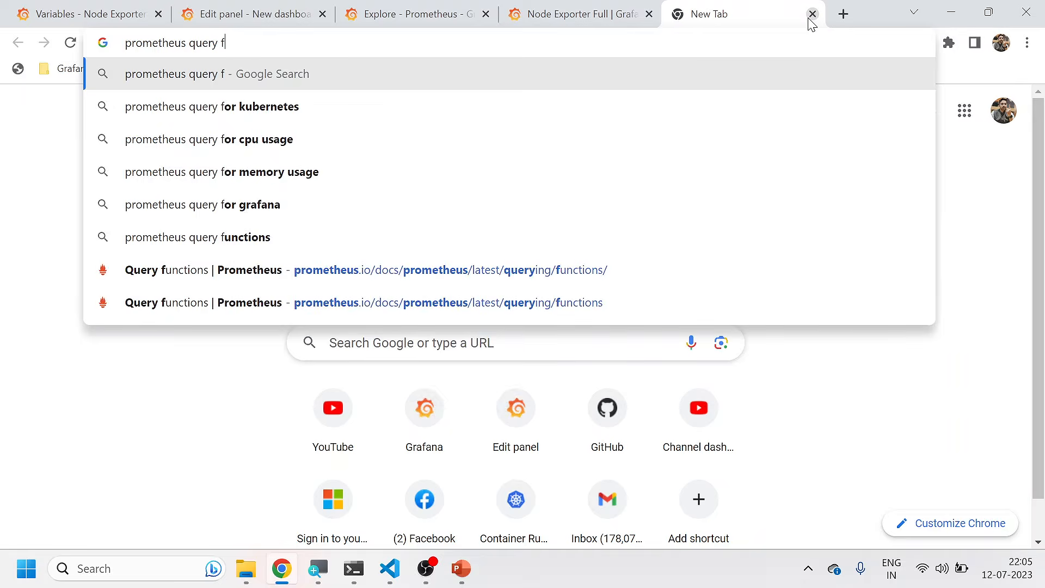
pyautogui.write('un')
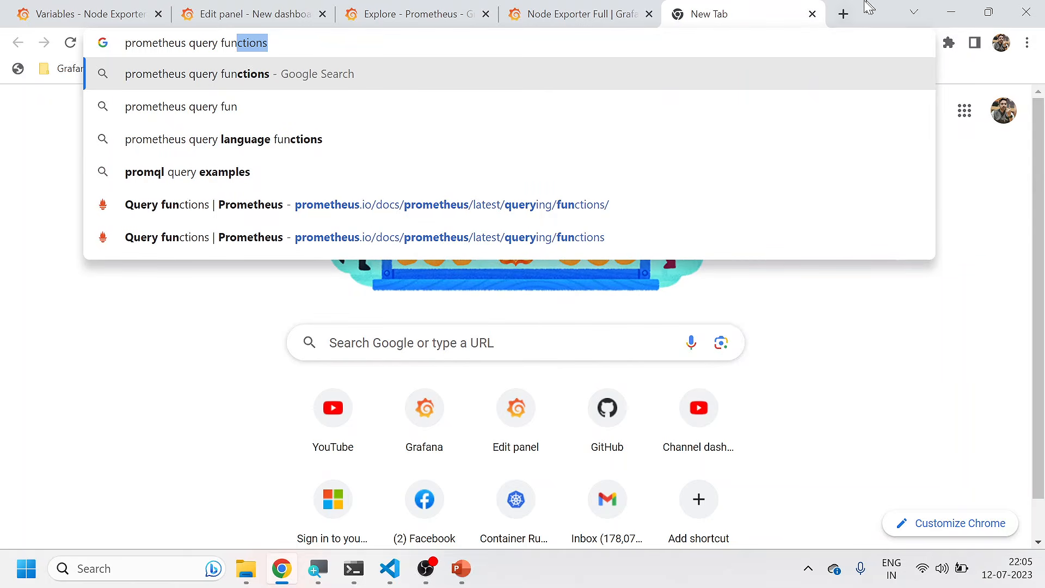
pyautogui.click(289, 76)
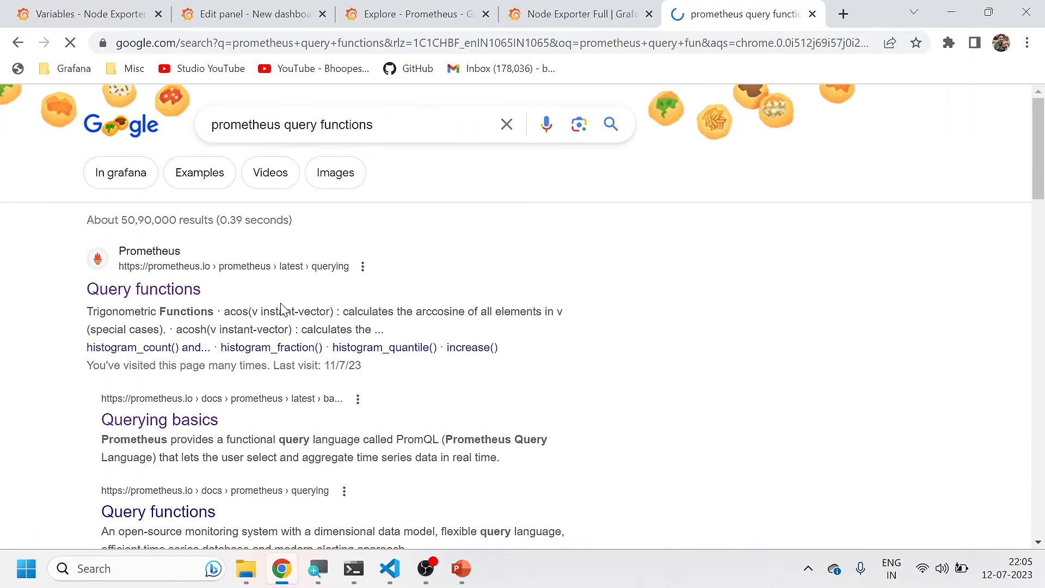
pyautogui.click(147, 289)
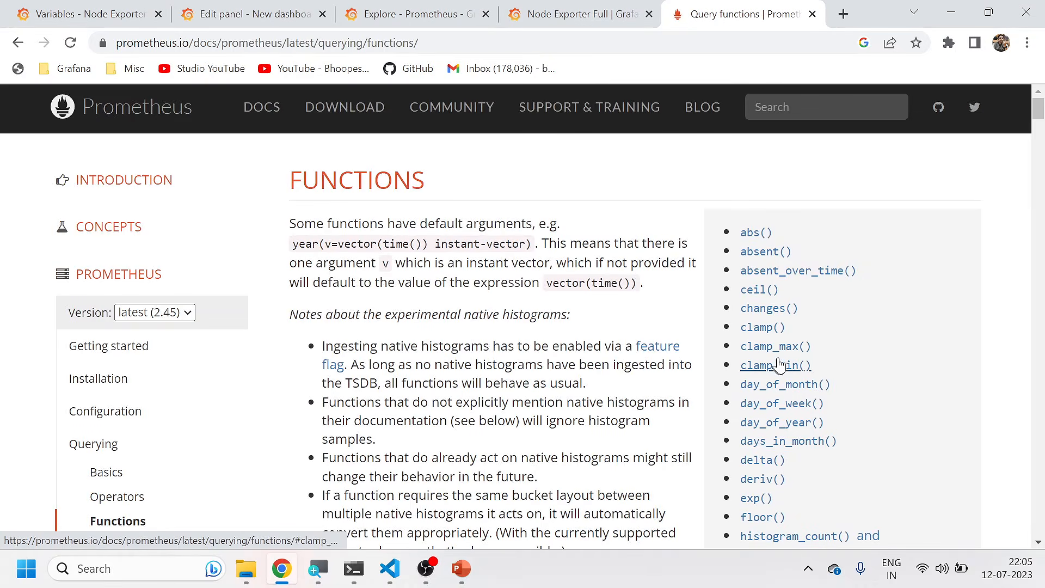
# Step: Go back to the Node Exporter Full variable list and recheck the function used in the node variable's definition
pyautogui.scroll(-3, 775, 354)
pyautogui.click(571, 14)
pyautogui.click(428, 12)
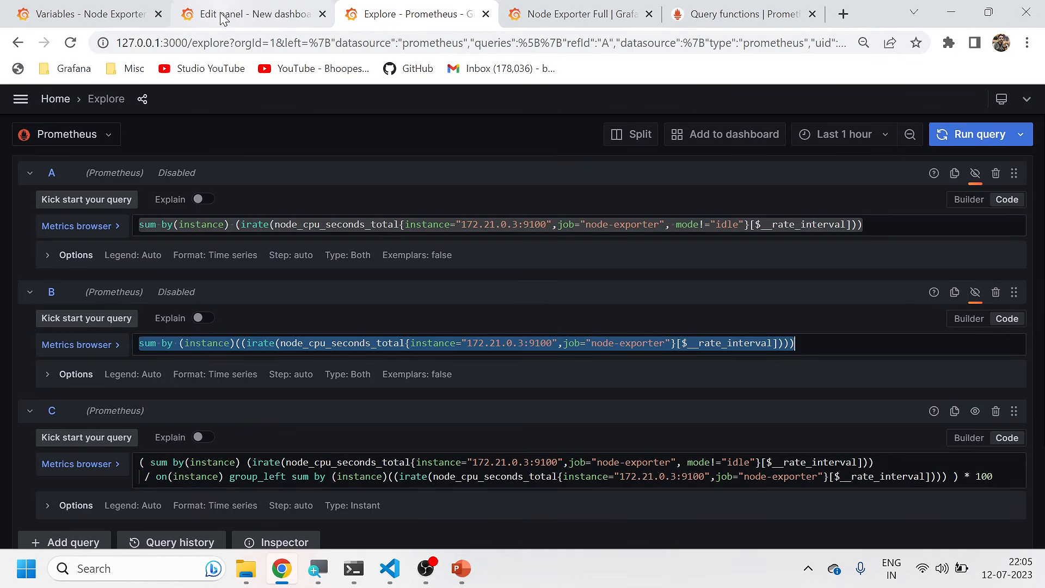
pyautogui.click(223, 16)
pyautogui.click(69, 8)
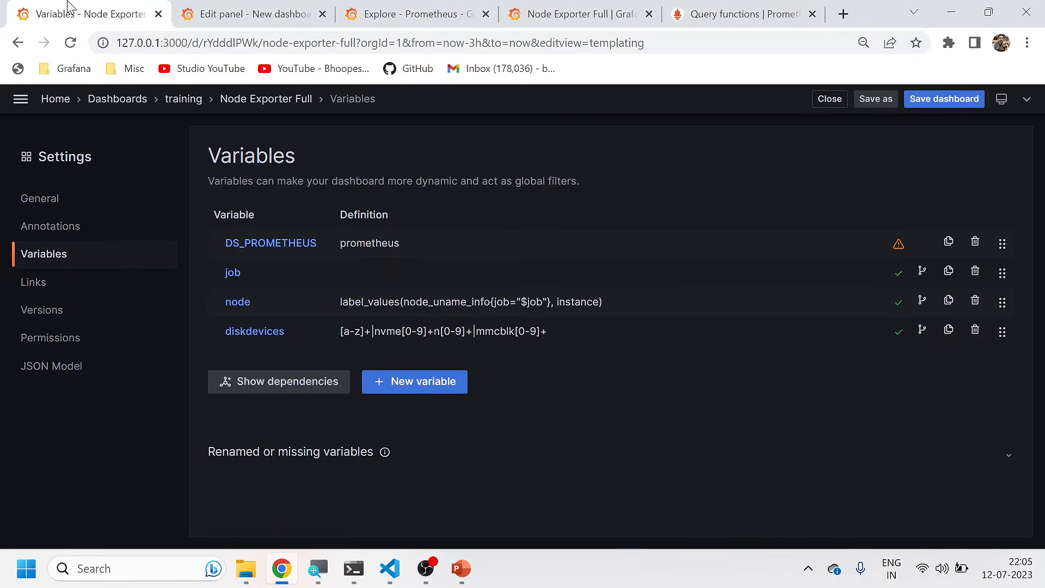
# Step: Search the Prometheus functions page for "label" and "label_v"
pyautogui.click(719, 8)
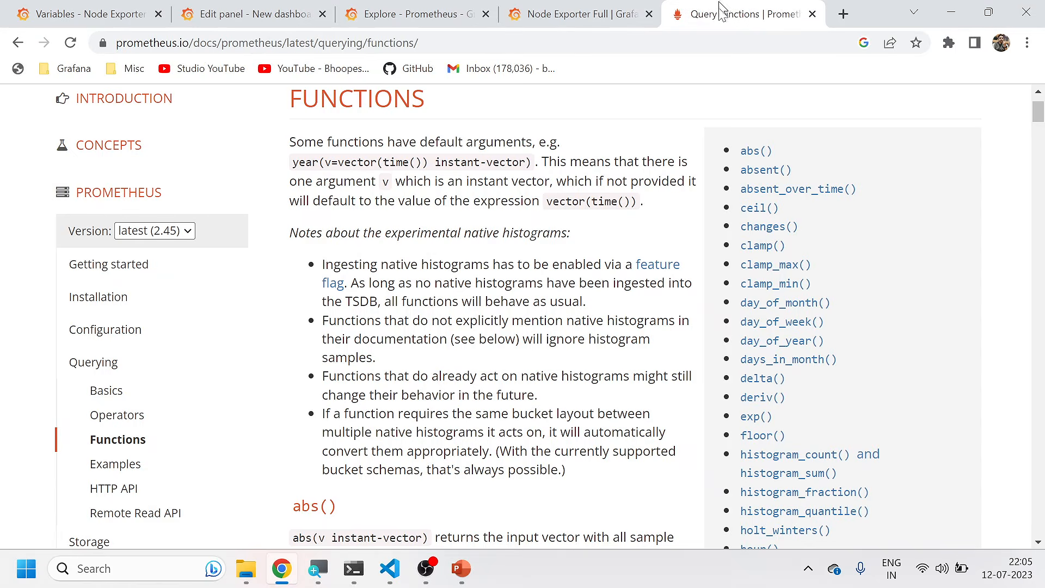
pyautogui.hotkey('ctrl', 'f')
pyautogui.write('lan')
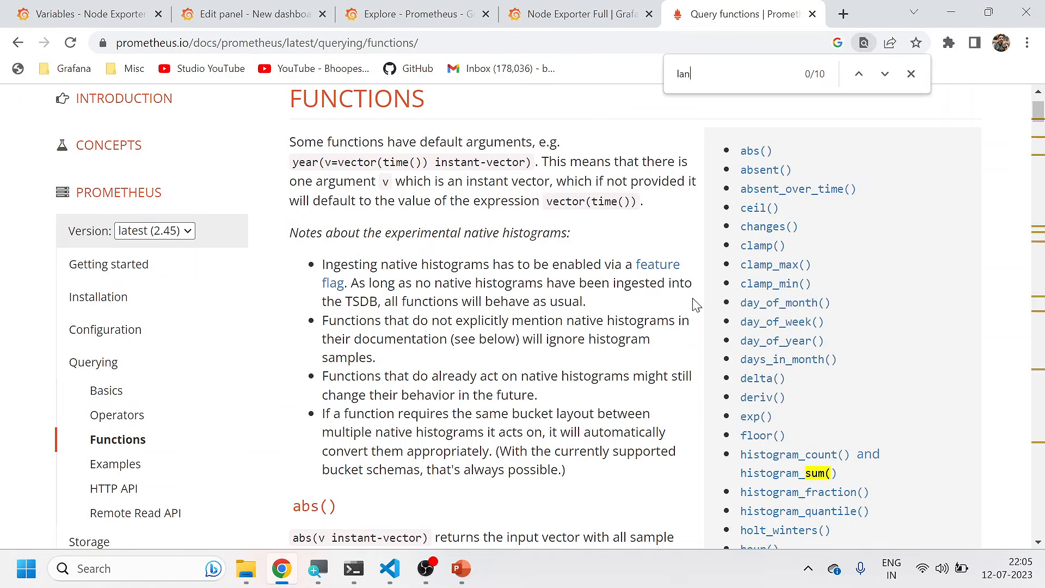
pyautogui.write('elbel')
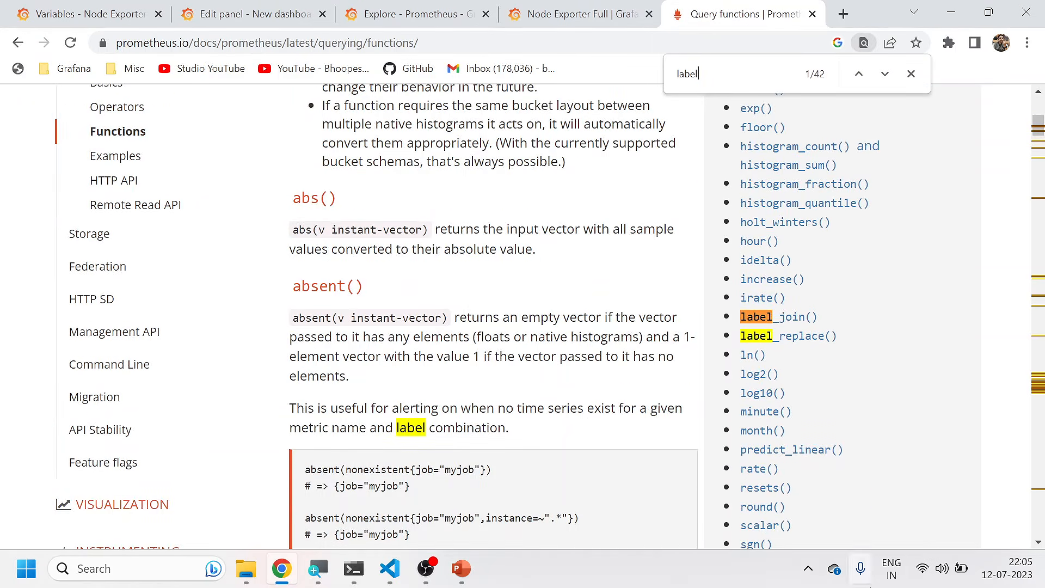
pyautogui.scroll(-5, 822, 462)
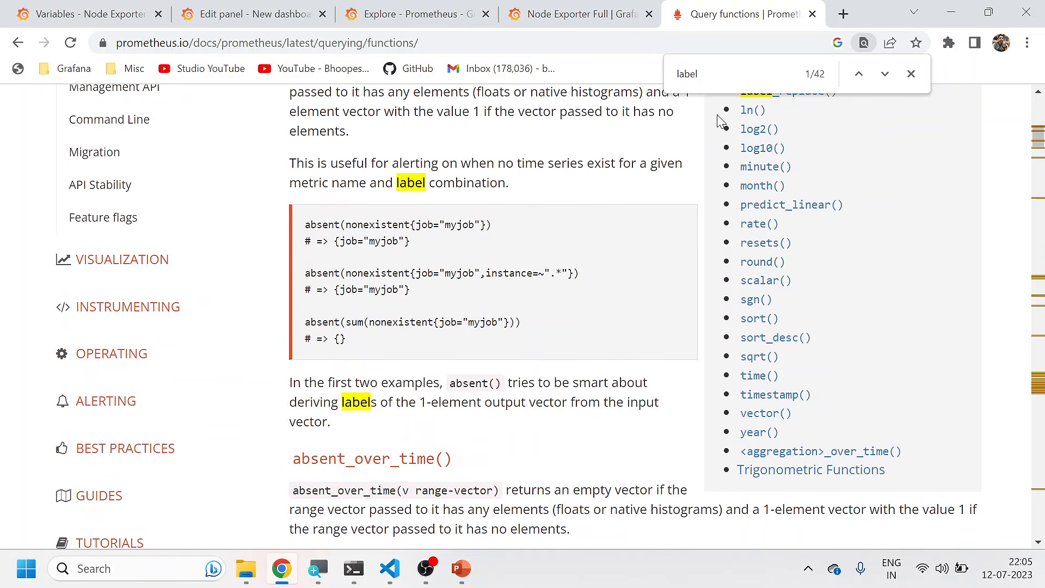
pyautogui.write('_v')
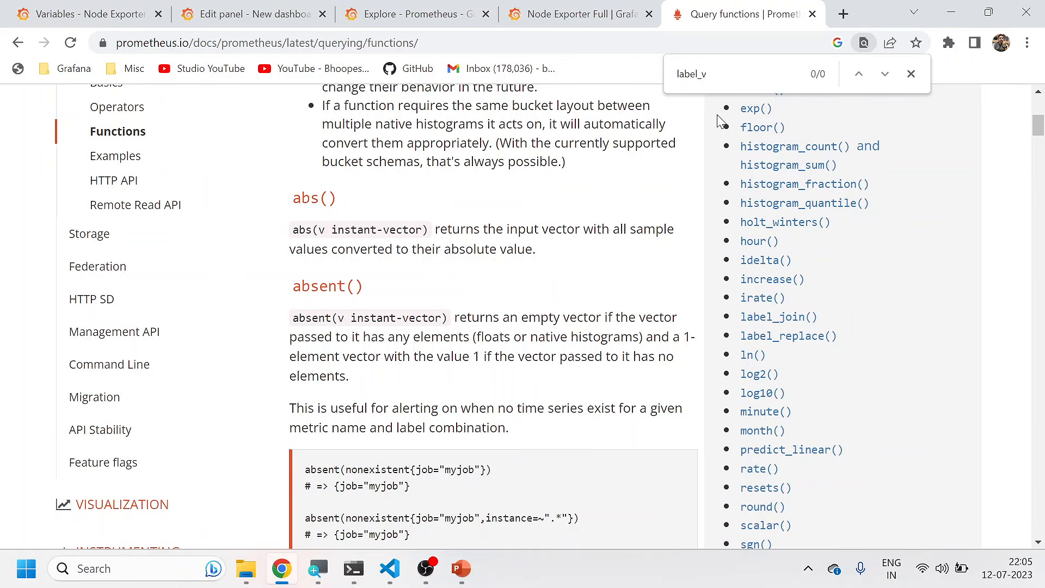
# Step: Clear the page search and look through the Prometheus function descriptions down to the histogram quantile examples
pyautogui.press('BackSpace')
pyautogui.press('BackSpace')
pyautogui.press('BackSpace')
pyautogui.press('BackSpace')
pyautogui.scroll(-9, 721, 120)
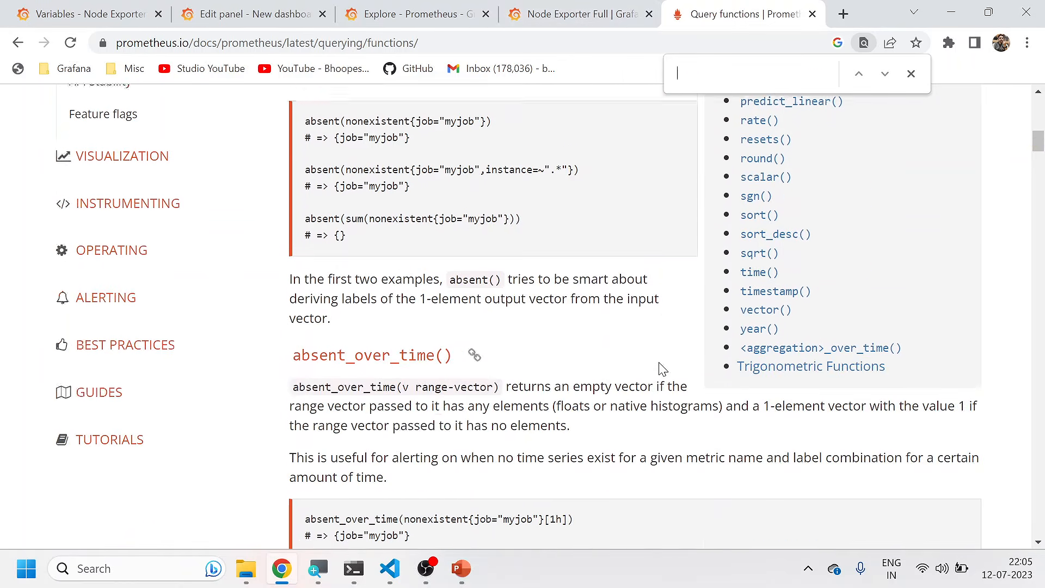
pyautogui.scroll(-20, 741, 302)
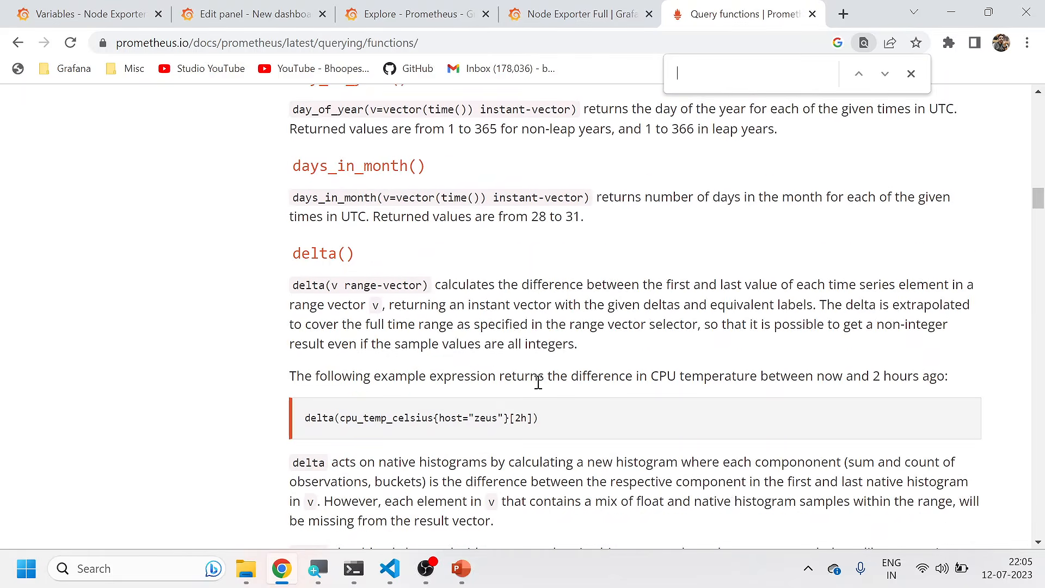
pyautogui.scroll(-20, 536, 375)
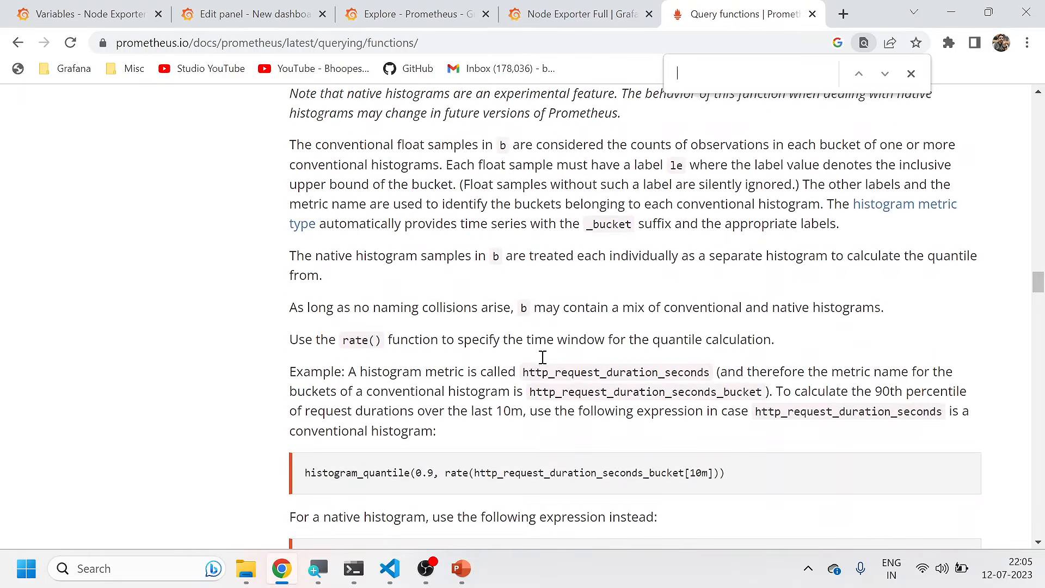
# Step: Return to the Node Exporter Full dashboard, leaving its Variables settings, and look over its panels
pyautogui.click(577, 14)
pyautogui.click(414, 13)
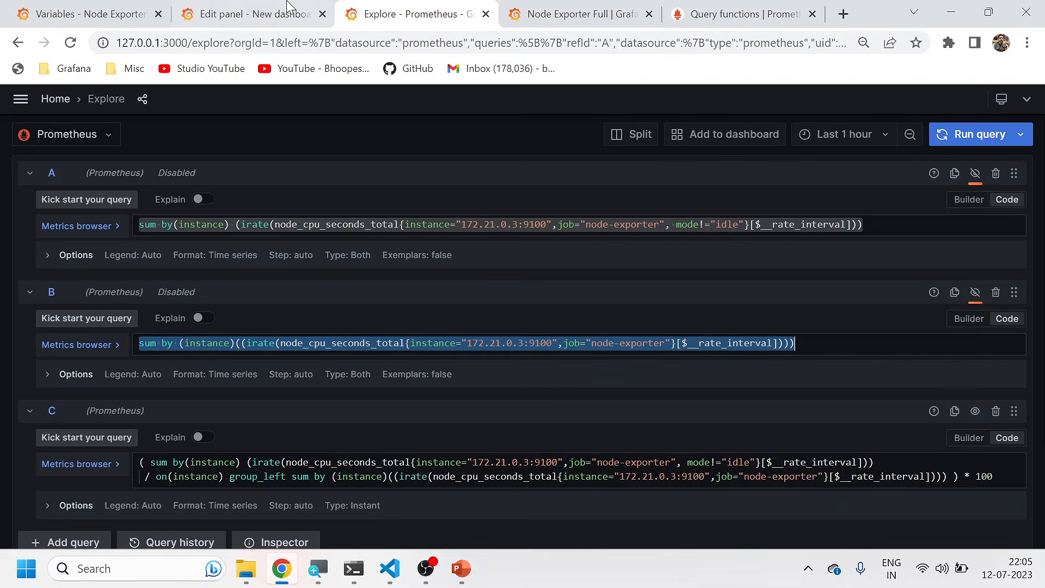
pyautogui.click(248, 14)
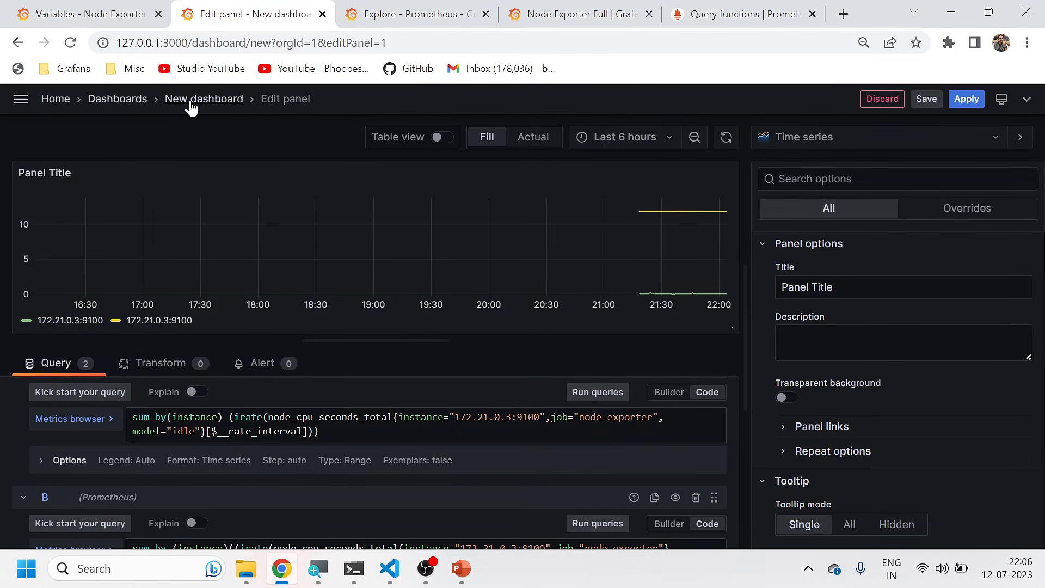
pyautogui.hotkey('ctrl', 'shift', 'Tab')
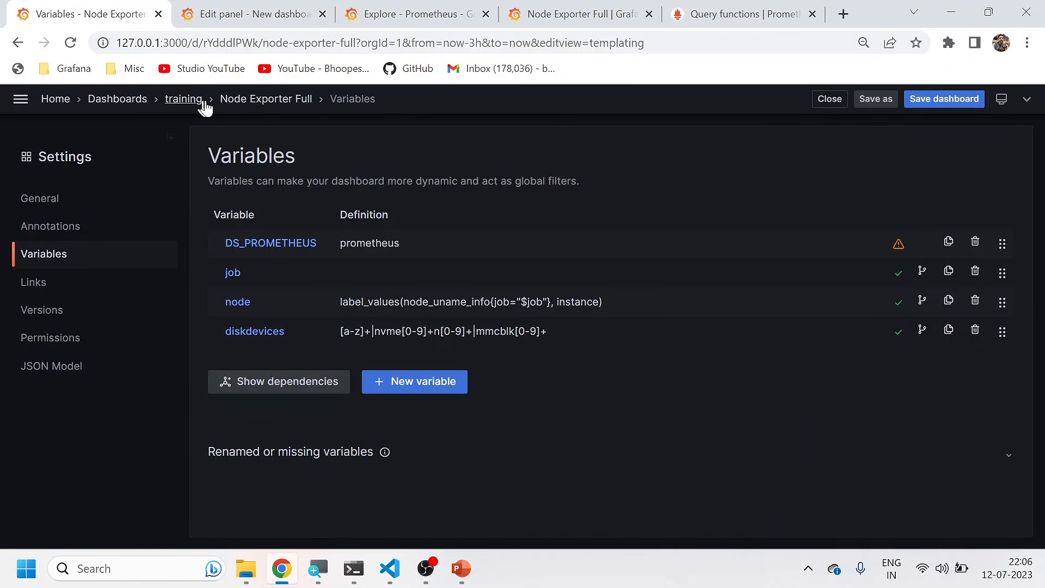
pyautogui.click(277, 99)
pyautogui.scroll(5, 317, 349)
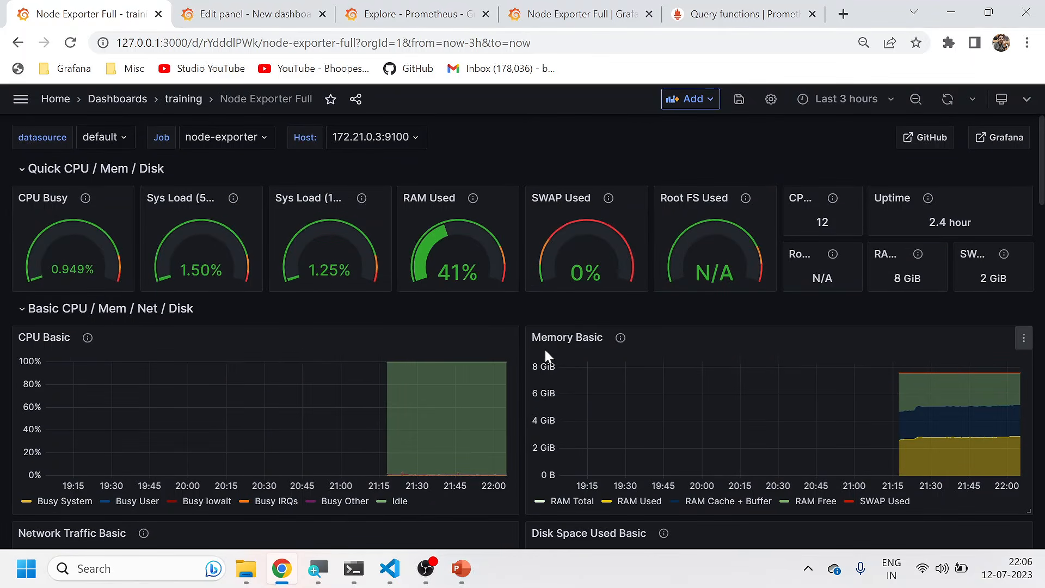
pyautogui.scroll(-10, 545, 351)
pyautogui.scroll(10, 545, 353)
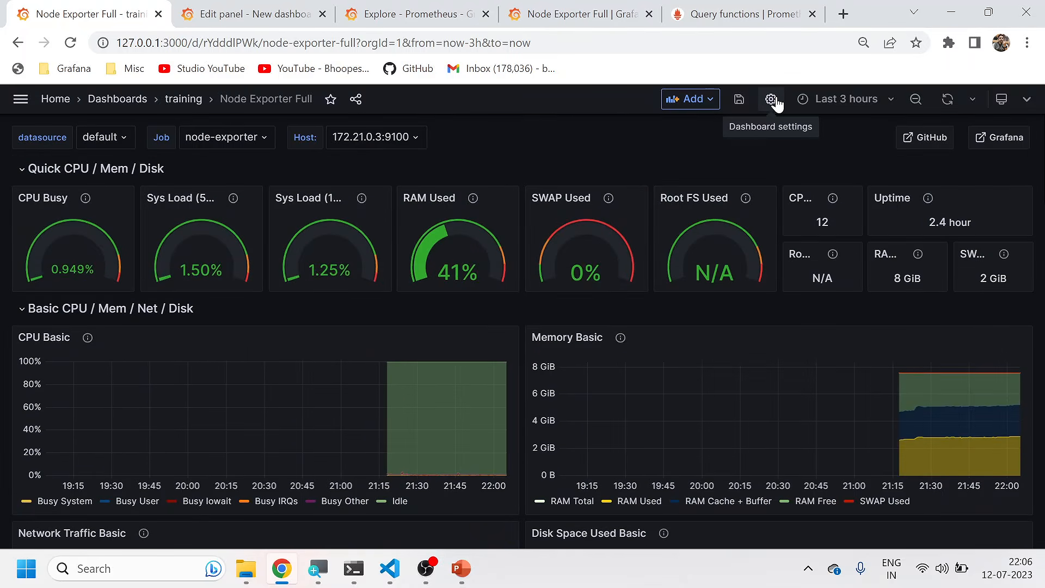
# Step: Open the GitHub repository linked from the dashboard and read the Node Exporter Full section of its README
pyautogui.click(931, 141)
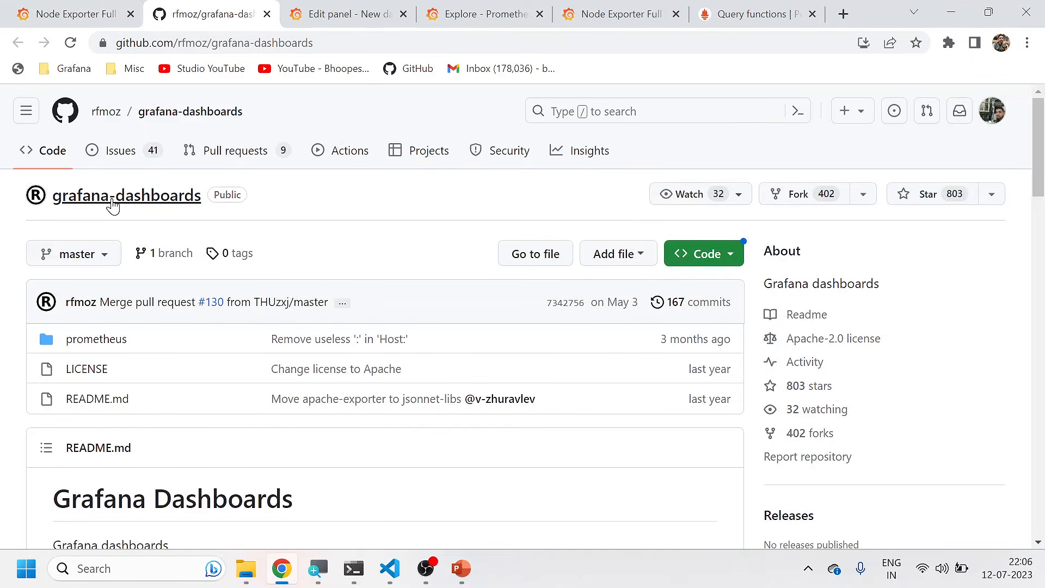
pyautogui.click(76, 13)
pyautogui.click(200, 7)
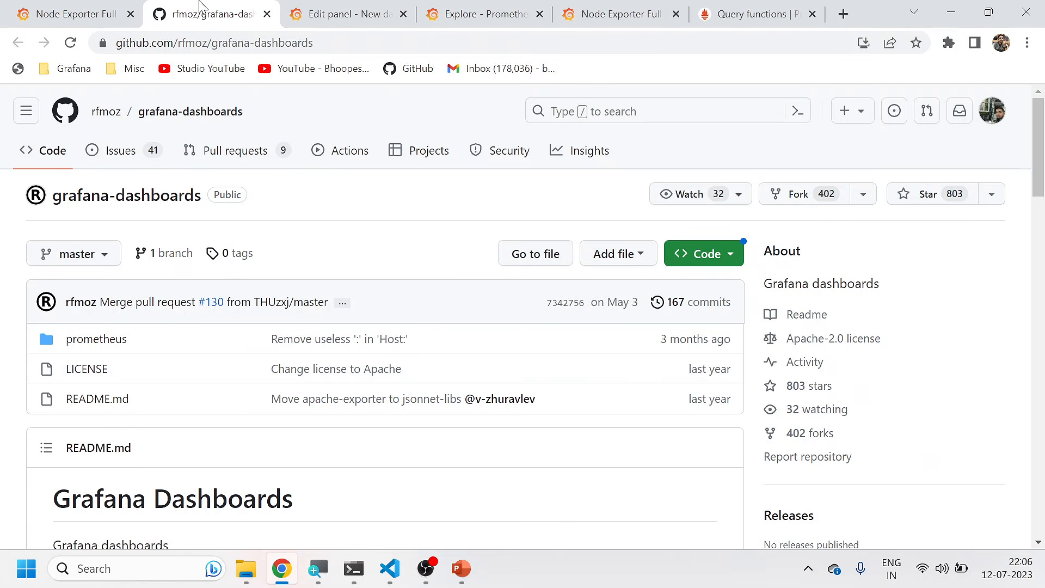
pyautogui.scroll(-7, 168, 415)
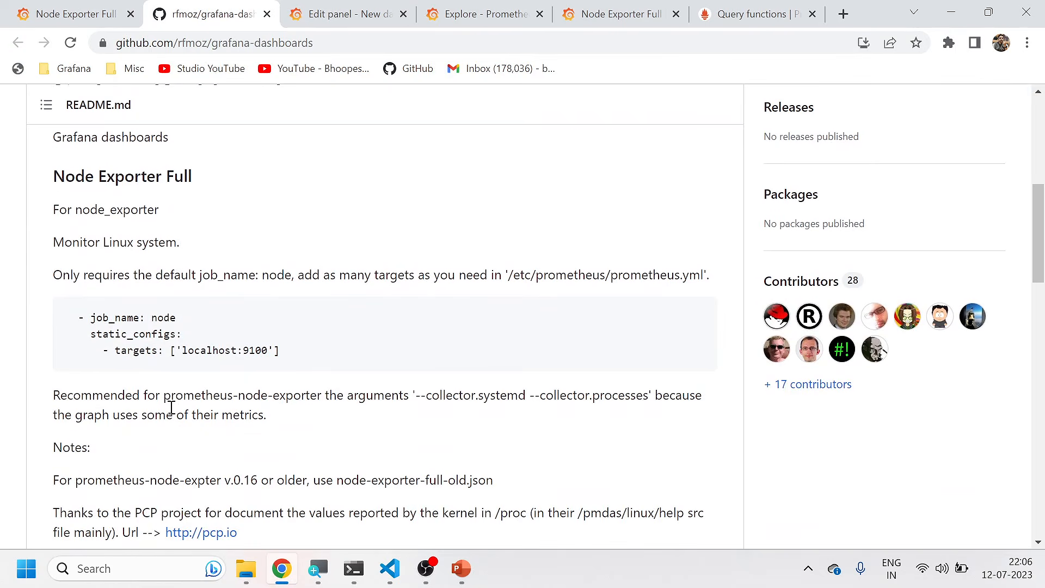
pyautogui.scroll(-13, 297, 477)
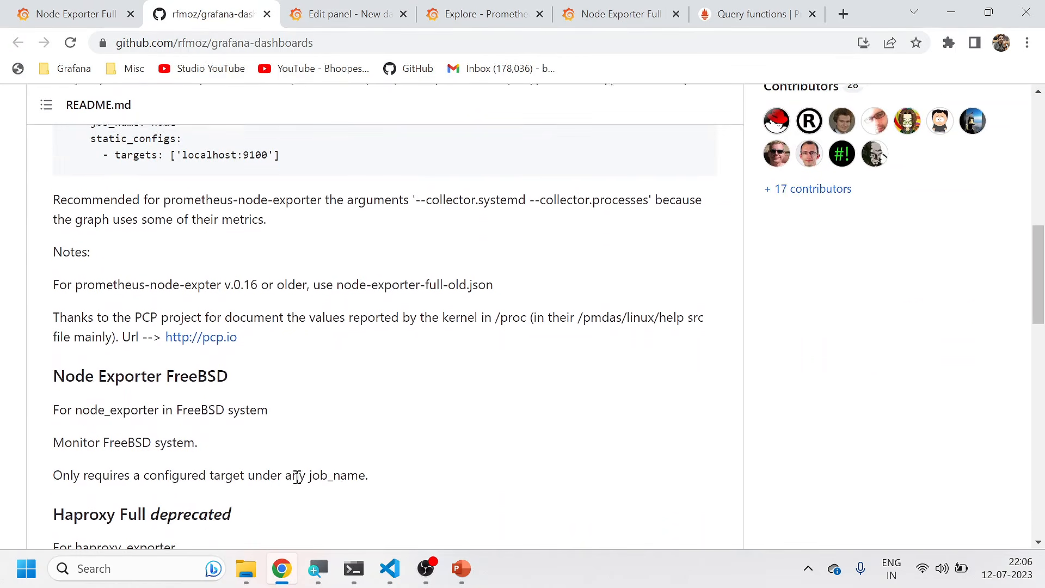
# Step: Open the dashboard's linked Grafana Labs page, examine the 1860-node-exporter-full part of its address, and return to the dashboard's basic panels
pyautogui.click(90, 11)
pyautogui.click(1005, 138)
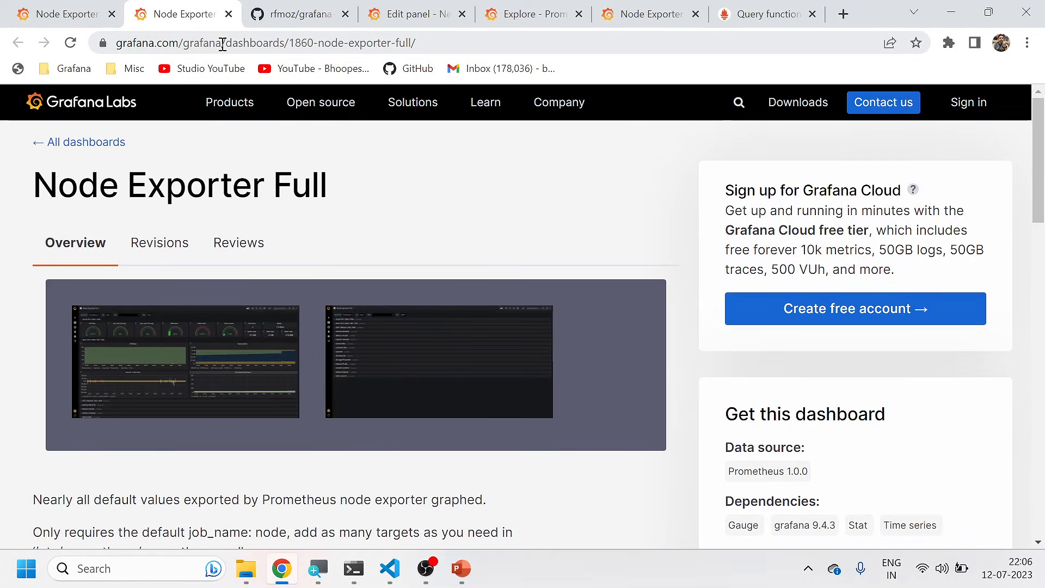
pyautogui.moveTo(222, 44); pyautogui.dragTo(445, 40)
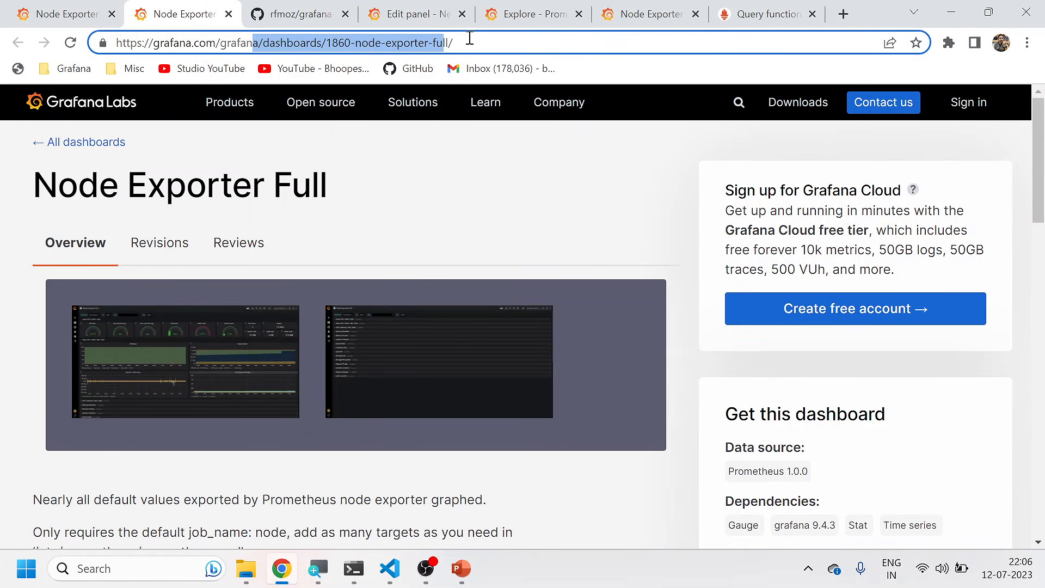
pyautogui.click(293, 11)
pyautogui.click(214, 14)
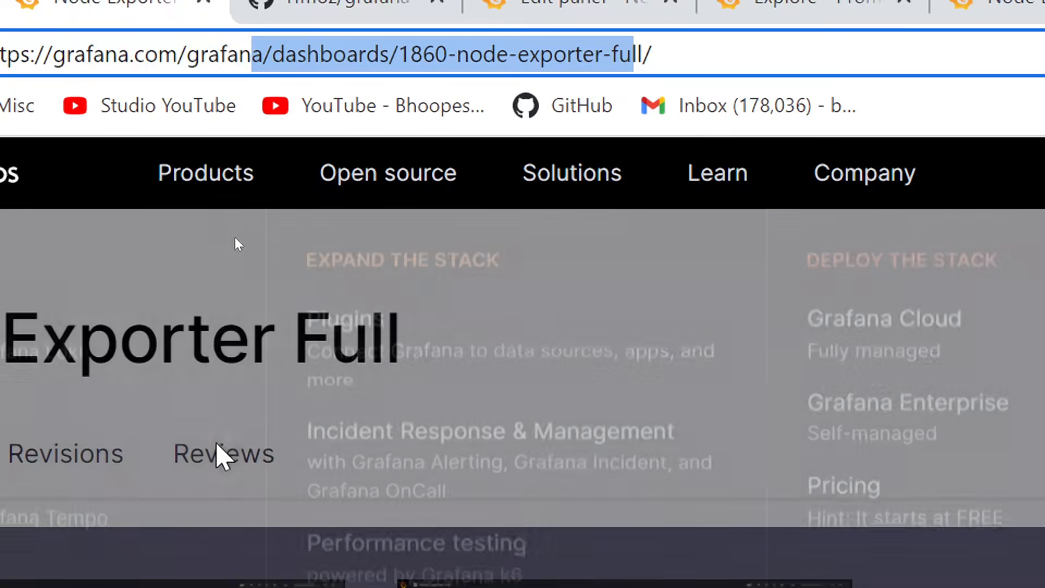
pyautogui.moveTo(215, 444); pyautogui.dragTo(723, 523)
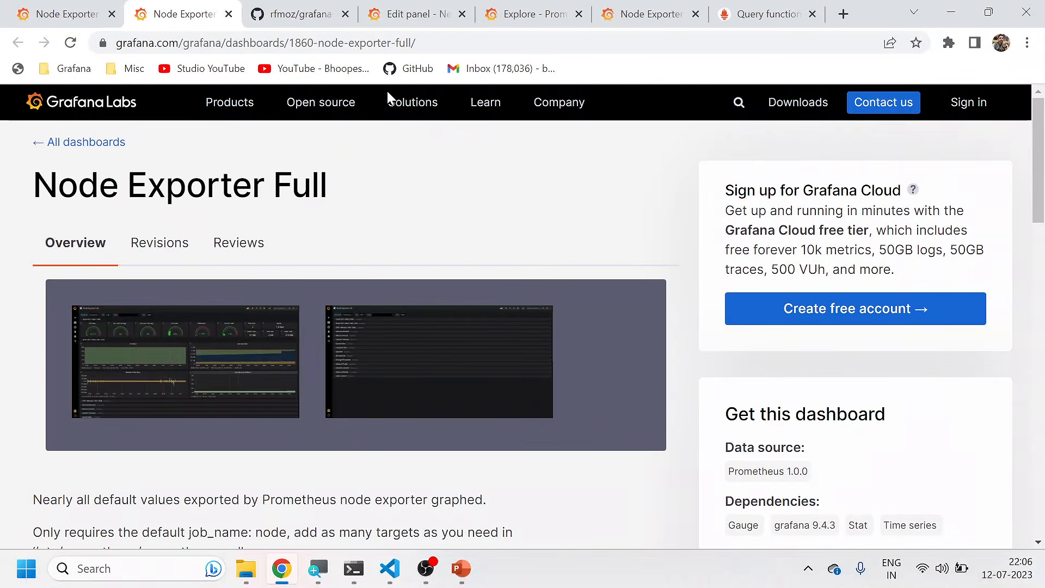
pyautogui.click(60, 15)
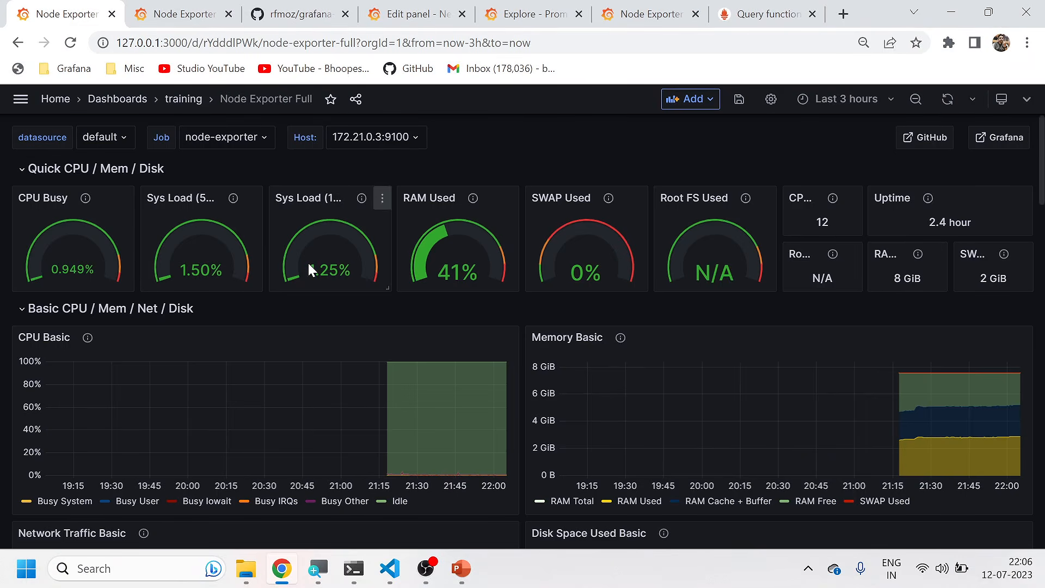
pyautogui.scroll(-3, 328, 299)
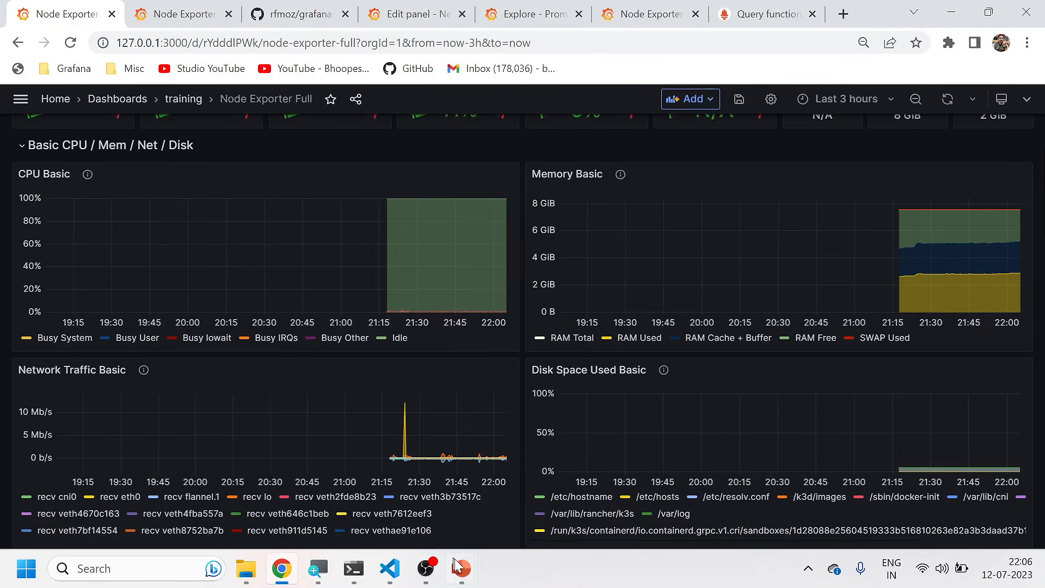
# Step: Switch to the PowerPoint slide listing the ways to get Grafana dashboards, view it, and return to the Node Exporter Full dashboard
pyautogui.moveTo(461, 568)
pyautogui.click(501, 484)
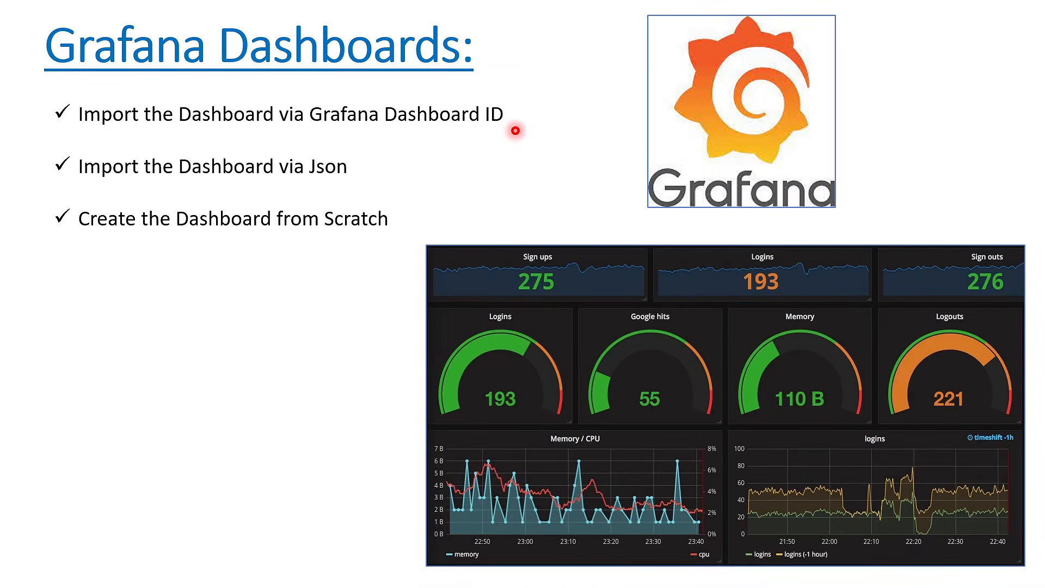
pyautogui.hotkey('alt', 'Tab')
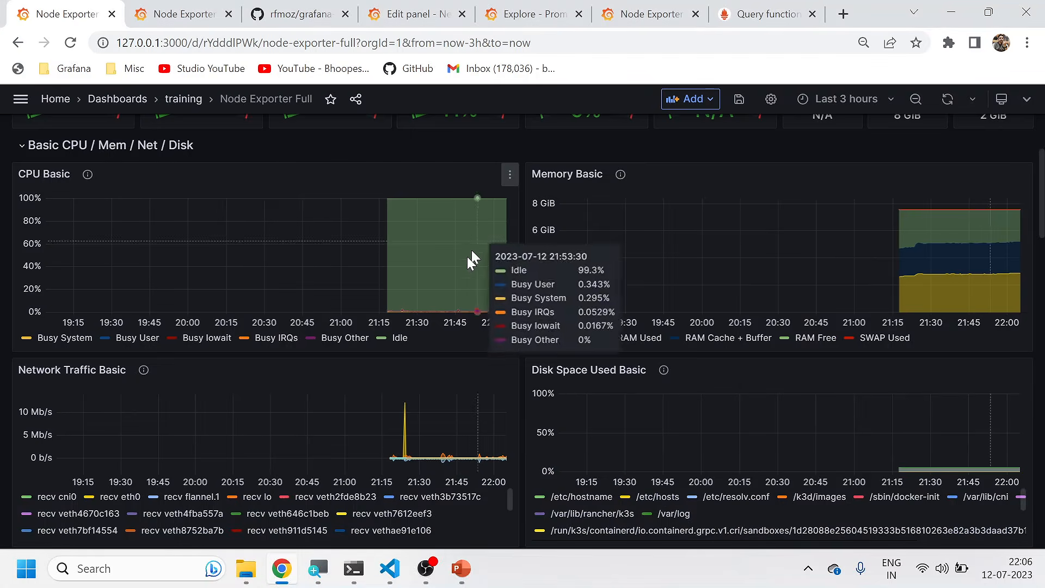
# Step: Look over the dashboard's quick and basic panels, the collapsed rows and the Storage Disk panels down to the last row
pyautogui.scroll(3, 425, 261)
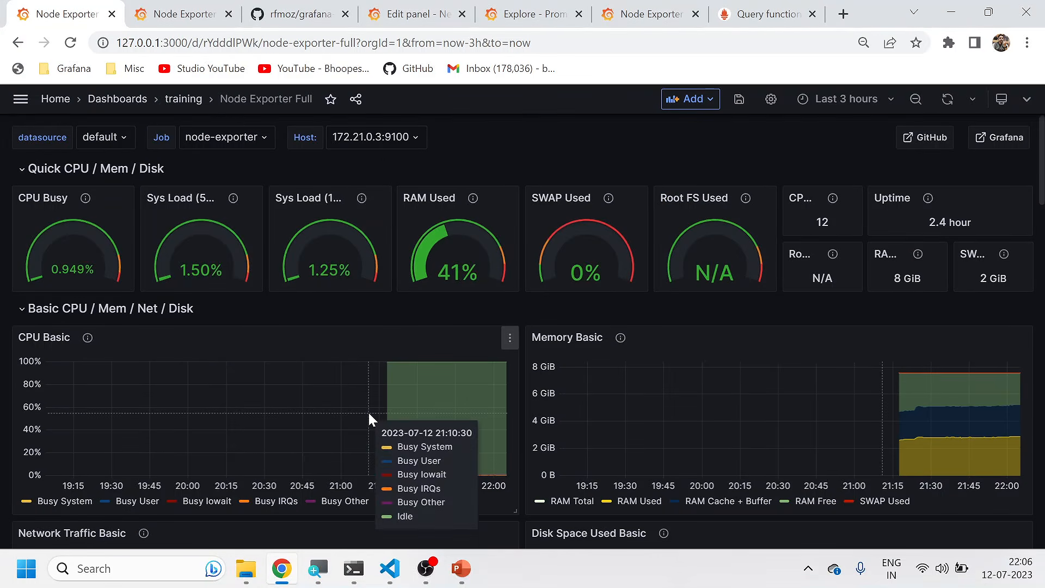
pyautogui.scroll(-5, 369, 418)
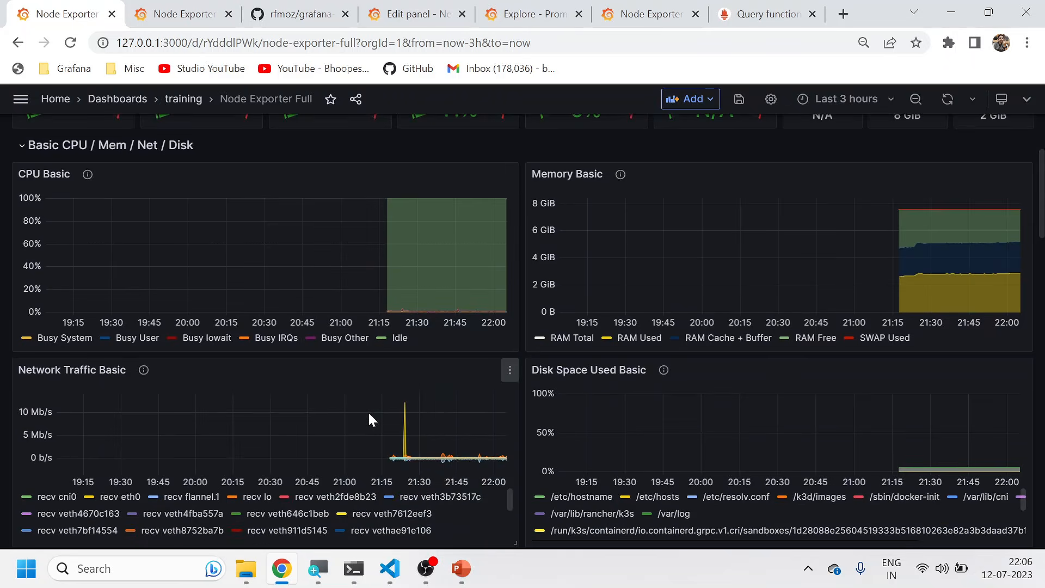
pyautogui.scroll(3, 364, 416)
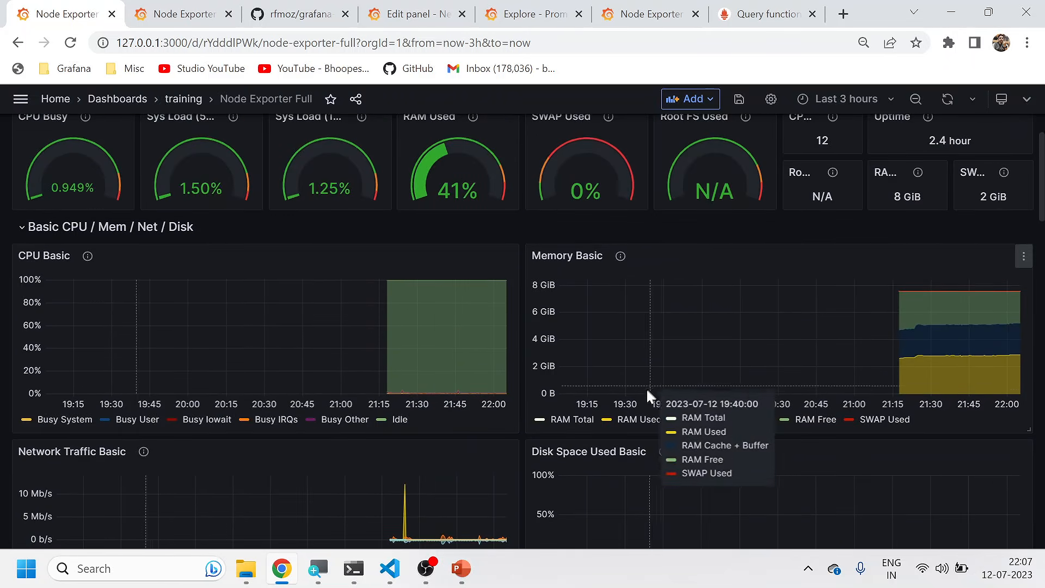
pyautogui.scroll(-3, 361, 471)
pyautogui.scroll(-3, 363, 470)
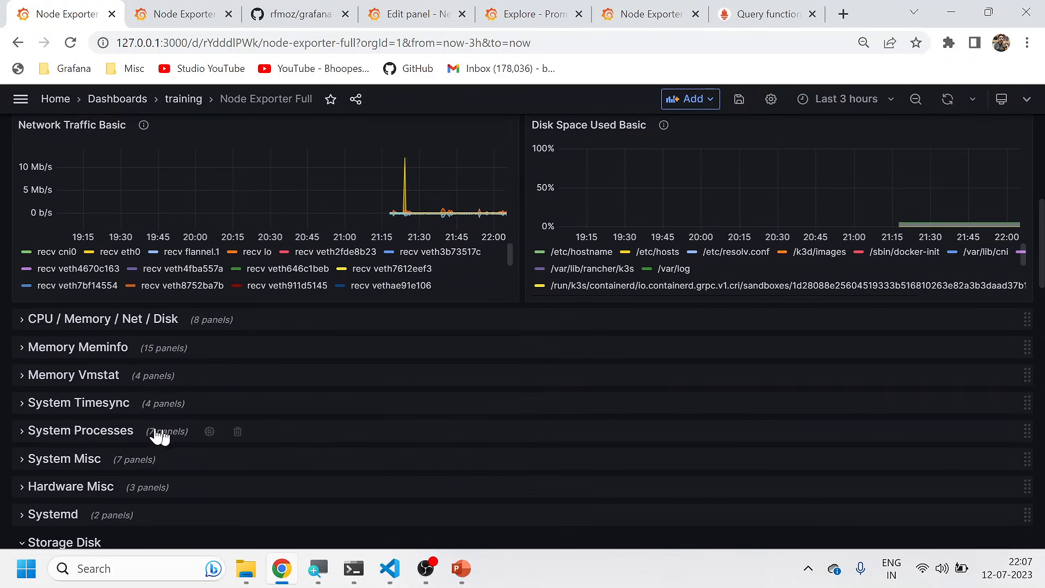
pyautogui.scroll(-2, 68, 453)
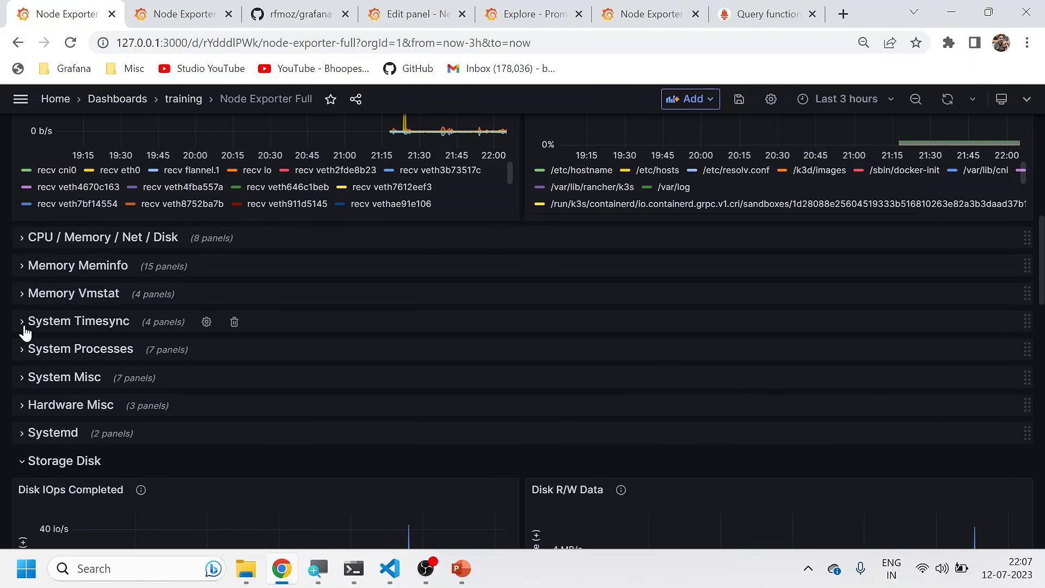
pyautogui.scroll(-15, 25, 332)
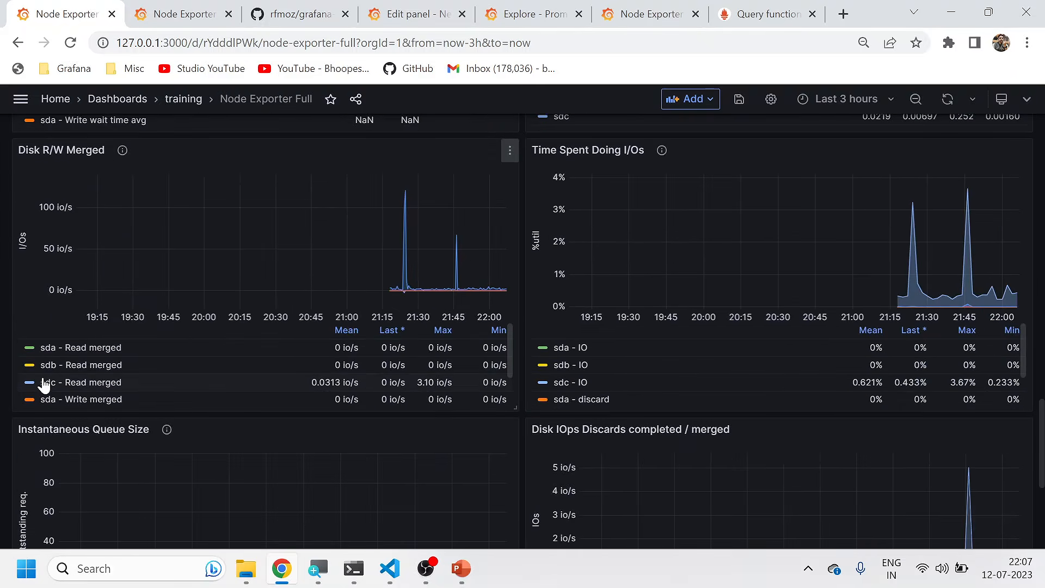
pyautogui.scroll(-2, 43, 384)
pyautogui.scroll(-4, 90, 394)
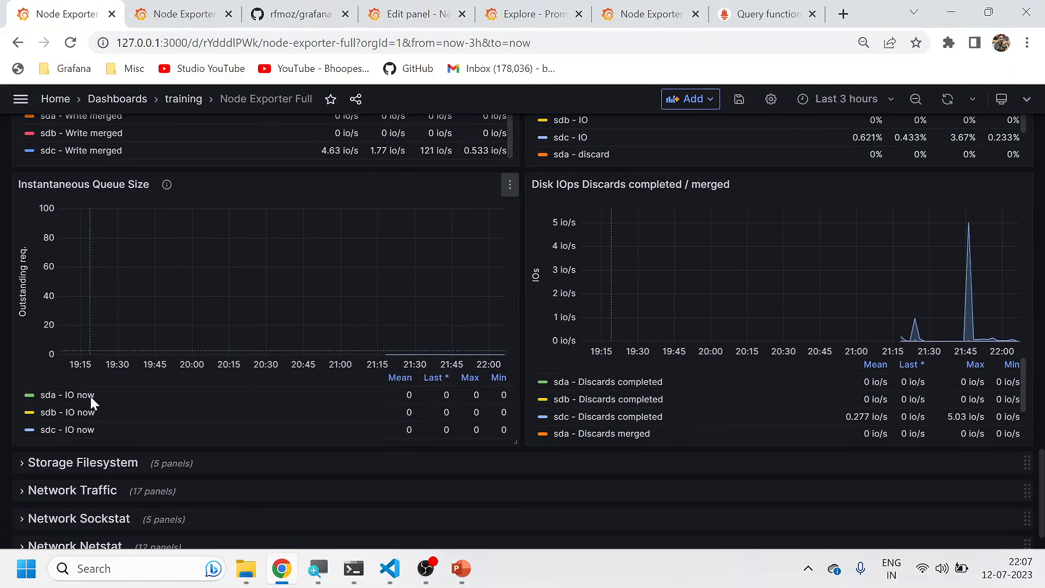
pyautogui.scroll(-1, 93, 429)
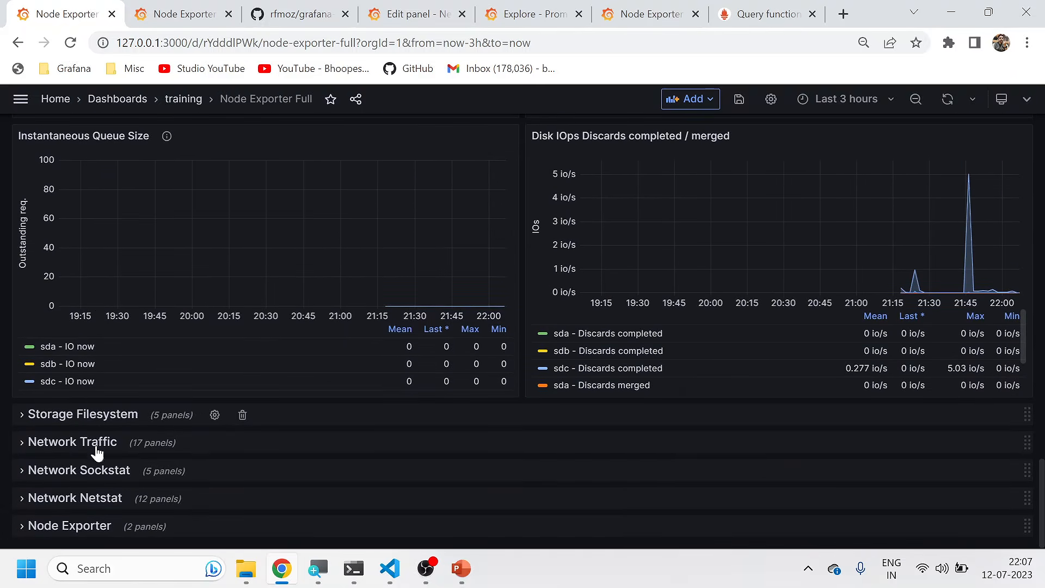
# Step: Expand the Storage Filesystem row and look through its panels
pyautogui.click(30, 415)
pyautogui.scroll(-8, 47, 429)
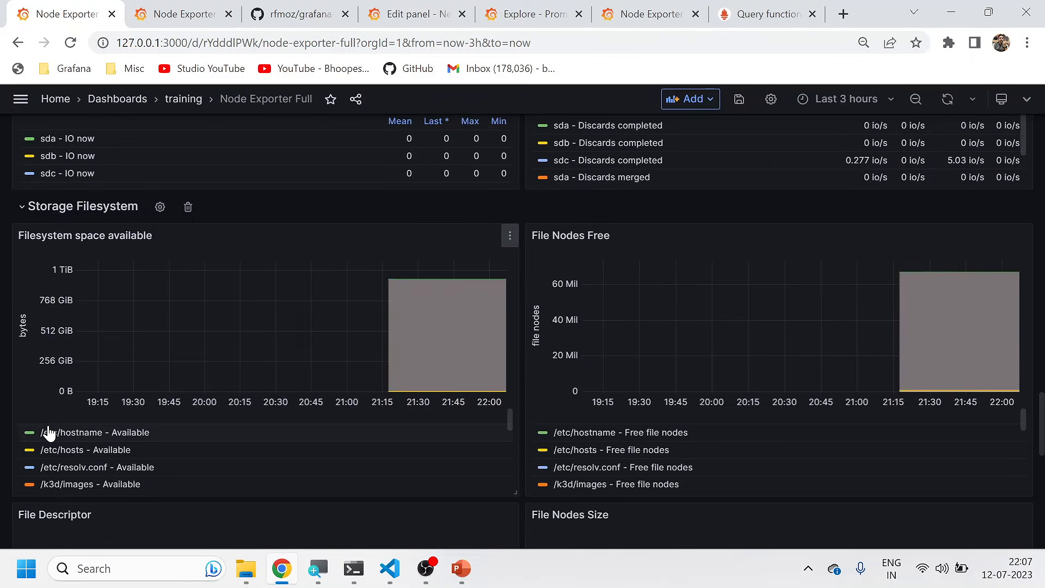
pyautogui.scroll(-7, 31, 403)
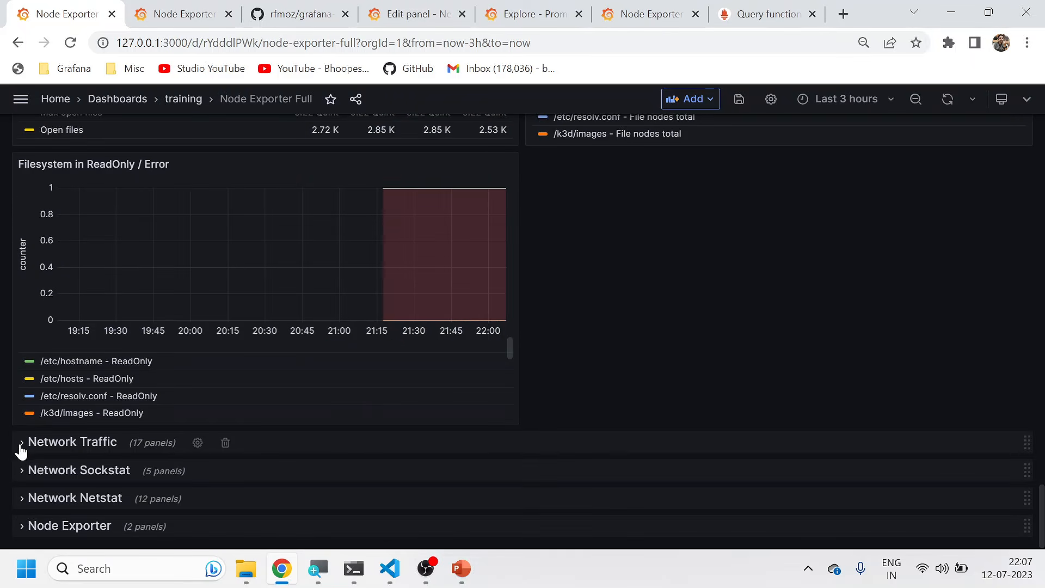
# Step: Expand the Network Traffic row, look through its panels, and return to the start of the dashboard
pyautogui.click(22, 444)
pyautogui.scroll(-20, 46, 454)
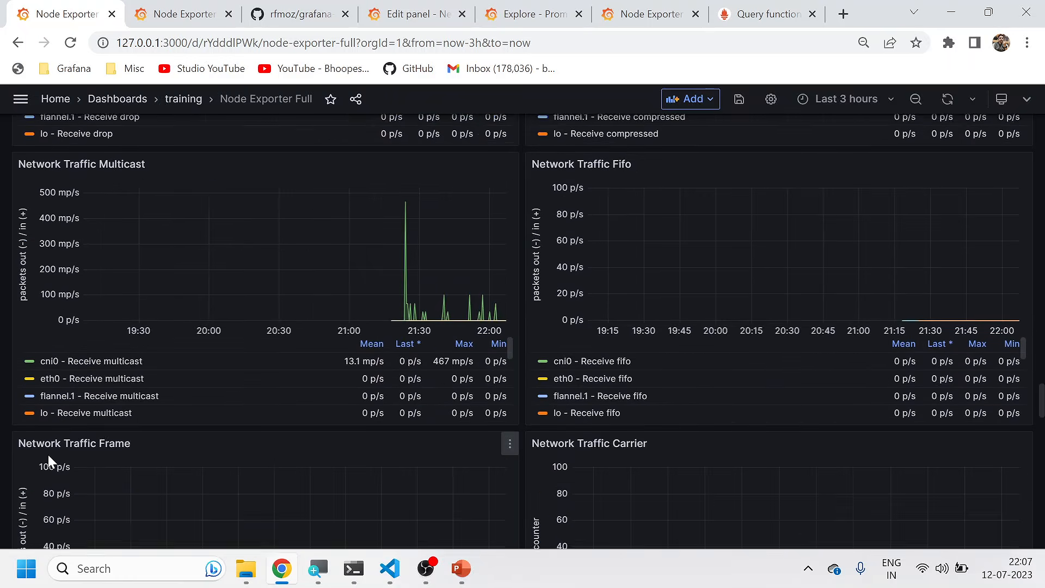
pyautogui.scroll(-12, 98, 450)
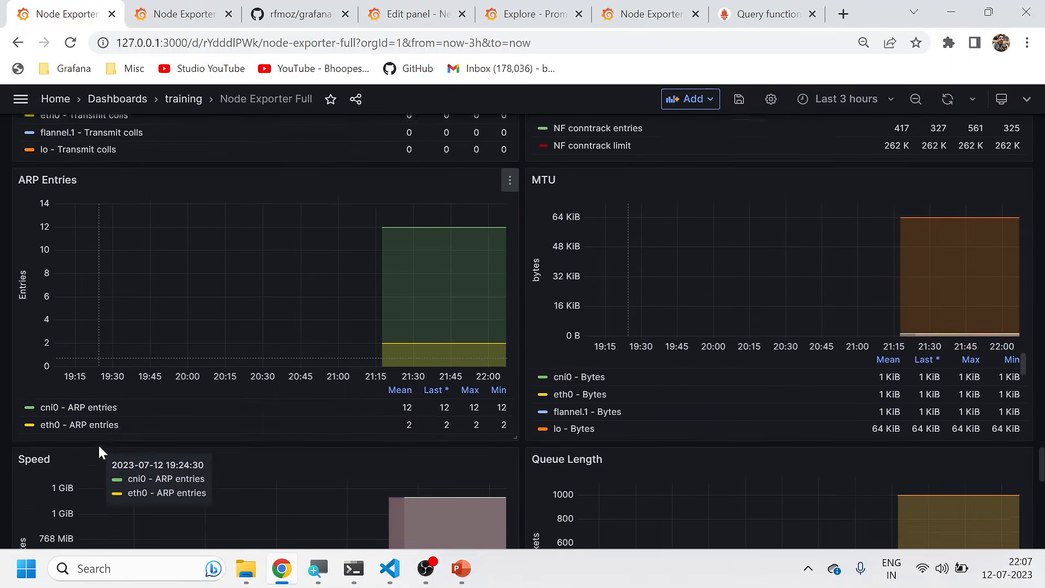
pyautogui.scroll(-7, 219, 453)
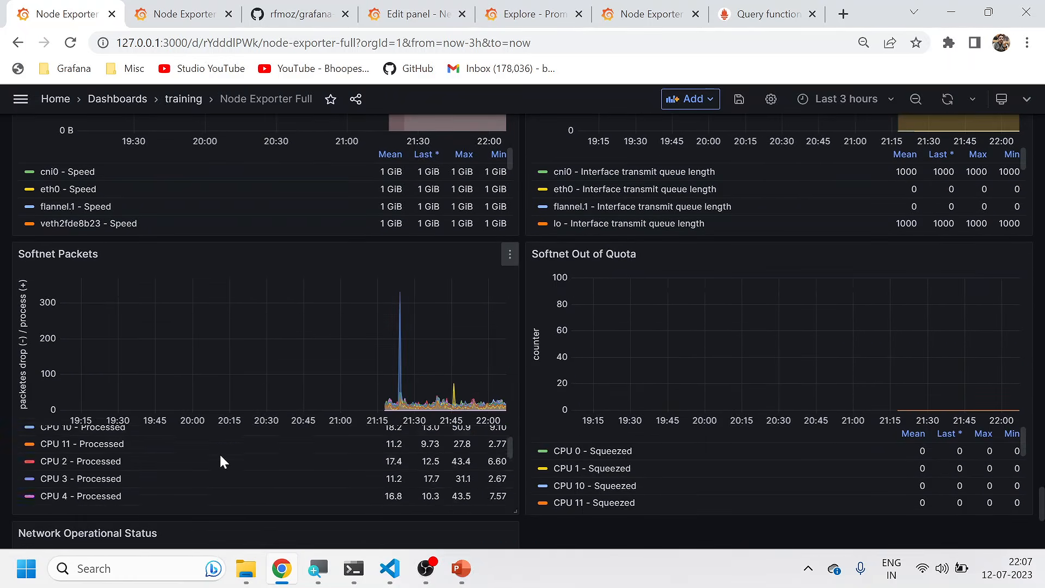
pyautogui.scroll(-6, 551, 363)
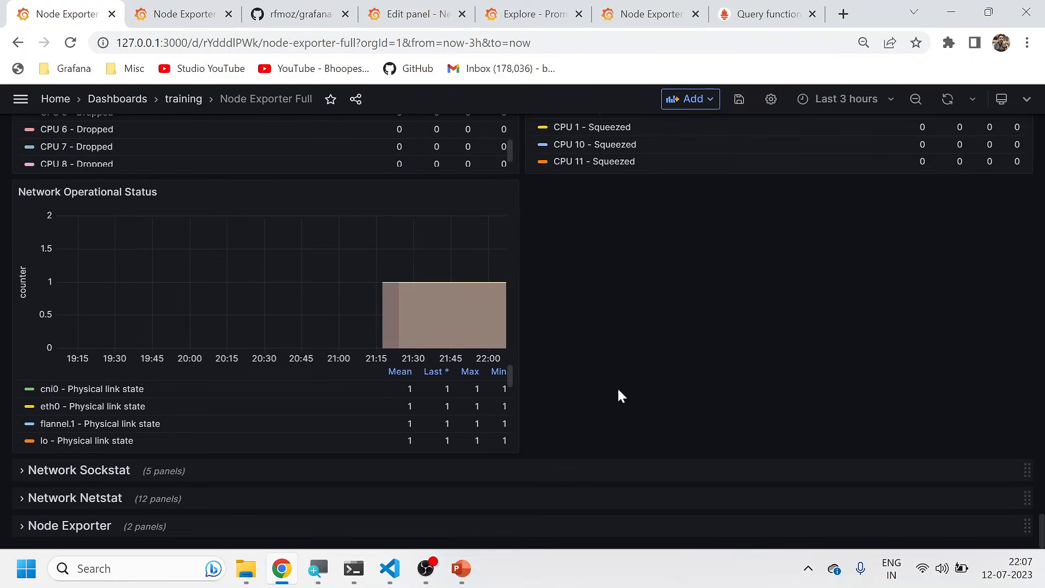
pyautogui.scroll(20, 611, 398)
pyautogui.scroll(20, 615, 397)
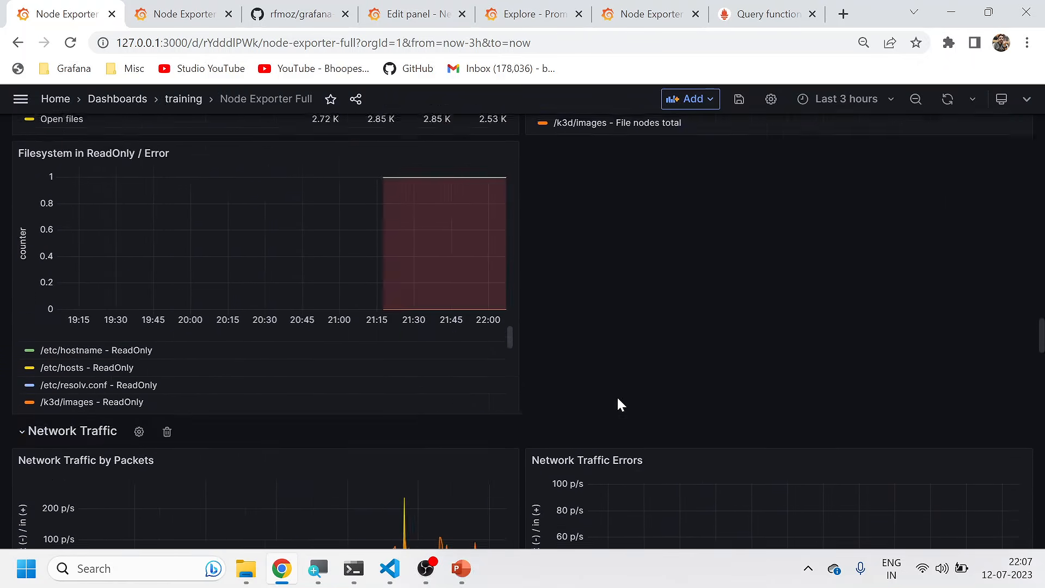
pyautogui.scroll(10, 685, 379)
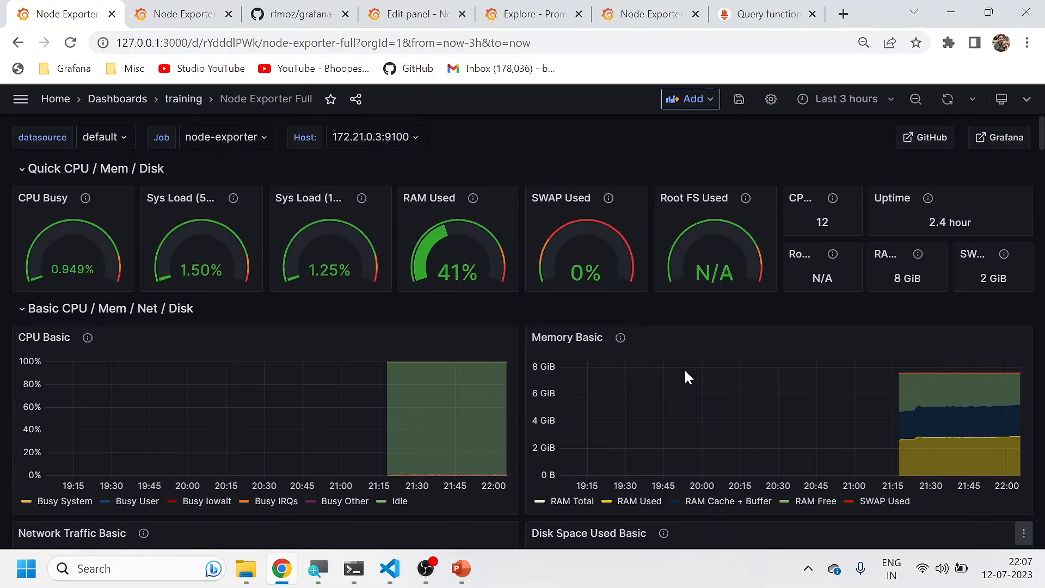
# Step: Open the RAM Used gauge for editing, examine the full expression of query A, and leave the editor discarding changes
pyautogui.click(510, 200)
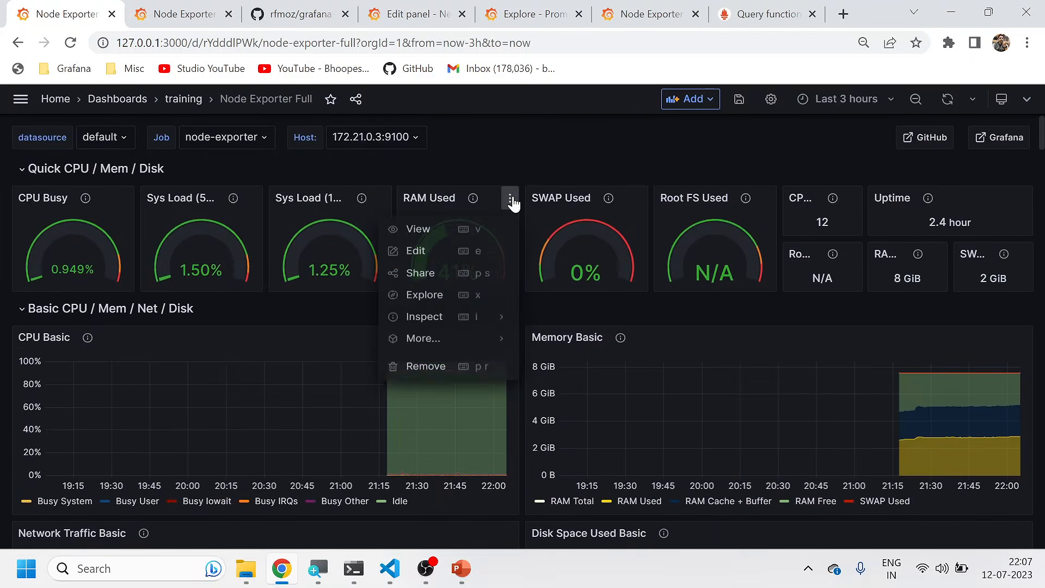
pyautogui.click(424, 253)
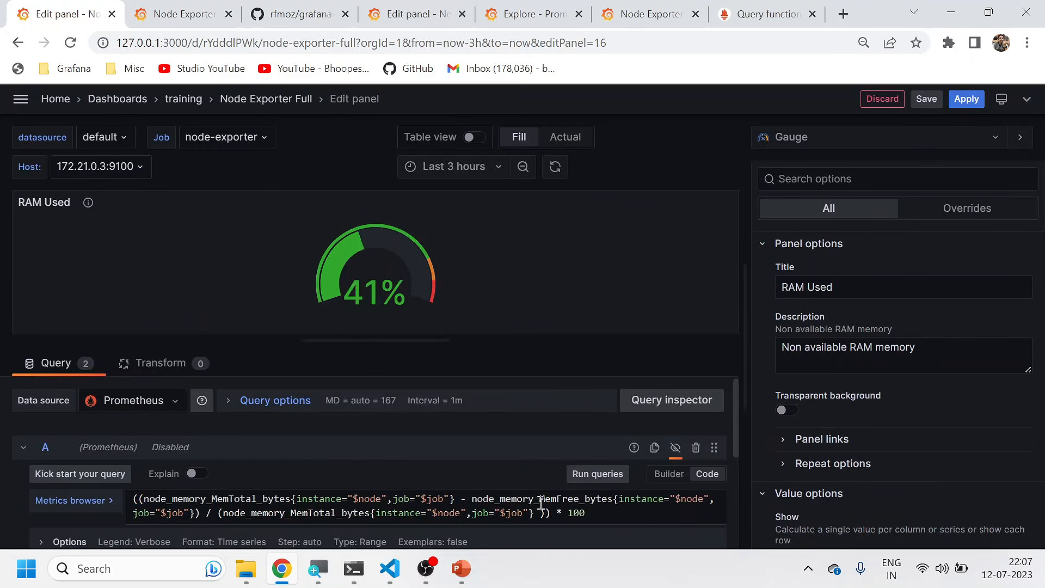
pyautogui.moveTo(607, 515); pyautogui.dragTo(130, 499)
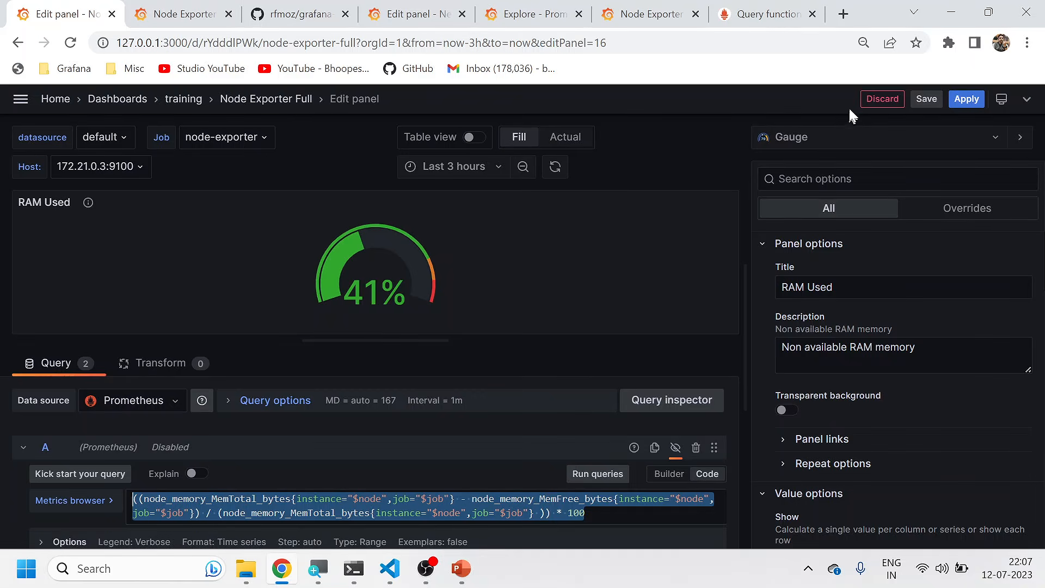
pyautogui.click(882, 98)
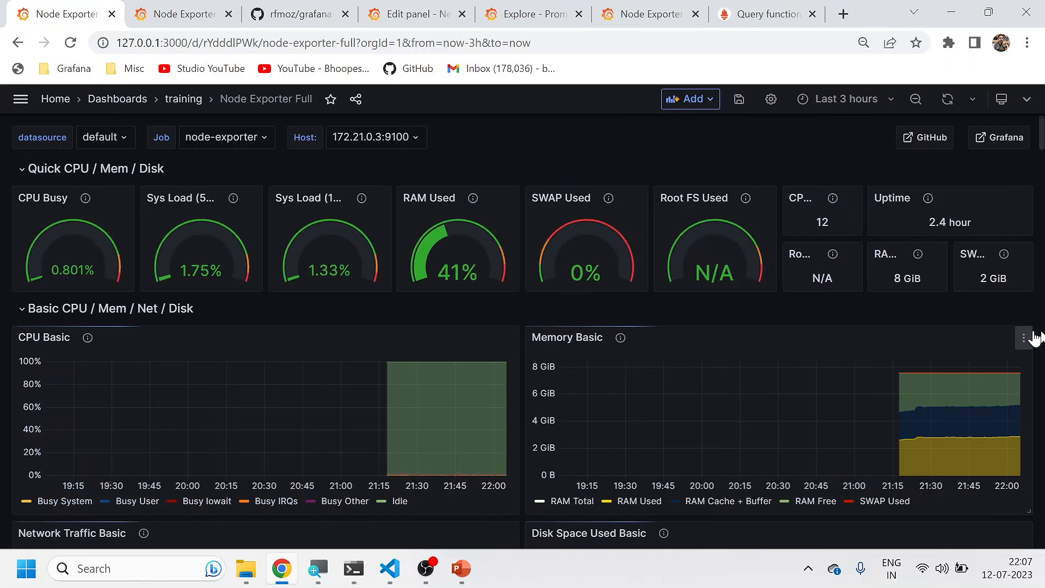
# Step: Open the Memory Basic panel for editing and enlarge the query area to show more of its queries
pyautogui.click(1023, 338)
pyautogui.click(932, 393)
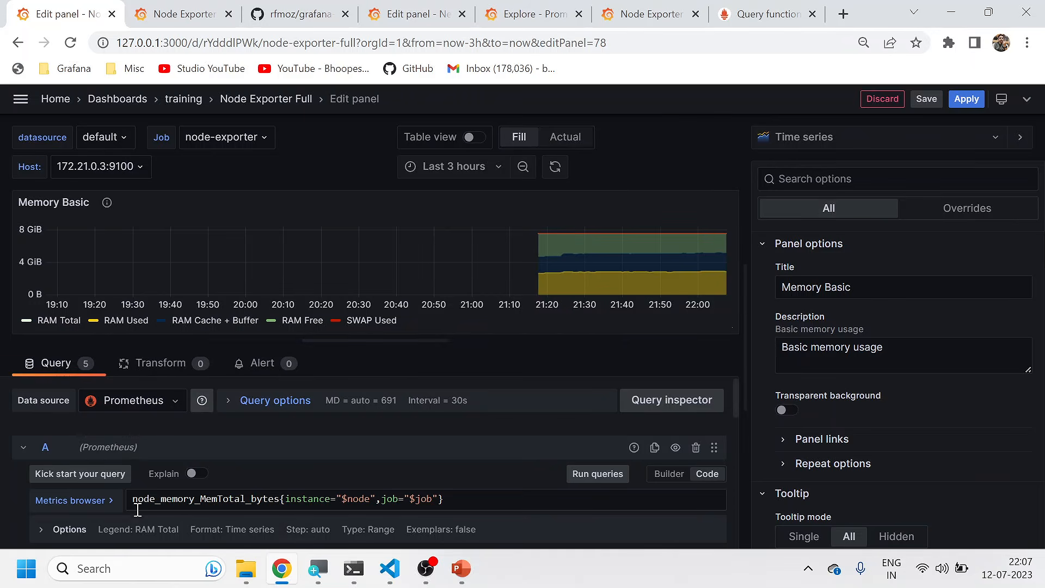
pyautogui.scroll(-1, 55, 532)
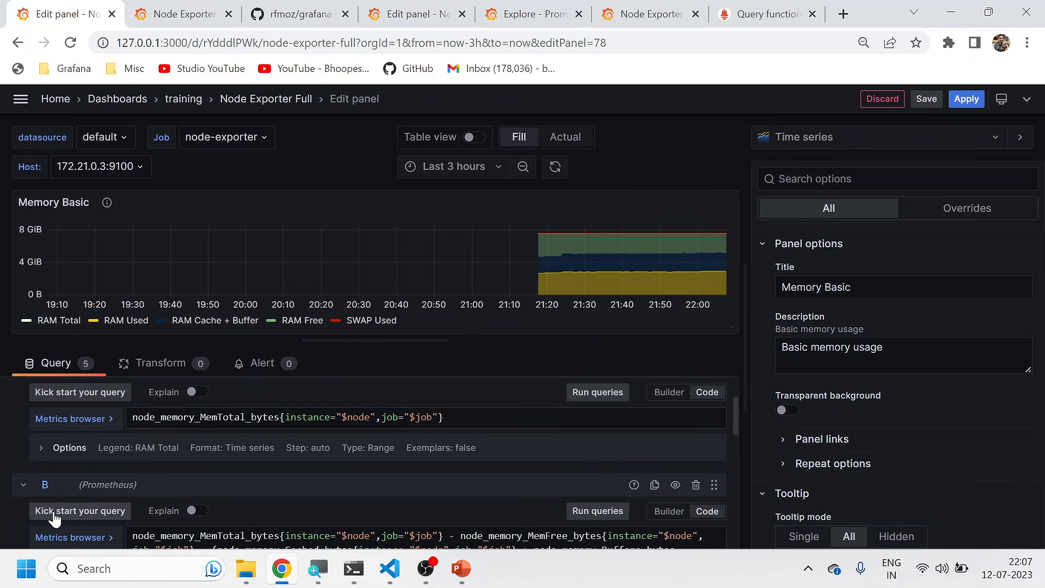
pyautogui.moveTo(247, 340); pyautogui.dragTo(250, 287)
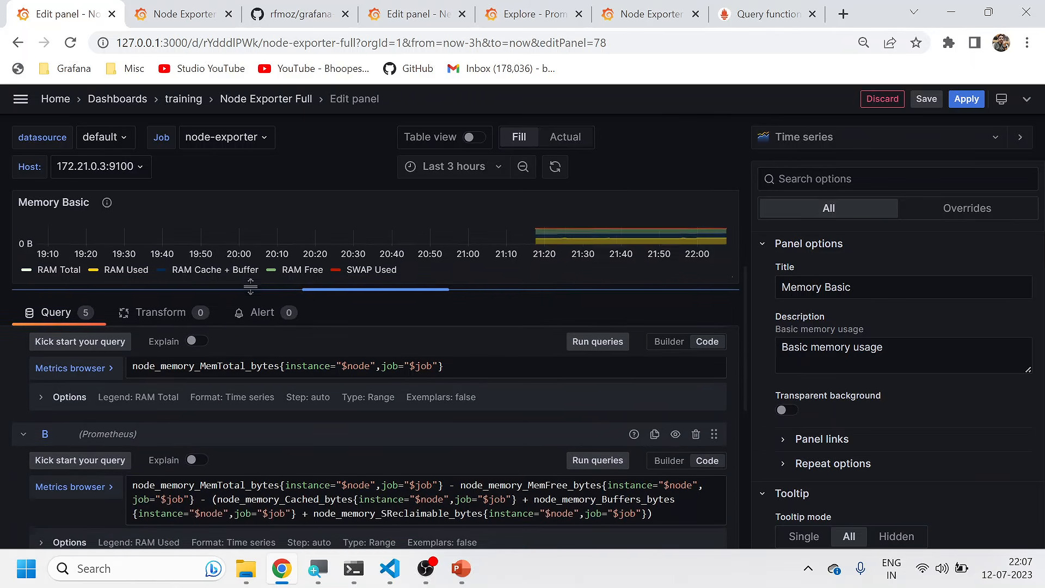
pyautogui.scroll(1, 59, 450)
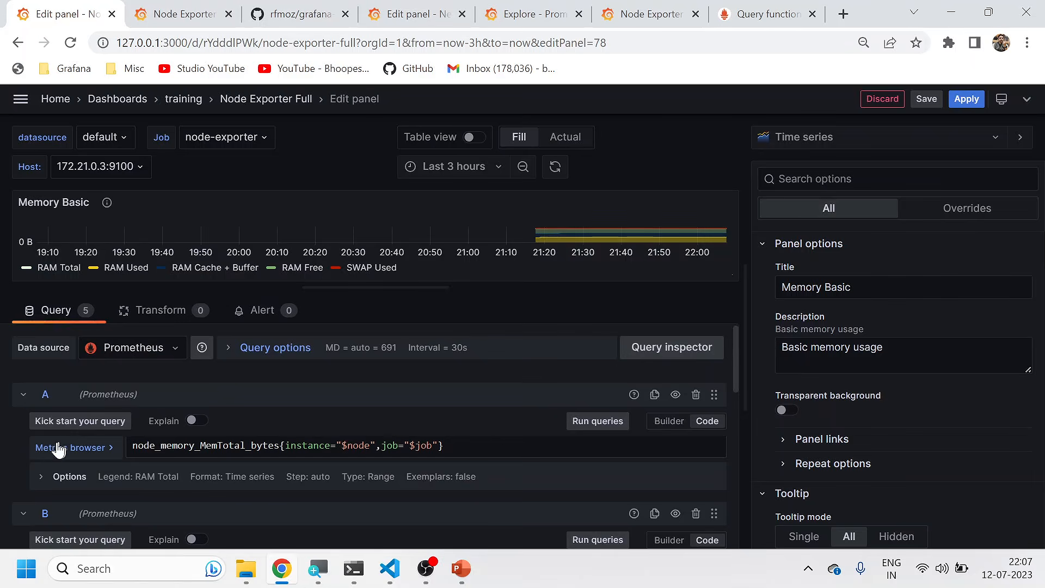
# Step: Expand query A's options, isolate the RAM Total series in the graph, and examine the query's legend and node_memory_MemTotal_bytes expression
pyautogui.click(41, 478)
pyautogui.doubleClick(89, 526)
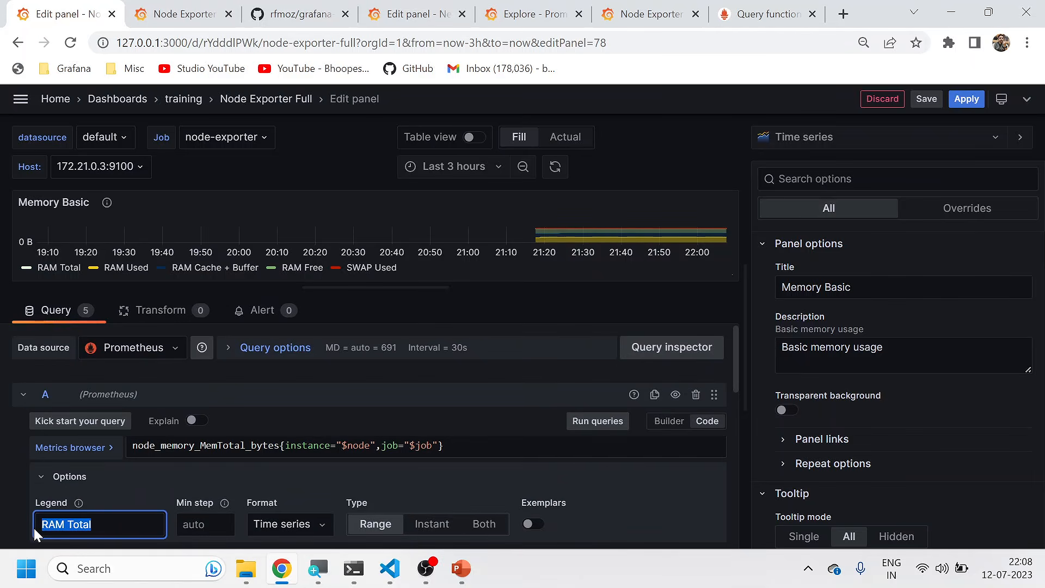
pyautogui.click(52, 267)
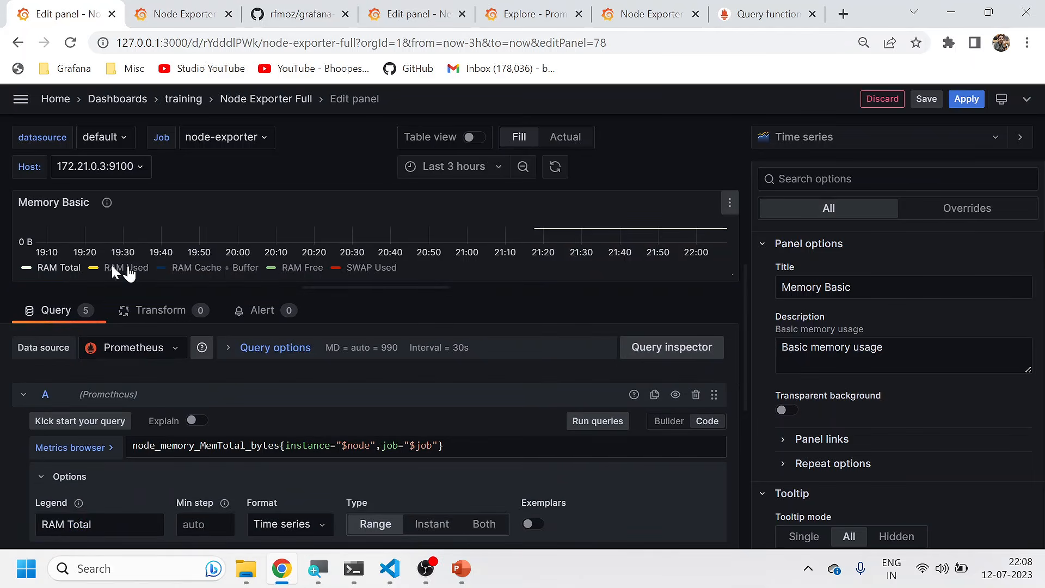
pyautogui.moveTo(580, 227)
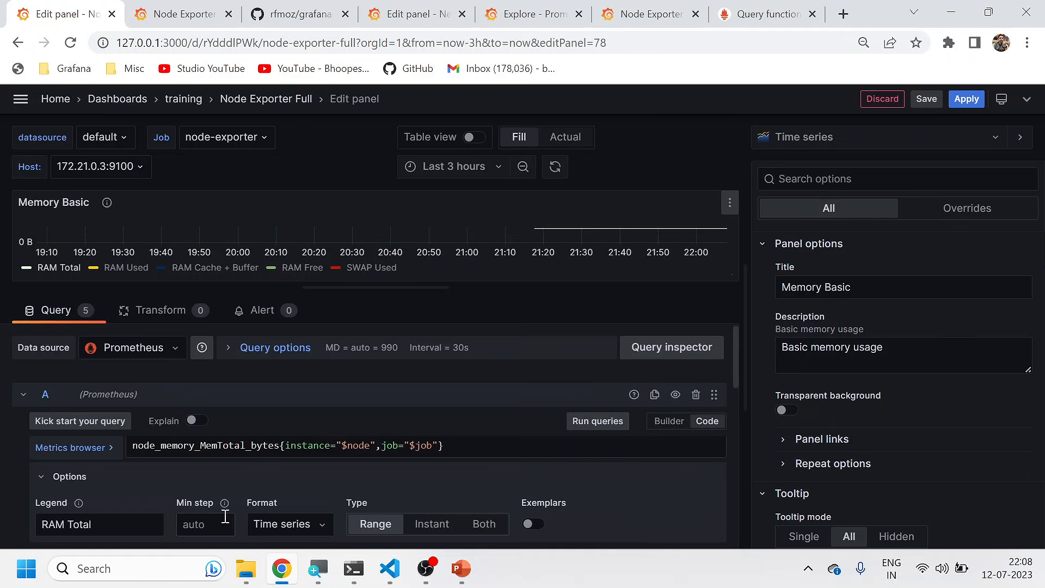
pyautogui.moveTo(456, 445); pyautogui.dragTo(130, 445)
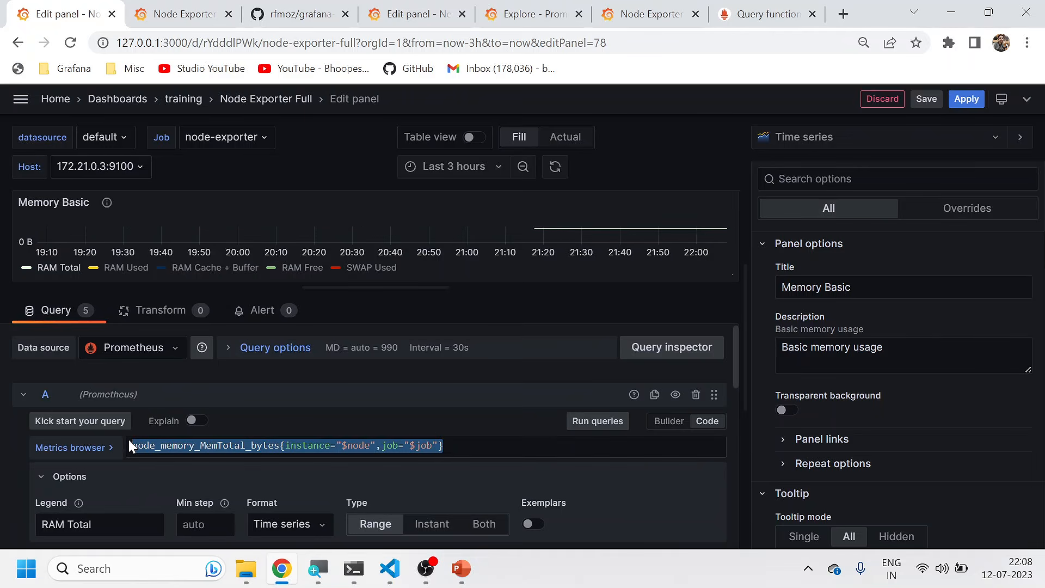
pyautogui.doubleClick(235, 446)
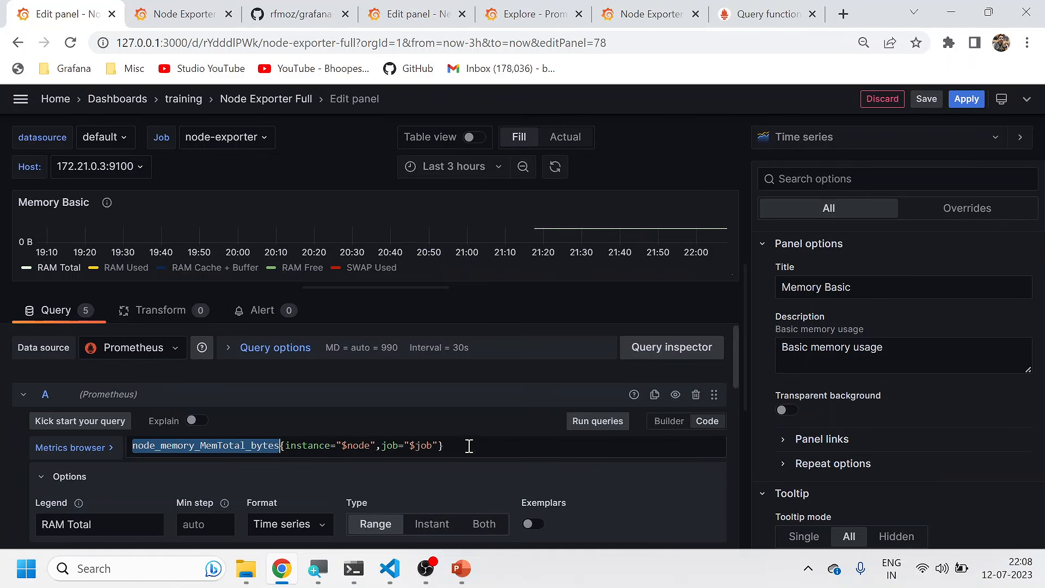
# Step: Expand query B's options and examine its RAM Used legend and each memory metric in its expression, from MemTotal to SReclaimable
pyautogui.scroll(-3, 415, 490)
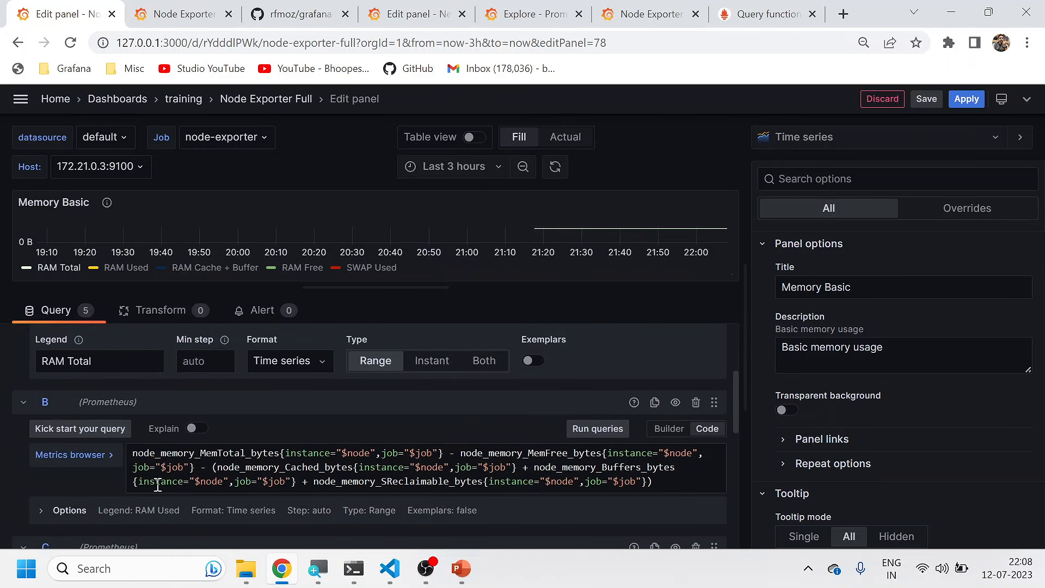
pyautogui.click(54, 513)
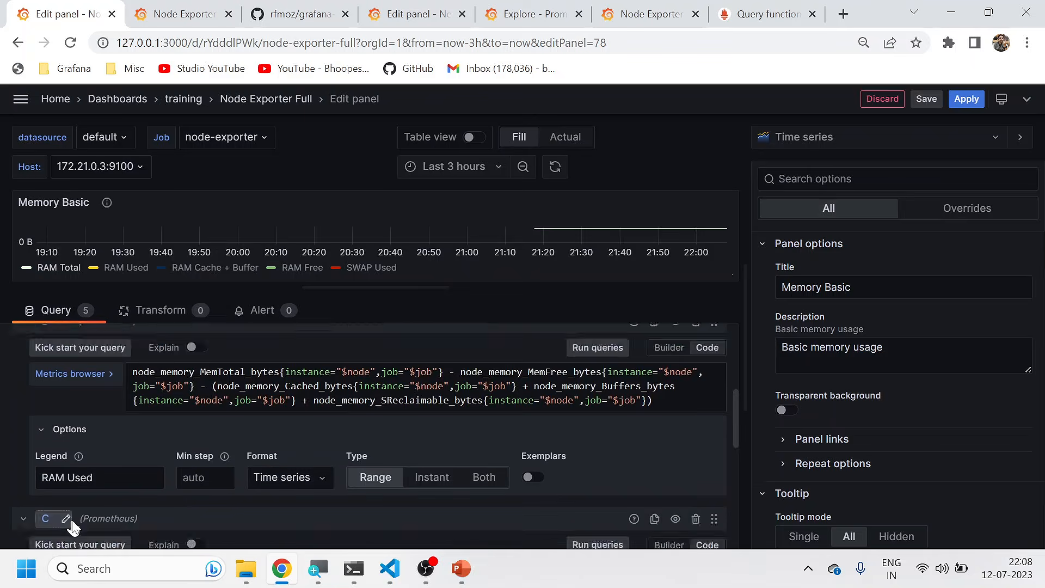
pyautogui.scroll(-1, 69, 525)
pyautogui.scroll(1, 82, 439)
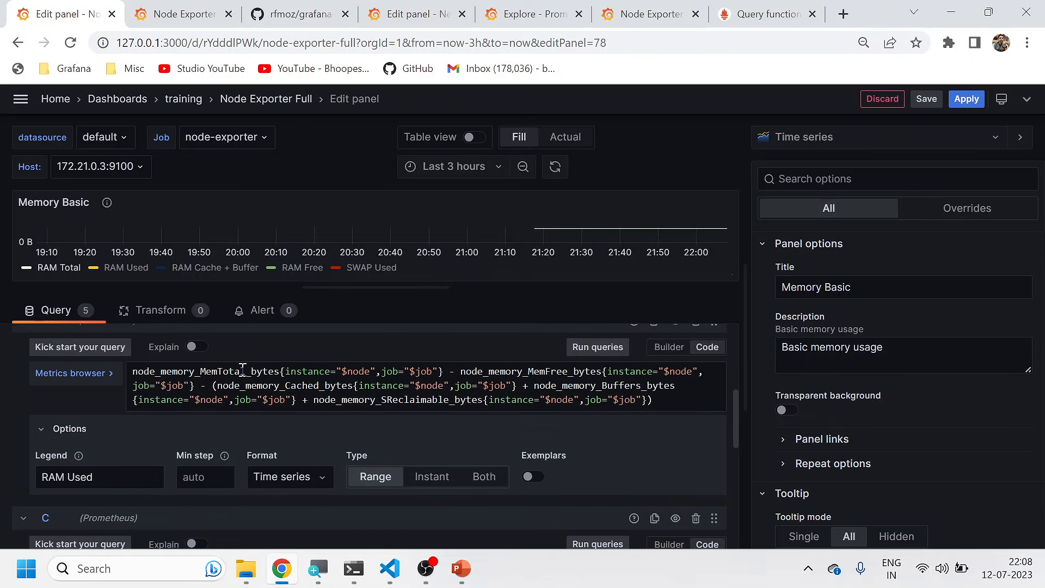
pyautogui.doubleClick(243, 370)
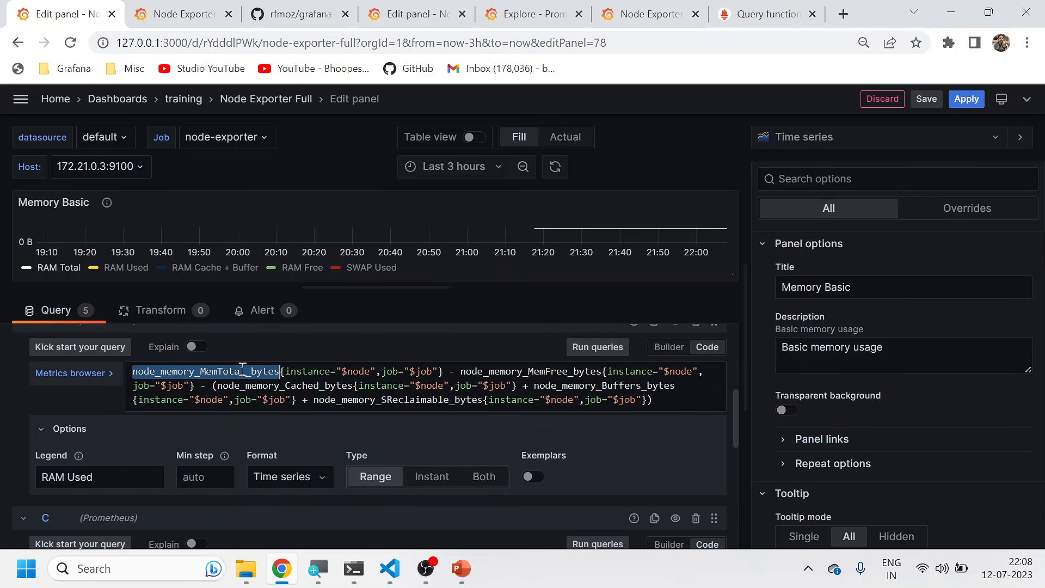
pyautogui.doubleClick(537, 372)
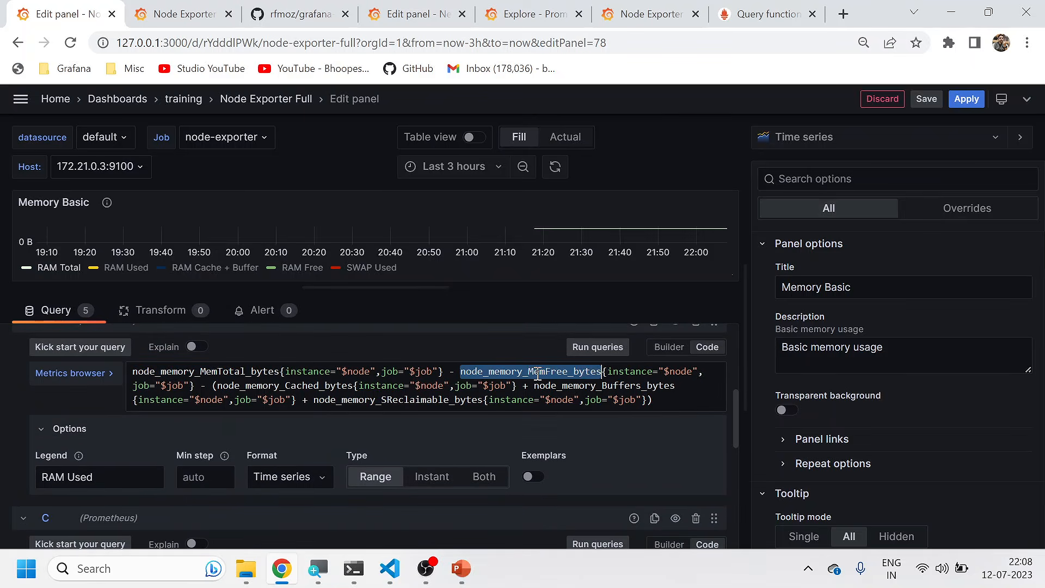
pyautogui.doubleClick(263, 386)
pyautogui.doubleClick(562, 387)
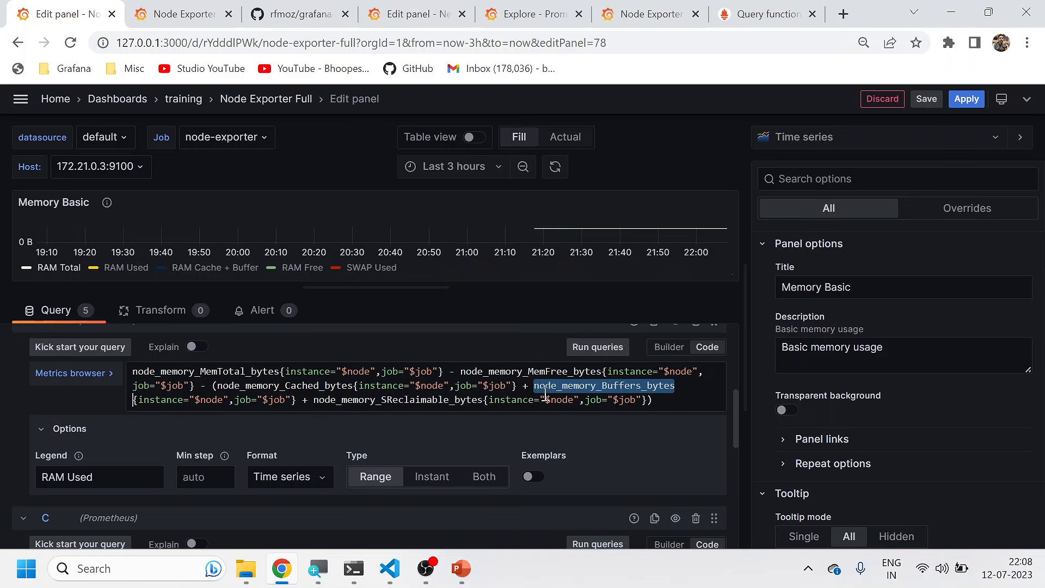
pyautogui.click(380, 404)
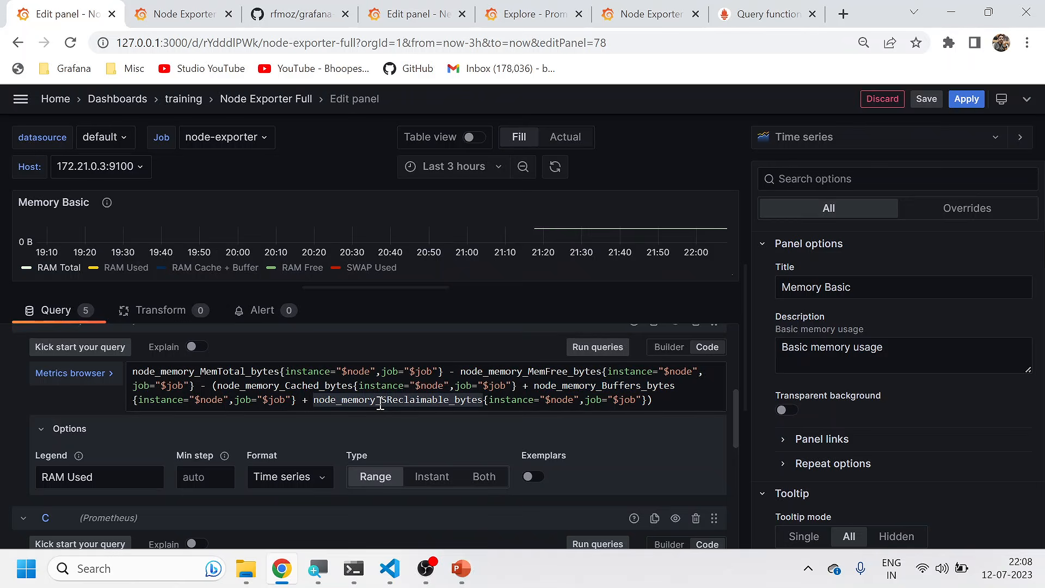
# Step: Expand query C's options, isolate the RAM Cache + Buffer series in the graph, and leave the panel editor discarding changes
pyautogui.scroll(-3, 163, 468)
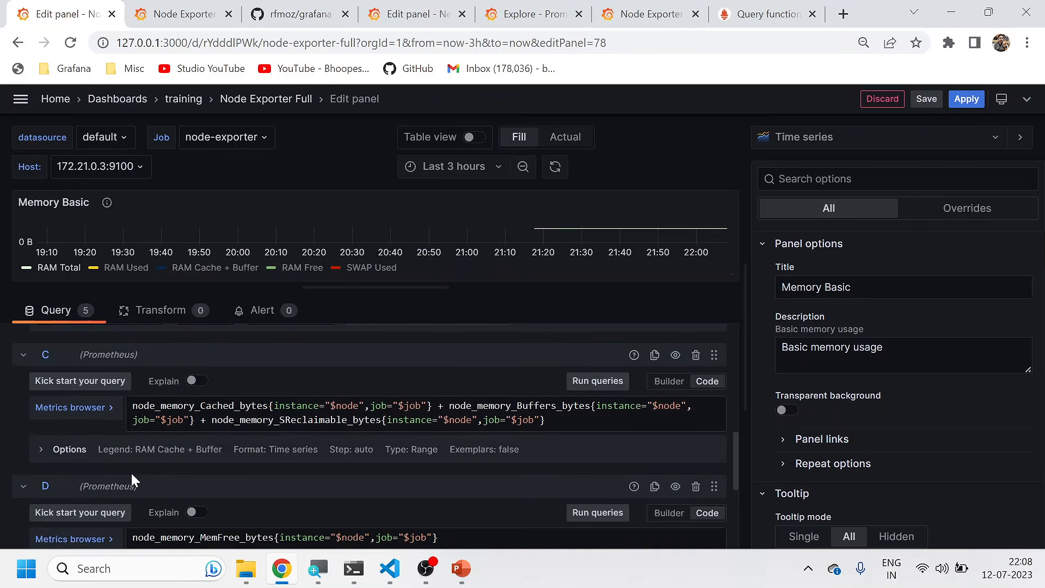
pyautogui.click(55, 448)
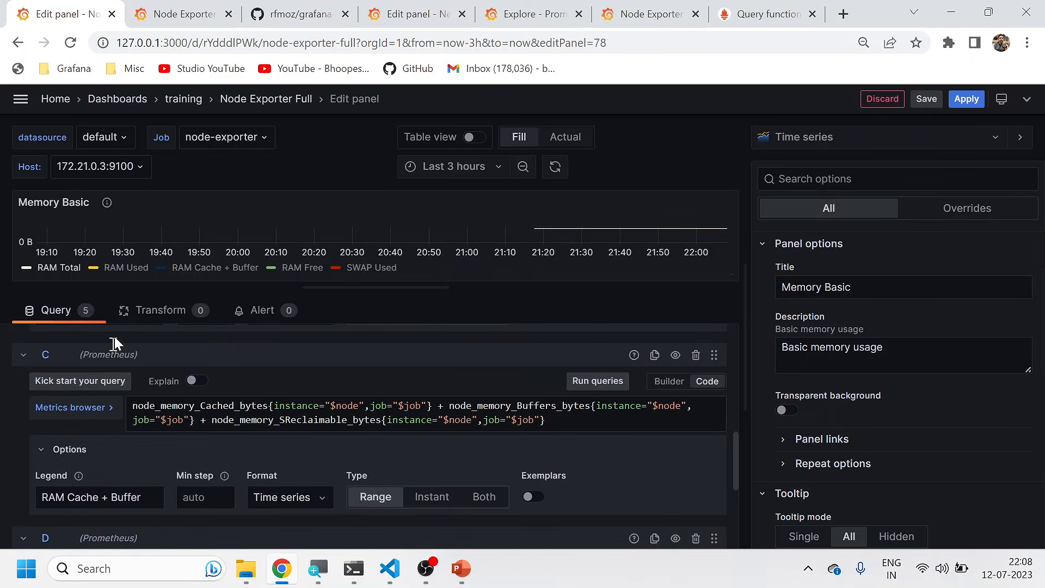
pyautogui.click(196, 269)
pyautogui.scroll(-2, 145, 462)
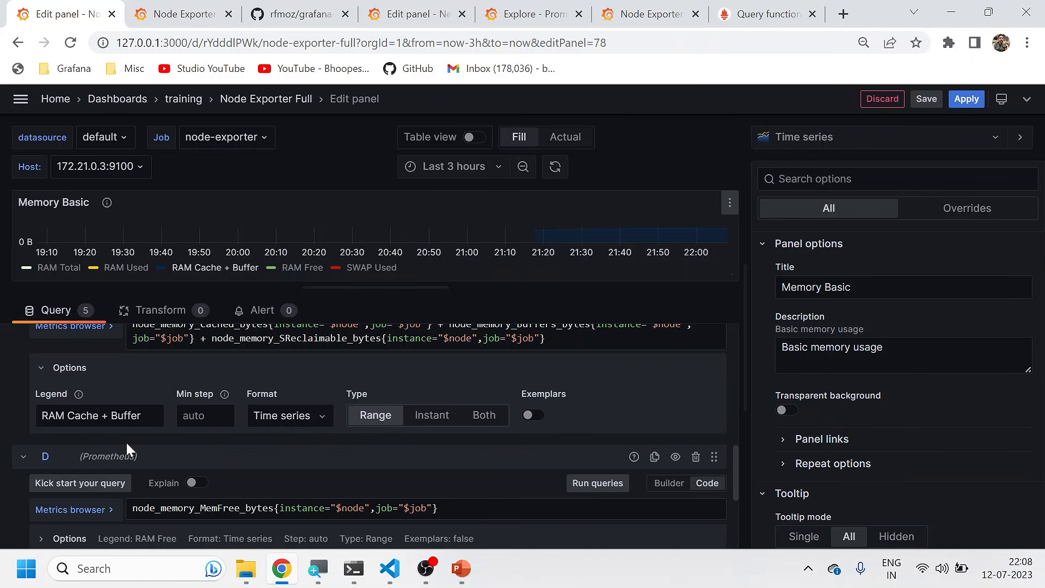
pyautogui.click(883, 102)
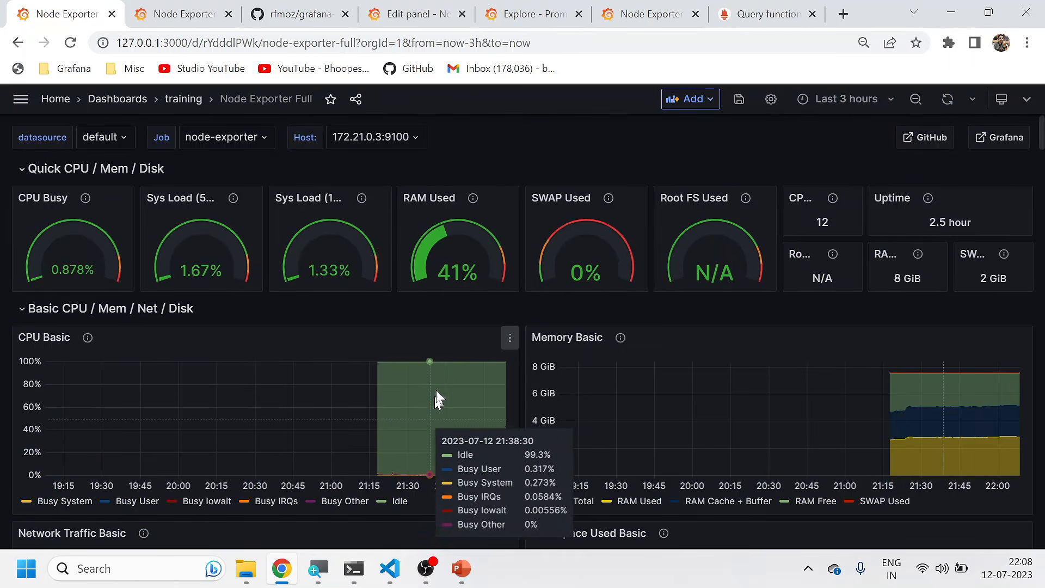
# Step: On the Grafana Labs site, go from the Node Exporter Full page to all dashboards and search for "mysql"
pyautogui.click(504, 14)
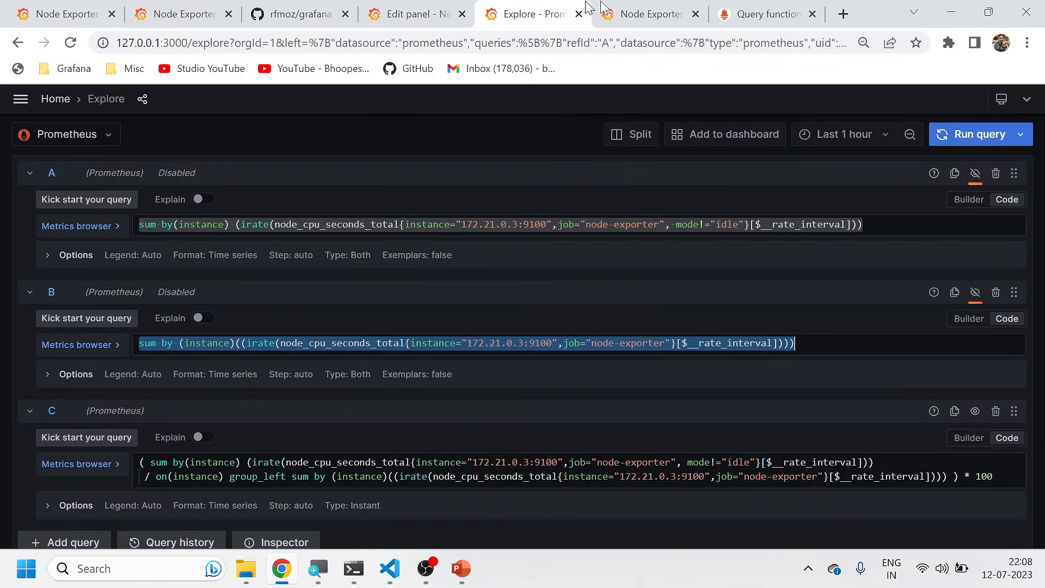
pyautogui.click(647, 13)
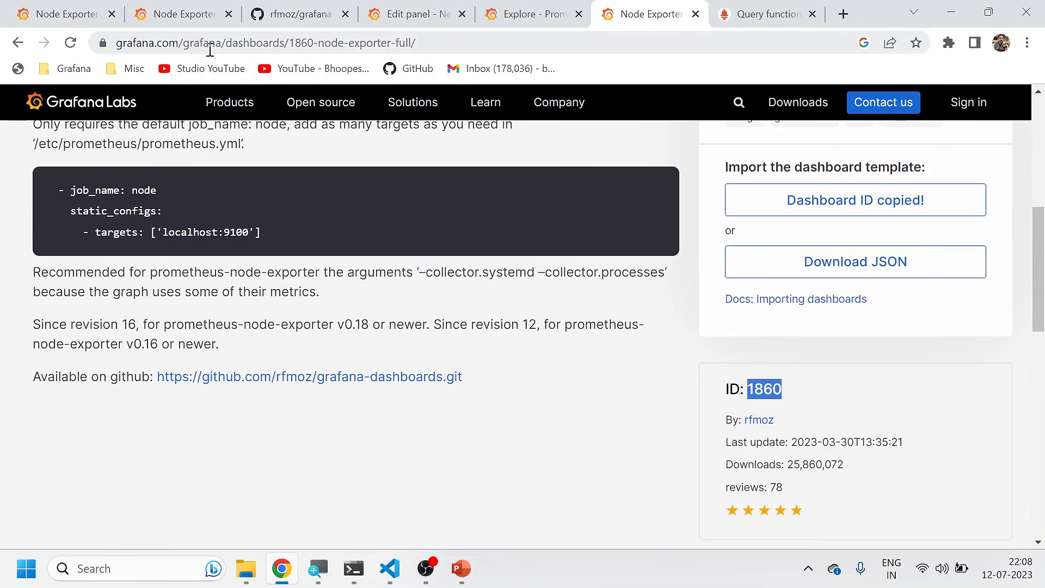
pyautogui.scroll(6, 274, 130)
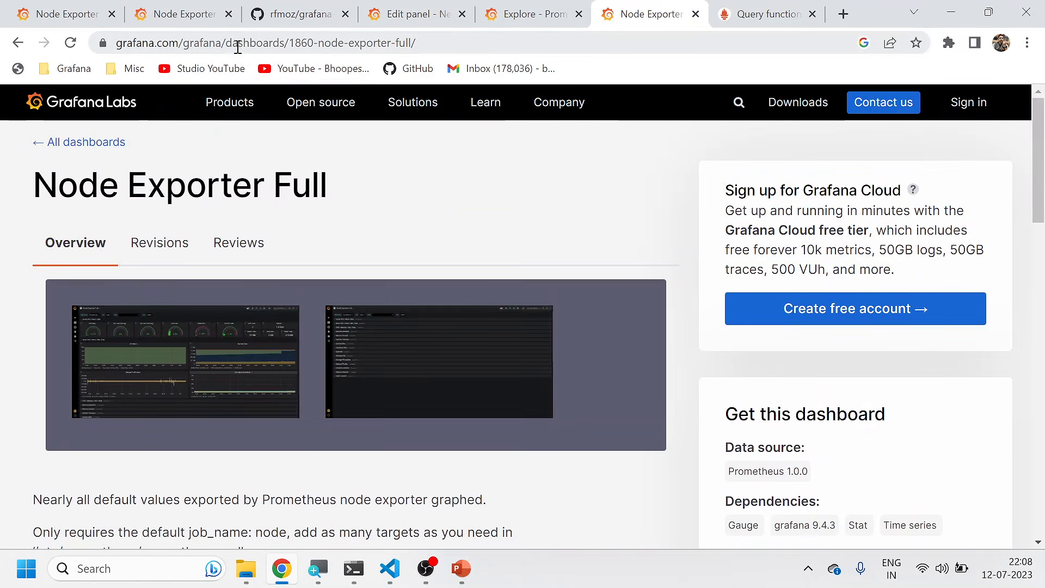
pyautogui.click(111, 143)
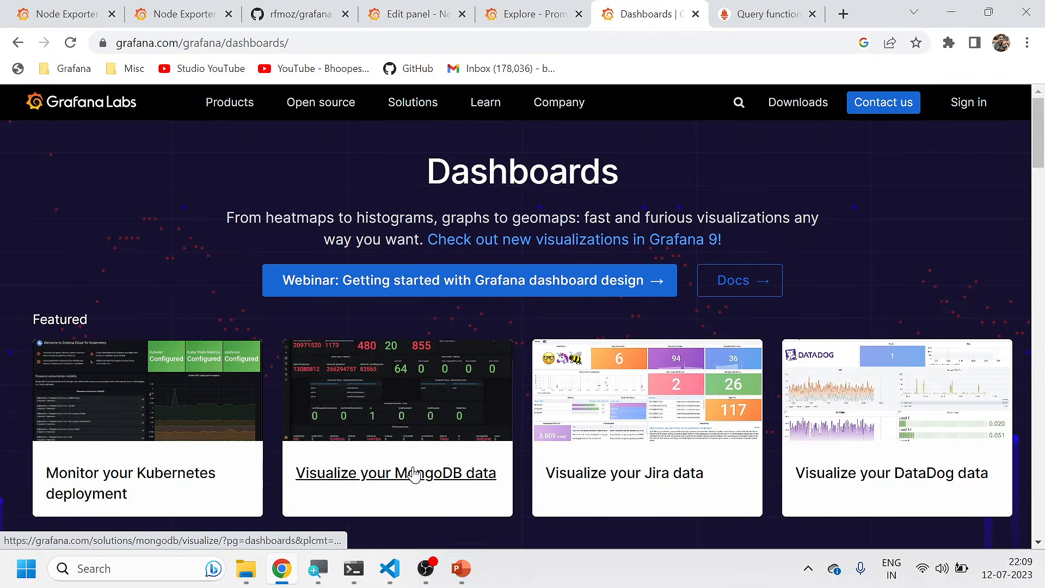
pyautogui.scroll(-5, 414, 403)
pyautogui.scroll(-1, 419, 381)
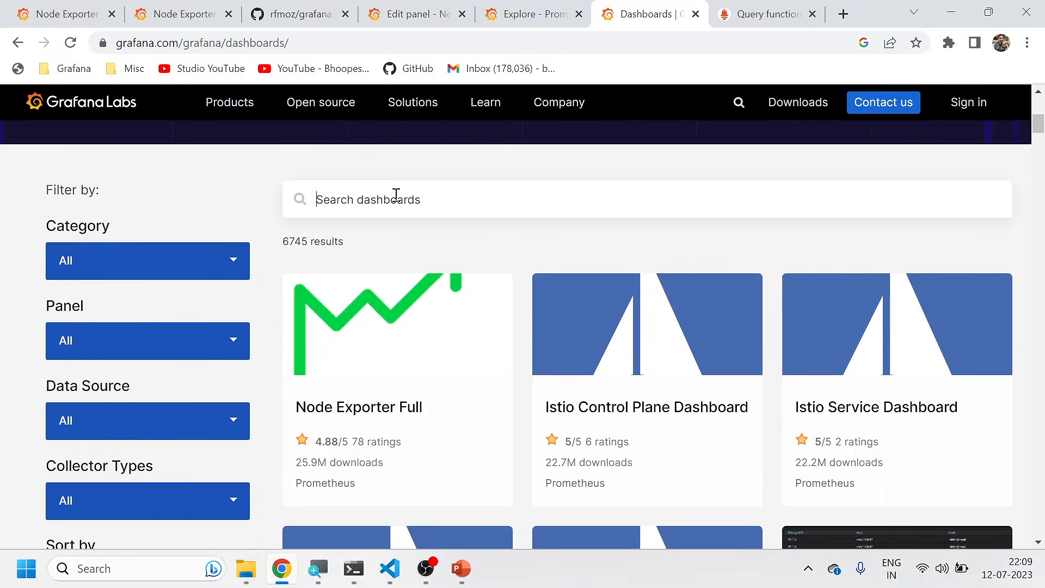
pyautogui.write('mysql')
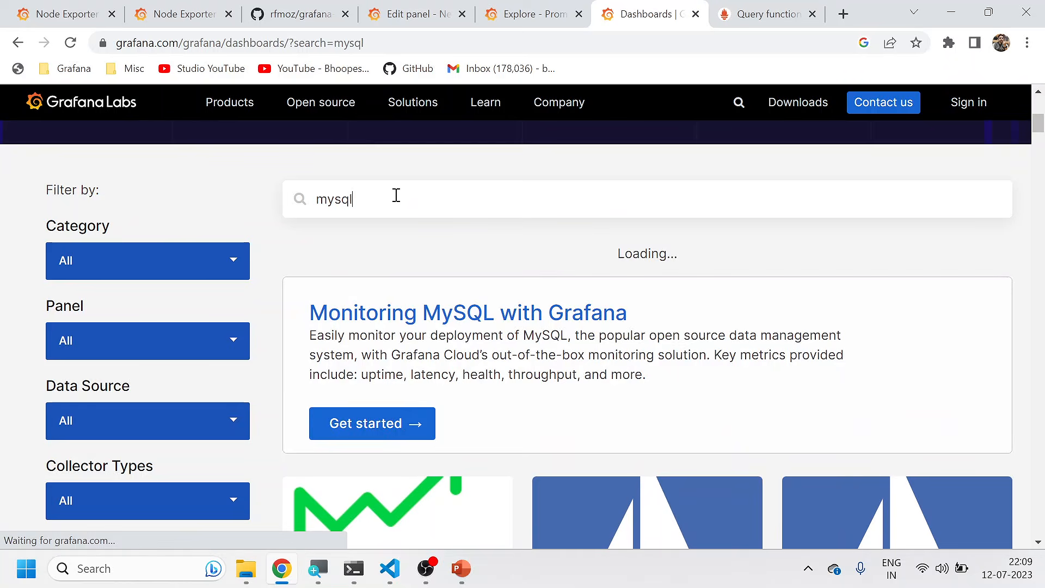
# Step: Open the Mysql - Prometheus dashboard from the search results and select its dashboard ID on the page
pyautogui.scroll(-3, 418, 348)
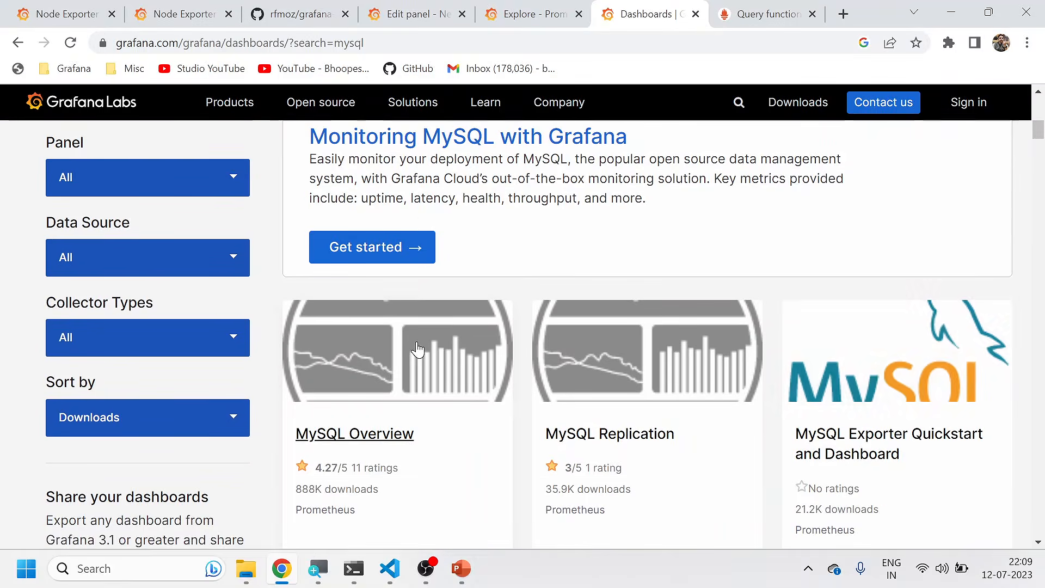
pyautogui.scroll(-1, 419, 350)
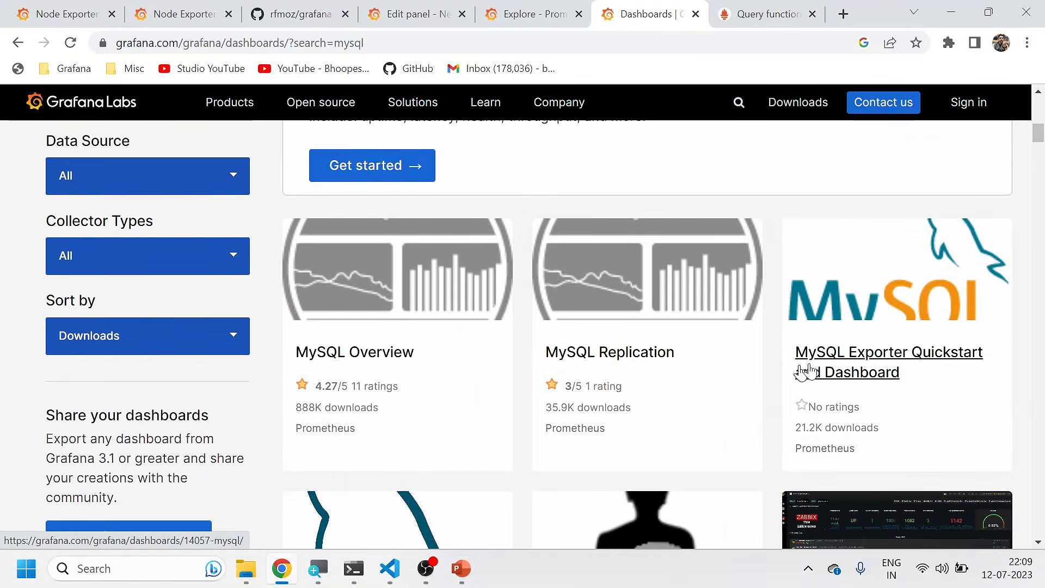
pyautogui.scroll(-3, 669, 460)
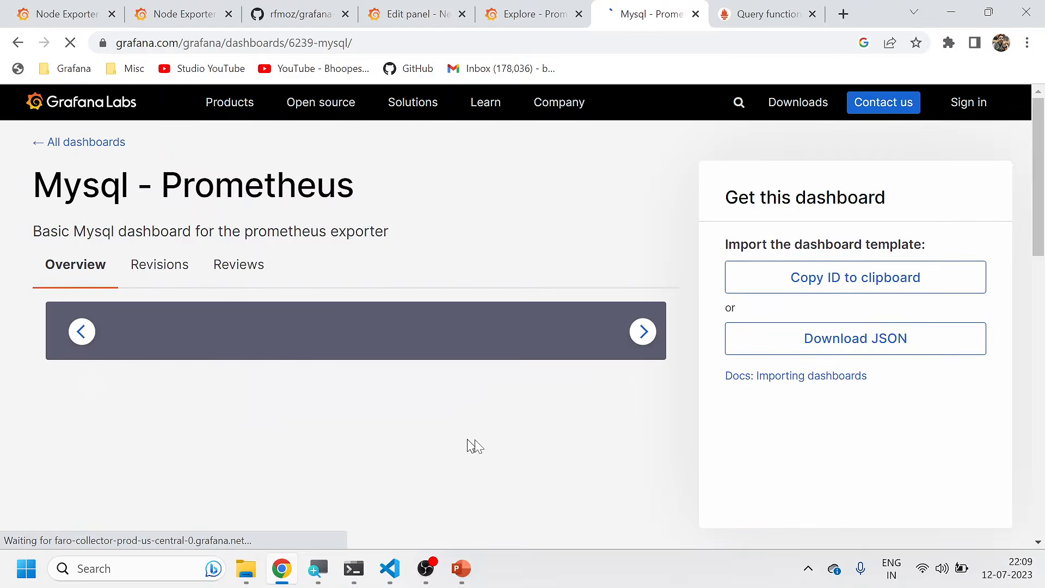
pyautogui.scroll(-3, 762, 435)
pyautogui.scroll(-4, 827, 432)
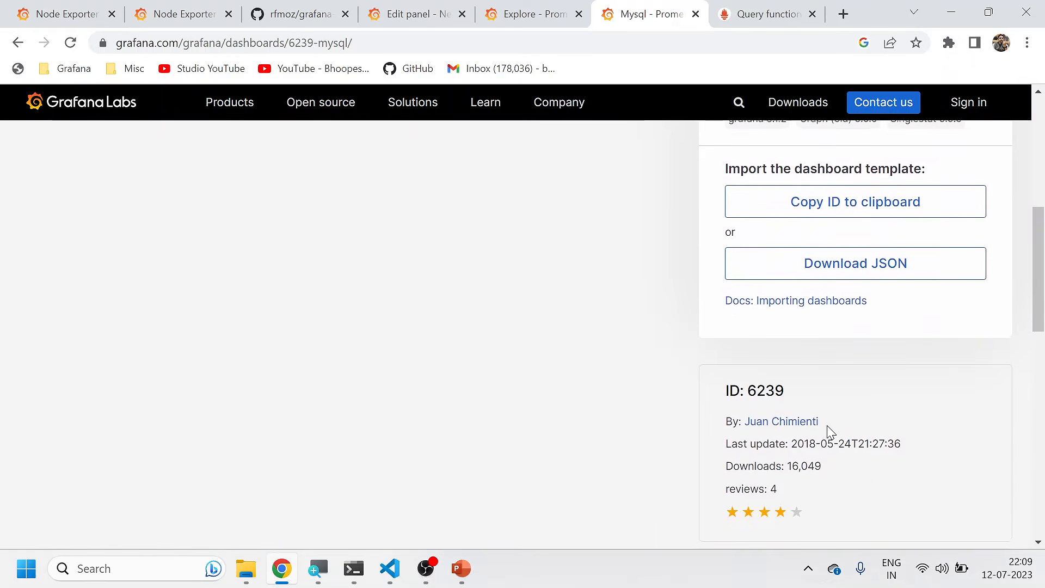
pyautogui.doubleClick(767, 388)
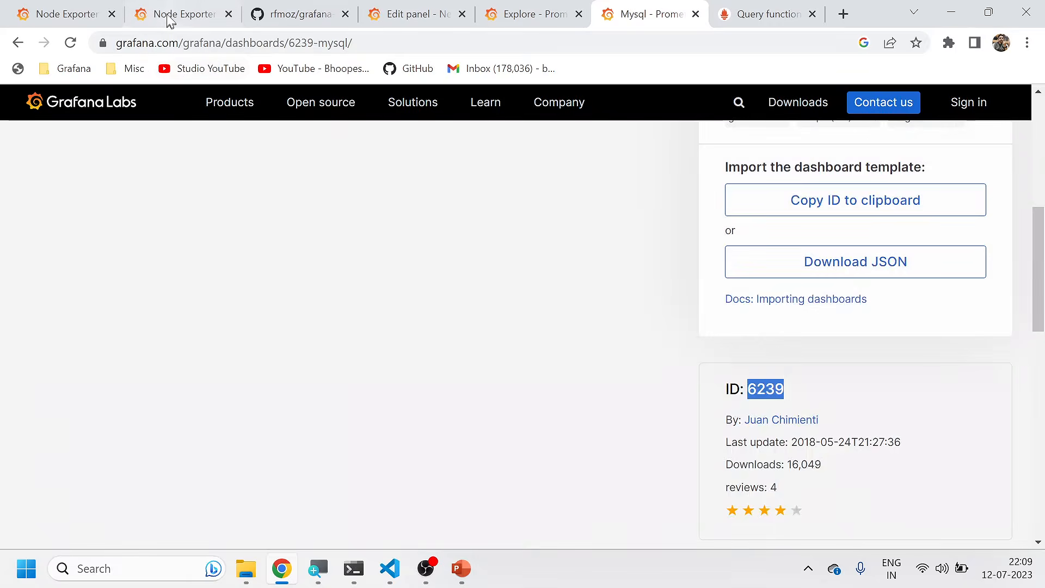
# Step: In the local Grafana instance, start a dashboard import and load the grafana.com dashboard with ID 6239
pyautogui.click(171, 14)
pyautogui.click(87, 9)
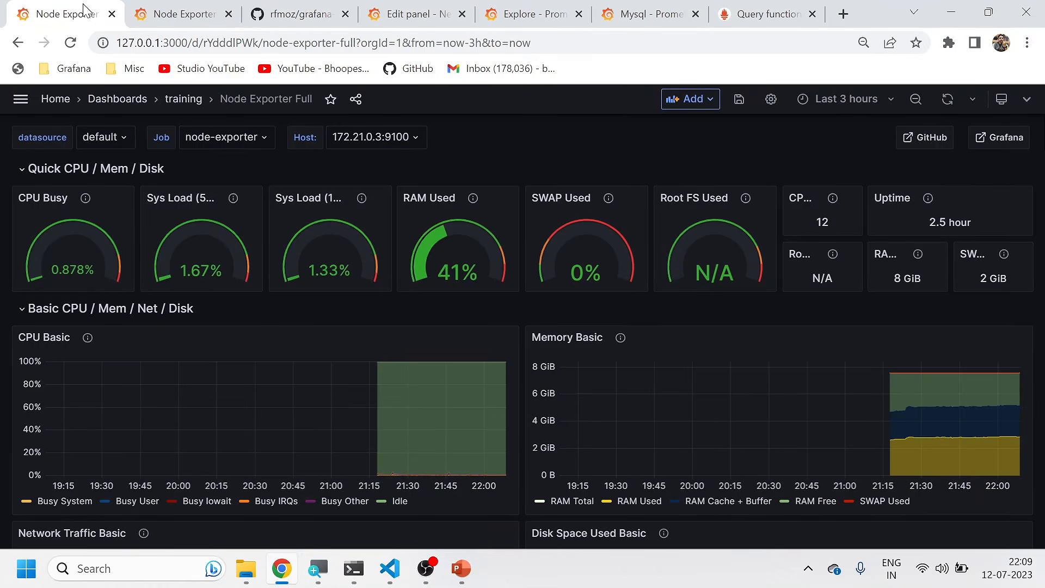
pyautogui.click(111, 103)
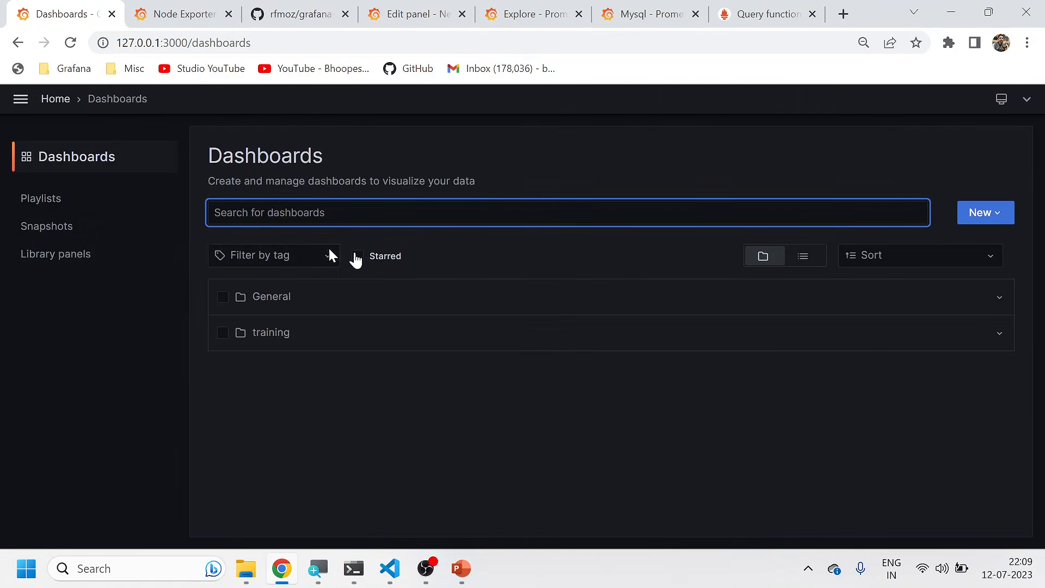
pyautogui.click(980, 213)
pyautogui.click(956, 292)
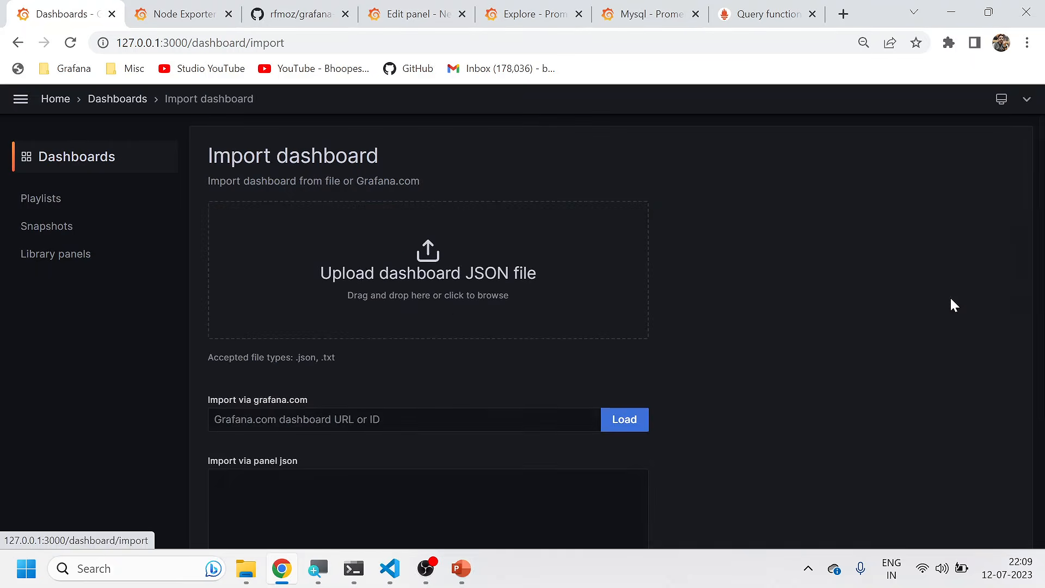
pyautogui.click(391, 419)
pyautogui.write('6239')
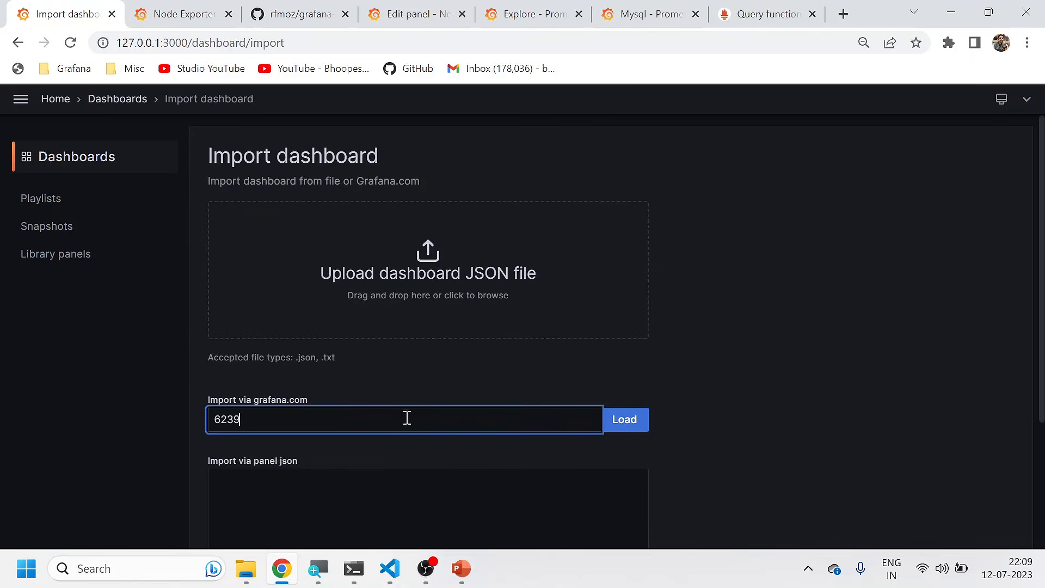
pyautogui.click(615, 427)
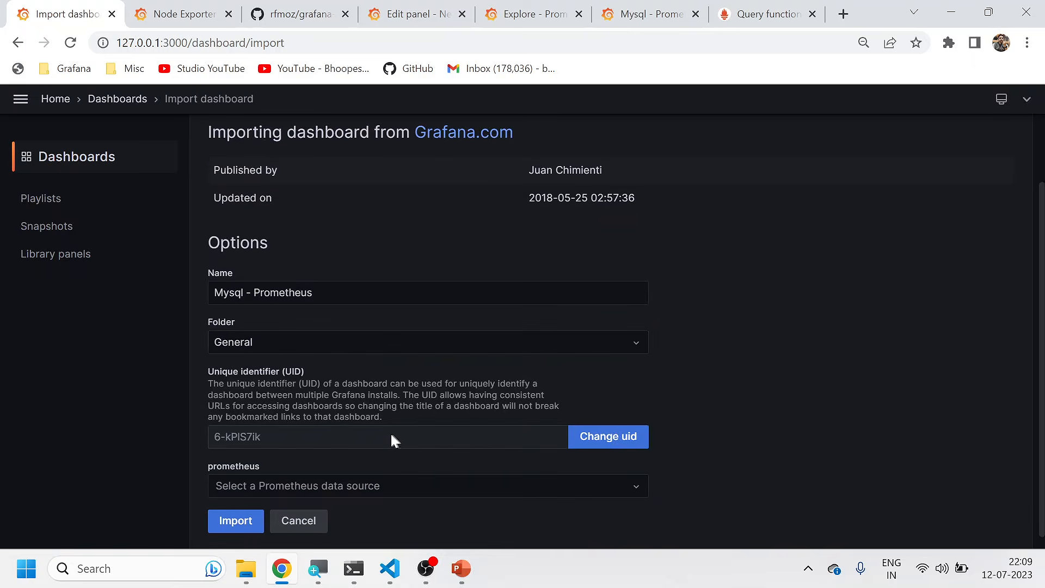
# Step: Import the Mysql - Prometheus dashboard into the training folder with Prometheus as its data source
pyautogui.click(351, 489)
pyautogui.click(305, 508)
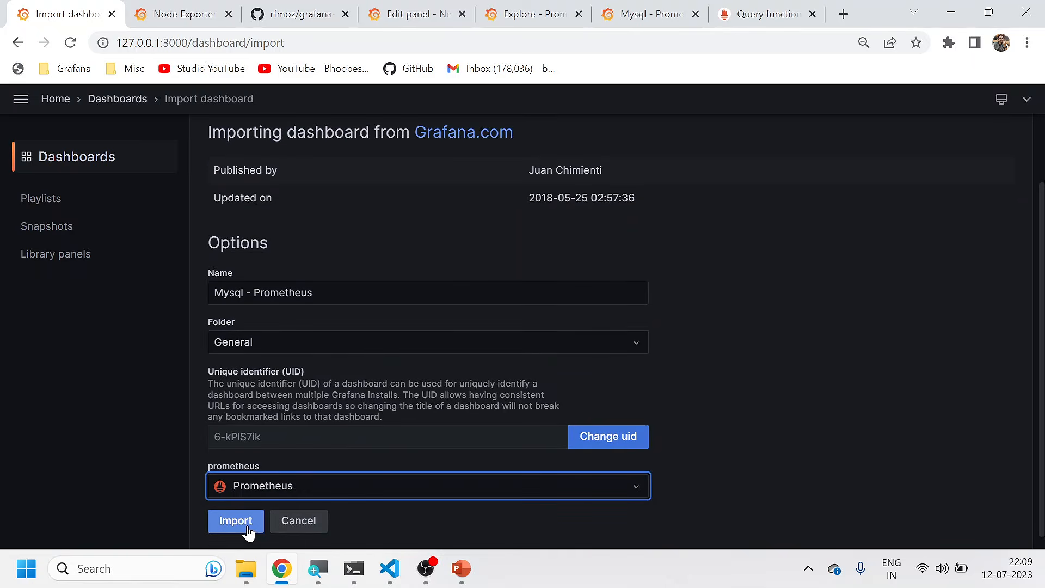
pyautogui.click(303, 337)
pyautogui.click(250, 394)
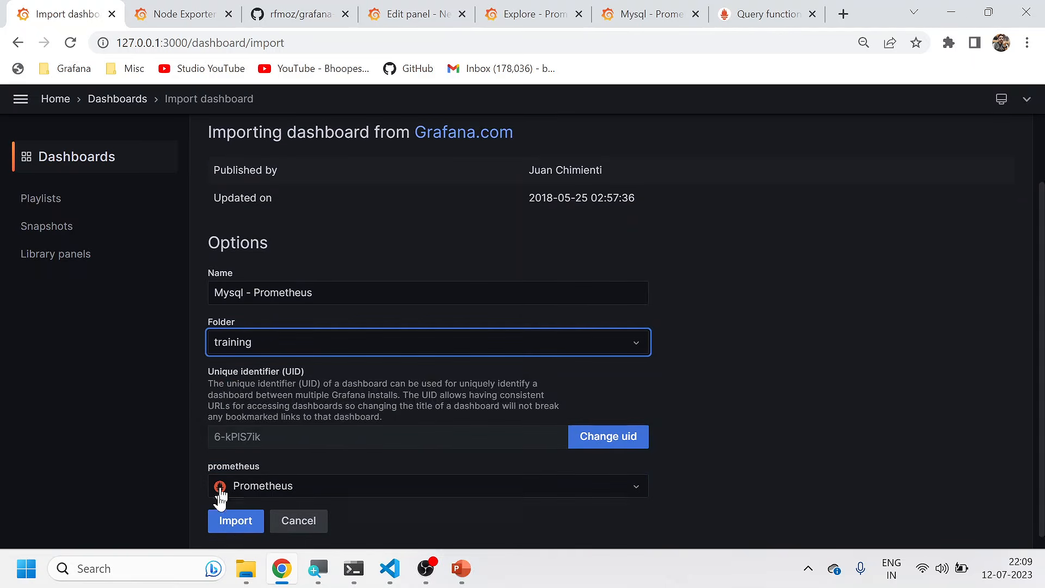
pyautogui.click(219, 521)
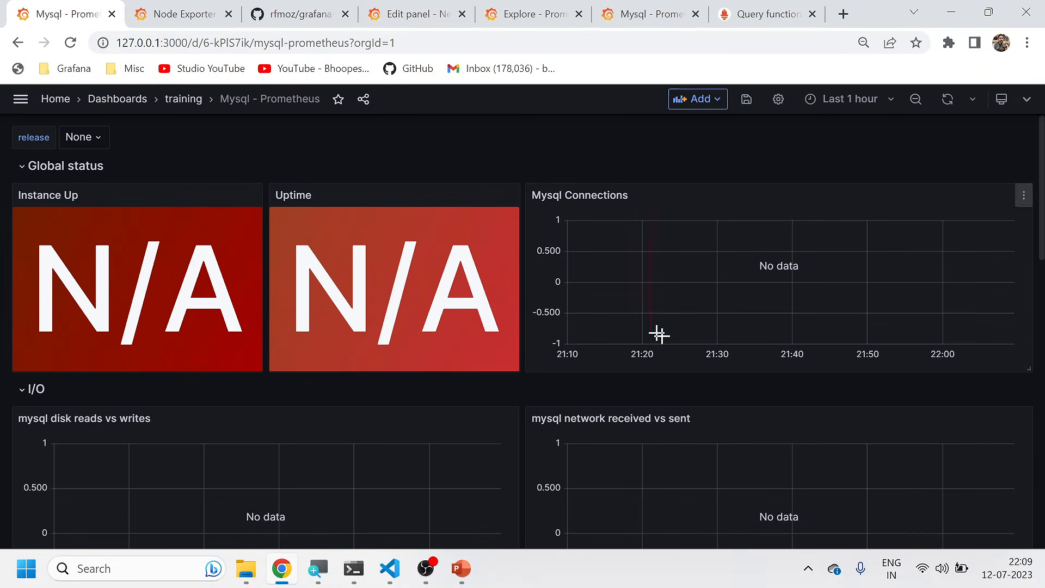
# Step: Look through all rows of the imported Mysql - Prometheus dashboard down to Disk usage and return to its start
pyautogui.scroll(-4, 707, 354)
pyautogui.scroll(-10, 773, 374)
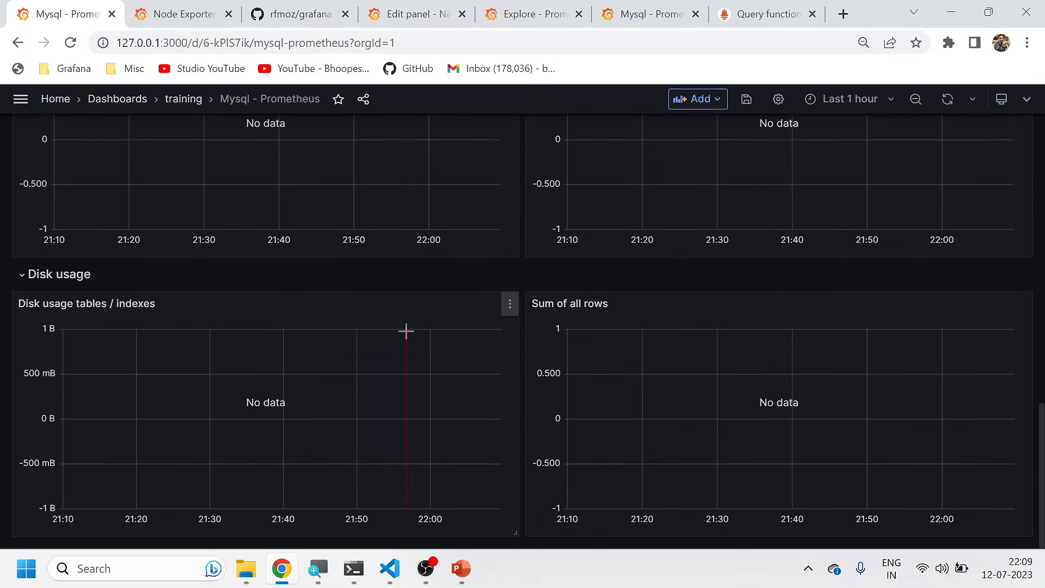
pyautogui.scroll(8, 407, 328)
pyautogui.scroll(8, 407, 328)
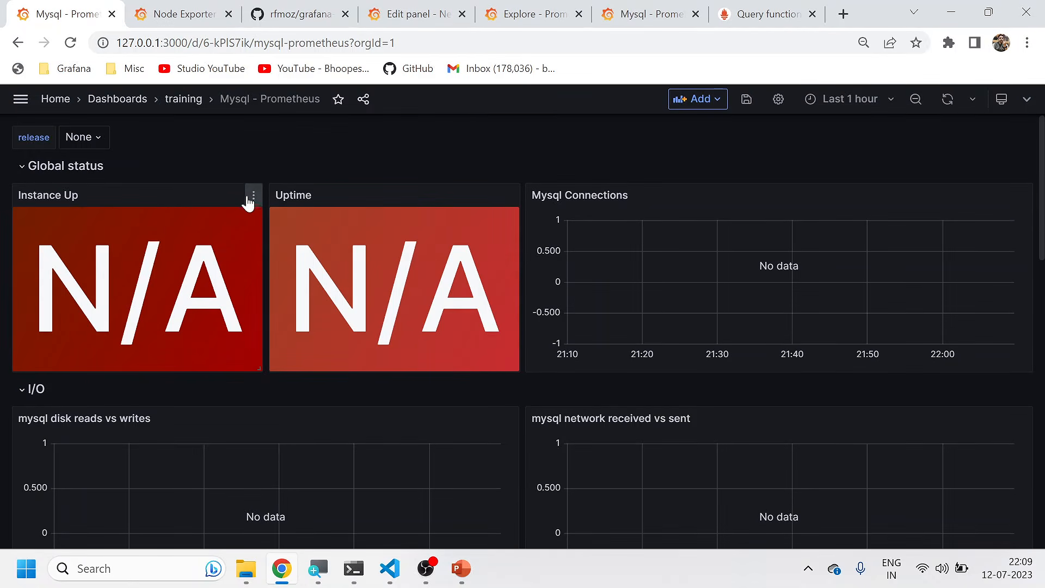
# Step: Open the Instance Up panel for editing, examine the mysql_up metric in its query, and return to the dashboard
pyautogui.click(249, 199)
pyautogui.click(175, 251)
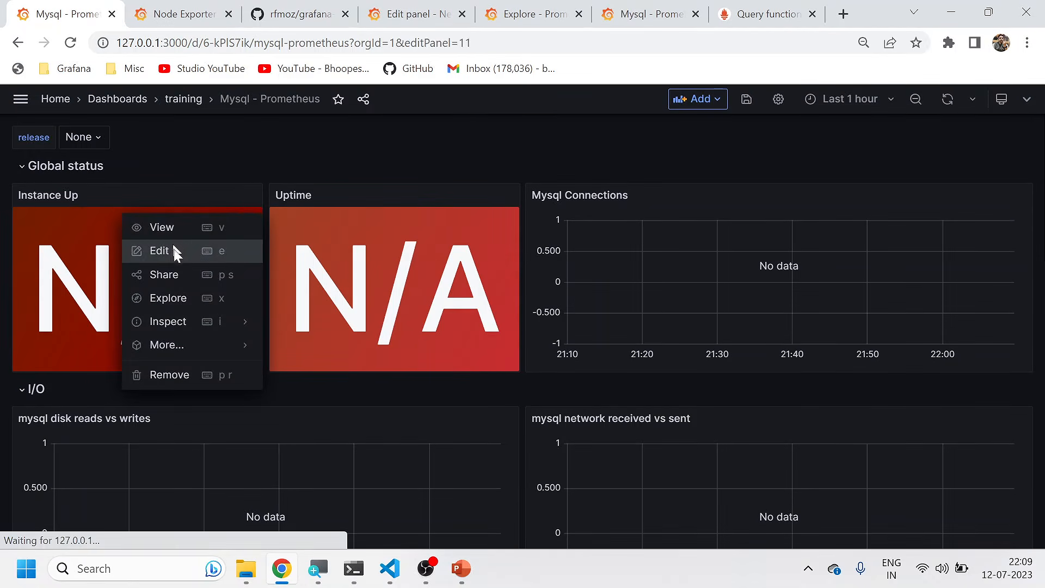
pyautogui.scroll(-2, 185, 419)
pyautogui.doubleClick(166, 447)
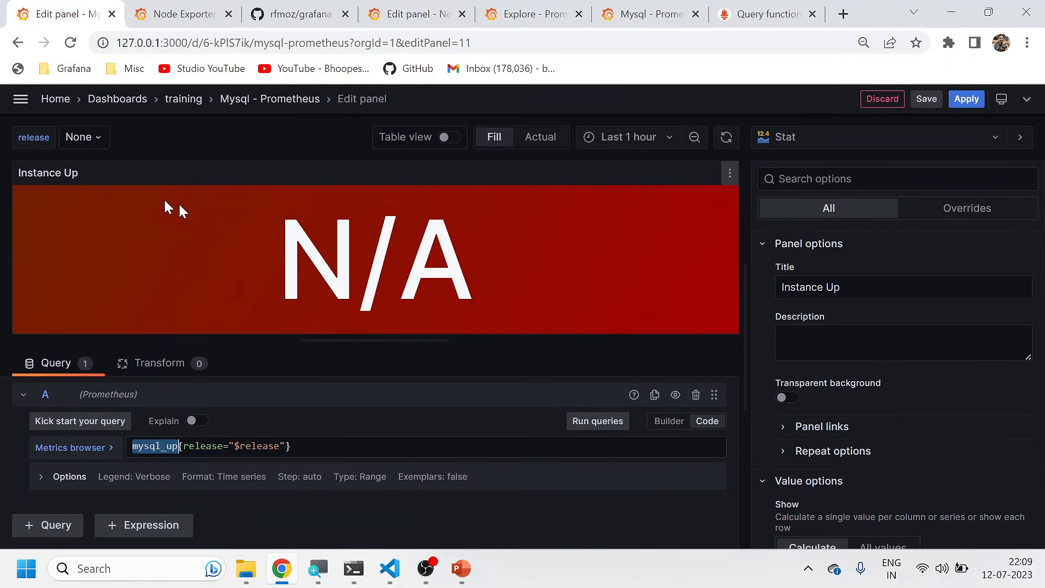
pyautogui.click(273, 101)
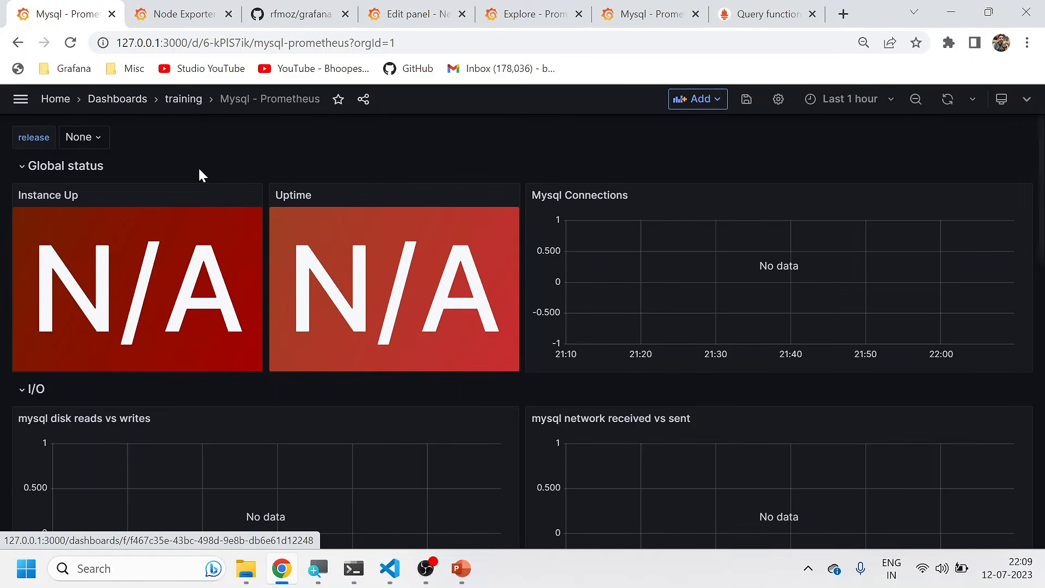
# Step: Leave the Mysql dashboard and open the grafana.com list of all dashboards from the Node Exporter Full page
pyautogui.scroll(-6, 468, 218)
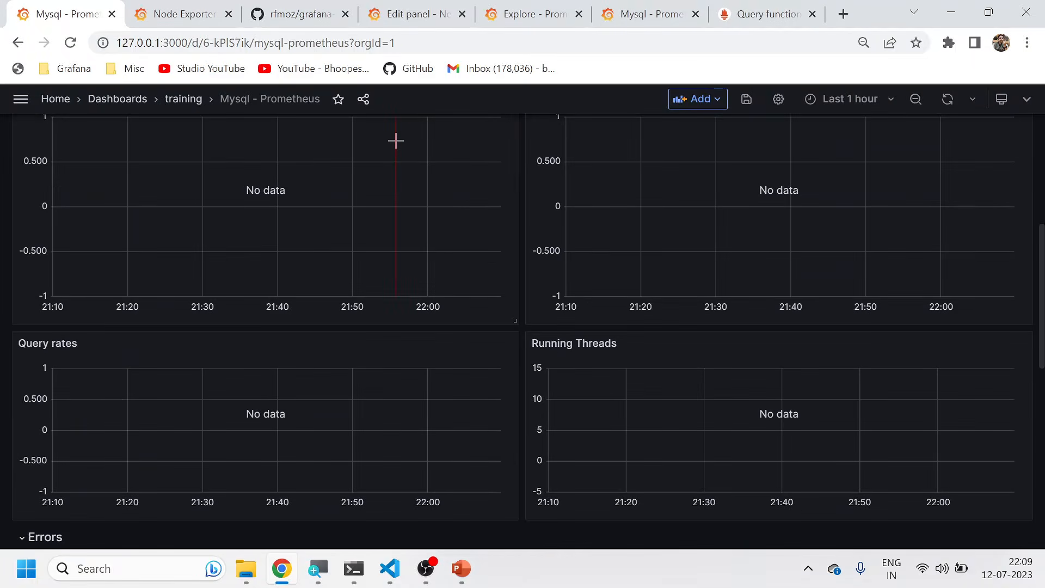
pyautogui.click(17, 43)
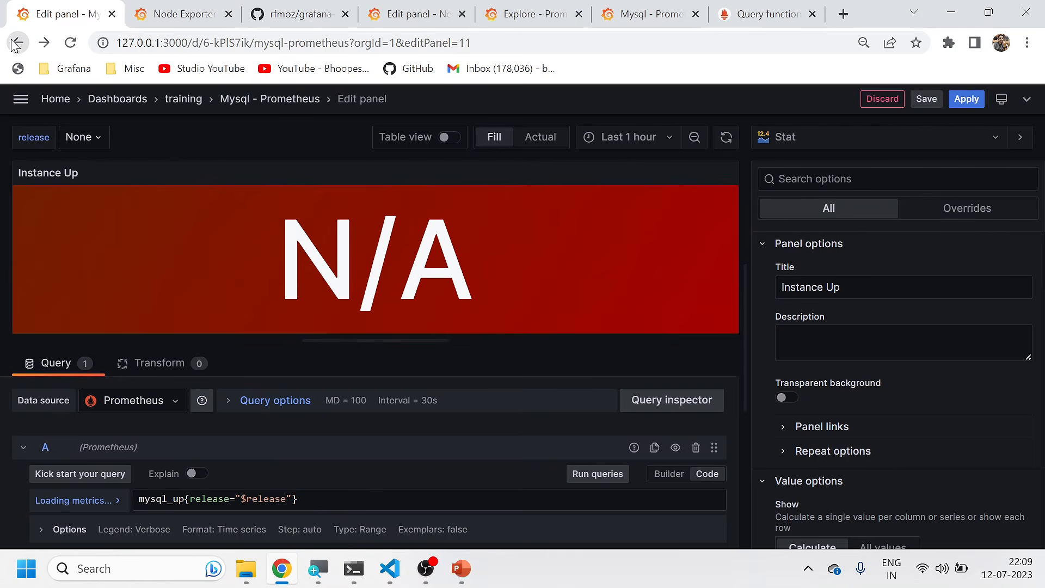
pyautogui.click(490, 12)
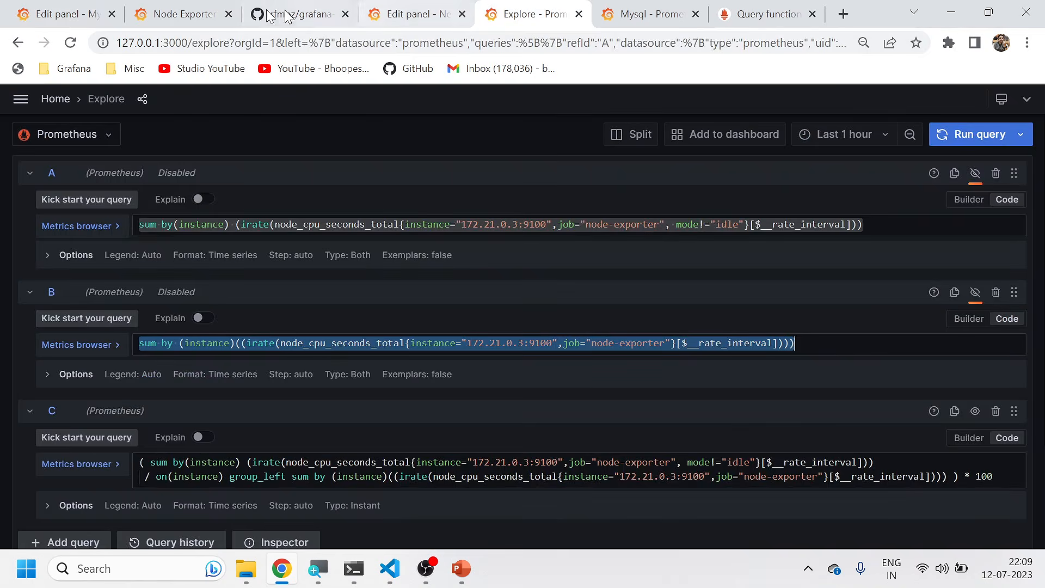
pyautogui.click(205, 9)
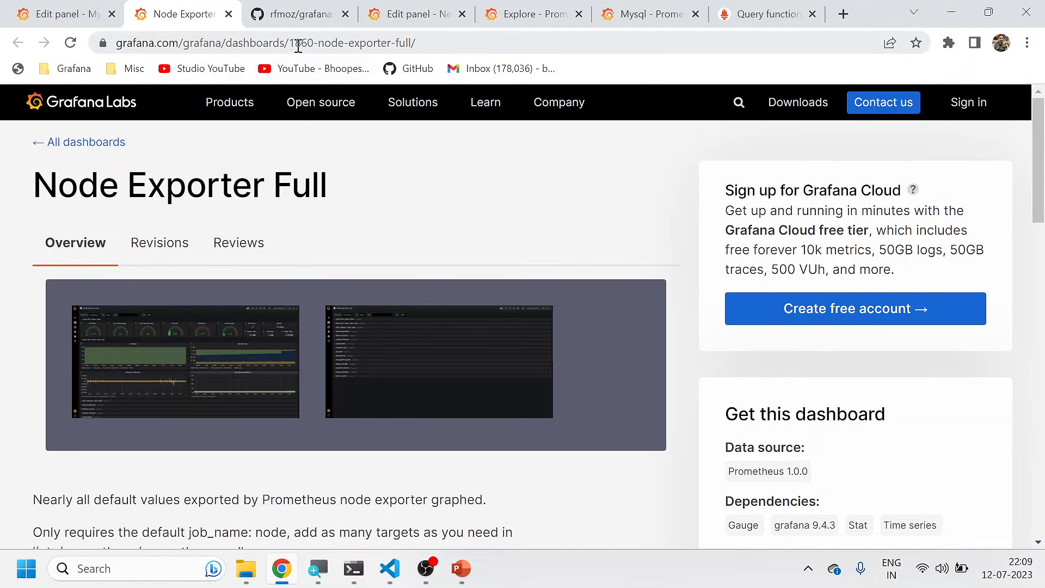
pyautogui.click(68, 143)
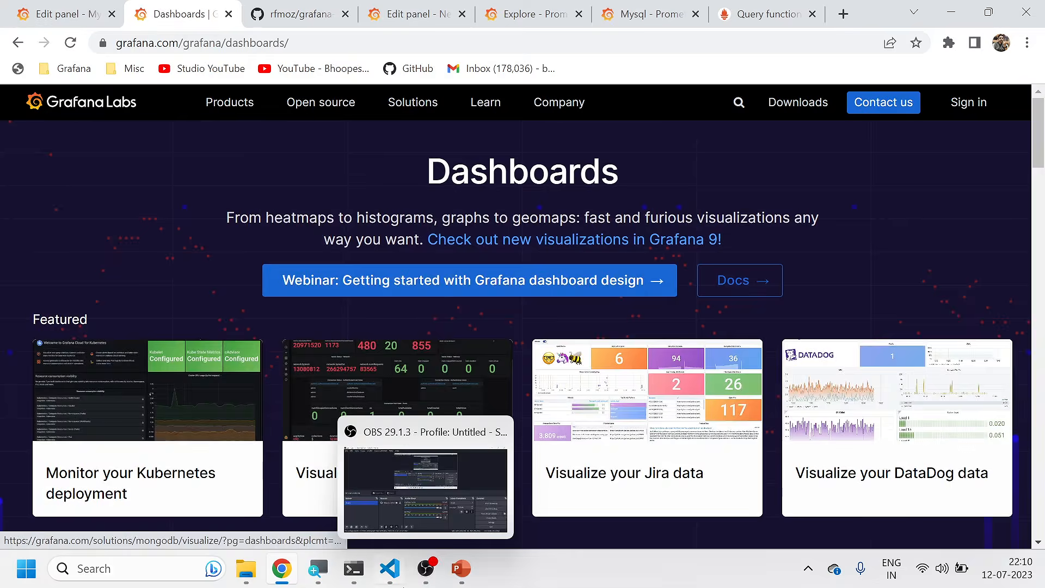
# Step: Switch to the PowerPoint slide on Grafana dashboard creation methods, review it, and return to the browser
pyautogui.moveTo(461, 568)
pyautogui.click(514, 518)
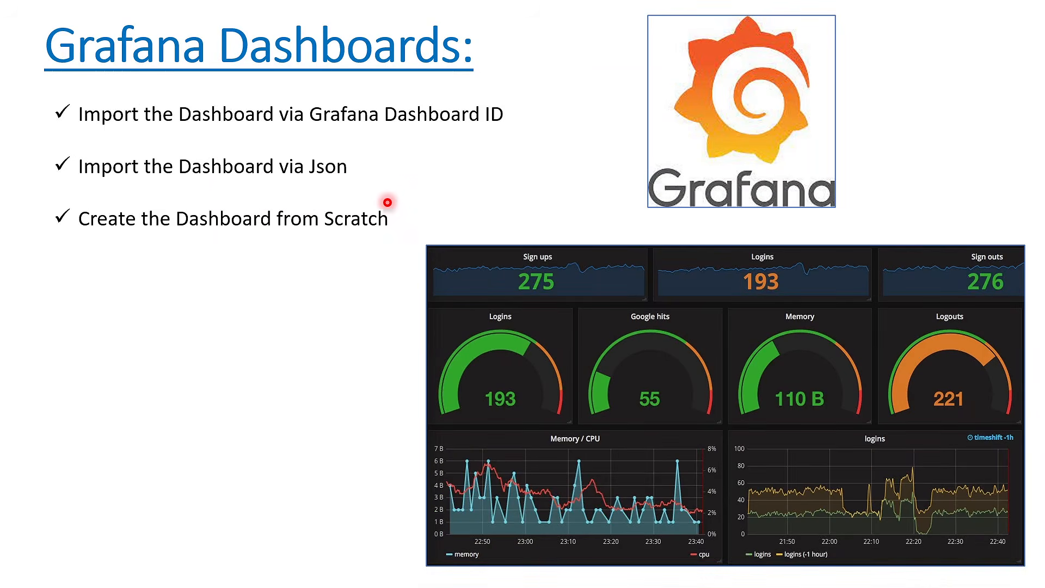
pyautogui.hotkey('alt', 'Tab')
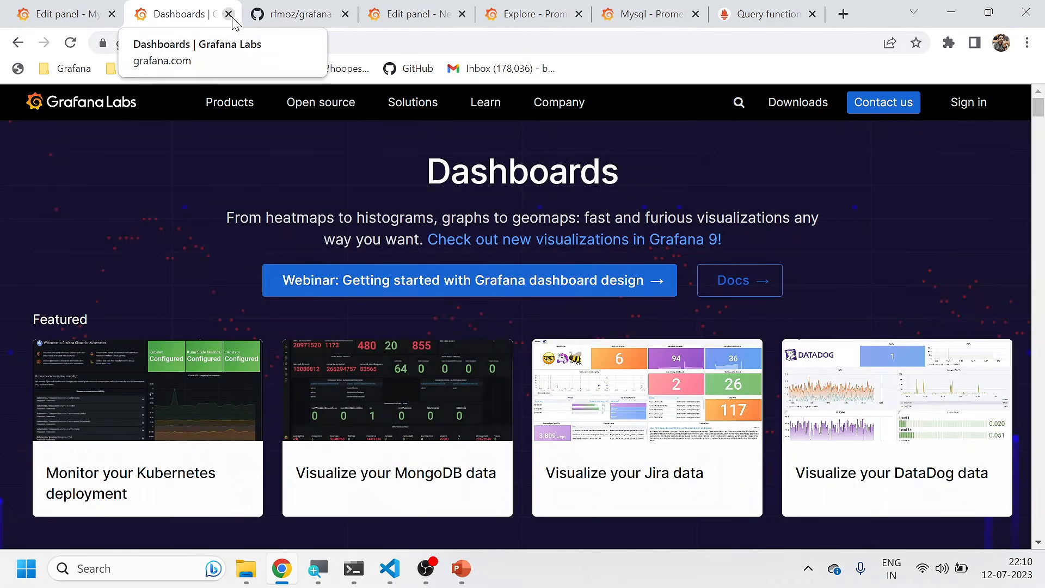
# Step: Close the grafana.com page and go to the local Grafana dashboards overview, discarding the unsaved Mysql - Prometheus changes
pyautogui.click(229, 14)
pyautogui.click(92, 15)
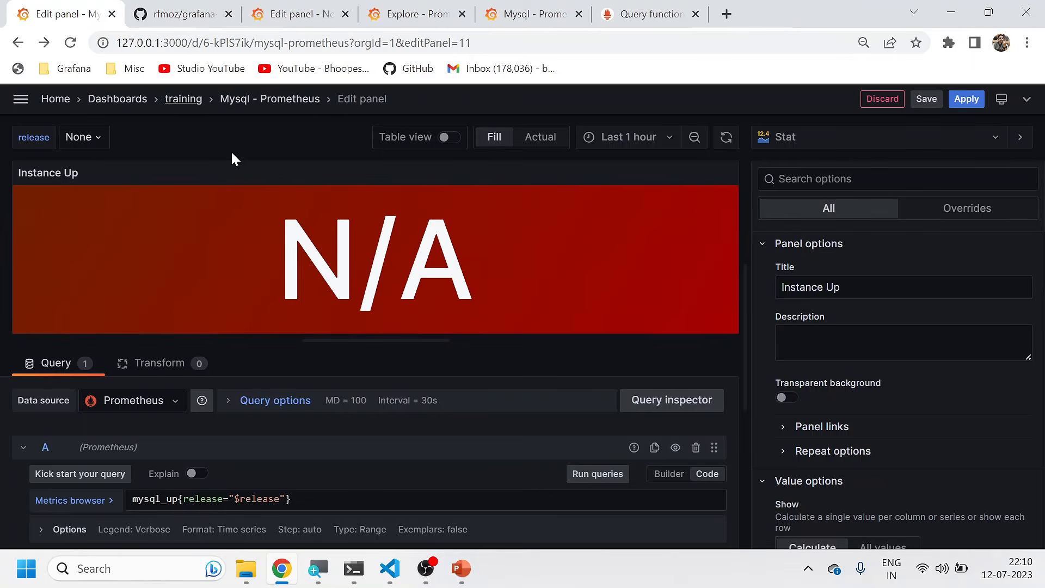
pyautogui.click(117, 99)
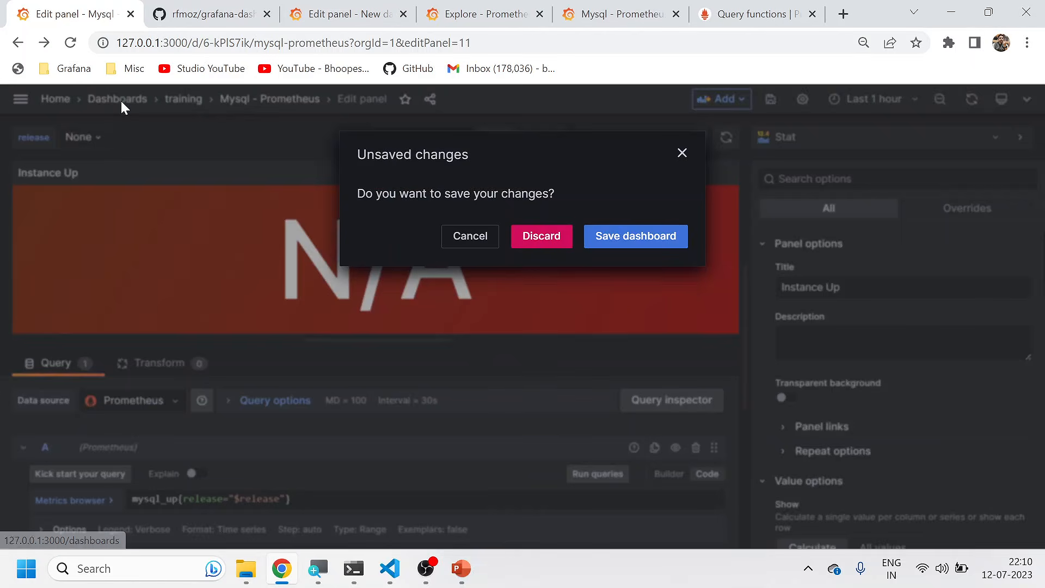
pyautogui.click(538, 237)
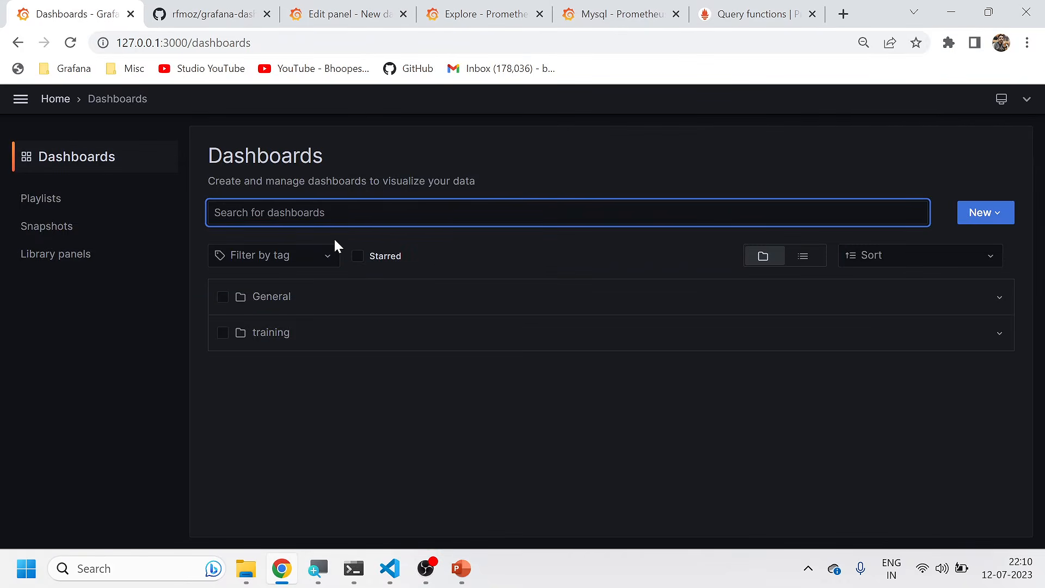
# Step: Open the JSON model of the CoreDNS dashboard in the General folder and select its entire content
pyautogui.click(272, 296)
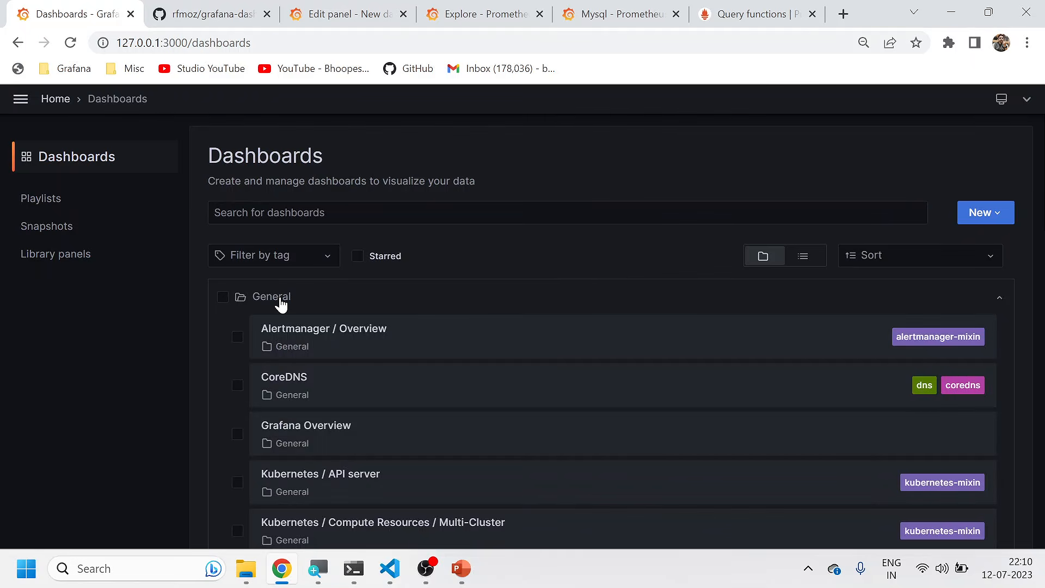
pyautogui.click(370, 400)
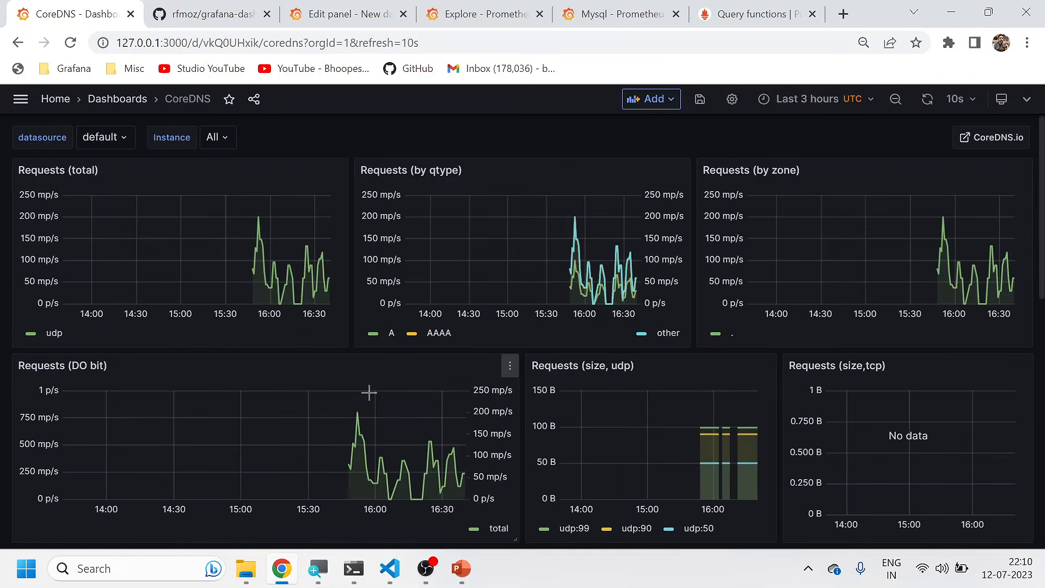
pyautogui.click(732, 99)
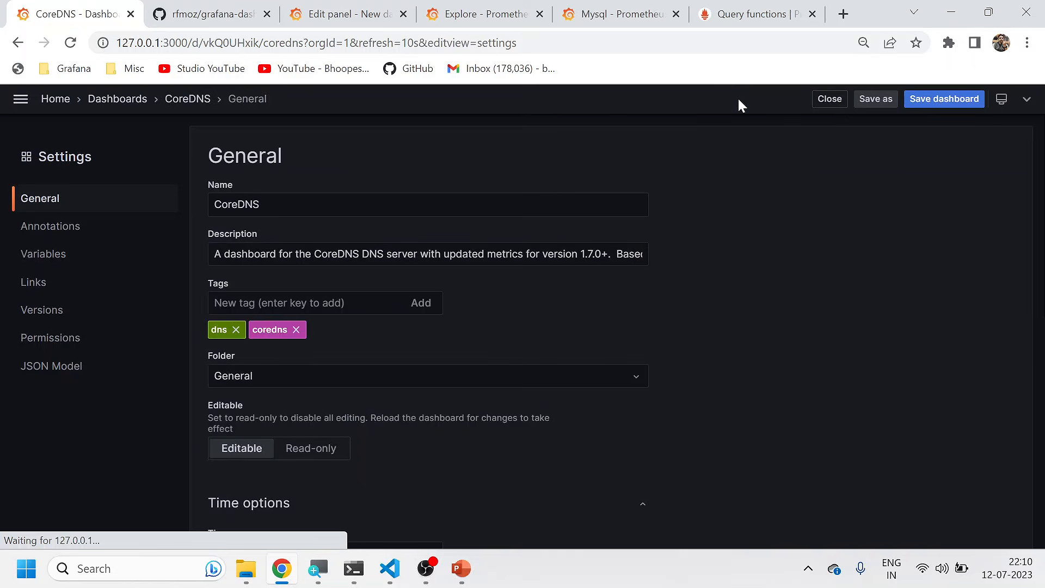
pyautogui.click(62, 370)
pyautogui.click(551, 364)
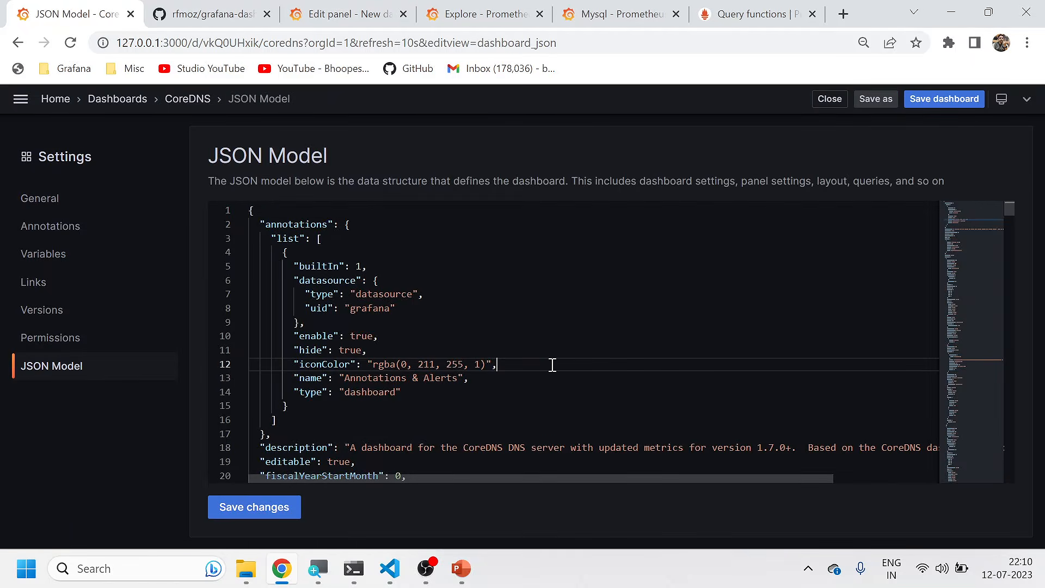
pyautogui.hotkey('ctrl', 'a')
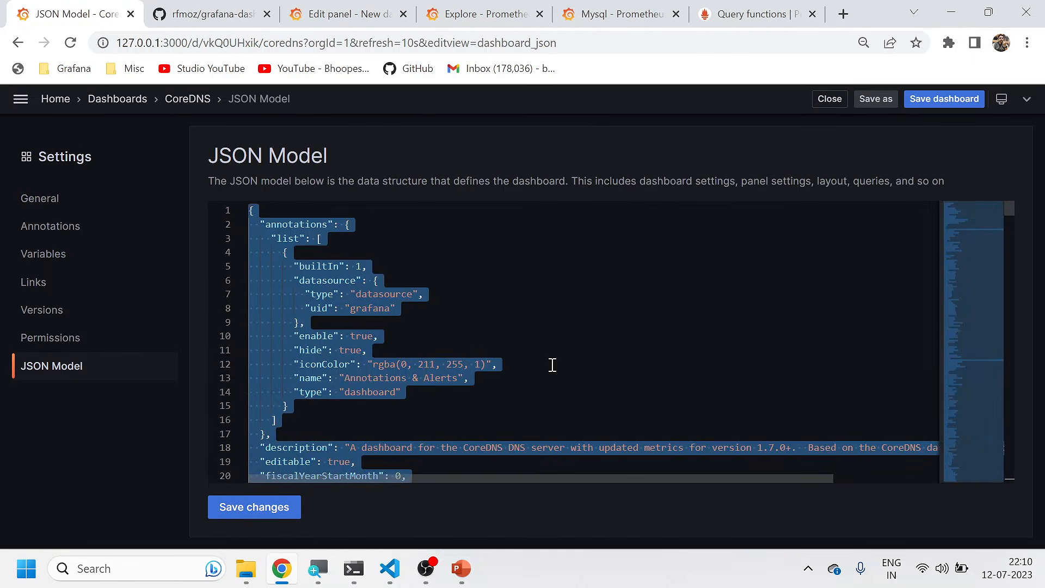
# Step: Examine the details and changes offered for saving a copy of CoreDNS, and close the dialog without saving
pyautogui.click(874, 100)
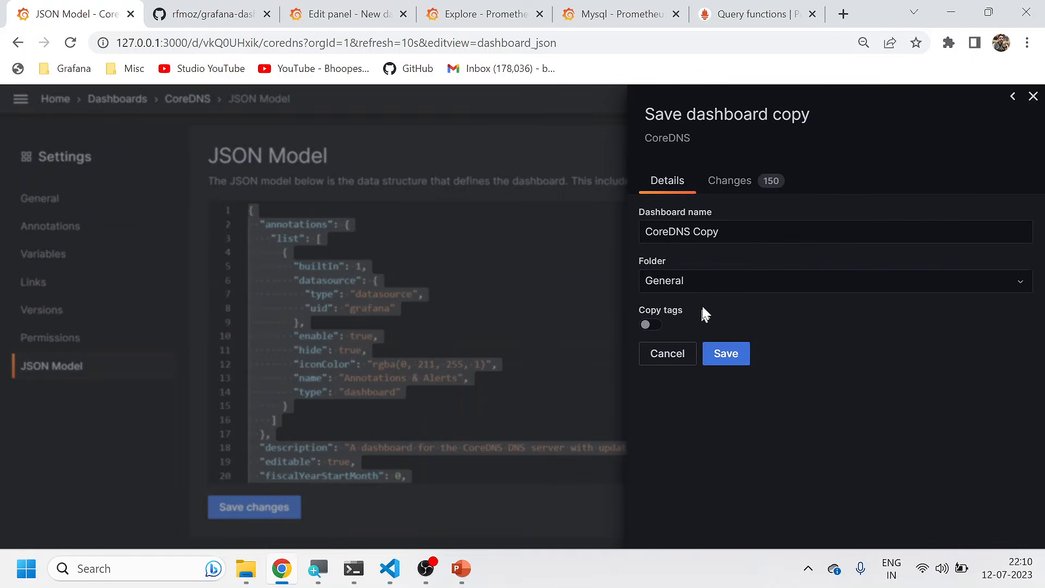
pyautogui.click(732, 183)
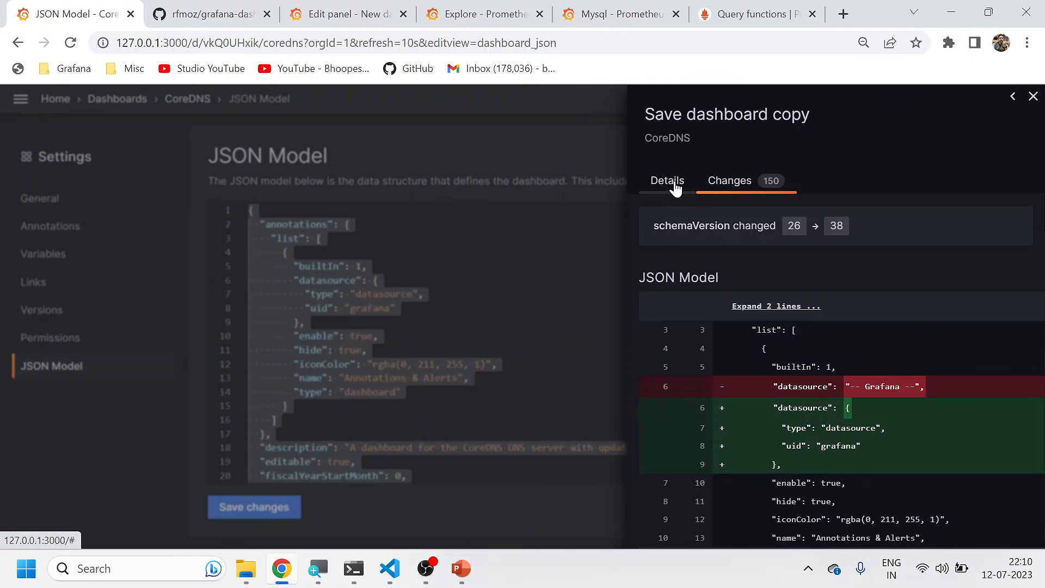
pyautogui.click(669, 181)
pyautogui.click(1032, 96)
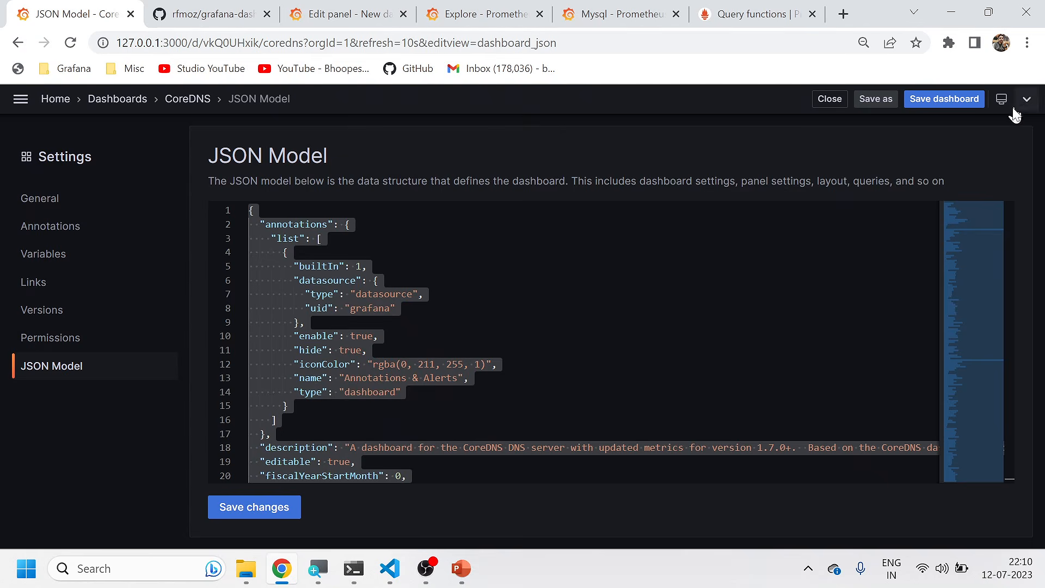
# Step: Copy the complete CoreDNS JSON model and close the dashboard settings
pyautogui.click(575, 347)
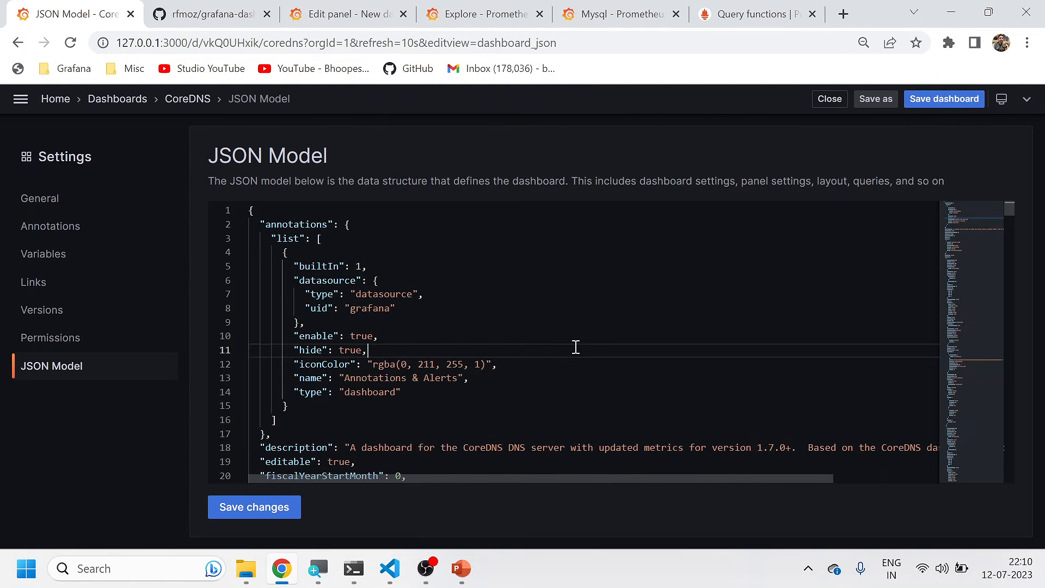
pyautogui.hotkey('ctrl', 'a')
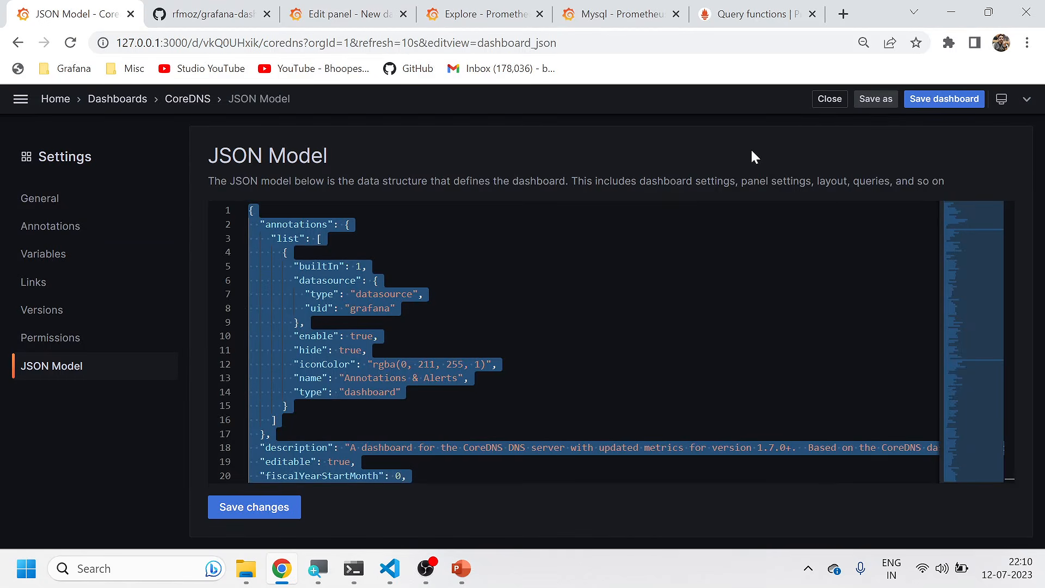
pyautogui.click(829, 99)
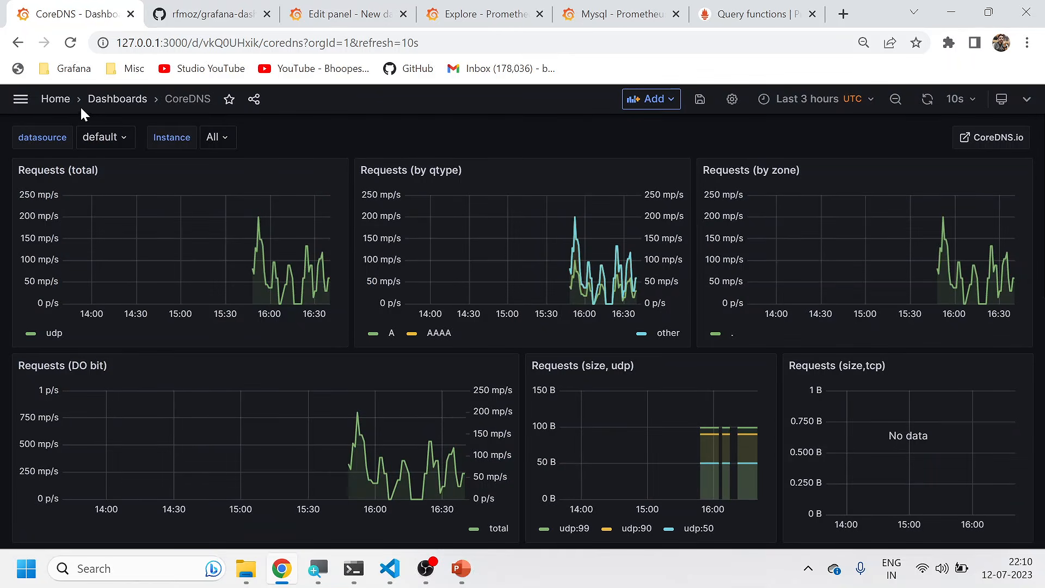
# Step: Return to the dashboards overview and start importing a new dashboard
pyautogui.click(63, 103)
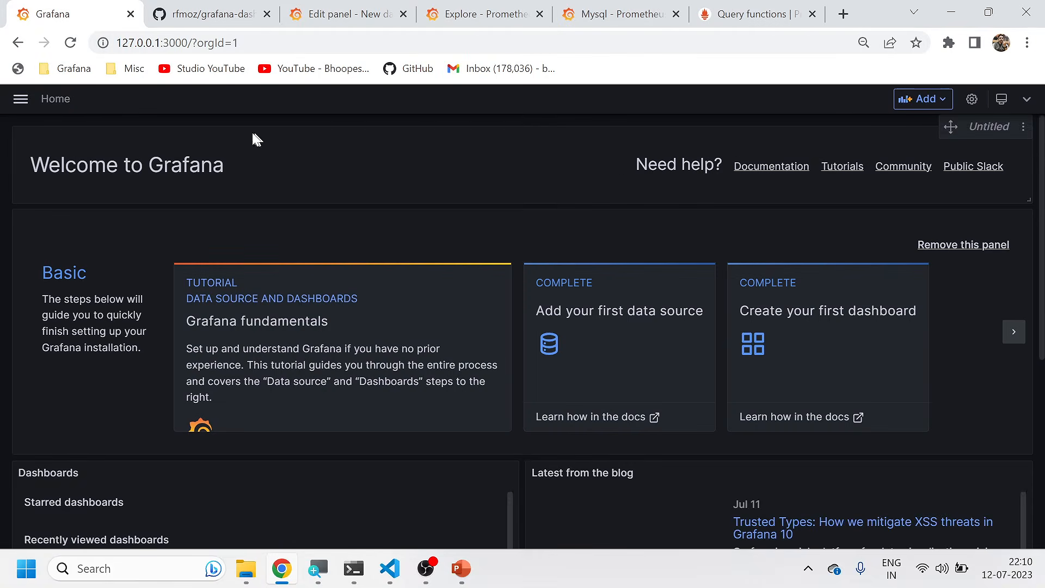
pyautogui.click(21, 99)
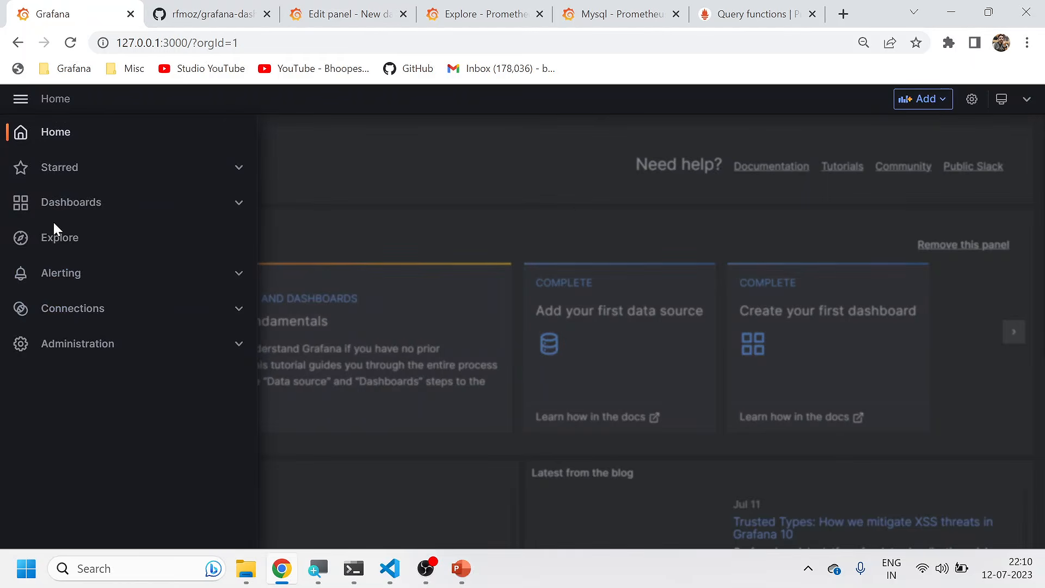
pyautogui.click(238, 203)
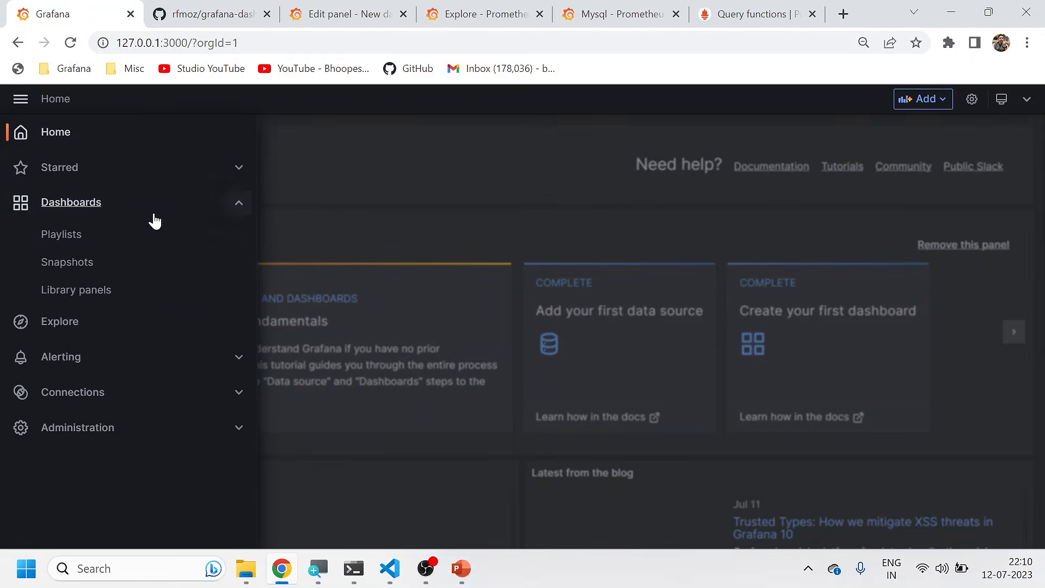
pyautogui.click(96, 203)
pyautogui.click(981, 214)
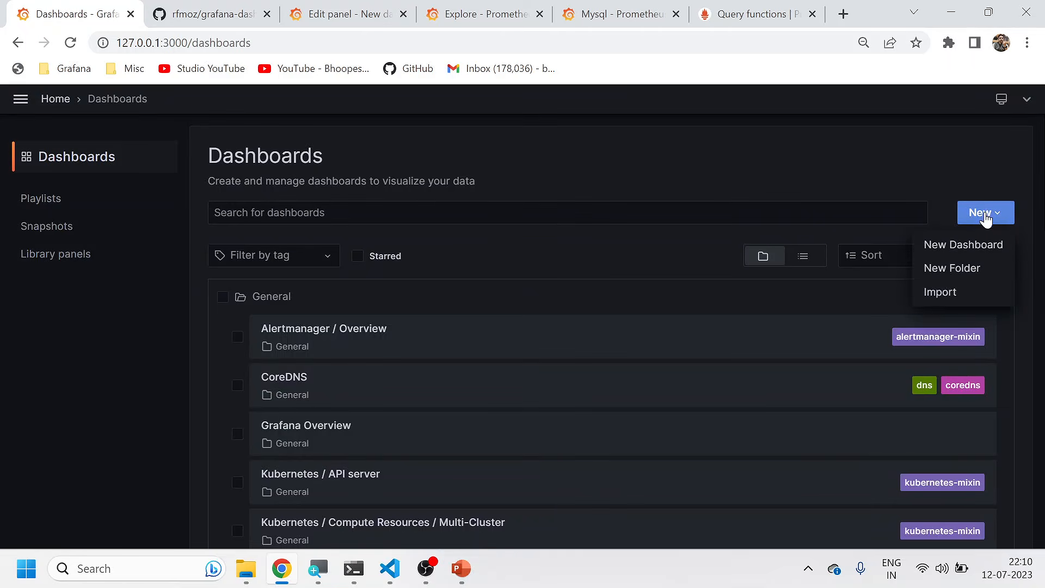
pyautogui.click(946, 296)
# Step: Paste the copied CoreDNS JSON model as the panel JSON to import and load it
pyautogui.scroll(-3, 326, 359)
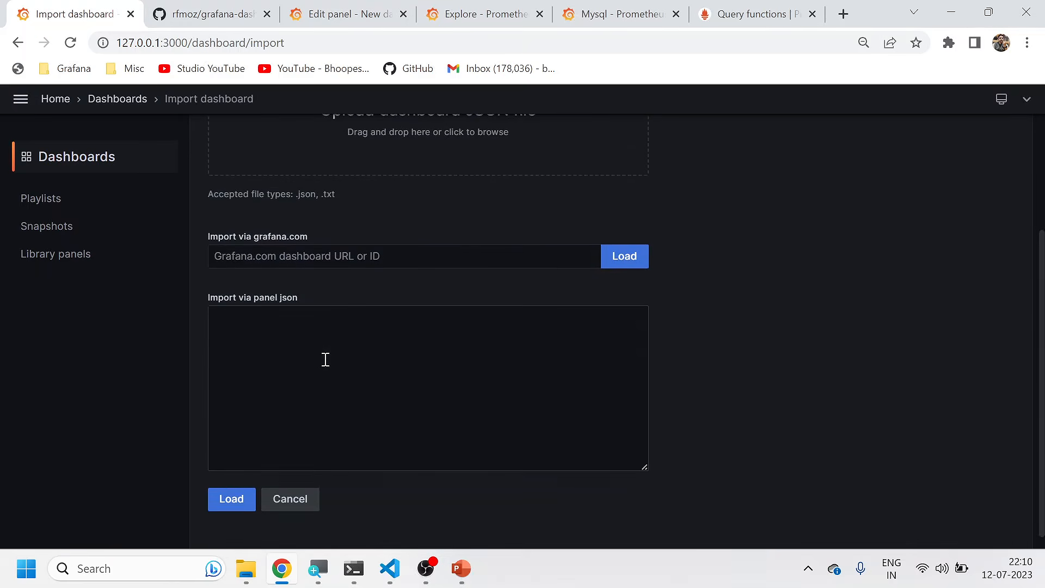
pyautogui.scroll(3, 402, 229)
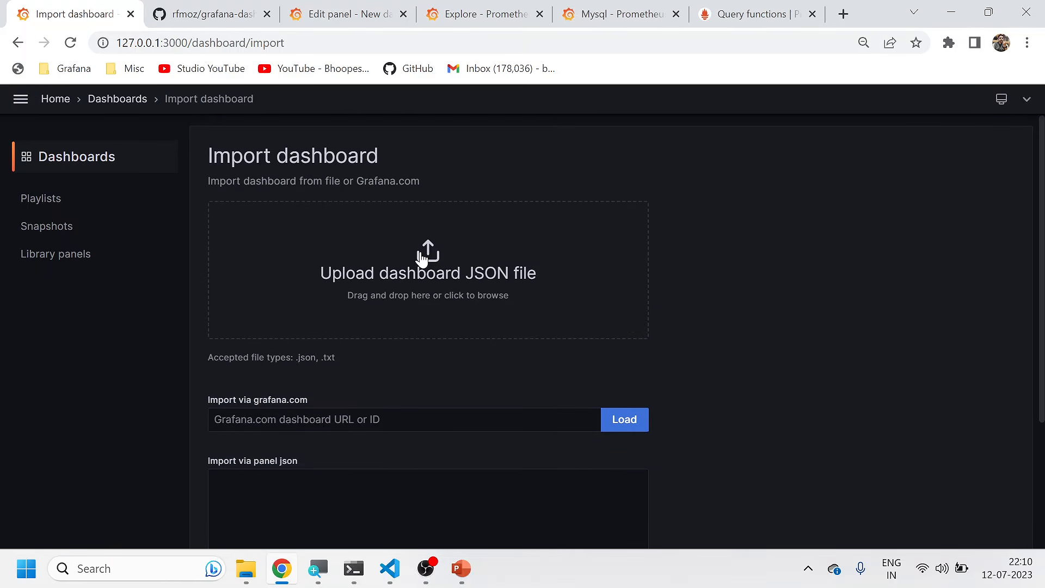
pyautogui.scroll(-3, 414, 272)
pyautogui.click(300, 324)
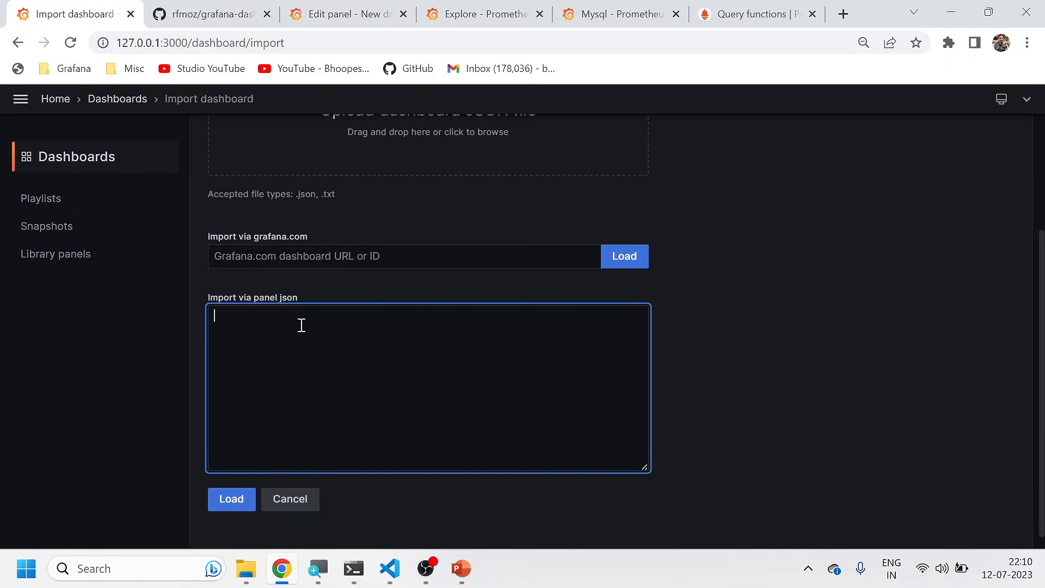
pyautogui.hotkey('ctrl', 'v')
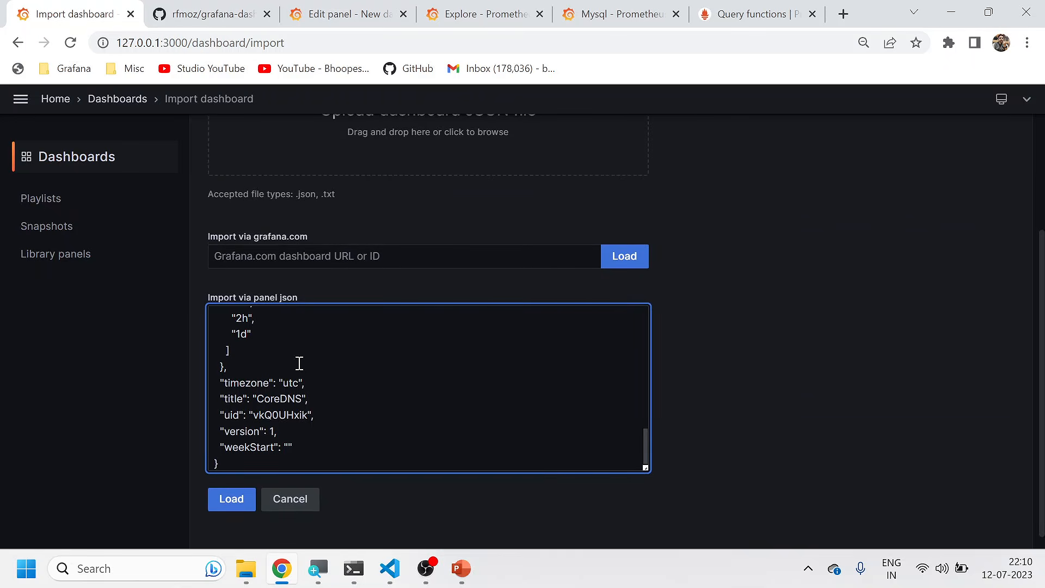
pyautogui.click(240, 498)
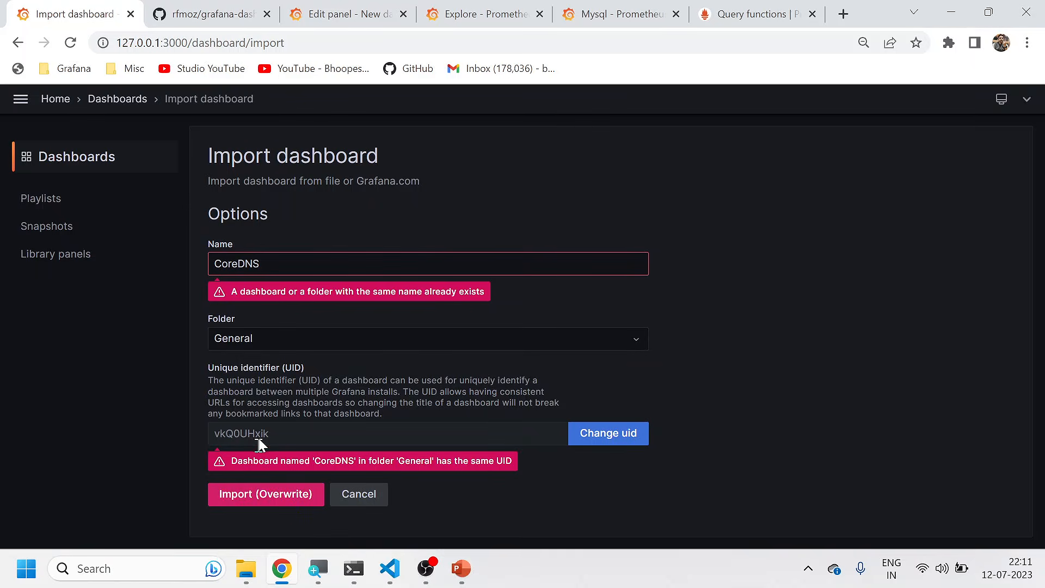
# Step: Set the imported dashboard's name to CoreDNS1, its UID to vkQ0UHxik1 and its folder to training
pyautogui.click(382, 266)
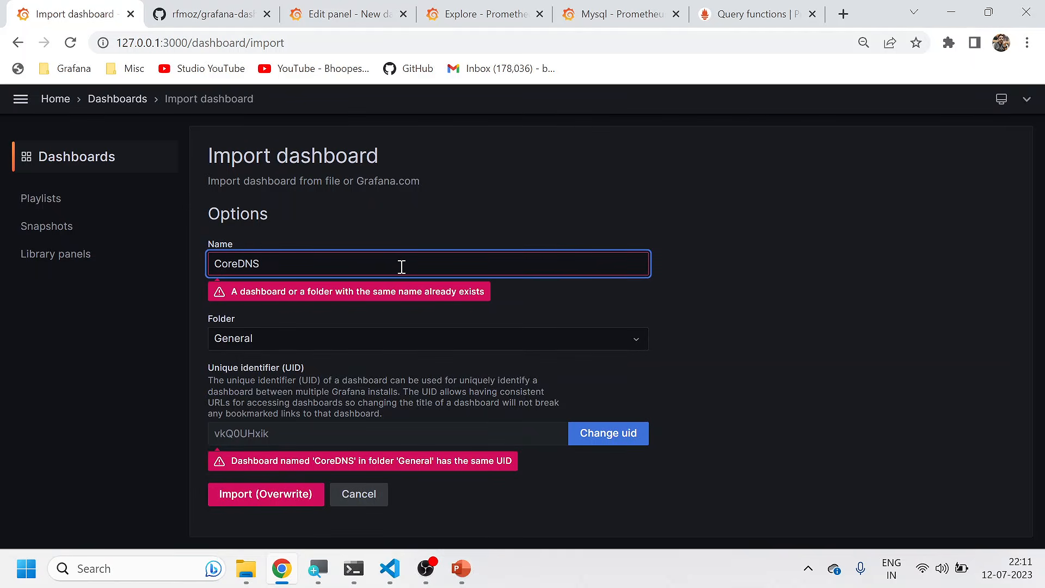
pyautogui.write('1')
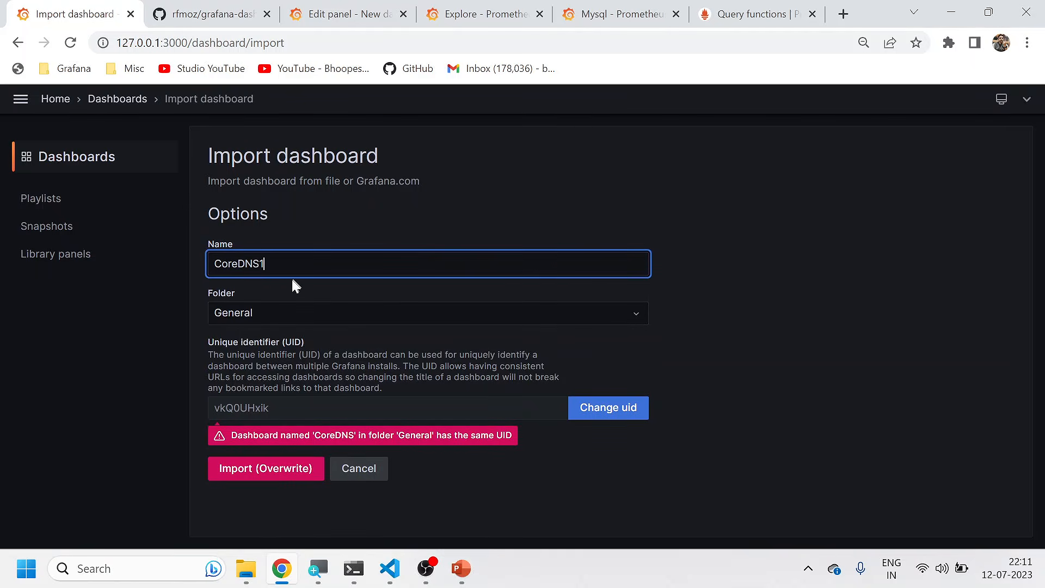
pyautogui.click(604, 410)
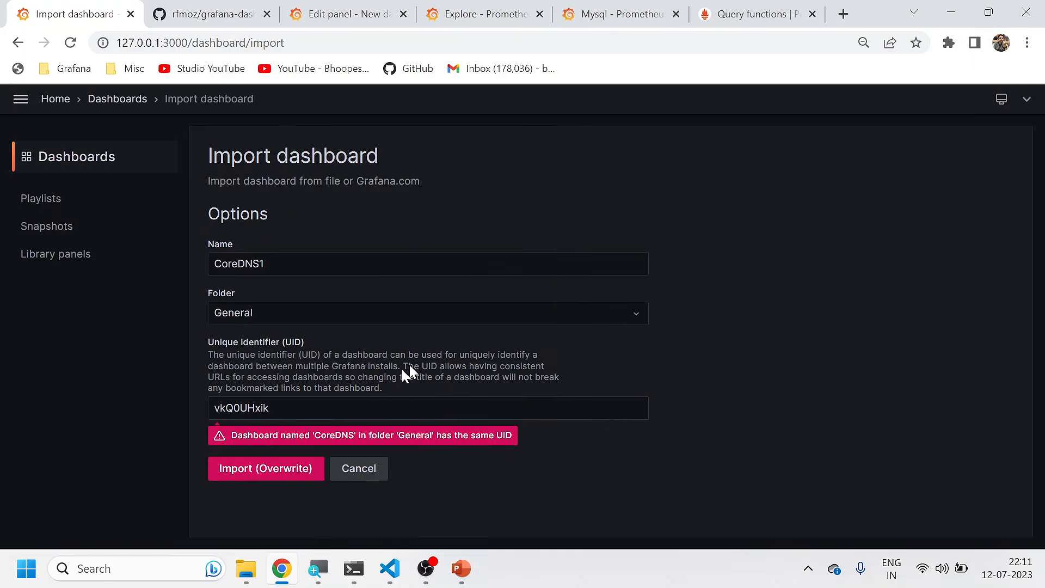
pyautogui.click(361, 407)
pyautogui.write('1')
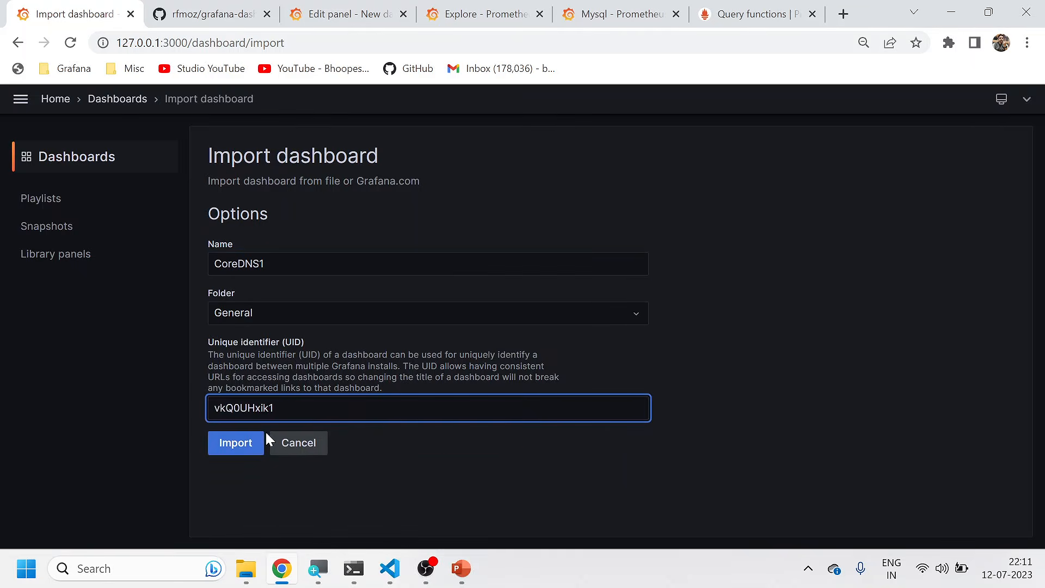
pyautogui.click(272, 314)
pyautogui.click(252, 364)
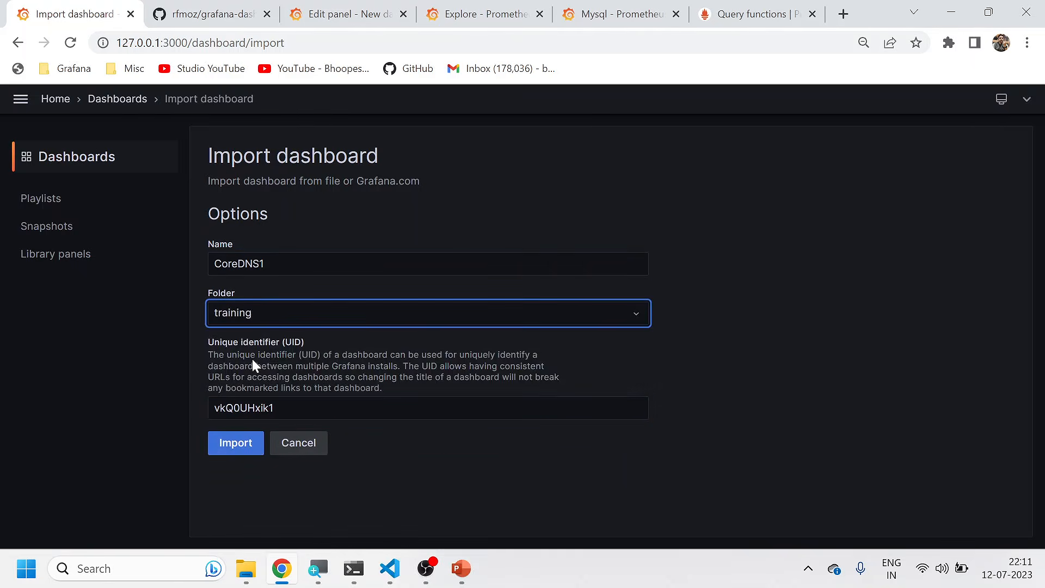
# Step: Import the CoreDNS1 dashboard and open its training folder
pyautogui.click(237, 442)
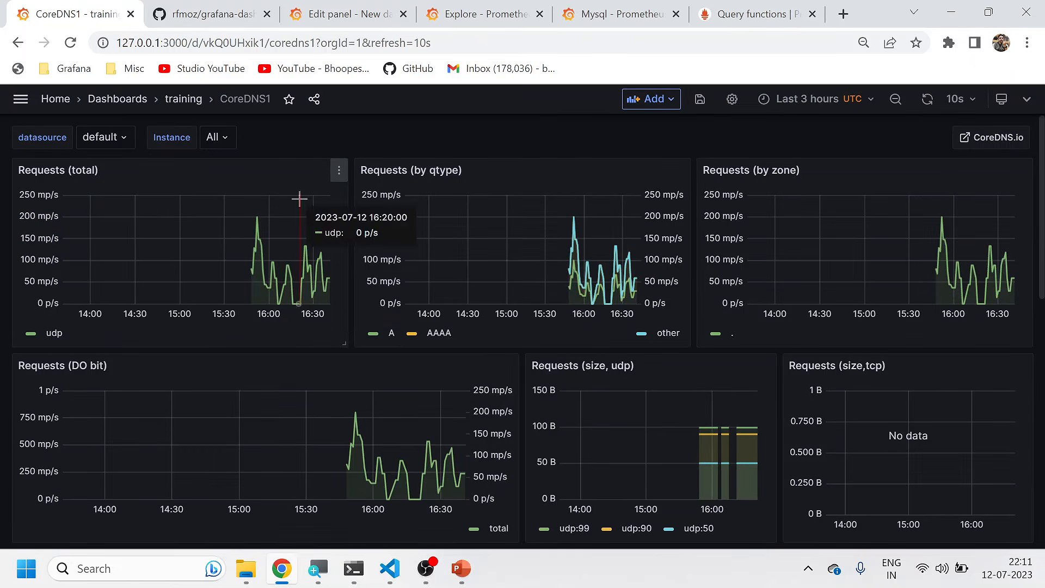
pyautogui.click(180, 101)
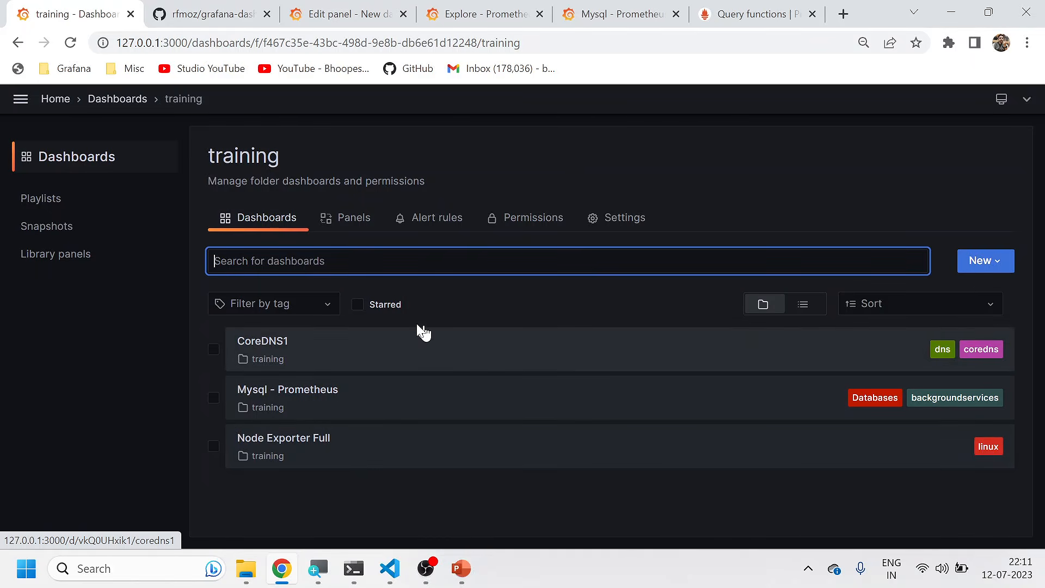
# Step: Switch to the PowerPoint slide show to review the ways of getting Grafana dashboards, and return to Chrome
pyautogui.moveTo(497, 566)
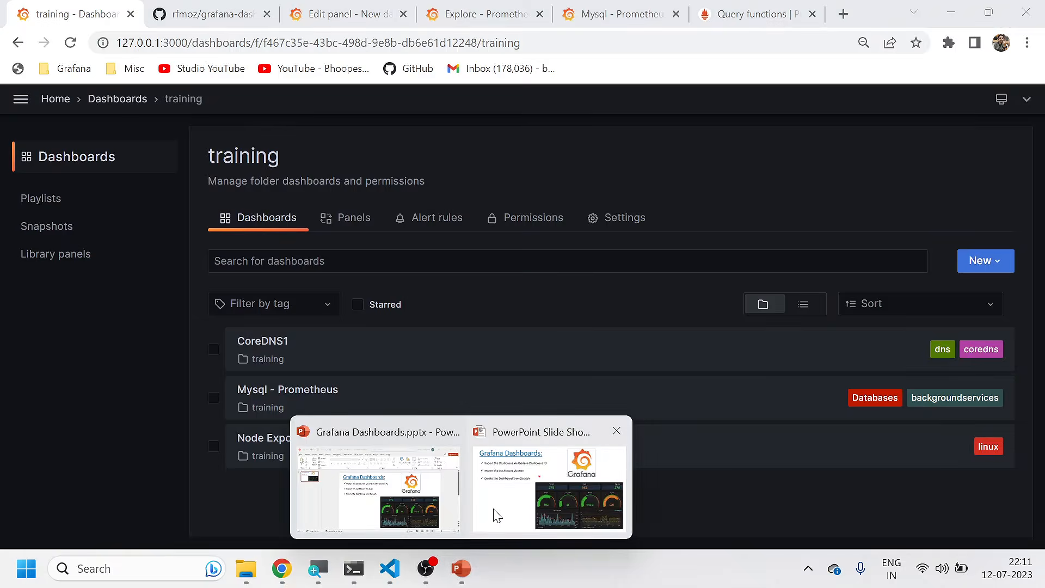
pyautogui.click(492, 500)
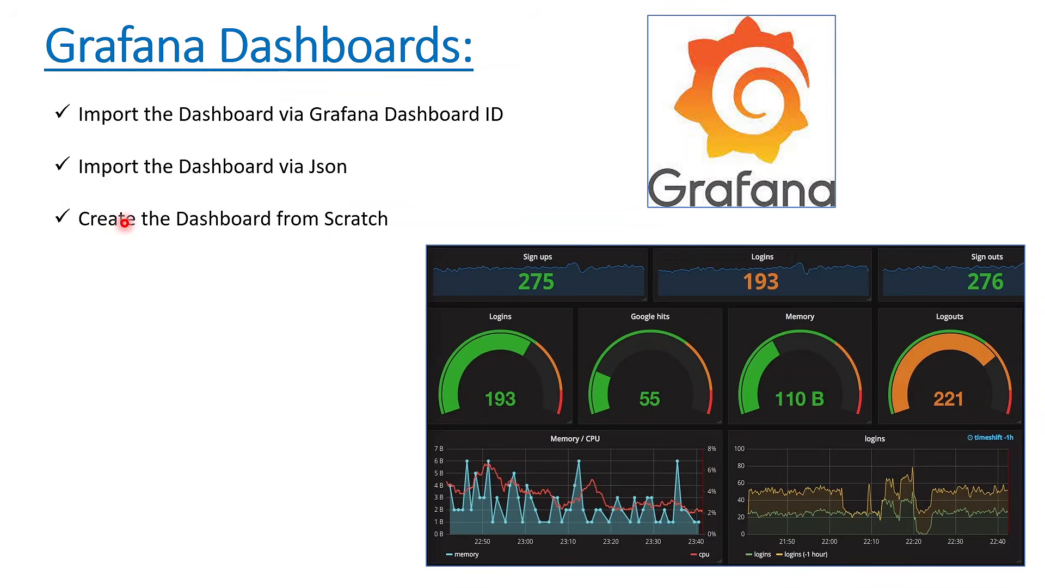
pyautogui.hotkey('alt', 'Tab')
# Step: Create a new dashboard from the dashboards overview and add a visualization to it
pyautogui.click(117, 99)
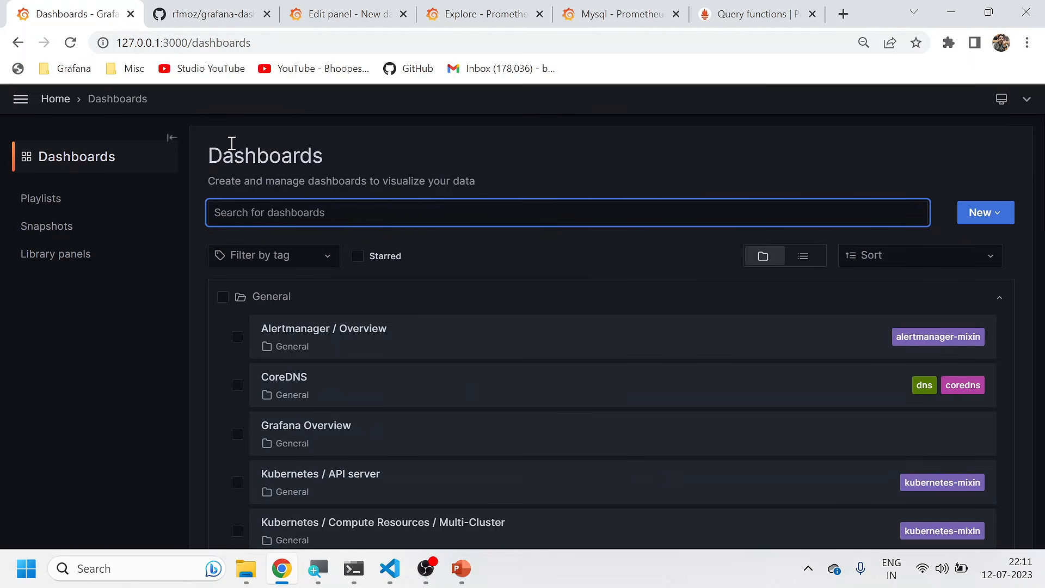
pyautogui.click(981, 212)
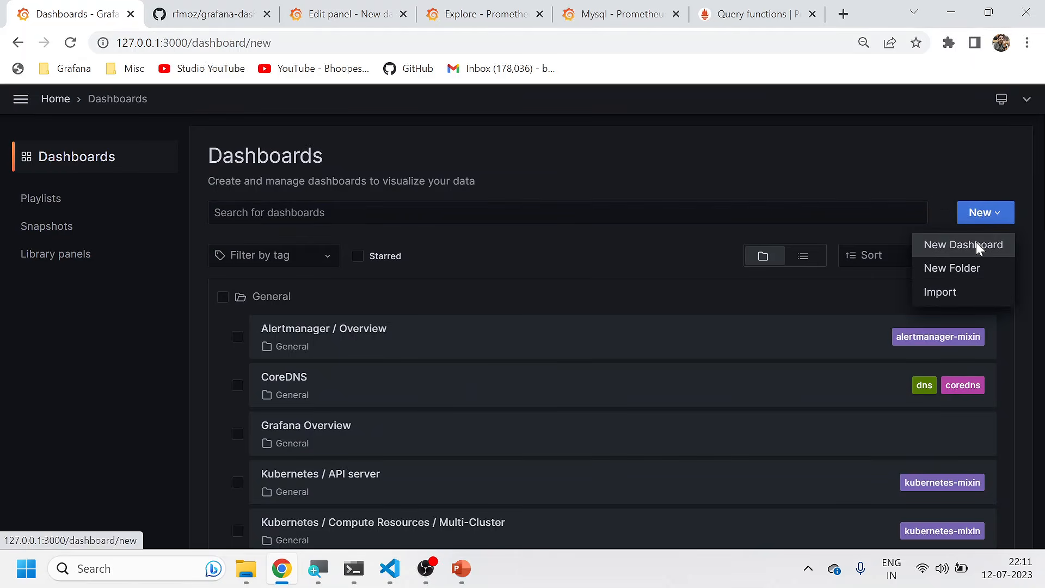
pyautogui.click(977, 242)
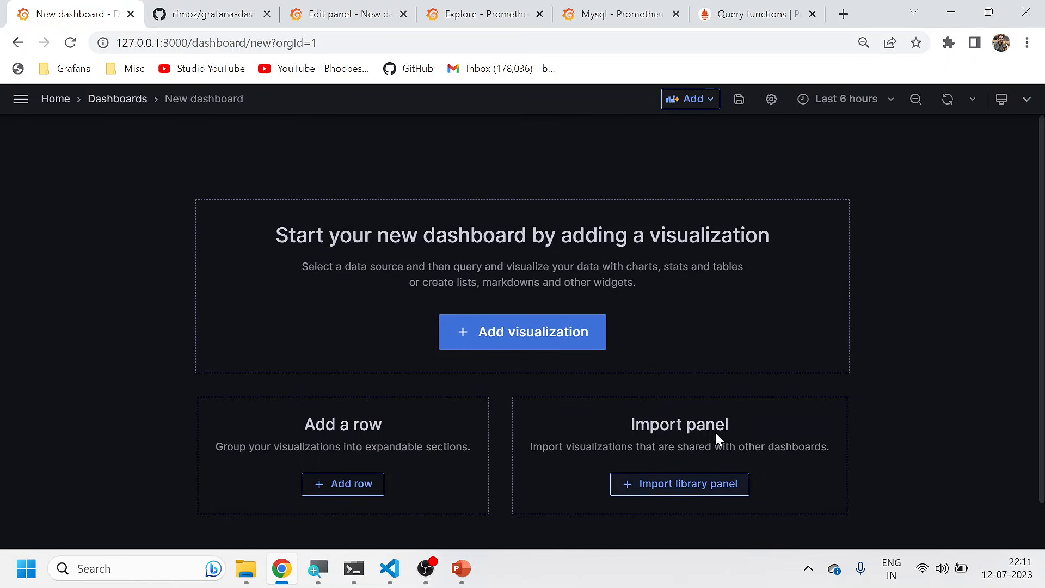
pyautogui.click(497, 332)
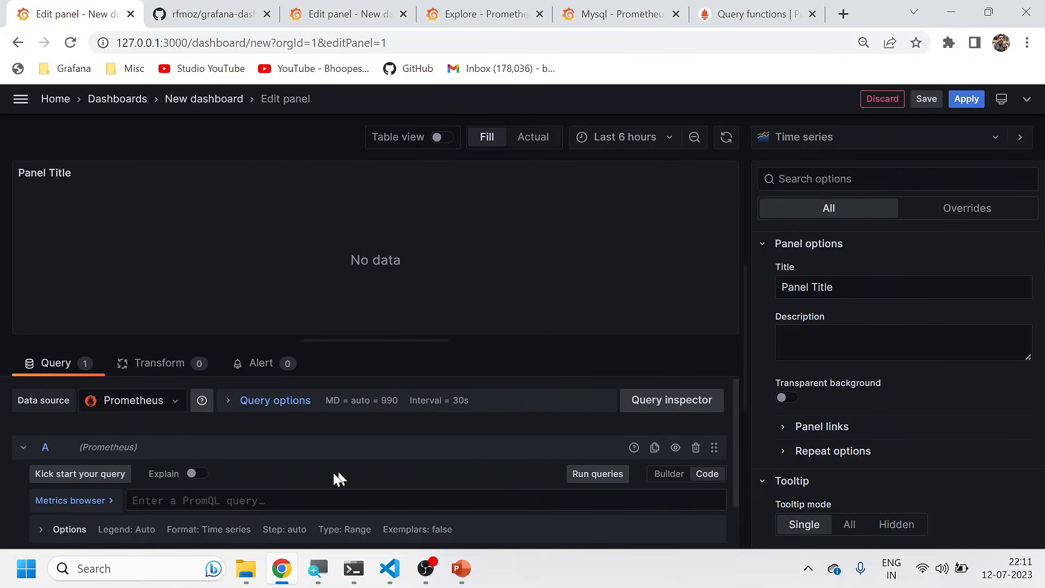
# Step: Copy the query sum by(instance) (irate(node_cpu_seconds_total{instance="172.21.0.3:9100",job="node-exporter",mode!="idle"}[$__rate_interval])) from the other open panel editor into the new panel and run it
pyautogui.click(318, 19)
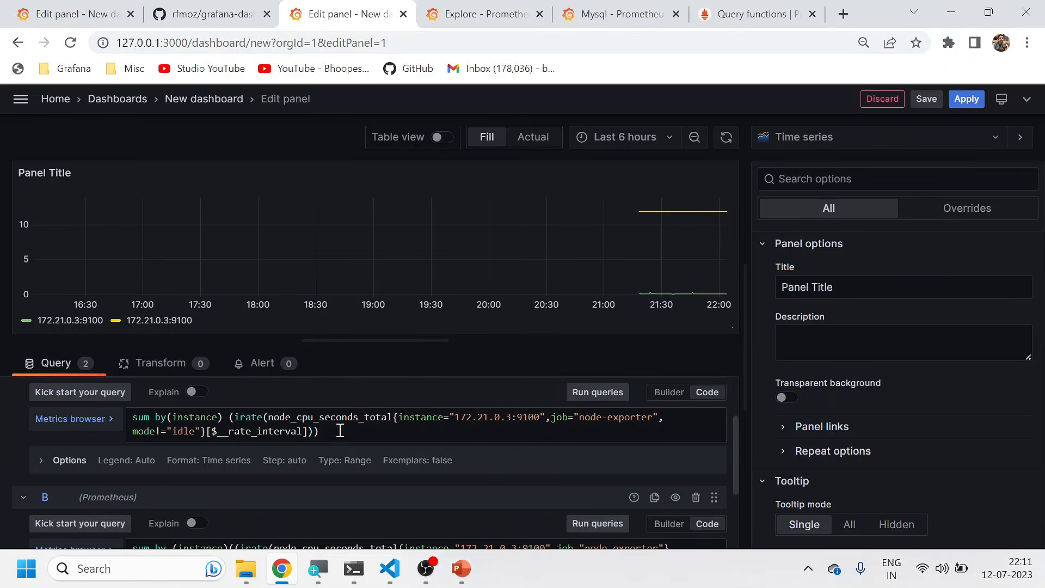
pyautogui.moveTo(339, 431); pyautogui.dragTo(124, 409)
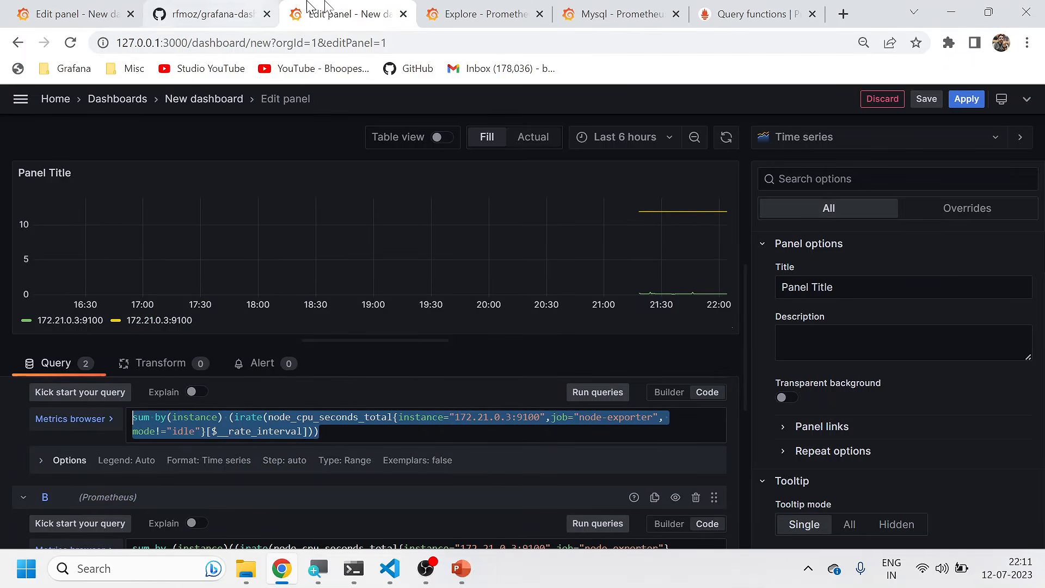
pyautogui.click(478, 13)
pyautogui.click(96, 7)
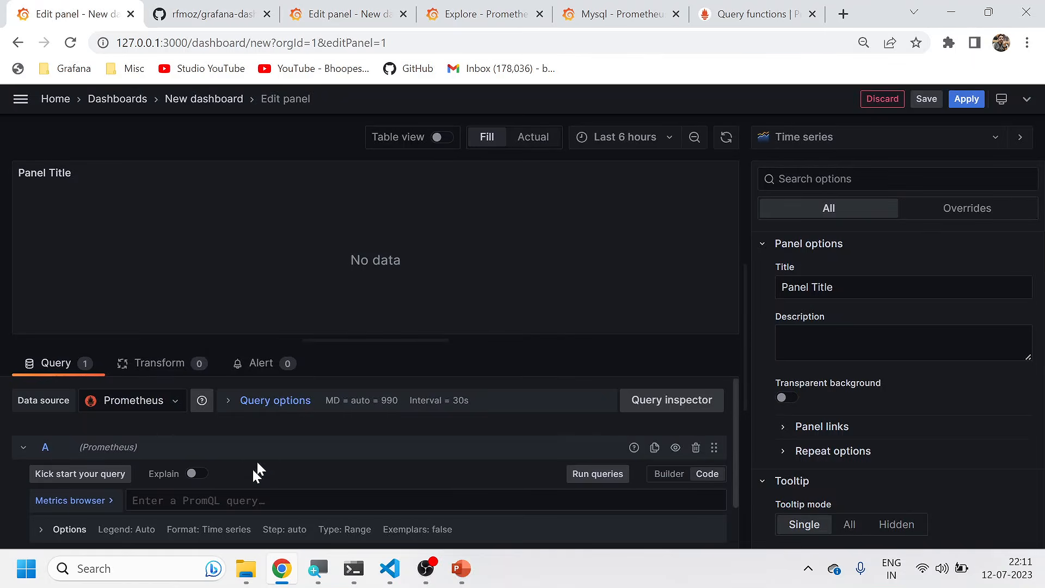
pyautogui.write('sum by(instance) (irate(node_cpu_seconds_total{instance="172.21.0.3:9100",job="node-exporter",mode!="idle"}[$__rate_interval]))')
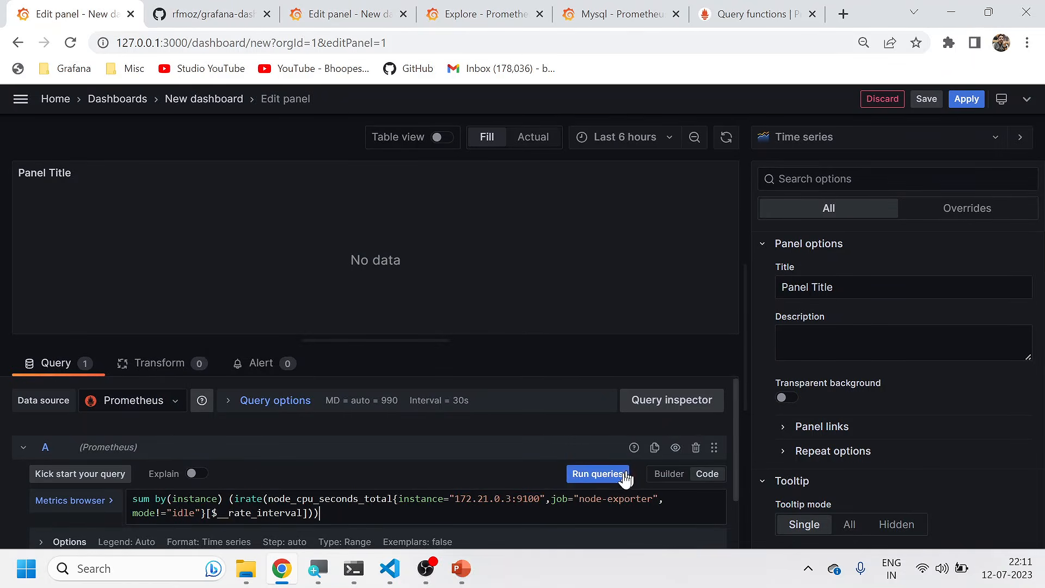
pyautogui.click(603, 483)
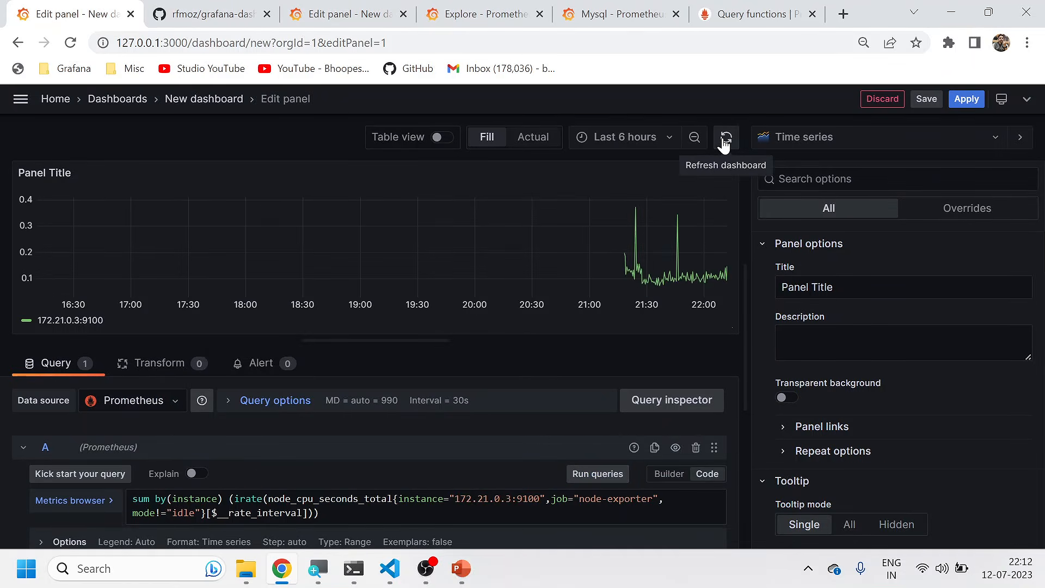
# Step: Try the Bar chart, Gauge and Bar gauge visualizations on the panel, and set it back to Bar chart
pyautogui.click(887, 141)
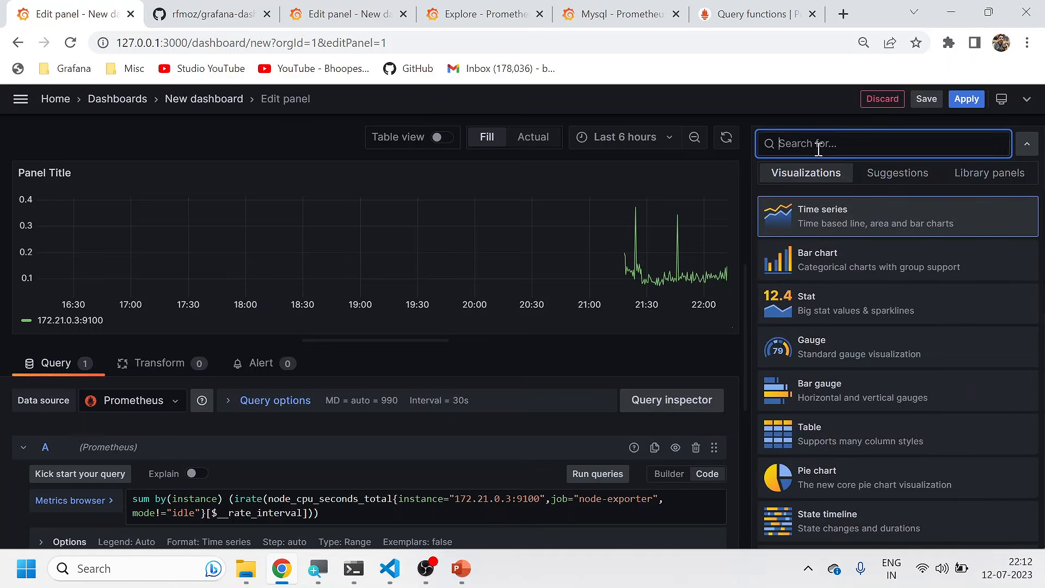
pyautogui.click(805, 275)
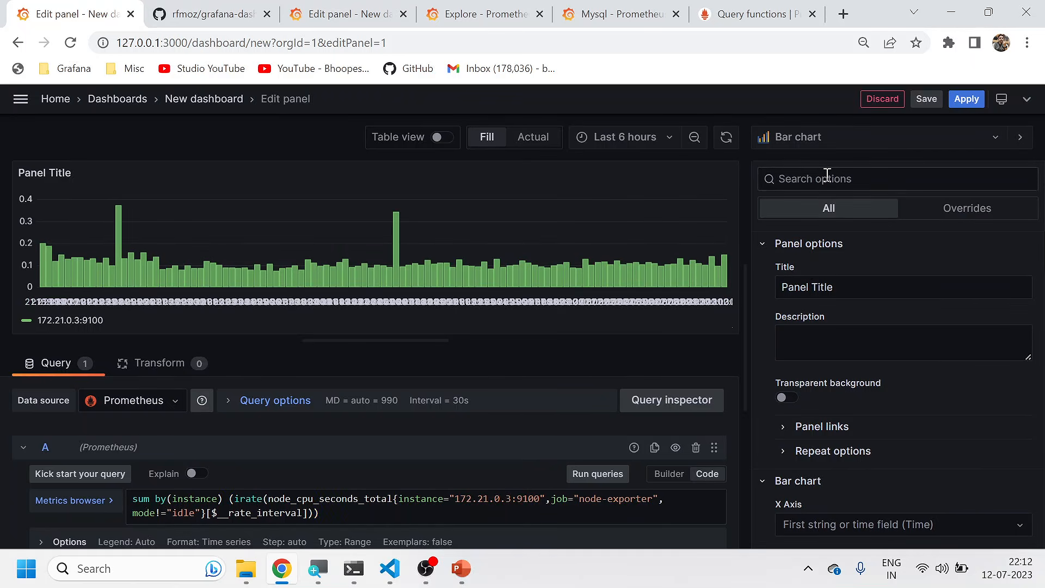
pyautogui.click(826, 139)
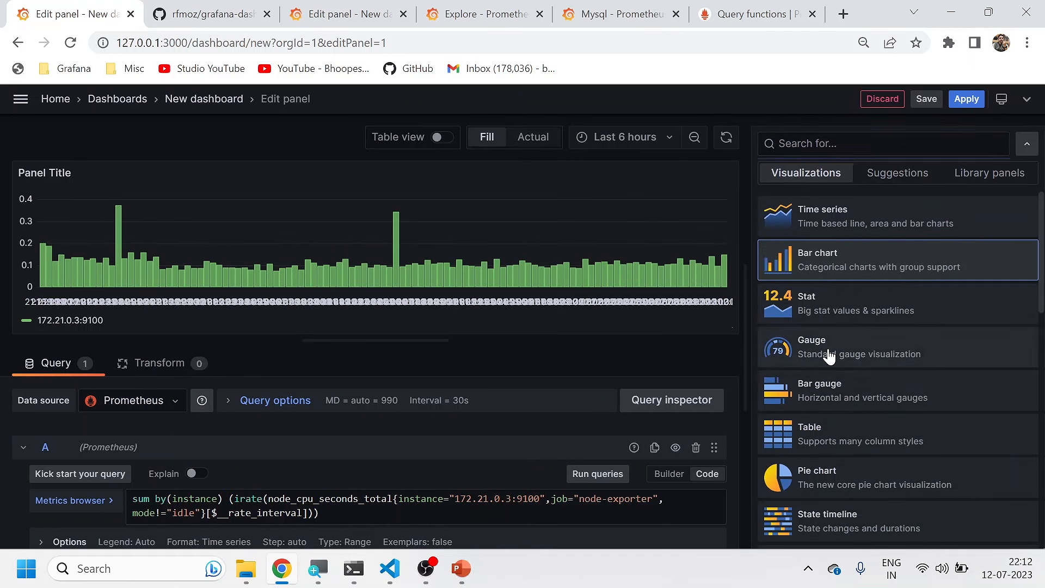
pyautogui.click(822, 348)
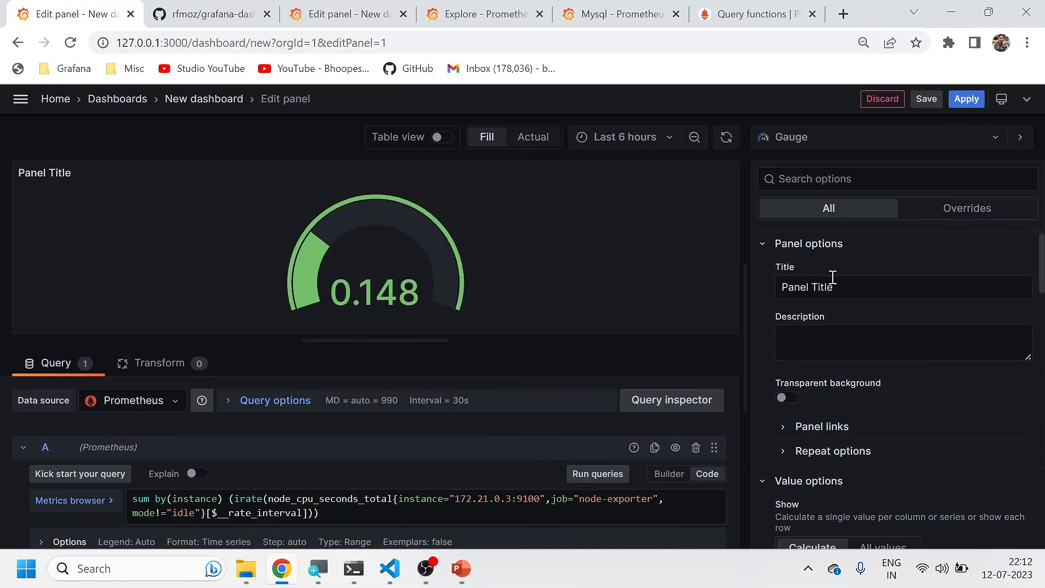
pyautogui.click(861, 146)
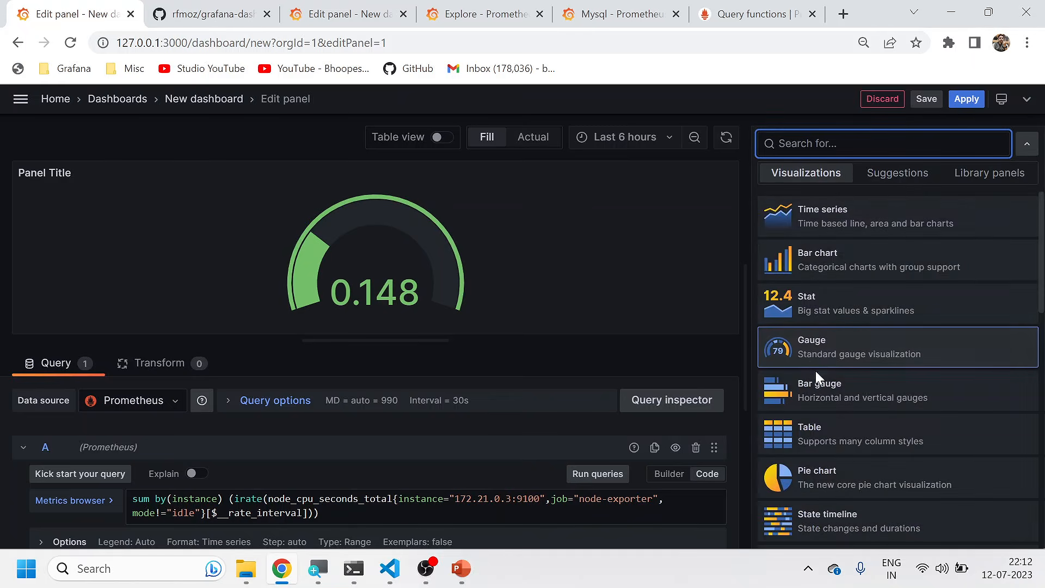
pyautogui.click(806, 389)
pyautogui.click(835, 137)
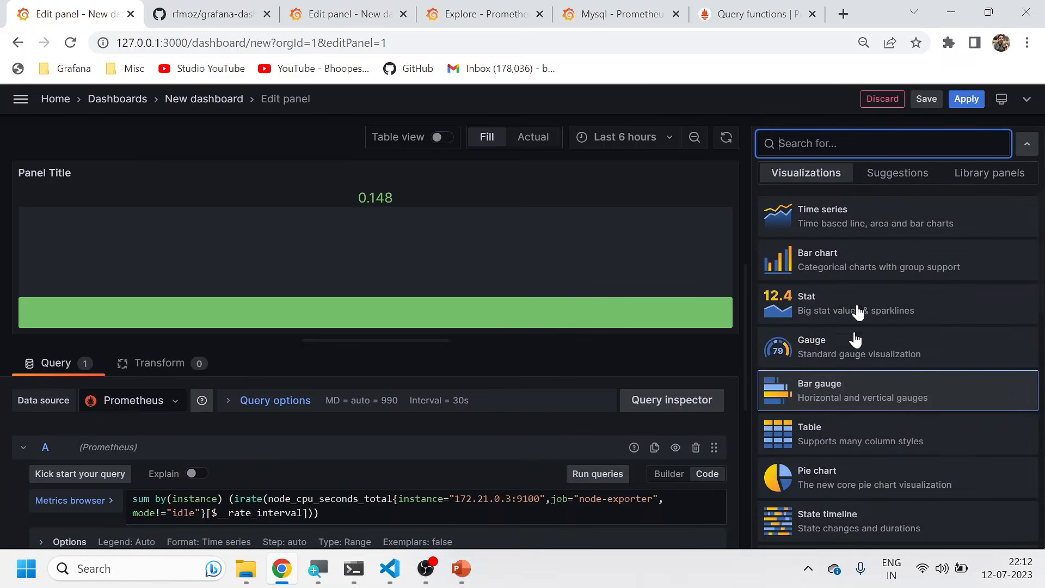
pyautogui.click(836, 262)
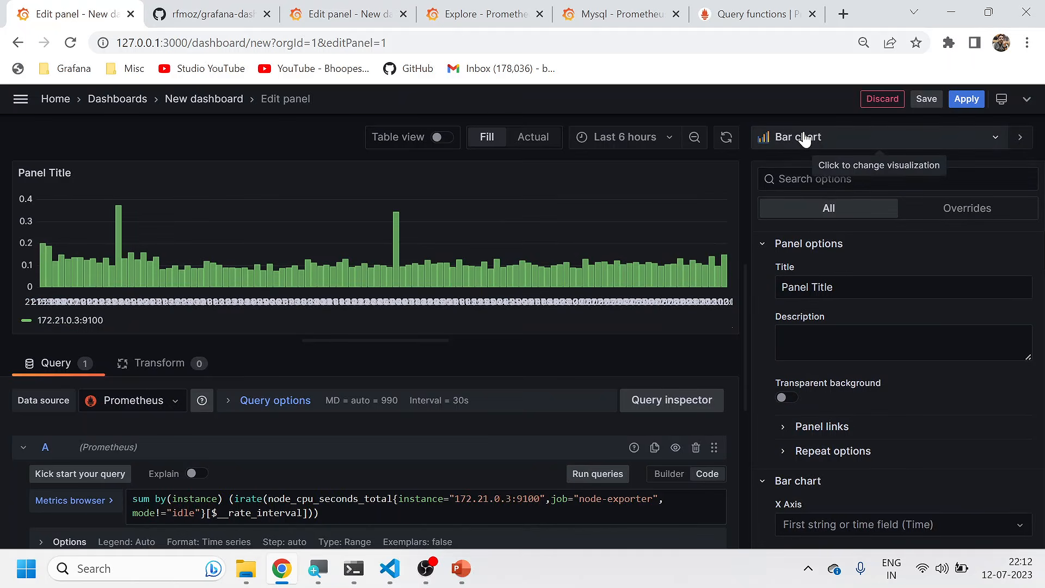
# Step: Discard the panel edits in the other new-dashboard tab, and run the copied non-idle node_cpu_seconds_total query in its reopened panel
pyautogui.click(310, 18)
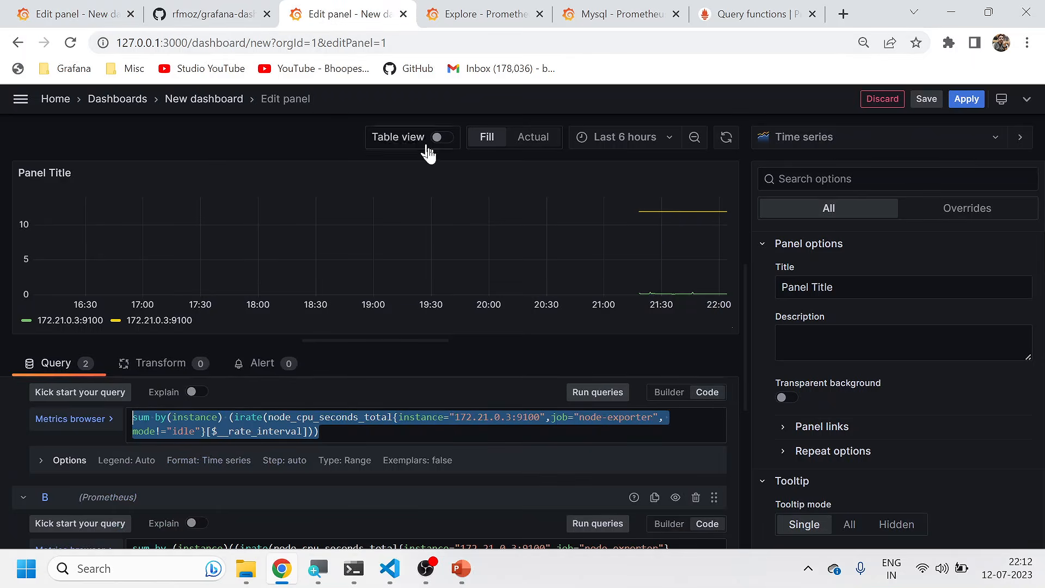
pyautogui.click(872, 99)
pyautogui.click(514, 138)
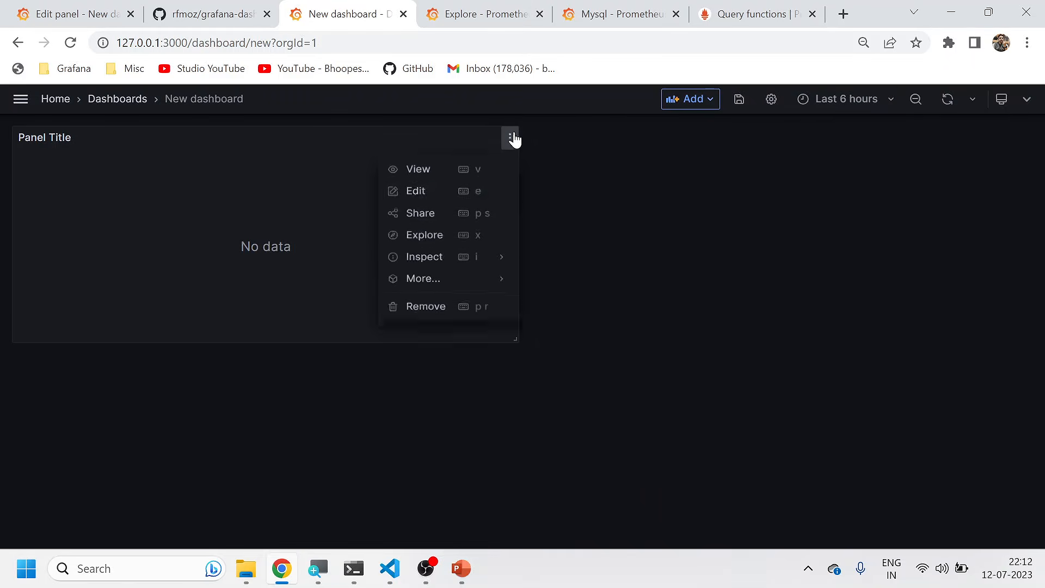
pyautogui.click(450, 206)
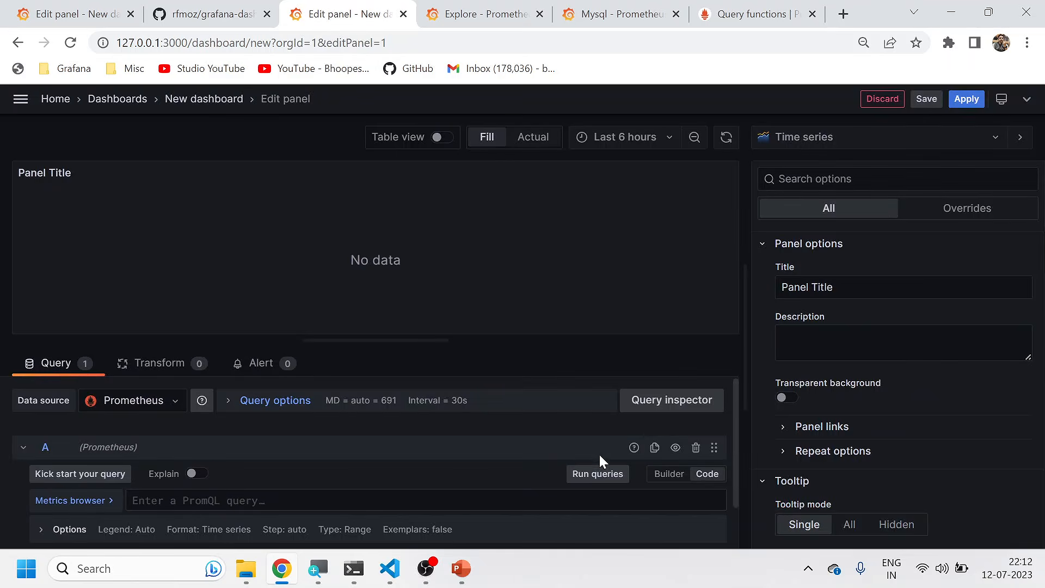
pyautogui.write('sum by(instance) (irate(node_cpu_seconds_total{instance="172.21.0.3:9100",job="node-exporter",mode!="idle"}[$__rate_interval]))')
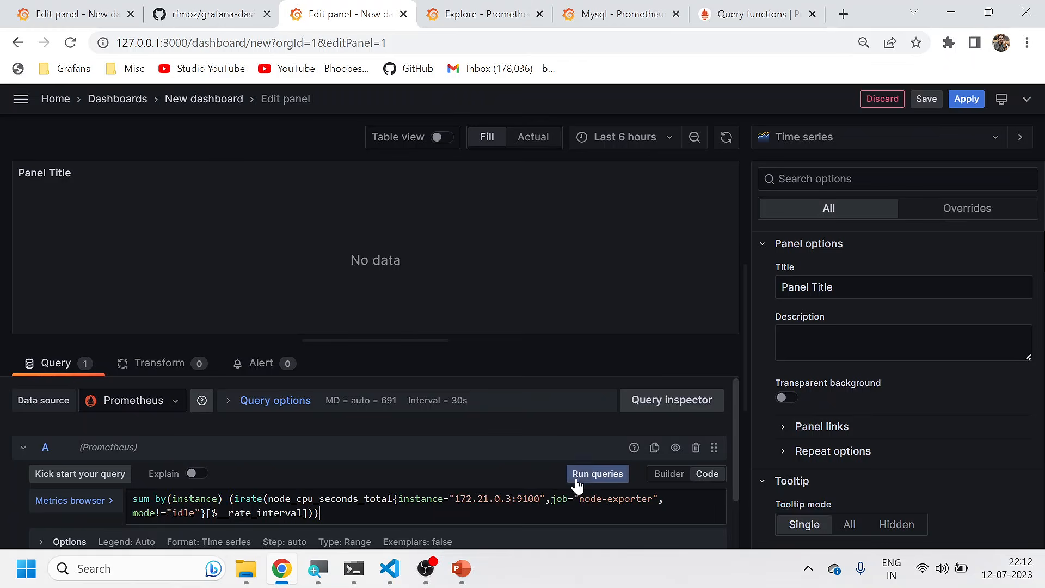
pyautogui.click(597, 473)
# Step: Preview the panel as a Bar chart, and set its visualization to Stat
pyautogui.click(923, 180)
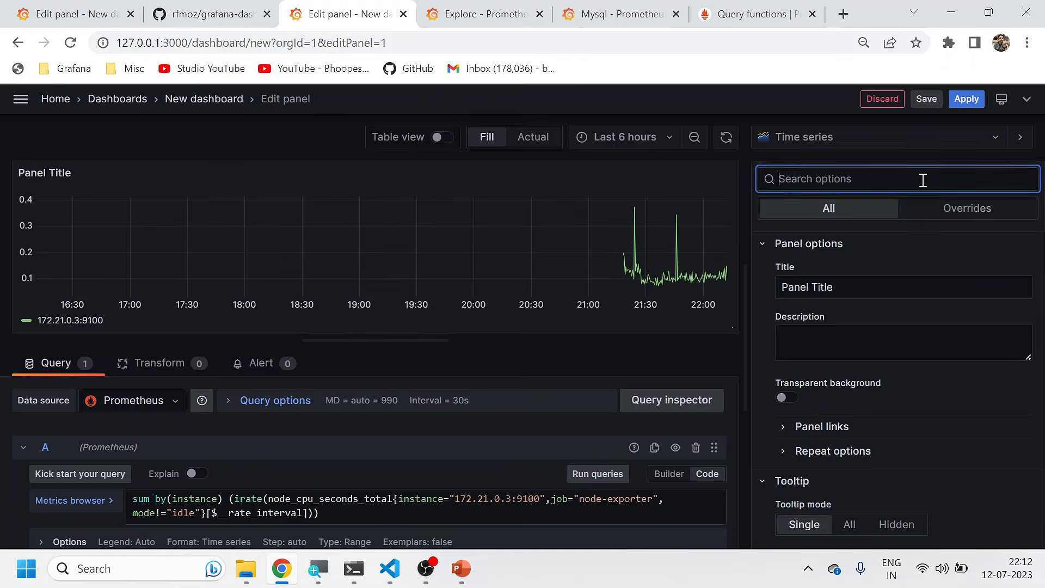
pyautogui.click(889, 140)
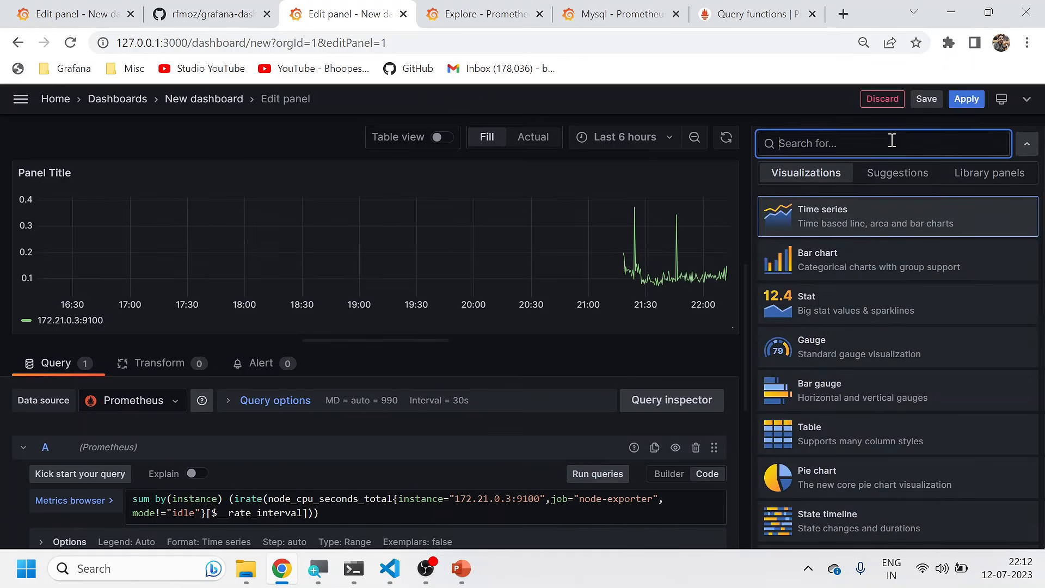
pyautogui.click(826, 272)
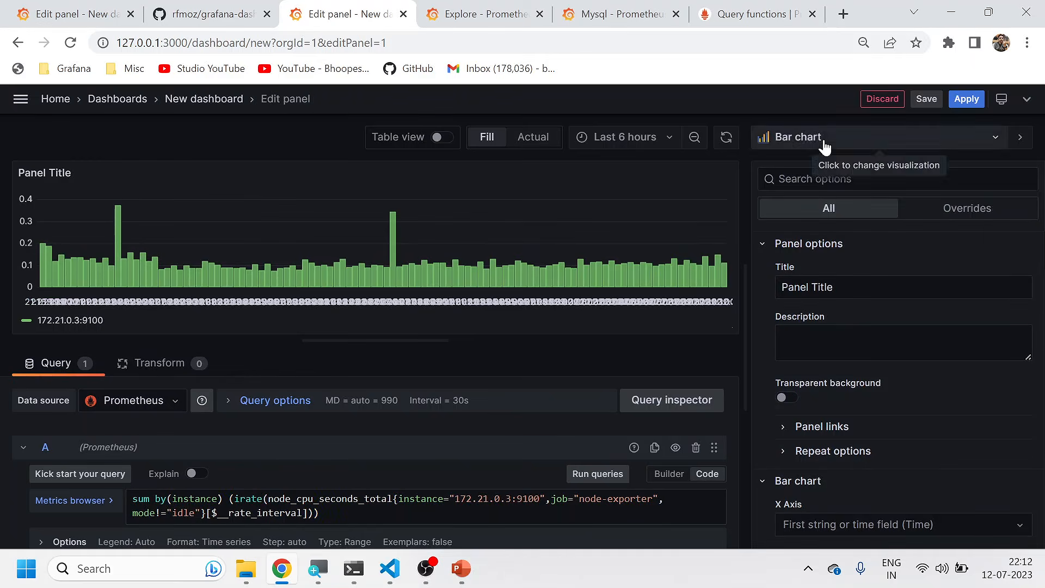
pyautogui.click(821, 140)
pyautogui.click(779, 301)
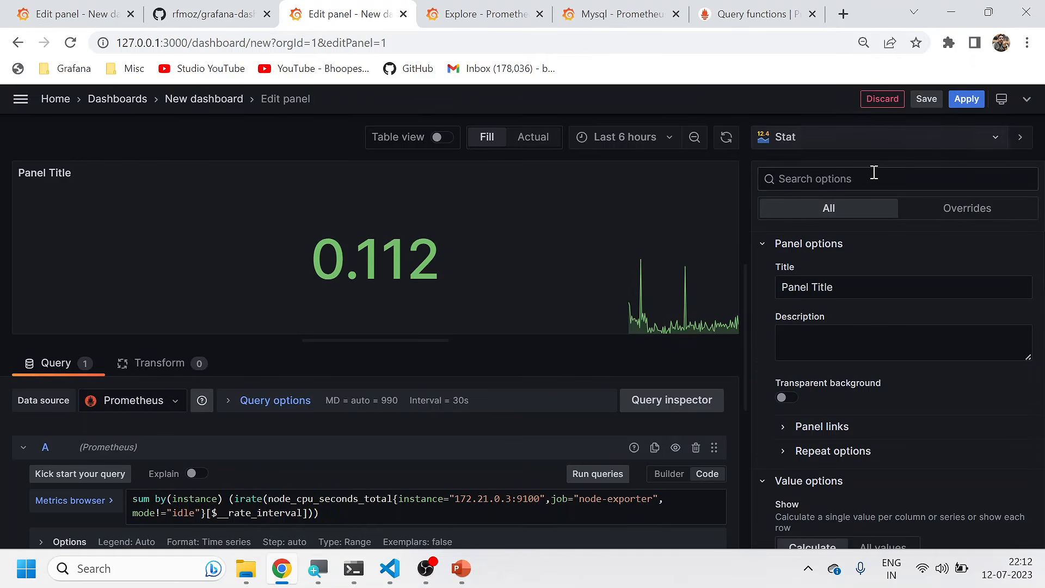
# Step: View the dashboard's save details with its name and folder, and cancel without saving
pyautogui.click(939, 99)
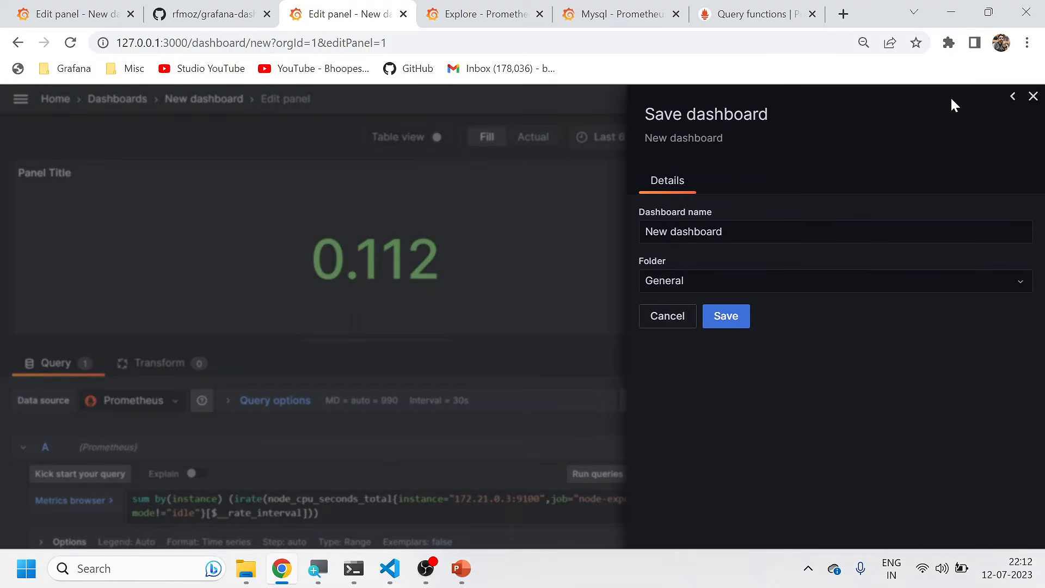
pyautogui.click(664, 314)
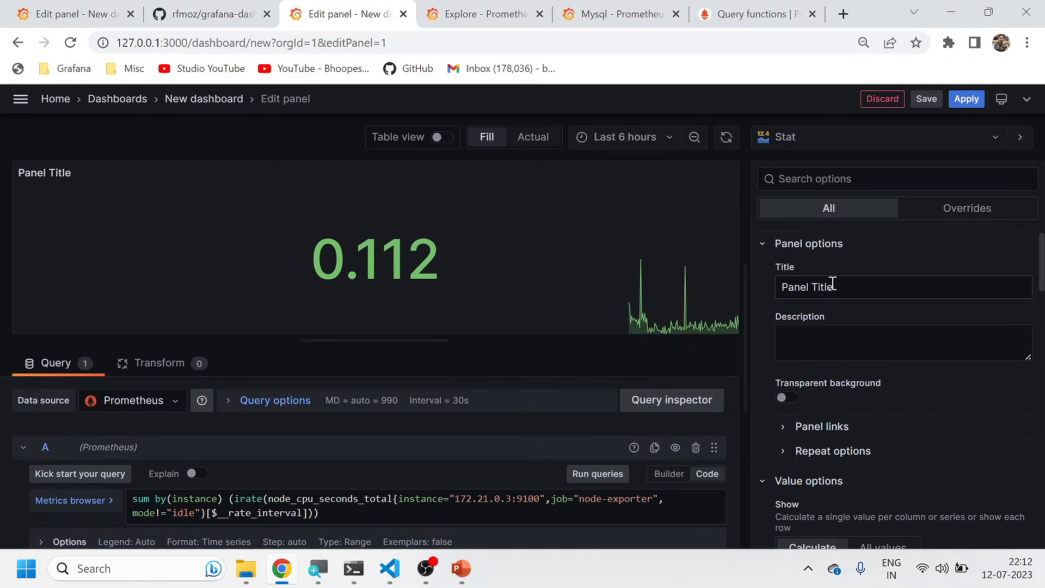